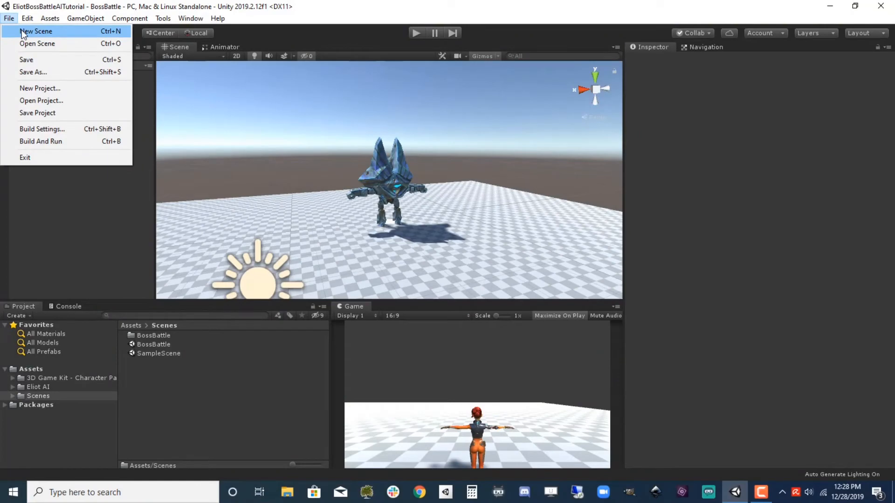
Create a new scene and save it as MOBA_Tutorial in the project's Scenes folder.
{"action": "left_click", "coordinate": [9, 18]}
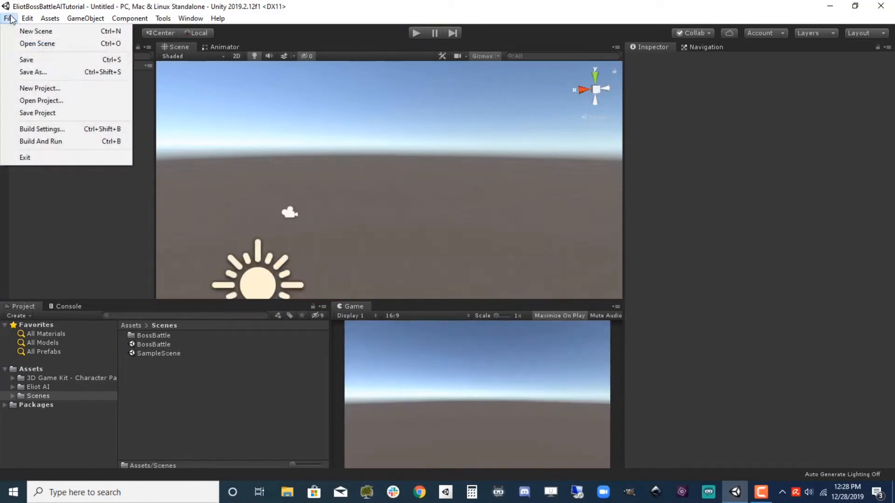
{"action": "left_click", "coordinate": [33, 73]}
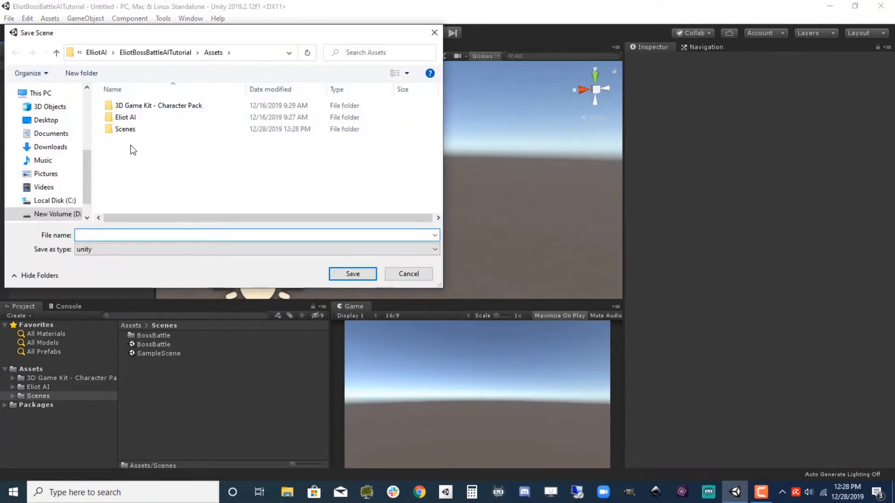
{"action": "double_click", "coordinate": [125, 129]}
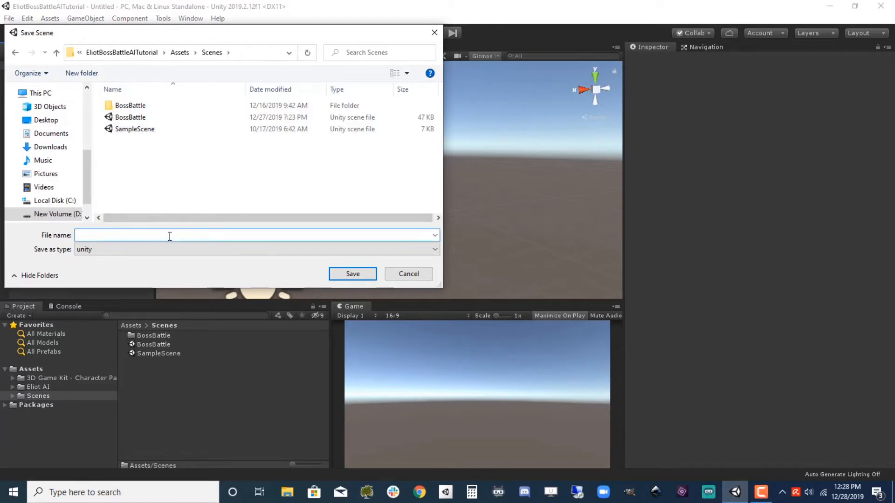
{"action": "type", "text": "MOBA_Tutorial"}
{"action": "key", "text": "Return"}
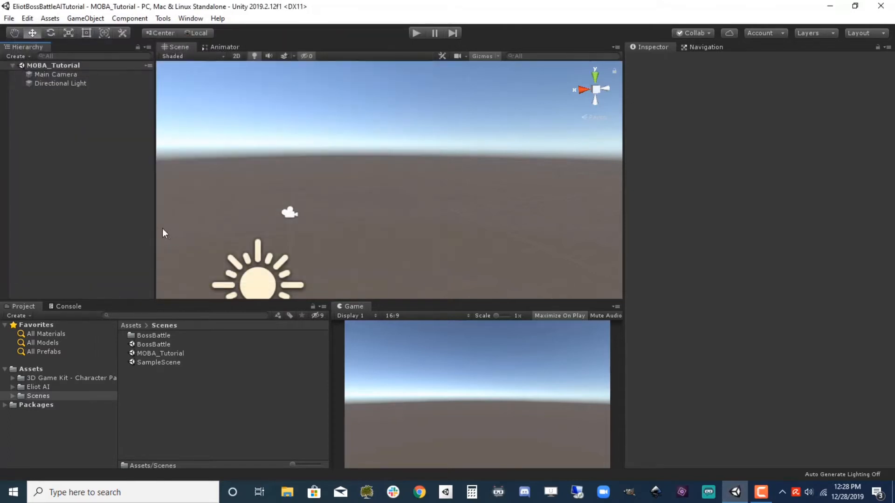
Create an empty root object named Level and reset its transform to the origin.
{"action": "right_click", "coordinate": [57, 132]}
{"action": "left_click", "coordinate": [111, 235]}
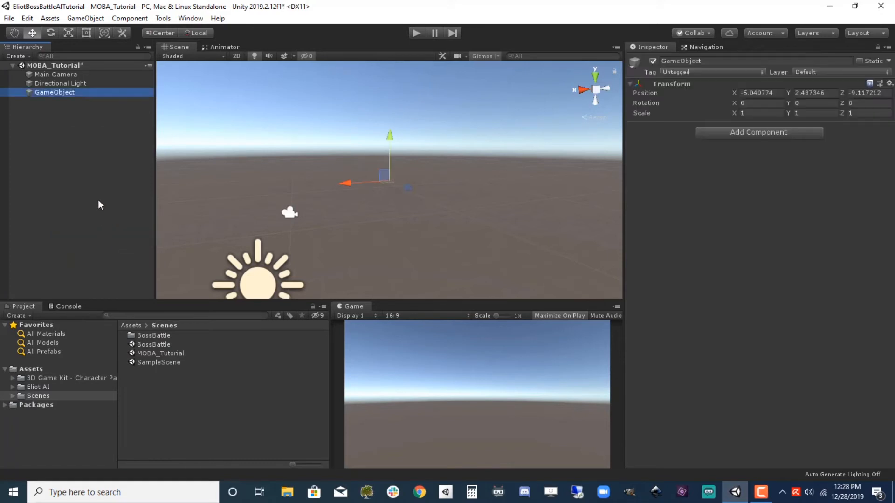
{"action": "left_click", "coordinate": [72, 92]}
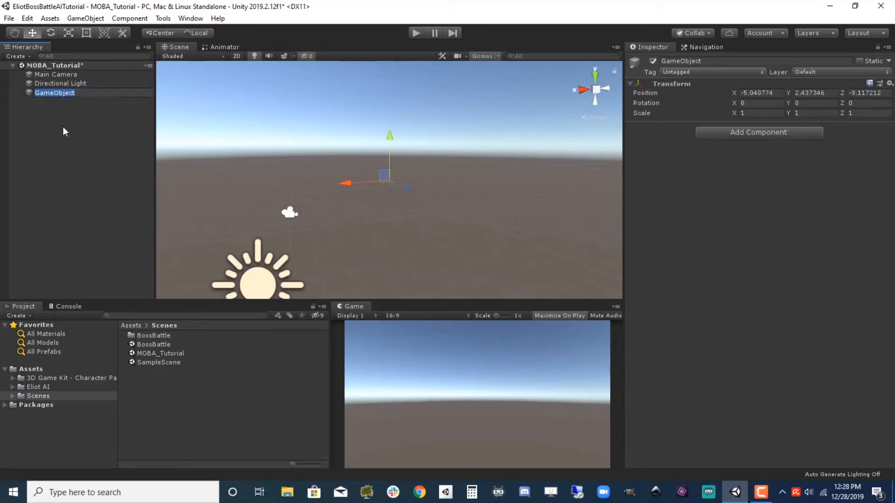
{"action": "type", "text": "Level"}
{"action": "key", "text": "Return"}
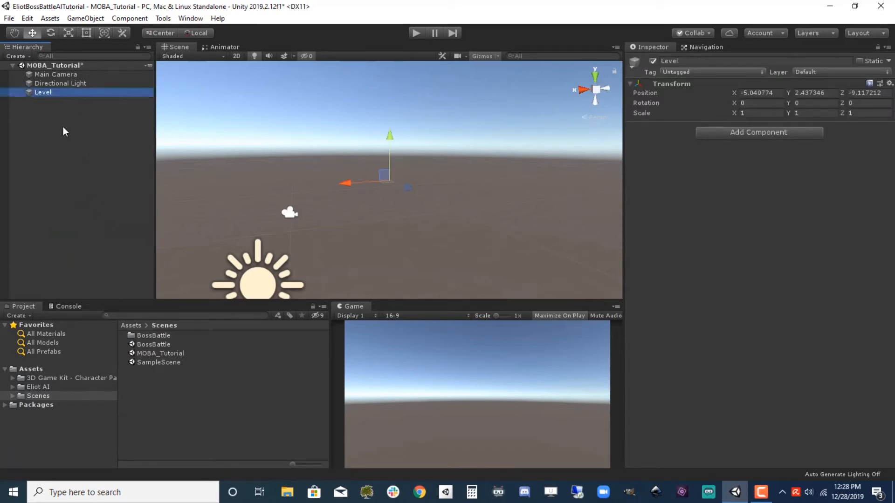
{"action": "left_click", "coordinate": [889, 83]}
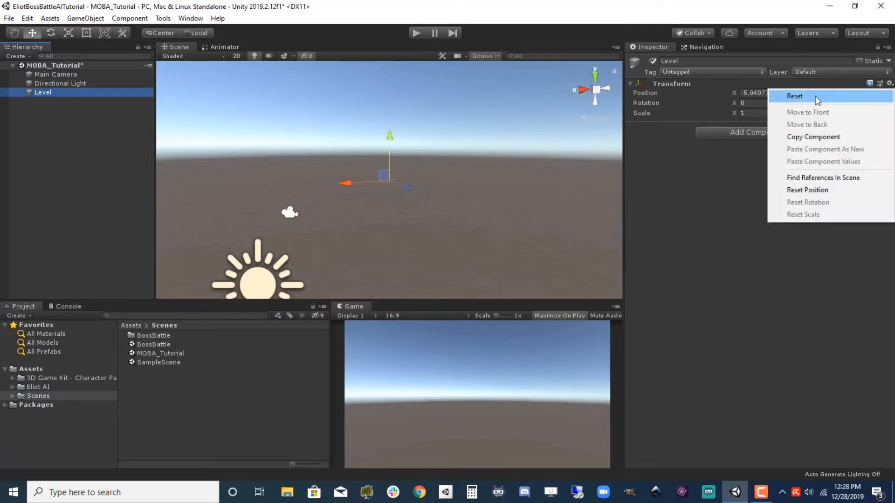
{"action": "left_click", "coordinate": [817, 100]}
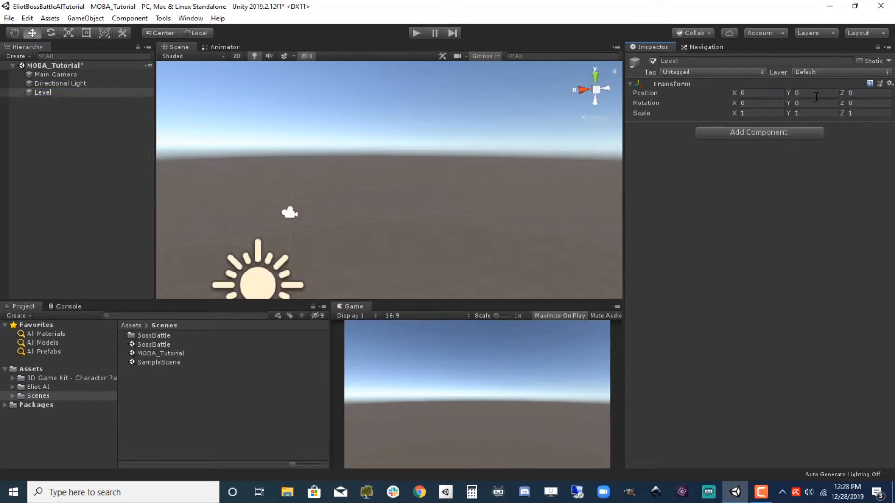
Add a 3D plane as a child of Level, reset its transform and rename it Ground.
{"action": "right_click", "coordinate": [49, 92]}
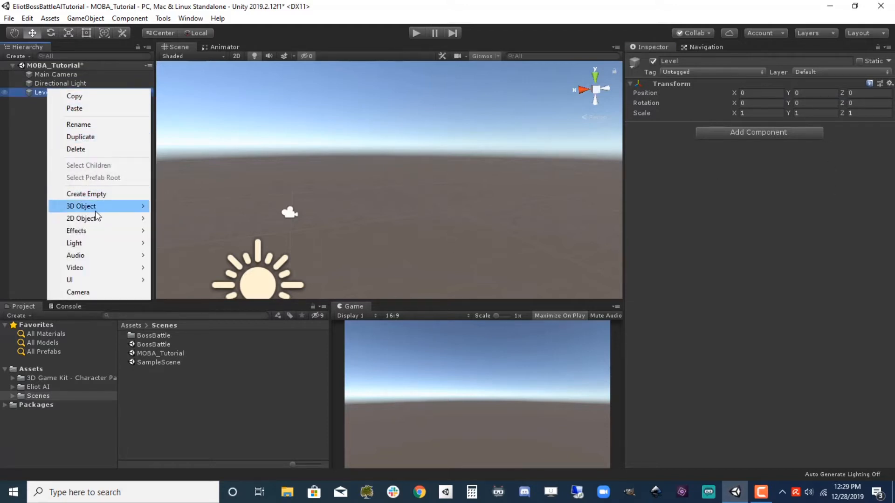
{"action": "mouse_move", "coordinate": [88, 206]}
{"action": "left_click", "coordinate": [208, 254]}
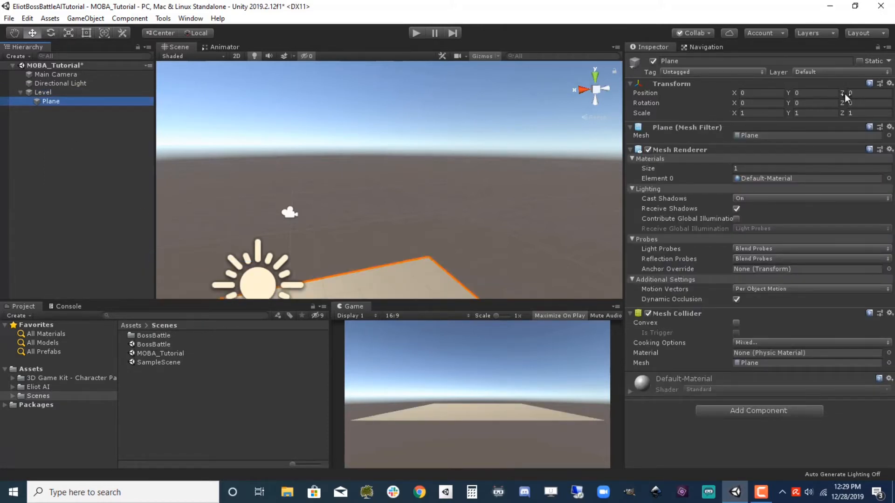
{"action": "left_click", "coordinate": [890, 85]}
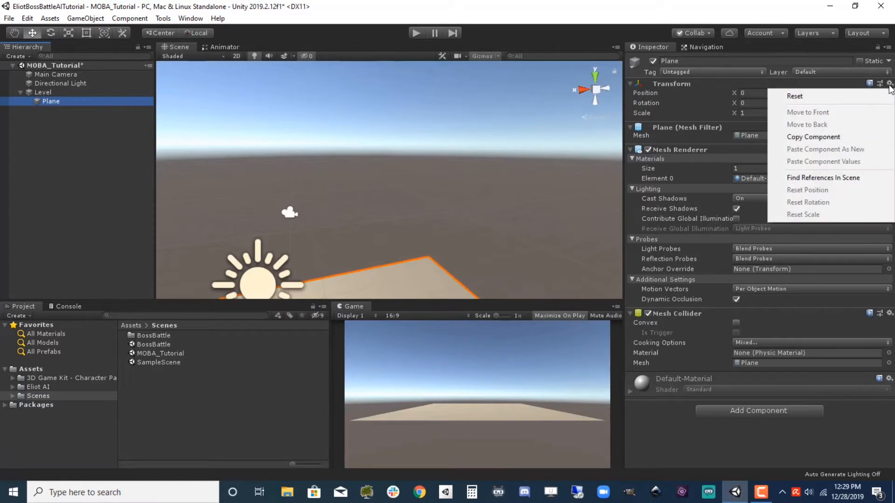
{"action": "left_click", "coordinate": [802, 97]}
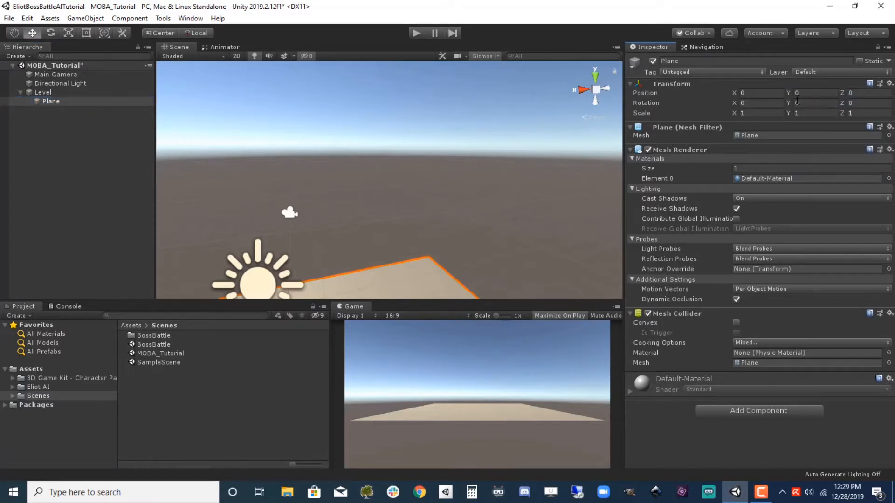
{"action": "left_click", "coordinate": [57, 103]}
{"action": "left_click", "coordinate": [60, 102]}
{"action": "type", "text": "Ground"}
{"action": "key", "text": "Return"}
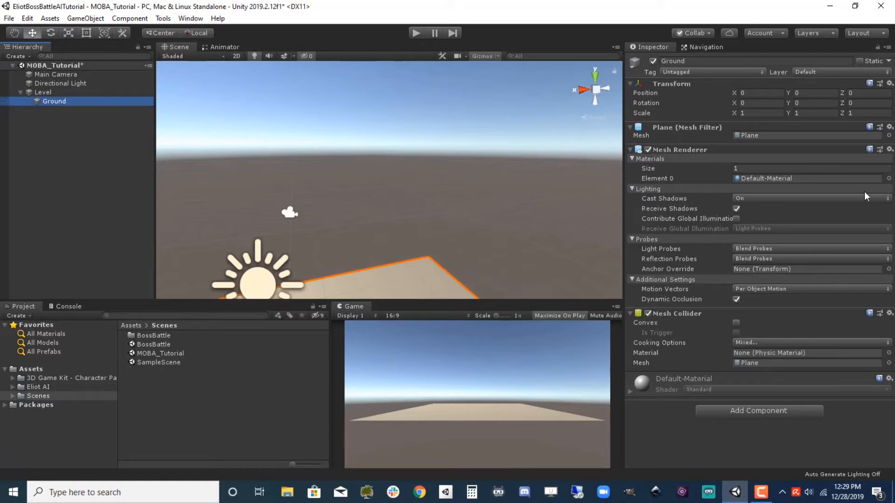
Assign the EliotAIGrid material to the Ground plane's mesh renderer.
{"action": "left_click", "coordinate": [830, 178]}
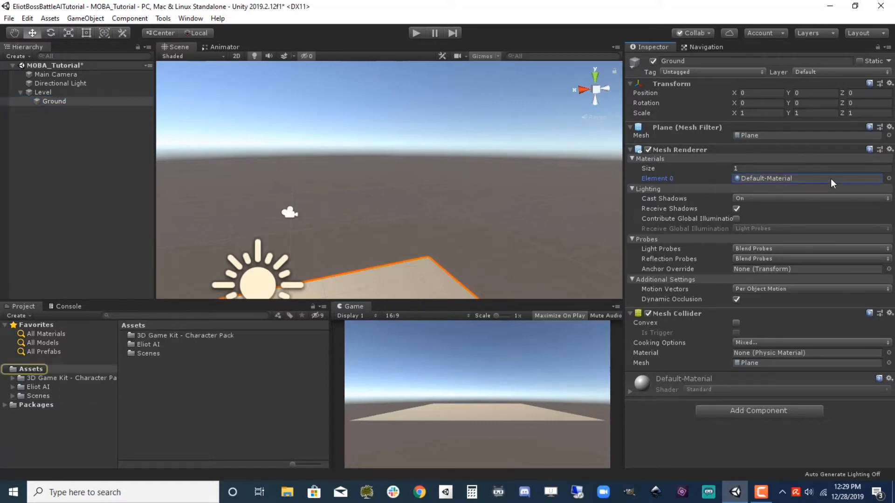
{"action": "left_click", "coordinate": [889, 180]}
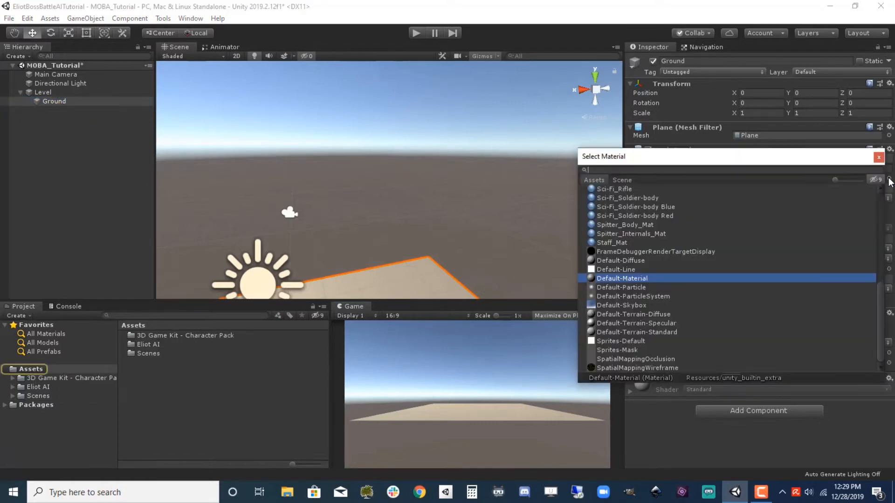
{"action": "type", "text": "elio"}
{"action": "left_click", "coordinate": [631, 225]}
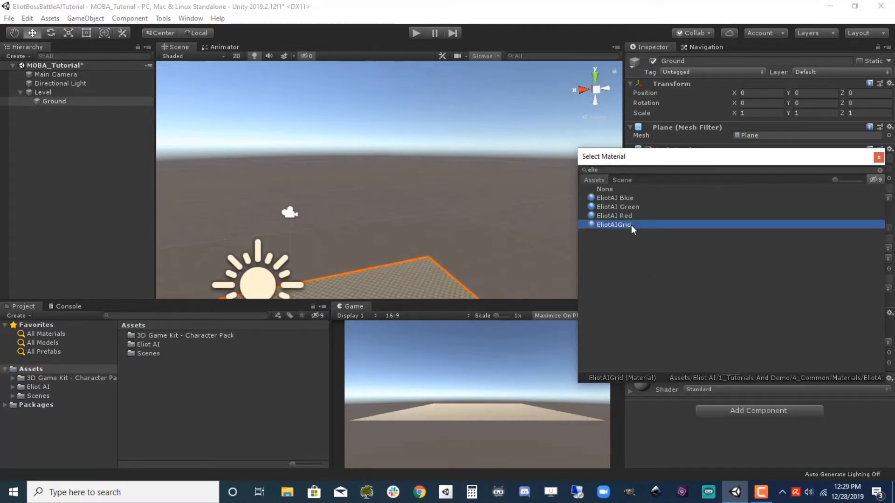
{"action": "double_click", "coordinate": [633, 225]}
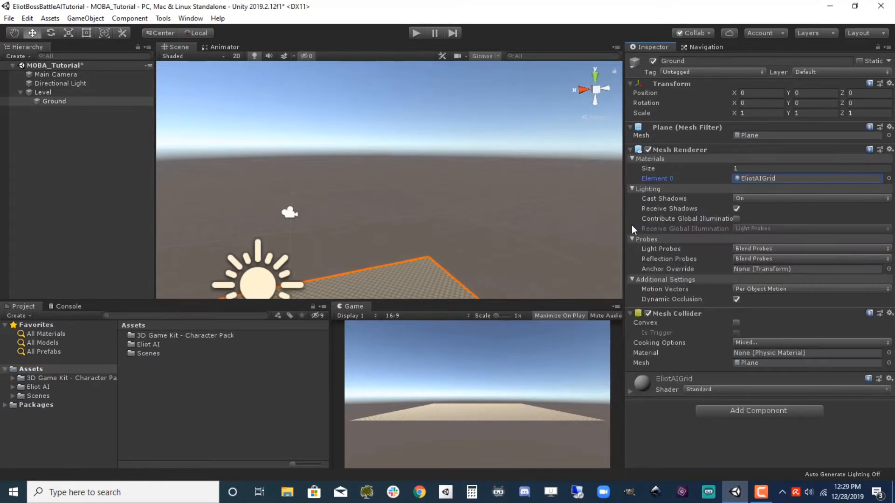
Scale the Ground plane to 10 on the X and Z axes.
{"action": "left_click", "coordinate": [179, 47]}
{"action": "key", "text": "f"}
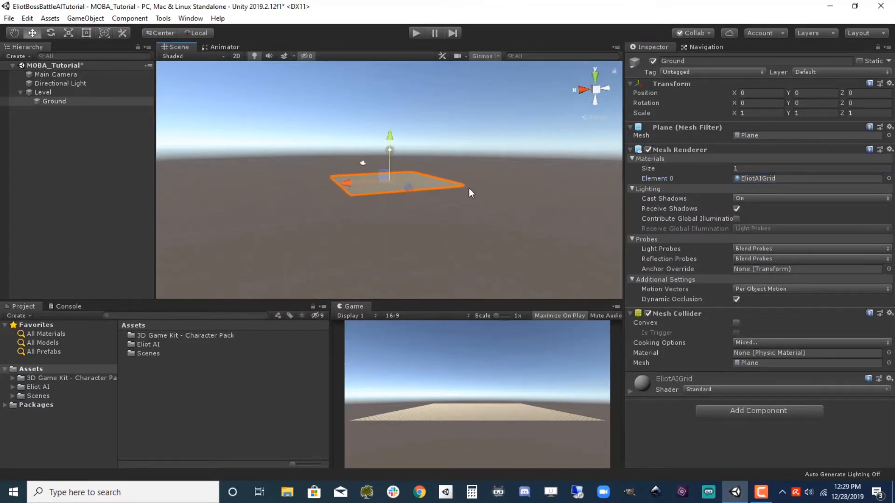
{"action": "left_click_drag", "start_coordinate": [457, 160], "coordinate": [466, 224], "text": "alt"}
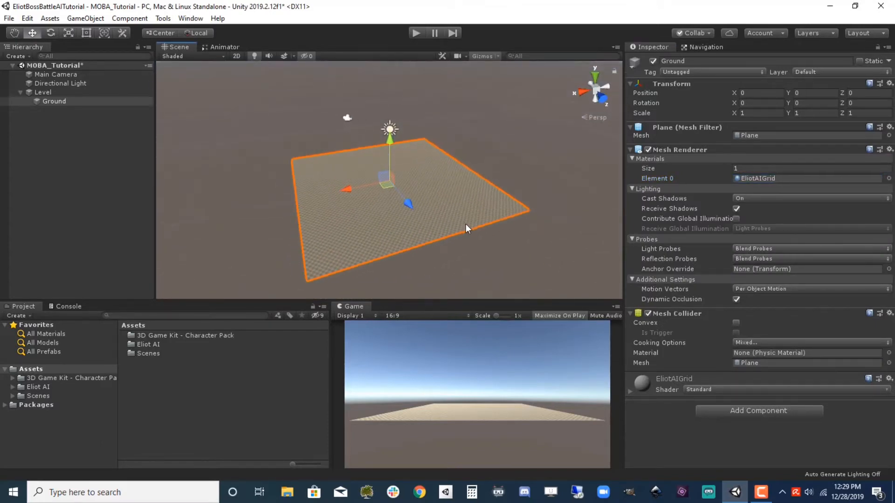
{"action": "left_click", "coordinate": [759, 113]}
{"action": "type", "text": "10"}
{"action": "key", "text": "Tab"}
{"action": "key", "text": "Tab"}
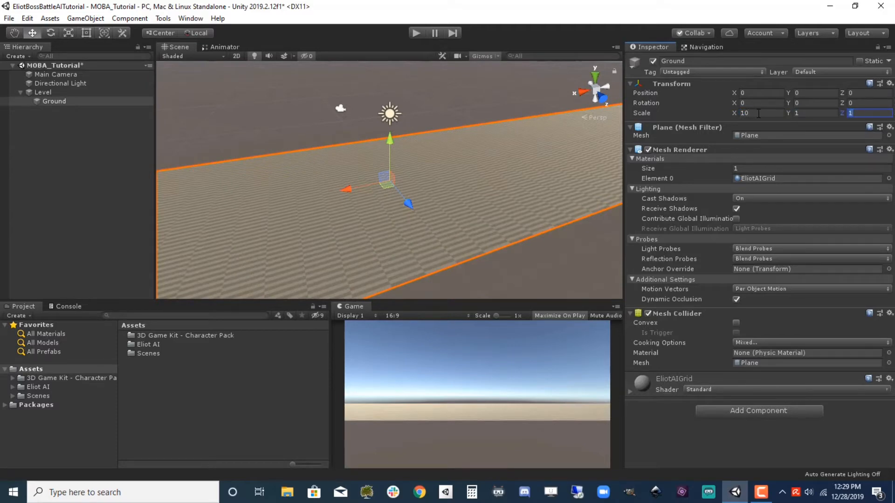
{"action": "type", "text": "10"}
{"action": "left_click_drag", "start_coordinate": [362, 225], "coordinate": [405, 217], "text": "alt"}
{"action": "left_click", "coordinate": [73, 118]}
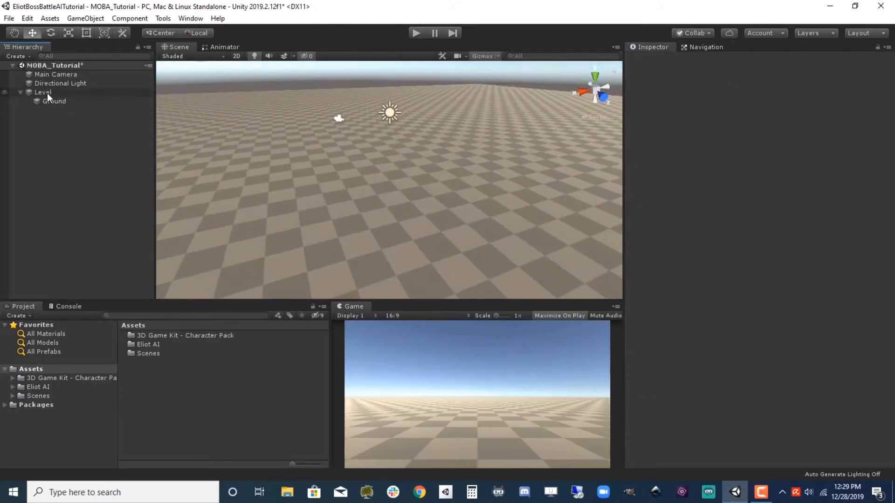
Create an empty child object under Level and name it Bases.
{"action": "left_click", "coordinate": [47, 93]}
{"action": "right_click", "coordinate": [46, 93]}
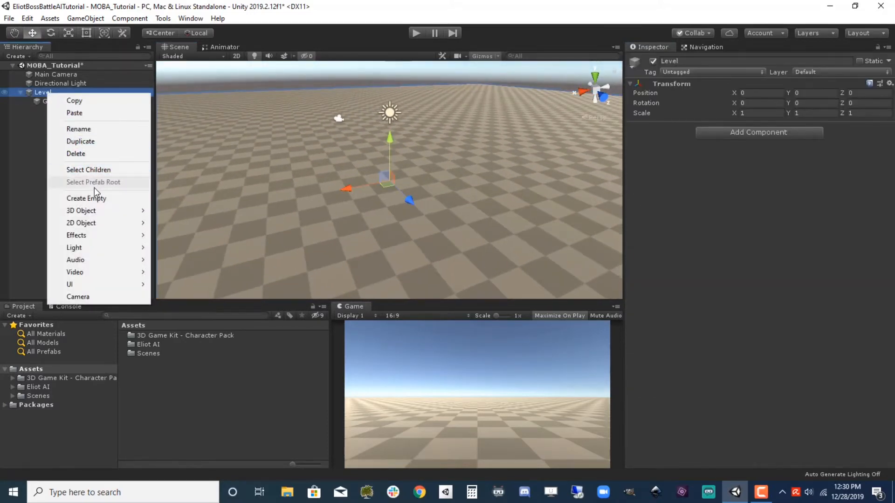
{"action": "left_click", "coordinate": [88, 198]}
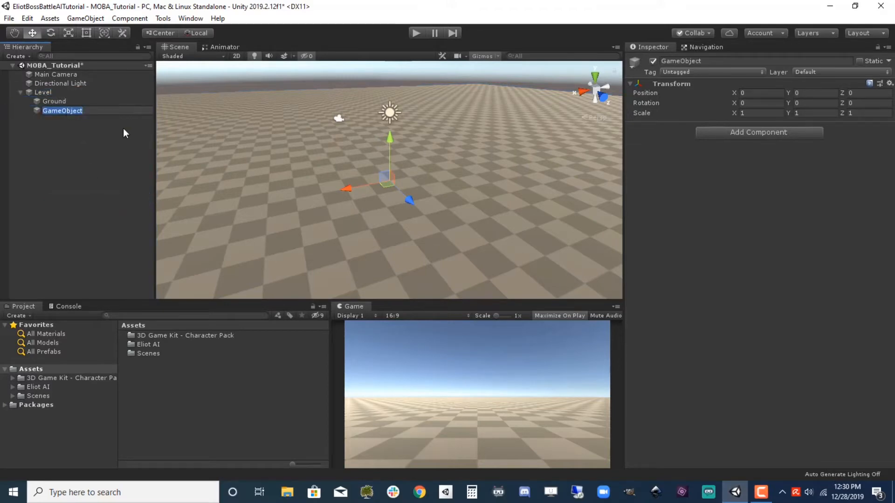
{"action": "type", "text": "Bases"}
{"action": "key", "text": "Return"}
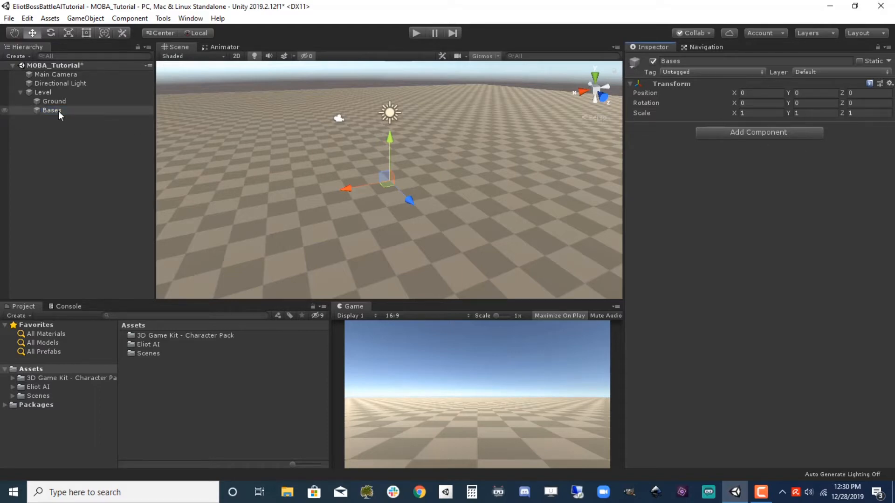
Add a 3D cube as a child of Bases and rename it RedBase.
{"action": "right_click", "coordinate": [57, 111]}
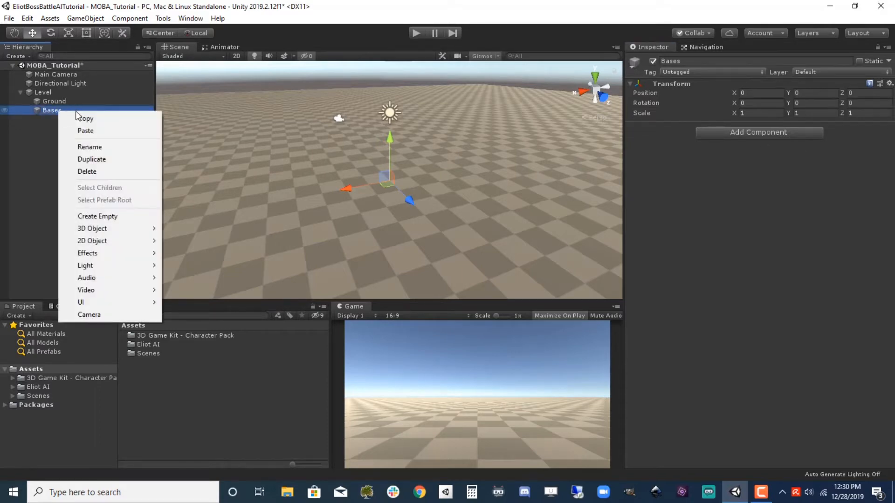
{"action": "mouse_move", "coordinate": [120, 228]}
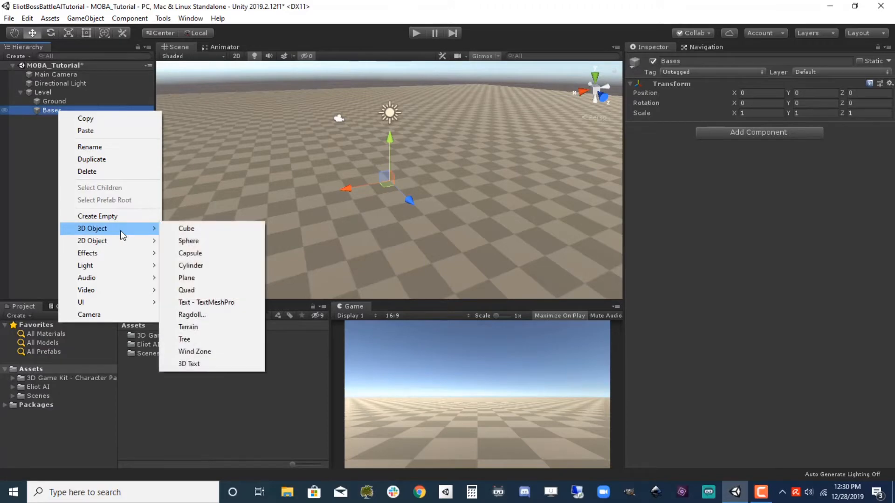
{"action": "left_click", "coordinate": [188, 229]}
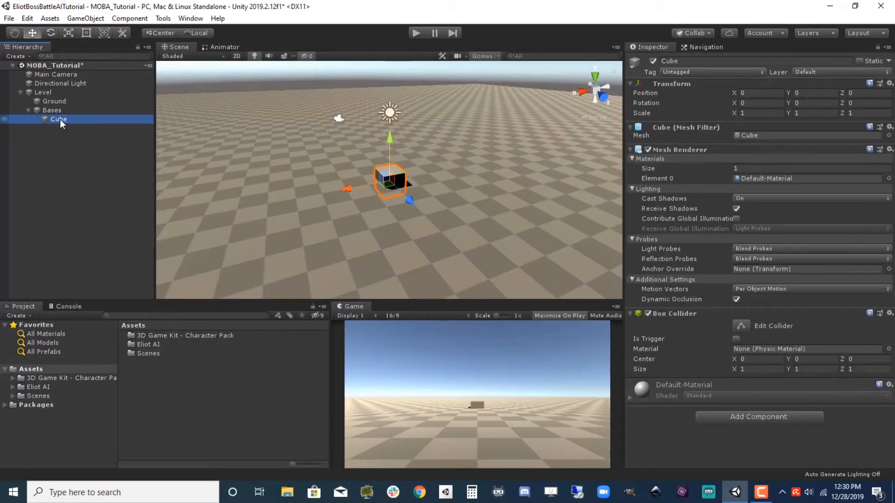
{"action": "double_click", "coordinate": [60, 120]}
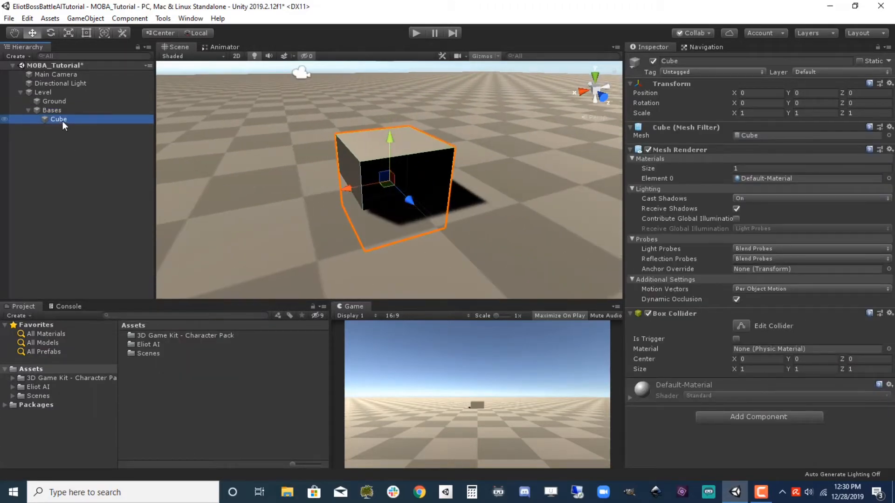
{"action": "left_click", "coordinate": [63, 122]}
{"action": "type", "text": "Red"}
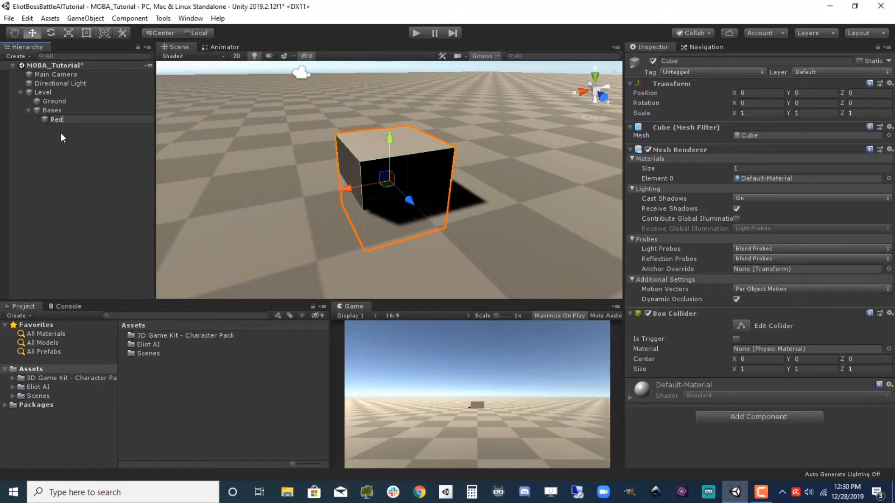
{"action": "type", "text": "Base"}
{"action": "key", "text": "Return"}
Scale RedBase to 3 on all three axes and set its Y position to 1.5.
{"action": "left_click", "coordinate": [814, 93]}
{"action": "type", "text": "0.5"}
{"action": "left_click", "coordinate": [762, 114]}
{"action": "type", "text": "3"}
{"action": "left_click", "coordinate": [832, 113]}
{"action": "type", "text": "3"}
{"action": "left_click", "coordinate": [862, 113]}
{"action": "type", "text": "3"}
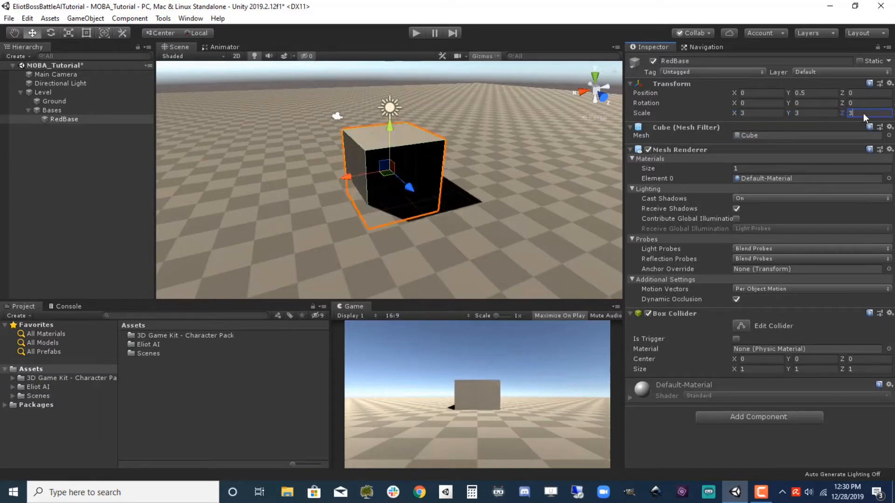
{"action": "left_click", "coordinate": [816, 93]}
{"action": "type", "text": "1.5"}
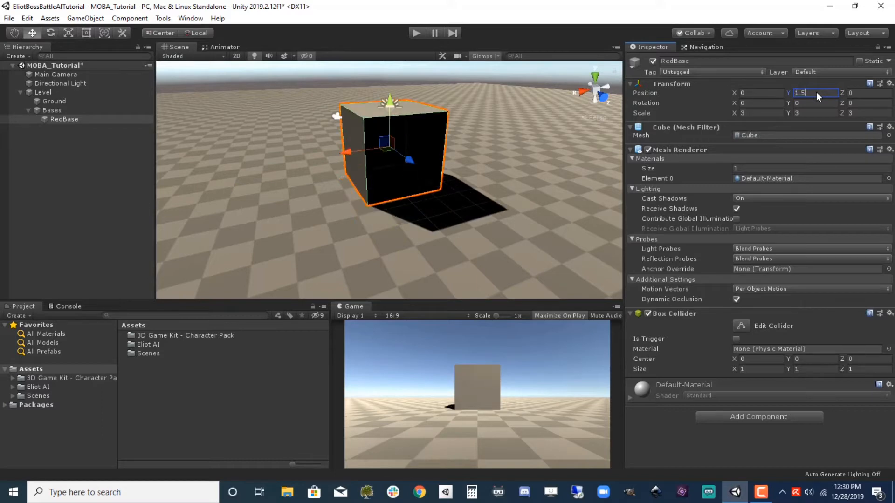
Move RedBase with grid snapping to a corner of the ground, at X -45 and Z -45.
{"action": "left_click_drag", "start_coordinate": [558, 201], "coordinate": [589, 190], "text": "alt"}
{"action": "left_click_drag", "start_coordinate": [464, 131], "coordinate": [483, 139], "text": "alt"}
{"action": "scroll", "coordinate": [460, 200], "scroll_direction": "down", "scroll_amount": 10}
{"action": "middle_click_drag", "start_coordinate": [483, 139], "coordinate": [467, 215]}
{"action": "left_click_drag", "start_coordinate": [393, 283], "coordinate": [281, 63], "text": "ctrl"}
{"action": "left_click_drag", "start_coordinate": [254, 100], "coordinate": [424, 96], "text": "ctrl"}
{"action": "middle_click_drag", "start_coordinate": [480, 110], "coordinate": [410, 267]}
{"action": "middle_click_drag", "start_coordinate": [419, 135], "coordinate": [390, 222]}
{"action": "left_click_drag", "start_coordinate": [349, 197], "coordinate": [360, 194], "text": "ctrl"}
{"action": "left_click_drag", "start_coordinate": [469, 187], "coordinate": [237, 276], "text": "alt"}
{"action": "left_click_drag", "start_coordinate": [457, 205], "coordinate": [461, 186], "text": "ctrl"}
{"action": "left_click_drag", "start_coordinate": [416, 135], "coordinate": [438, 141], "text": "ctrl"}
{"action": "middle_click_drag", "start_coordinate": [421, 186], "coordinate": [379, 226]}
{"action": "key", "text": "f"}
{"action": "left_click_drag", "start_coordinate": [379, 227], "coordinate": [588, 321], "text": "alt"}
{"action": "scroll", "coordinate": [432, 236], "scroll_direction": "down", "scroll_amount": 8}
{"action": "left_click_drag", "start_coordinate": [431, 236], "coordinate": [613, 241], "text": "alt"}
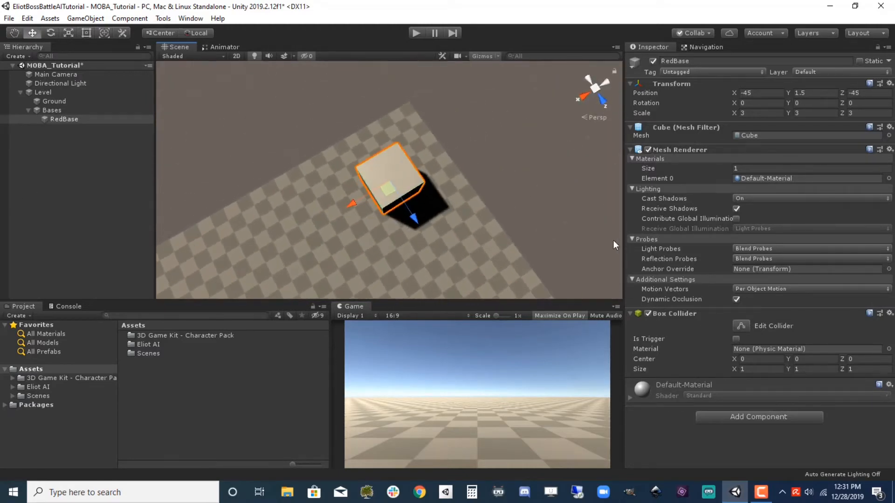
Add the Eliot Agent component to RedBase and set its unit team to red.
{"action": "left_click", "coordinate": [630, 149]}
{"action": "left_click", "coordinate": [630, 161]}
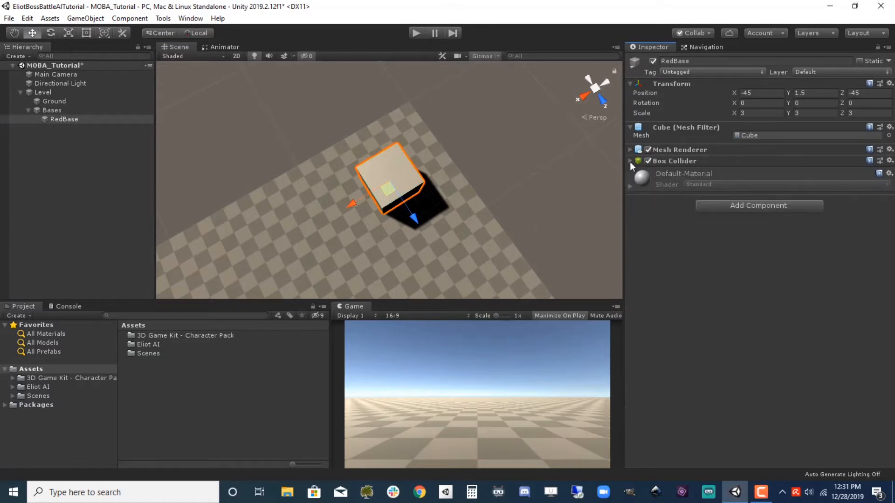
{"action": "left_click", "coordinate": [756, 207]}
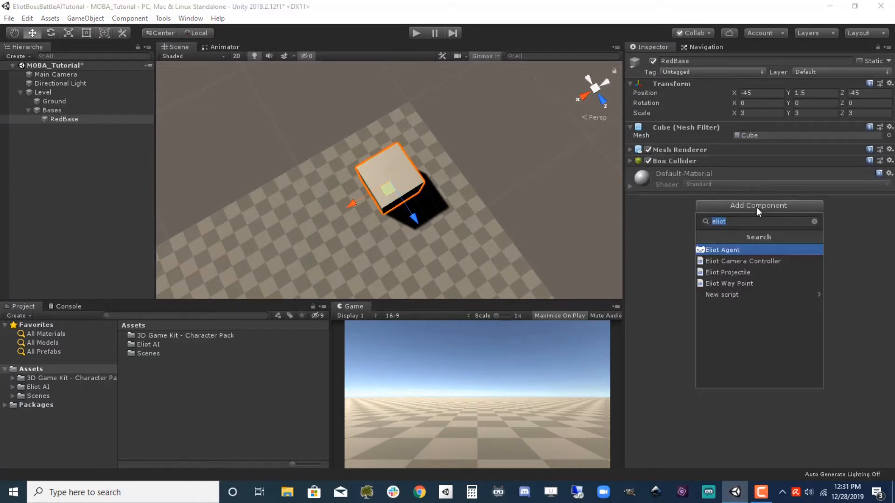
{"action": "type", "text": "eliot"}
{"action": "left_click", "coordinate": [751, 251]}
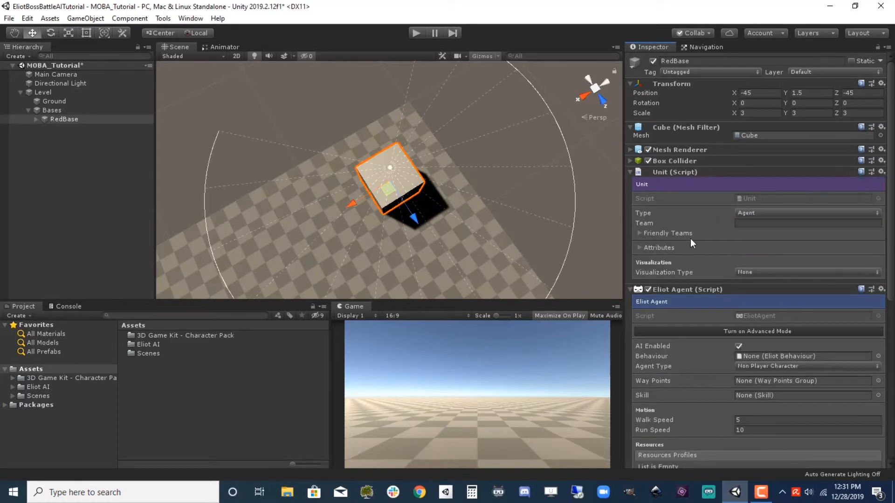
{"action": "left_click", "coordinate": [779, 223]}
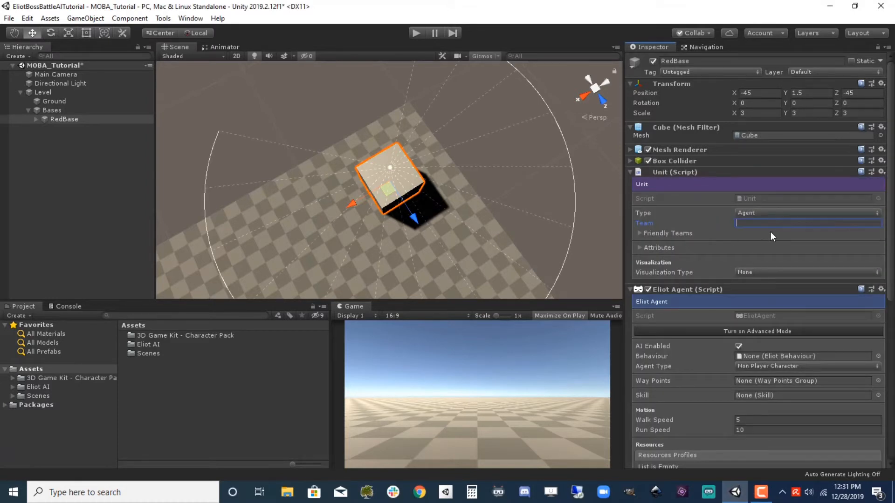
{"action": "type", "text": "red"}
Add the MOBA Example Attributes group to RedBase's unit attributes and set its Type attribute to Base.
{"action": "left_click", "coordinate": [638, 247]}
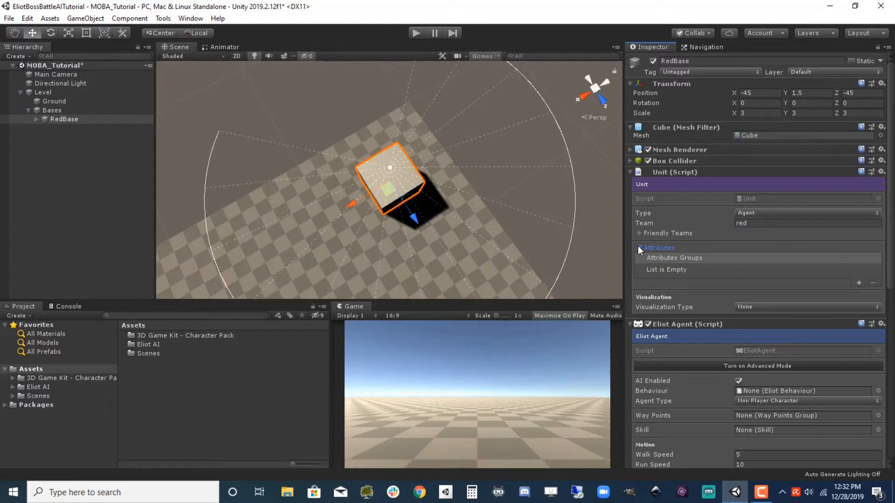
{"action": "left_click", "coordinate": [857, 282]}
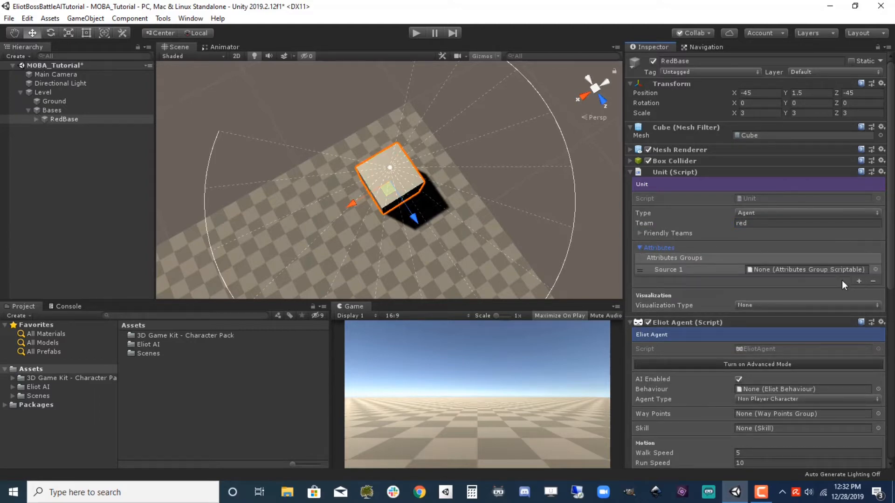
{"action": "left_click", "coordinate": [875, 269]}
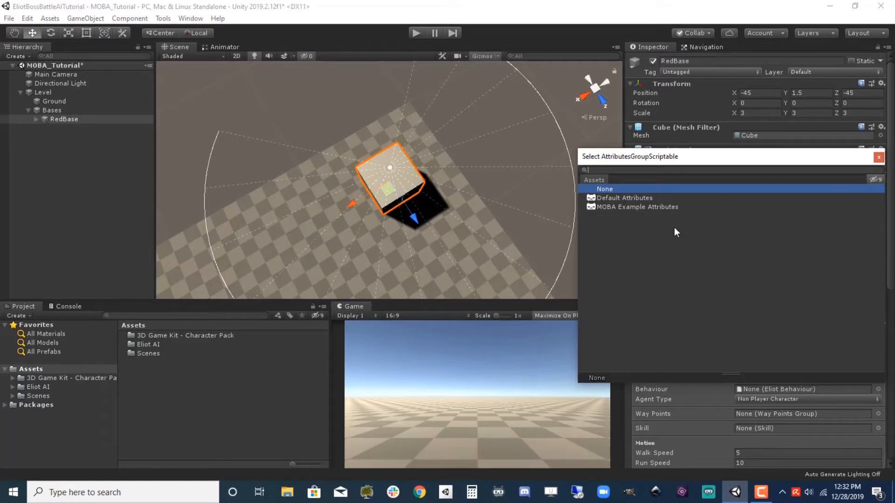
{"action": "left_click", "coordinate": [667, 208]}
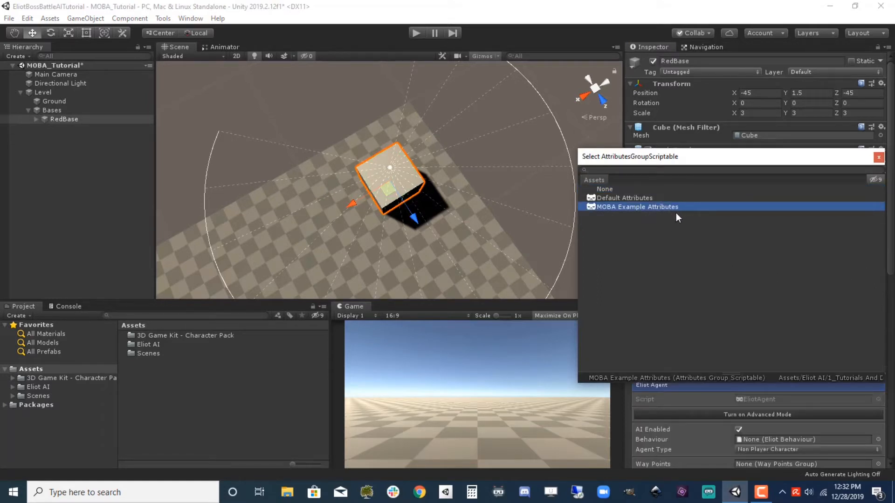
{"action": "double_click", "coordinate": [676, 206]}
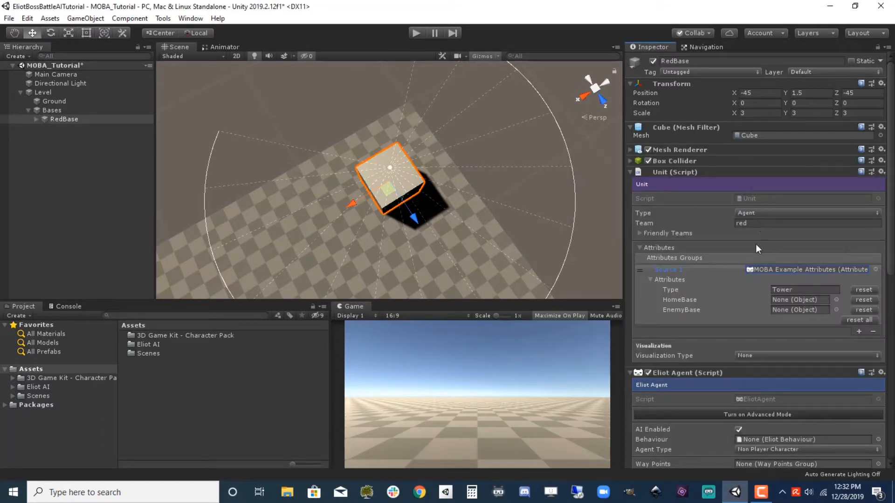
{"action": "left_click", "coordinate": [806, 292]}
{"action": "type", "text": "Base"}
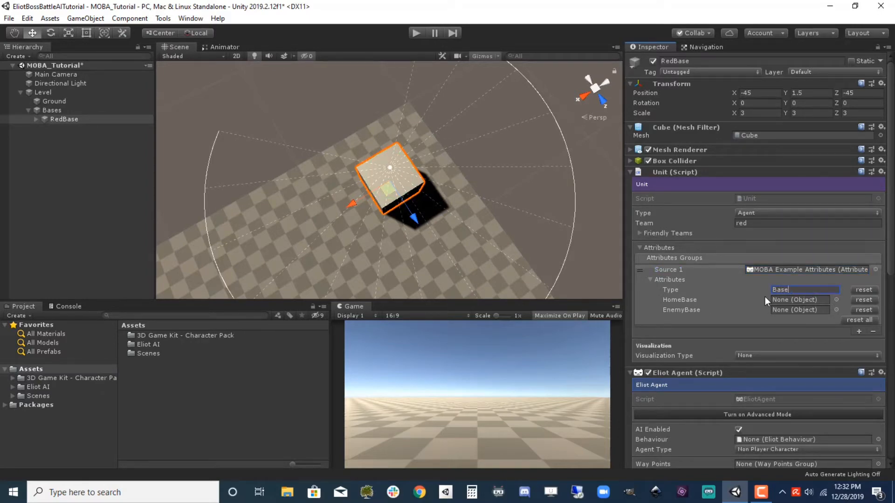
Assign the MOBA_Base_EliotAI behaviour and the MOBA Base Heal skill to RedBase's Eliot Agent.
{"action": "left_click_drag", "start_coordinate": [891, 178], "coordinate": [891, 312]}
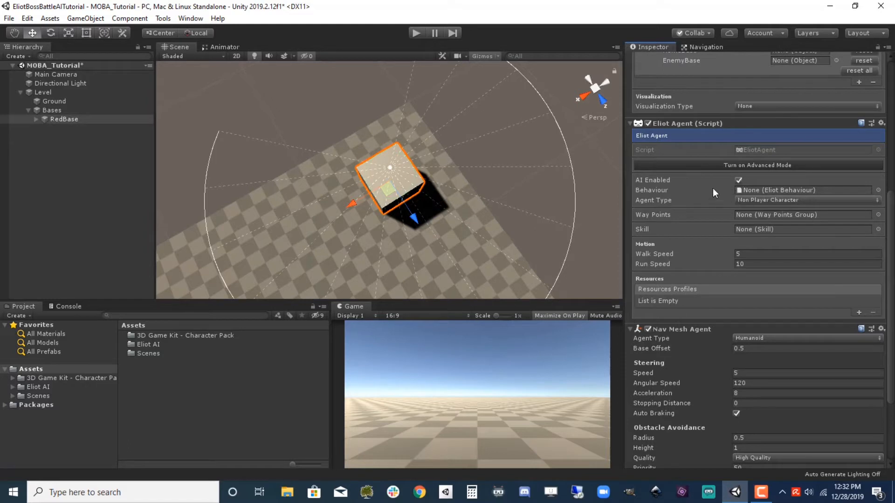
{"action": "left_click", "coordinate": [878, 190]}
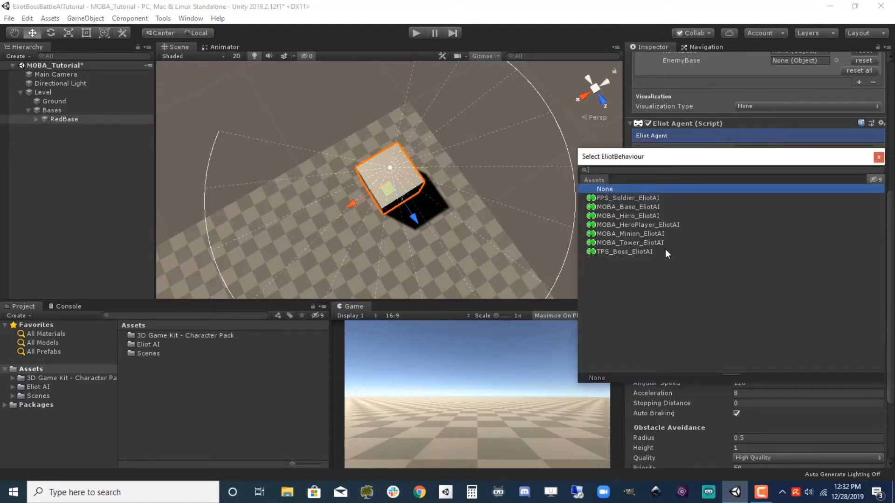
{"action": "left_click", "coordinate": [650, 206]}
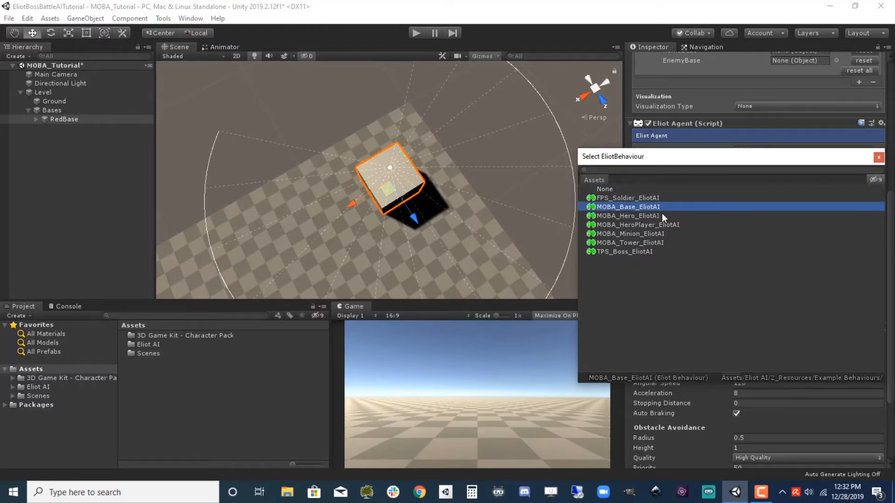
{"action": "double_click", "coordinate": [662, 207]}
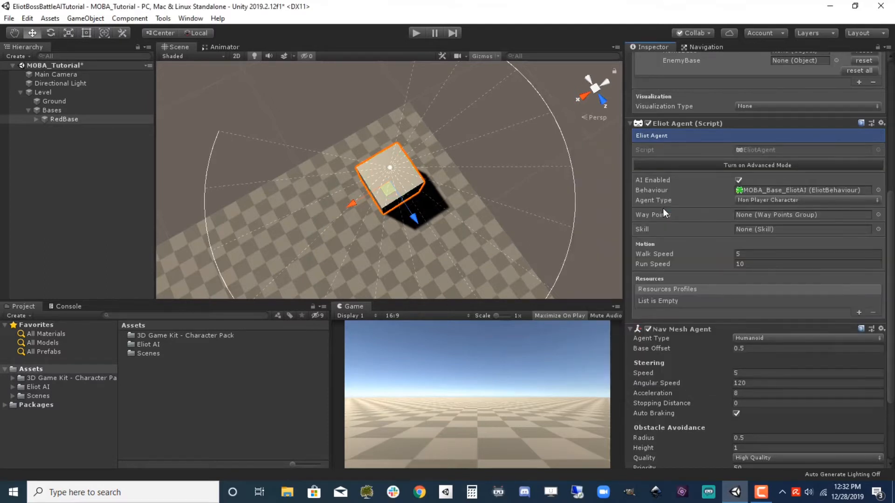
{"action": "left_click", "coordinate": [878, 229]}
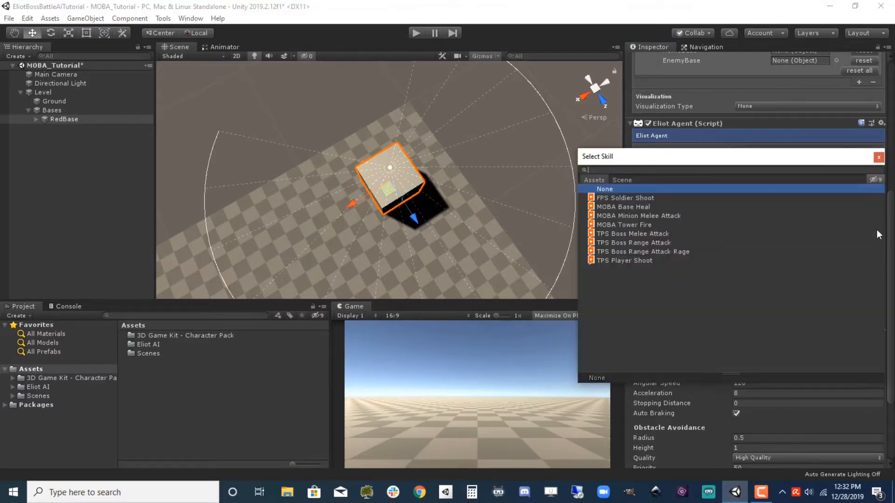
{"action": "double_click", "coordinate": [642, 205]}
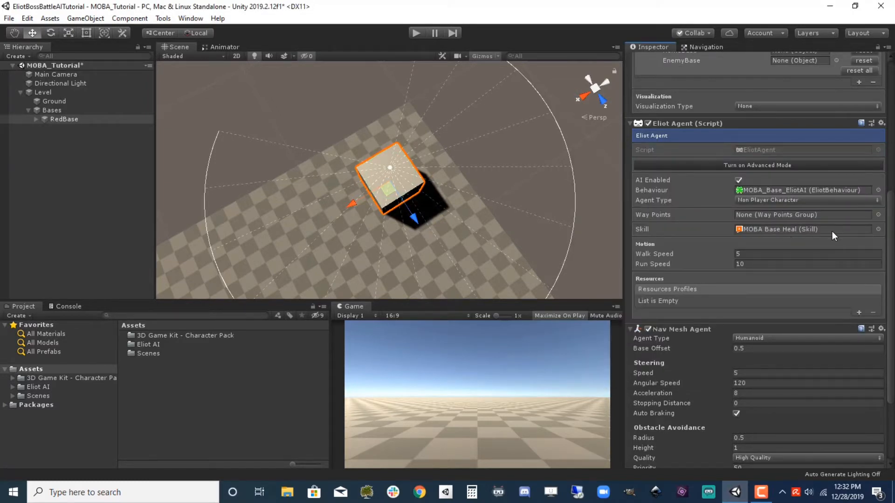
Switch RedBase's Eliot Agent to advanced mode, then remove its Resources agent component and add AgentResources again.
{"action": "left_click", "coordinate": [774, 165]}
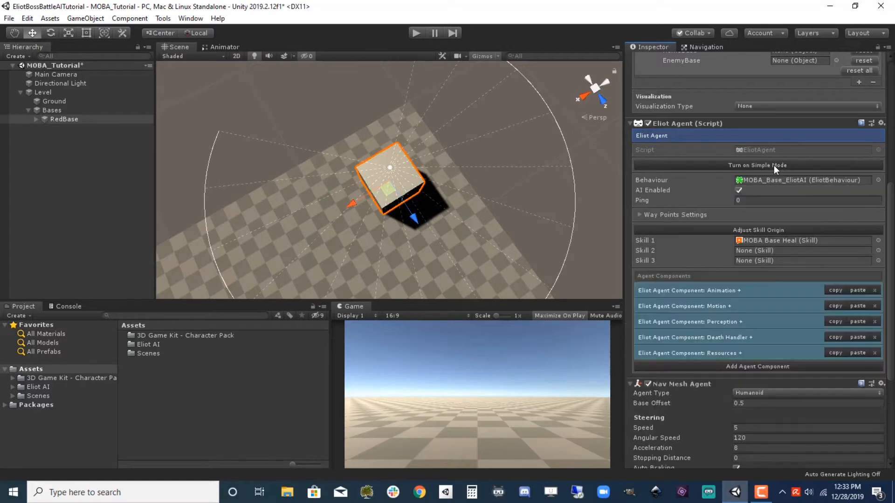
{"action": "left_click", "coordinate": [876, 353]}
{"action": "left_click", "coordinate": [765, 351]}
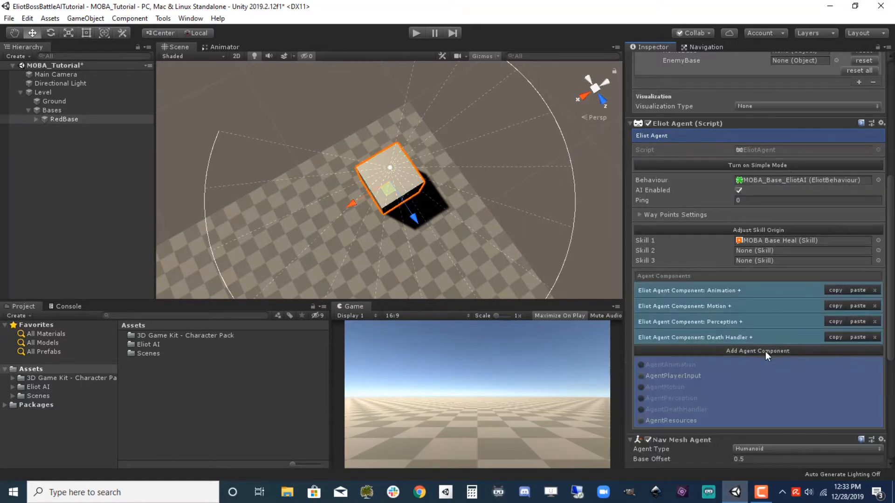
{"action": "left_click", "coordinate": [643, 419]}
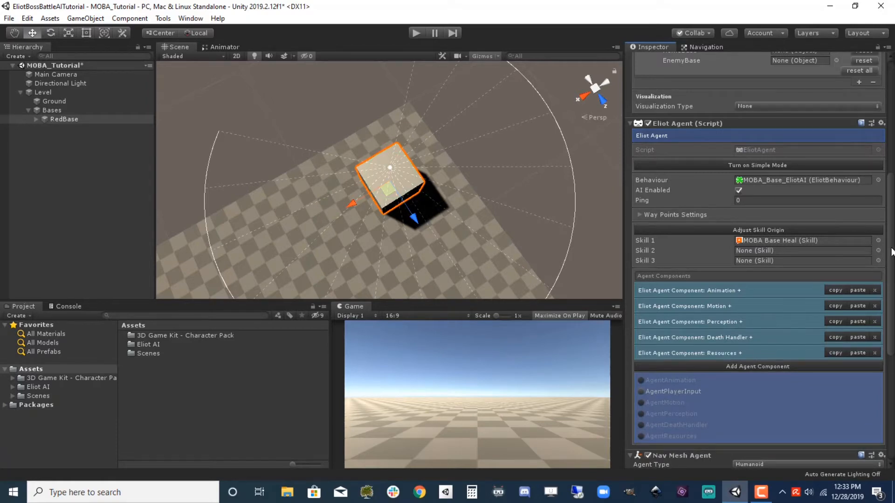
Add a resources profile source to the Resources agent component and assign DefaultResources to it.
{"action": "left_click_drag", "start_coordinate": [891, 252], "coordinate": [889, 305]}
{"action": "left_click", "coordinate": [740, 234]}
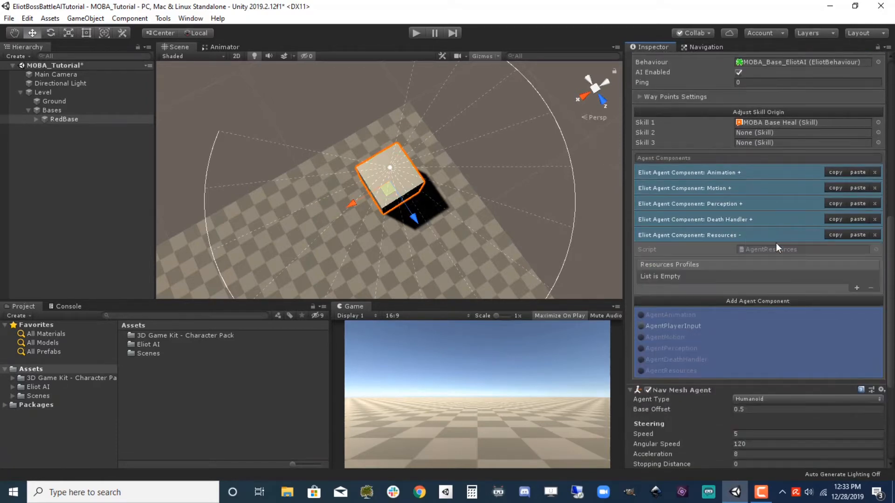
{"action": "left_click", "coordinate": [856, 288]}
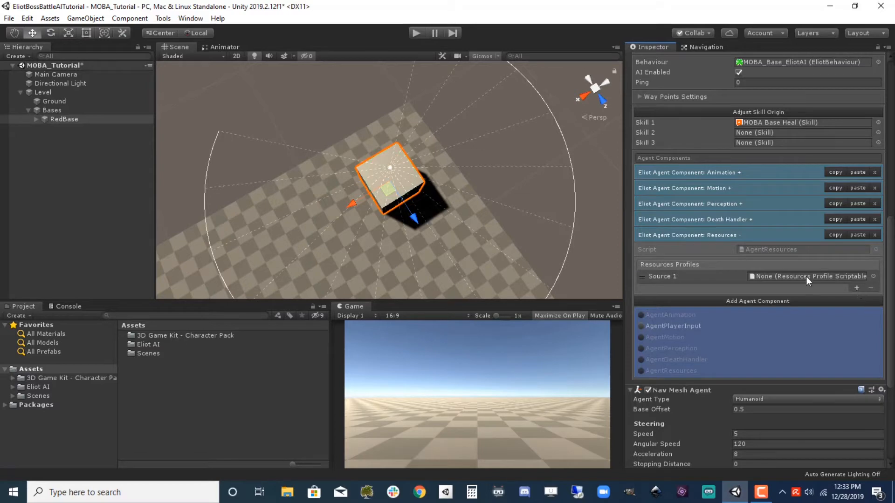
{"action": "left_click", "coordinate": [873, 277]}
{"action": "left_click", "coordinate": [631, 199]}
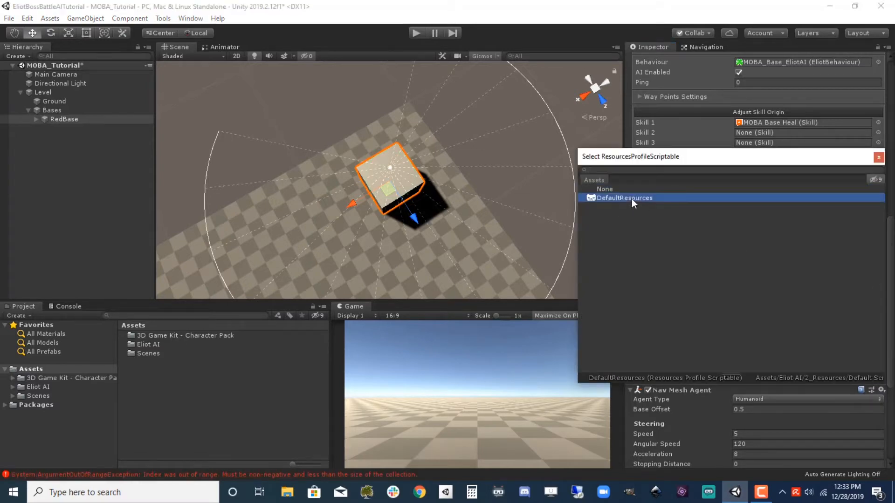
{"action": "left_click", "coordinate": [878, 157]}
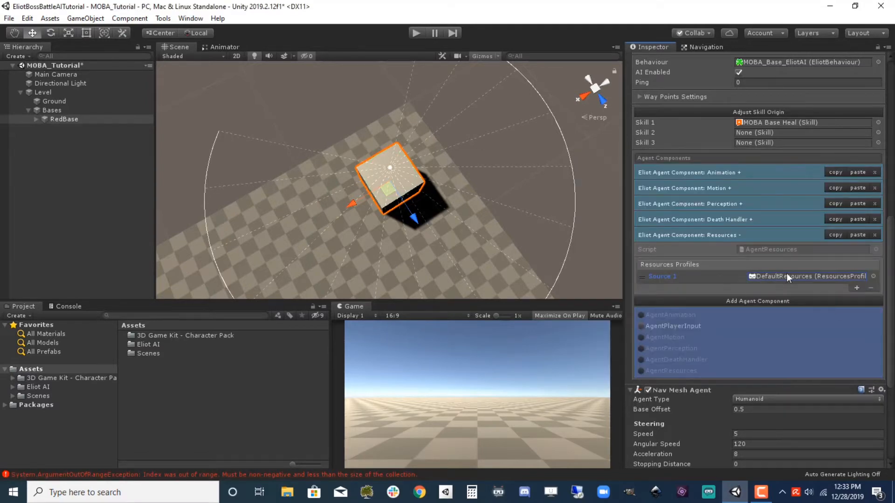
Set both the maximum and the initial value of RedBase's Health resource to 100.
{"action": "left_click", "coordinate": [641, 278]}
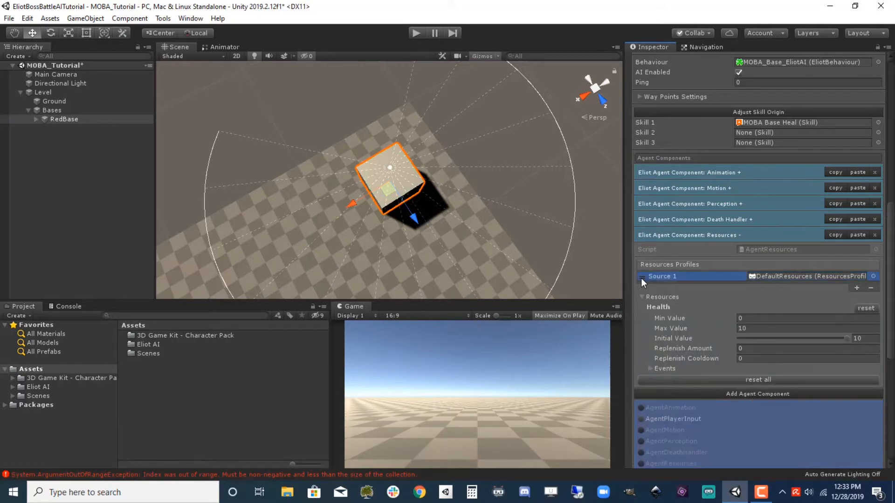
{"action": "left_click", "coordinate": [756, 331]}
{"action": "type", "text": "100"}
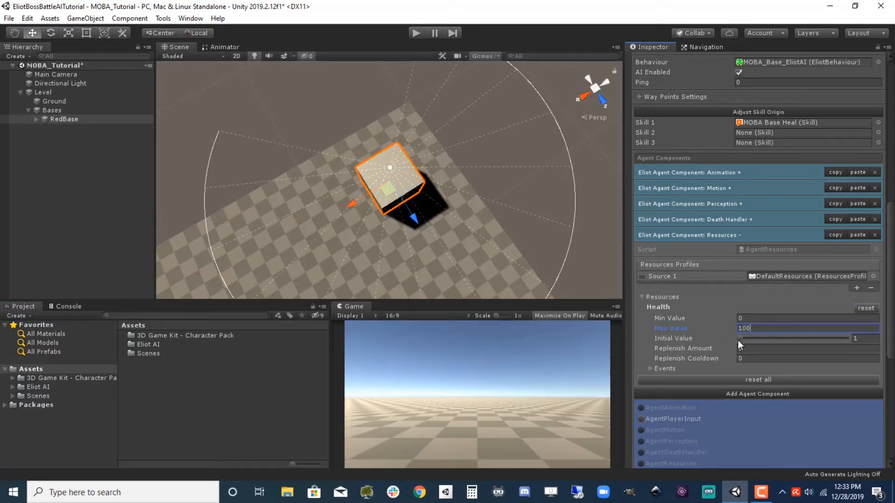
{"action": "left_click_drag", "start_coordinate": [740, 337], "coordinate": [837, 338]}
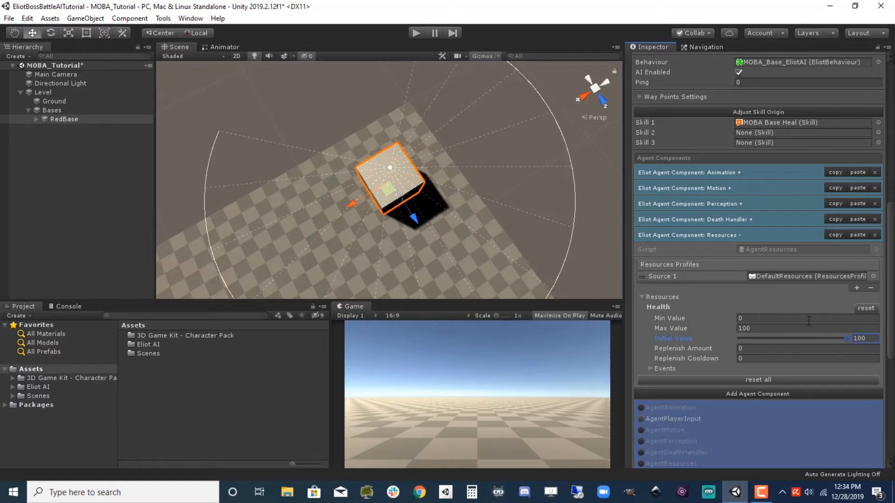
Add an On Empty event to the Health resource that calls AgentDeathHandler.Die on RedBase.
{"action": "left_click", "coordinate": [650, 369]}
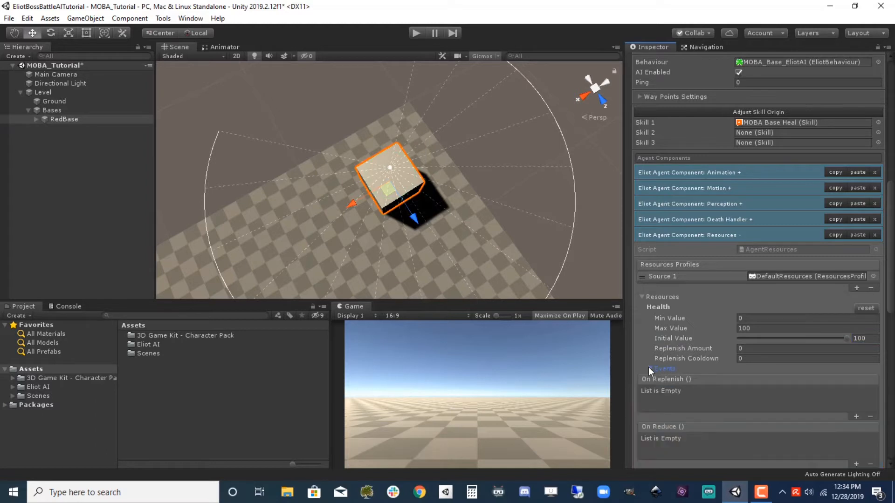
{"action": "left_click_drag", "start_coordinate": [889, 256], "coordinate": [887, 315]}
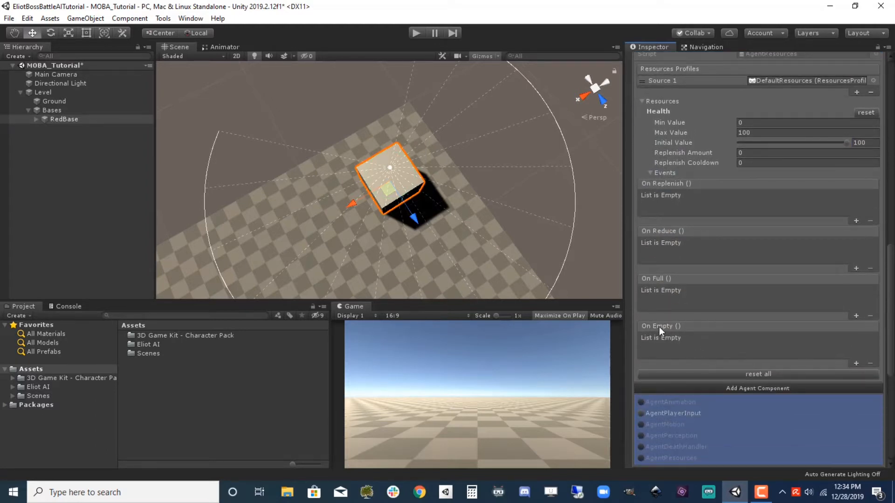
{"action": "left_click", "coordinate": [854, 362]}
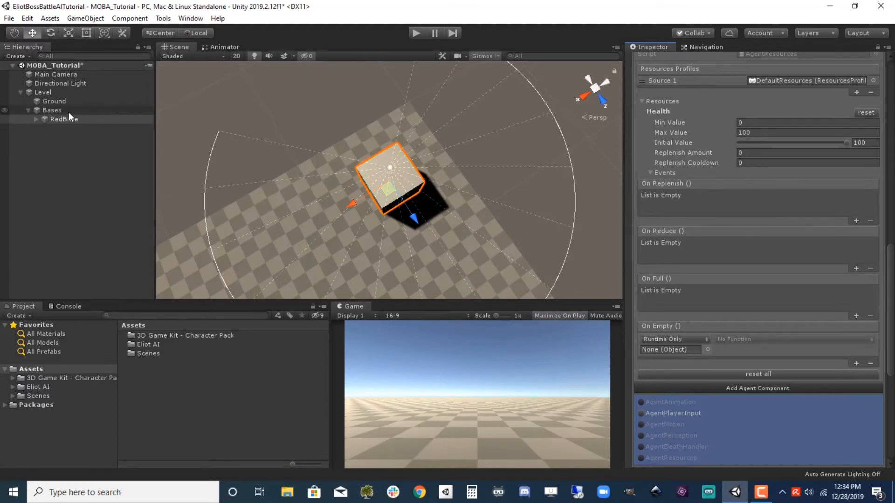
{"action": "left_click_drag", "start_coordinate": [57, 119], "coordinate": [681, 351]}
{"action": "left_click", "coordinate": [745, 340]}
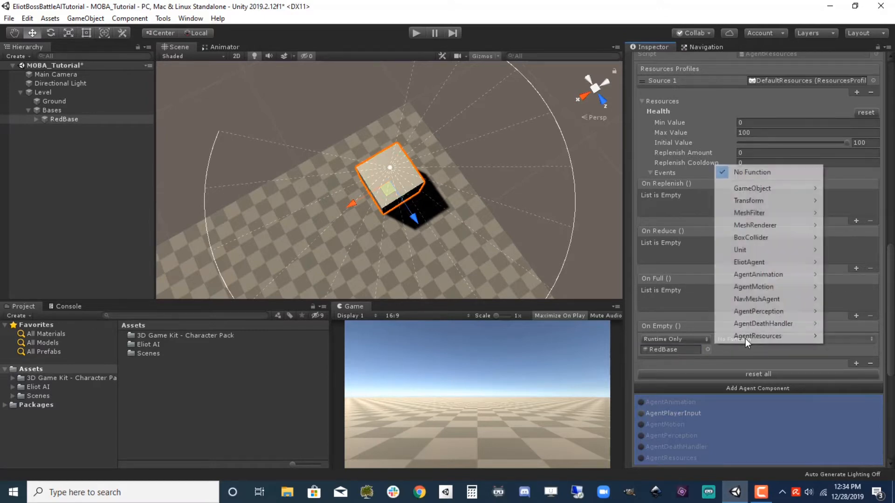
{"action": "mouse_move", "coordinate": [757, 326]}
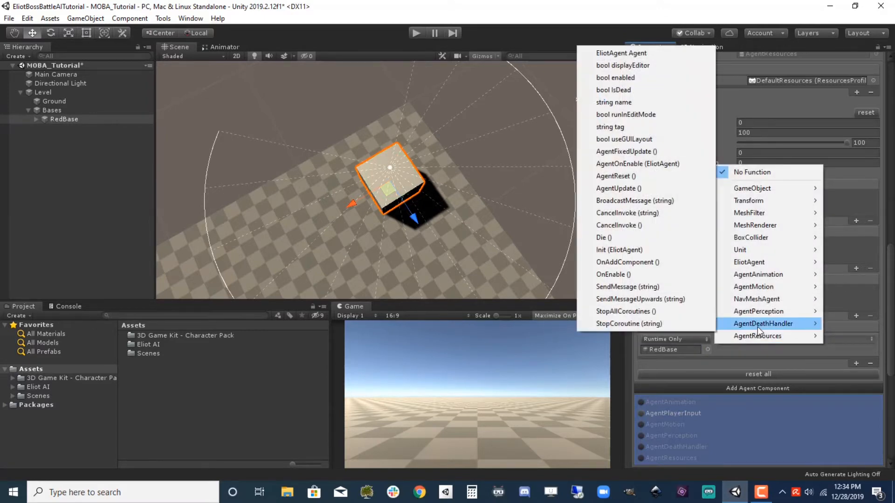
{"action": "left_click", "coordinate": [622, 237]}
{"action": "scroll", "coordinate": [744, 344], "scroll_direction": "up", "scroll_amount": 5}
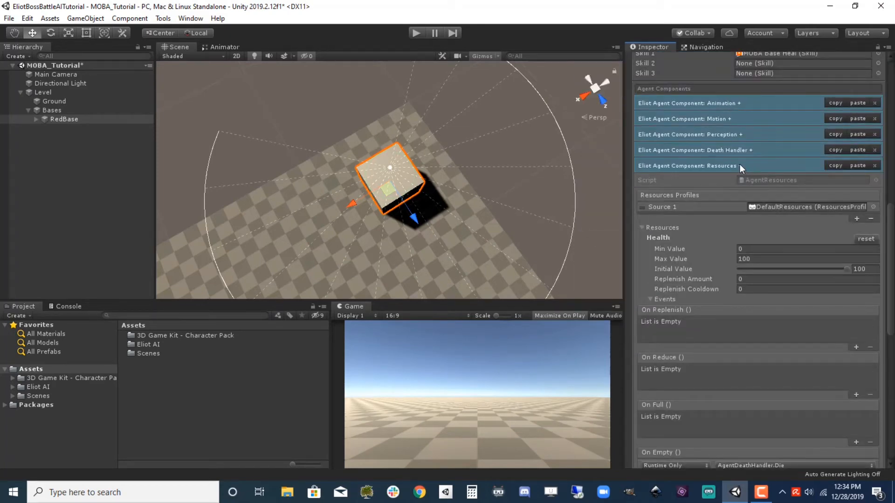
{"action": "left_click", "coordinate": [740, 164]}
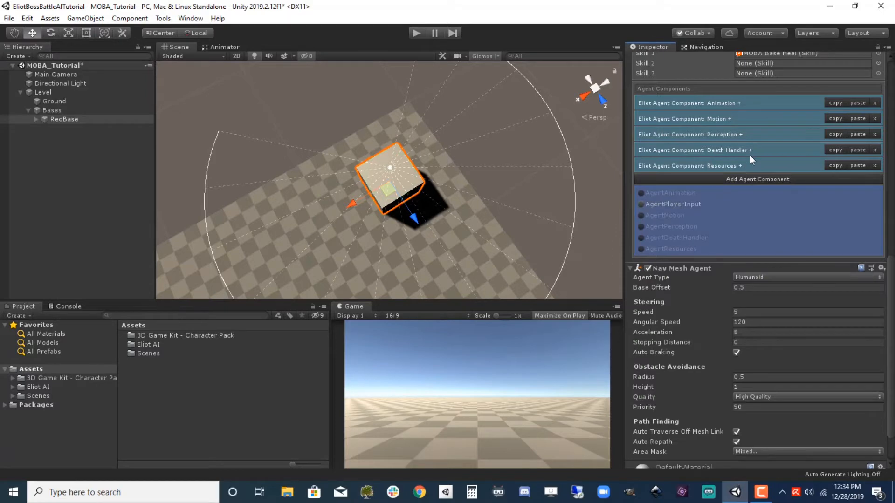
Remove the Death Handler agent component from RedBase and add AgentDeathHandler again.
{"action": "left_click", "coordinate": [874, 150]}
{"action": "scroll", "coordinate": [667, 263], "scroll_direction": "up", "scroll_amount": 2}
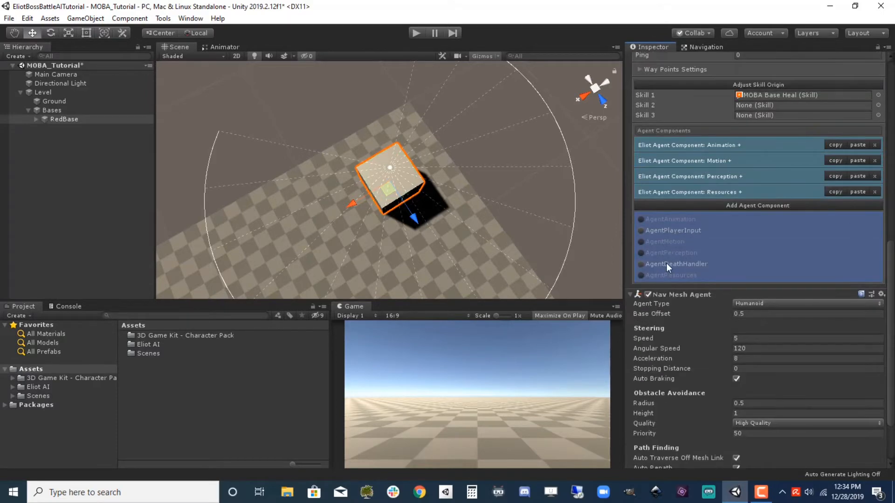
{"action": "left_click", "coordinate": [662, 264]}
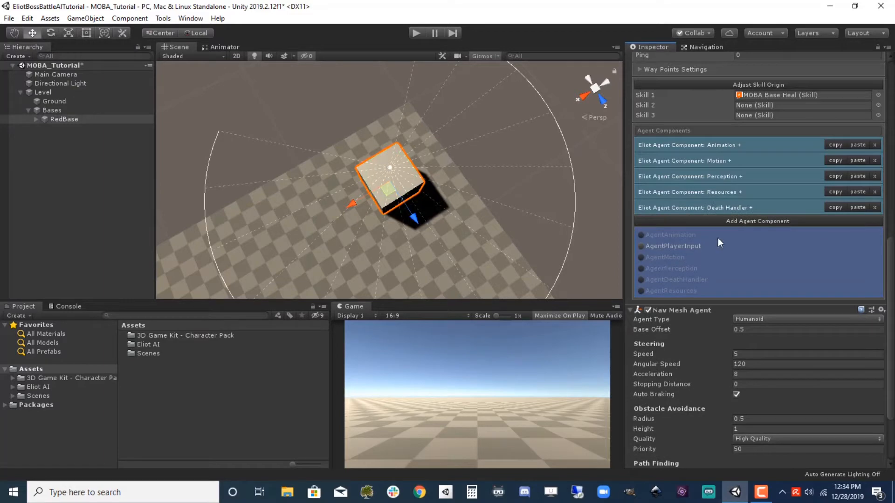
Set the Death Delay of RedBase's Death Handler agent component to 0.
{"action": "left_click", "coordinate": [773, 221]}
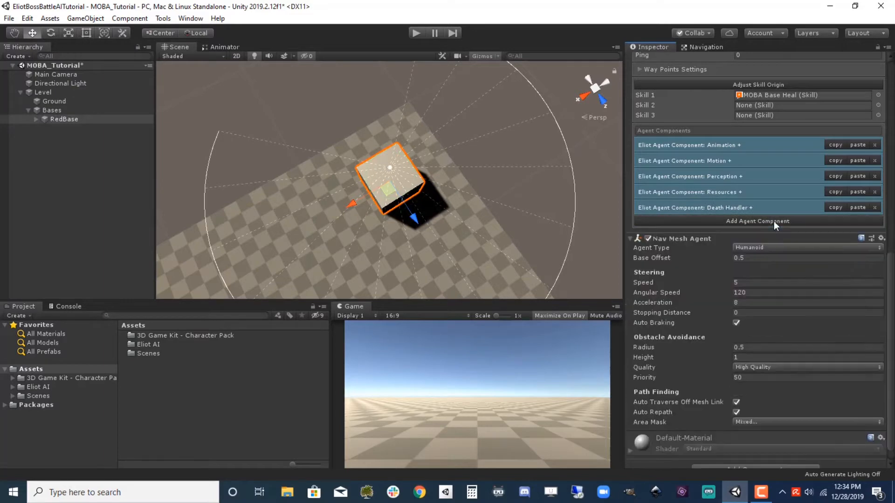
{"action": "left_click", "coordinate": [750, 209]}
{"action": "left_click", "coordinate": [750, 236]}
{"action": "type", "text": "0"}
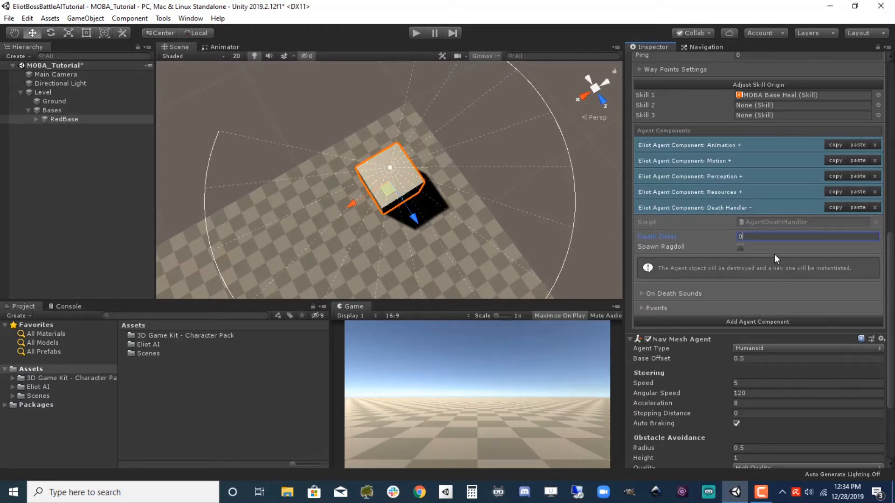
{"action": "left_click", "coordinate": [751, 207]}
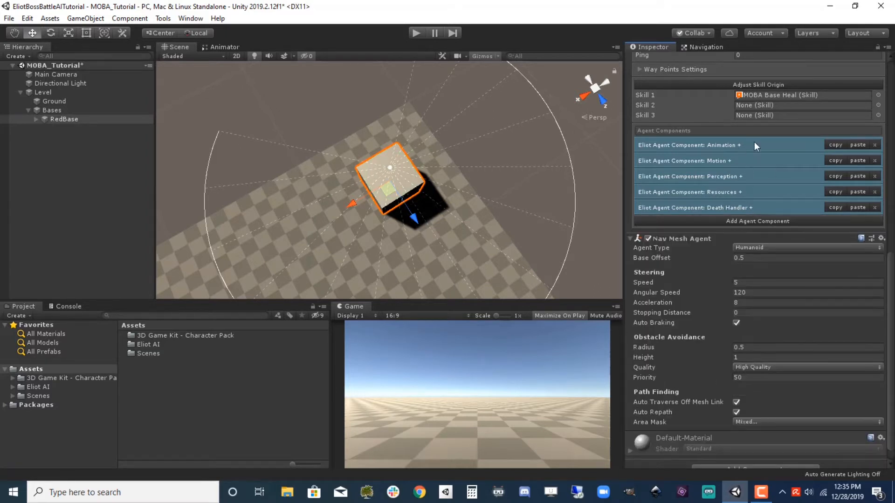
Remove the Animation, Motion and Perception agent components from RedBase, save the scene, and remove its Nav Mesh Agent component.
{"action": "left_click", "coordinate": [874, 145]}
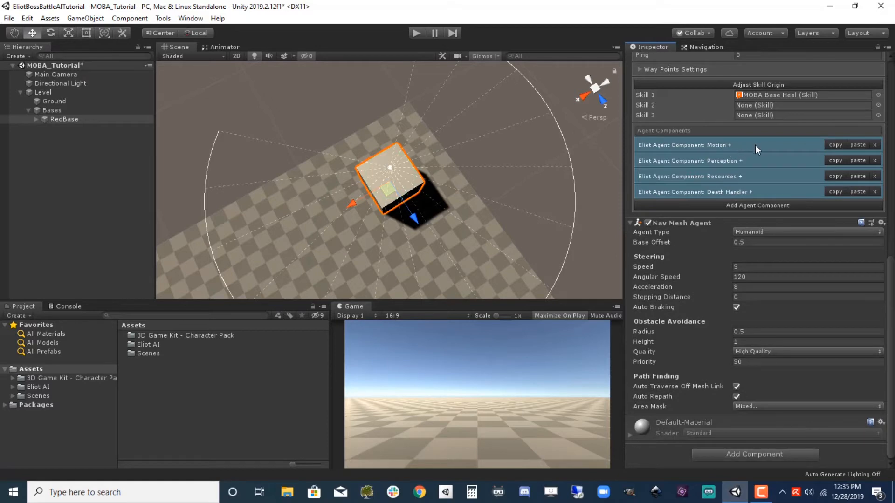
{"action": "left_click", "coordinate": [875, 145]}
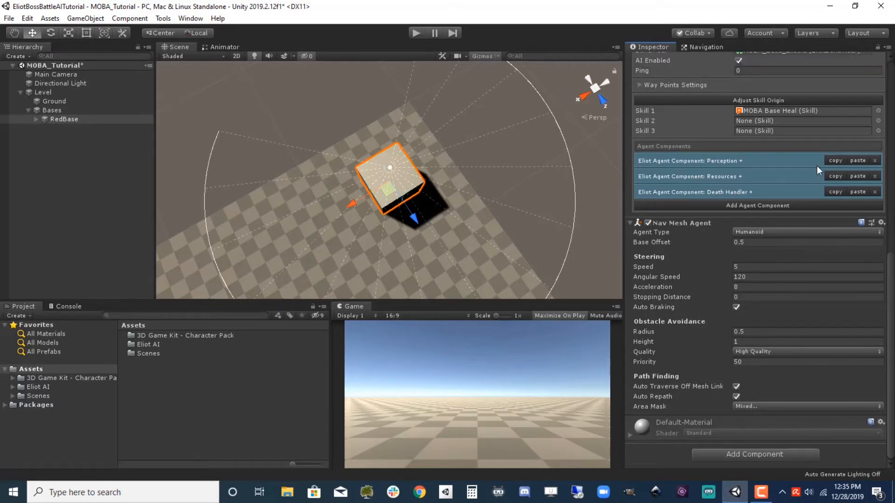
{"action": "left_click", "coordinate": [875, 161]}
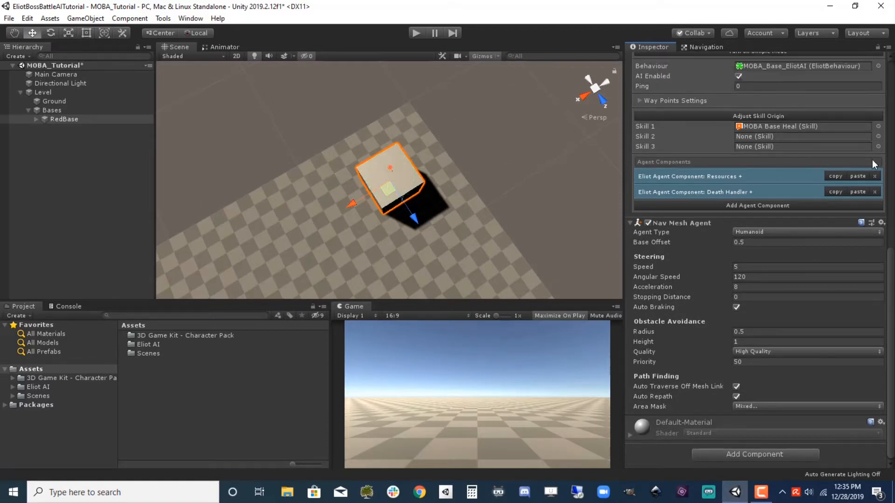
{"action": "key", "text": "ctrl+s"}
{"action": "left_click", "coordinate": [881, 223]}
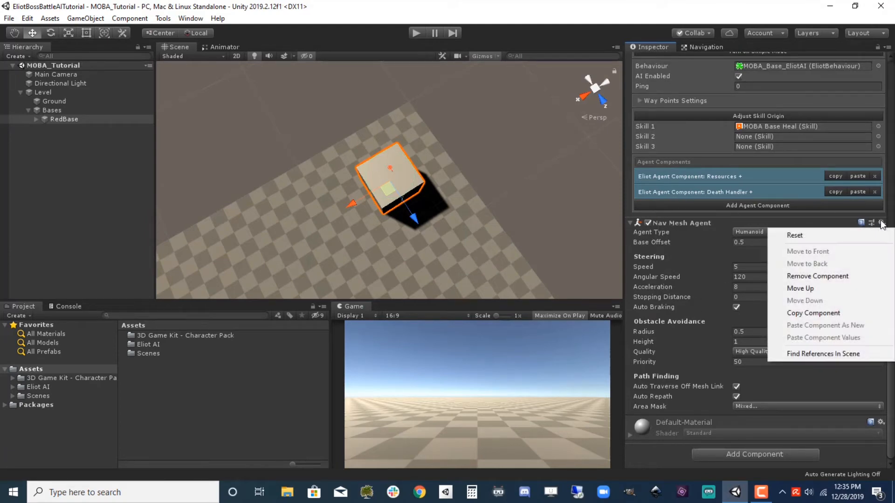
{"action": "left_click", "coordinate": [836, 275]}
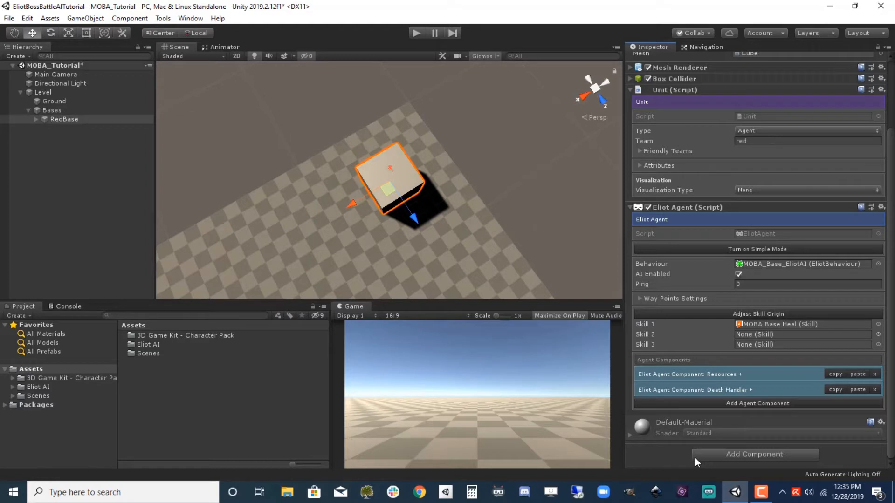
Duplicate RedBase within Bases and rename the copy BlueBase.
{"action": "left_click", "coordinate": [69, 119]}
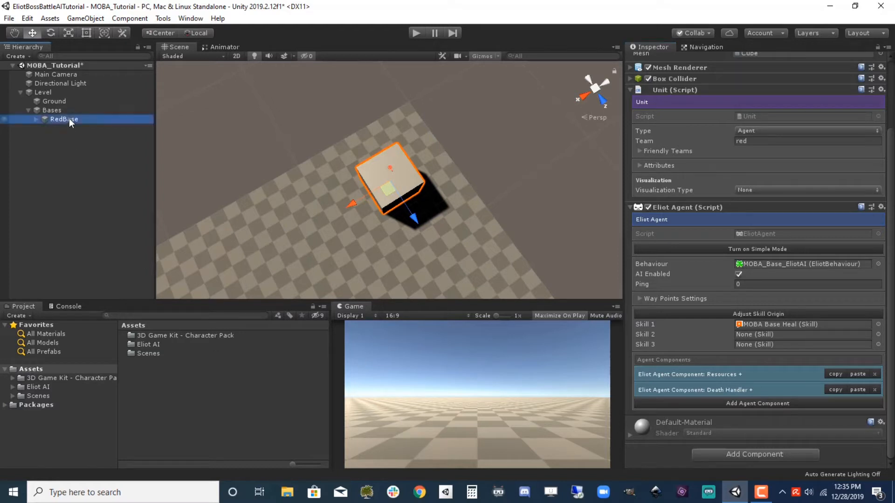
{"action": "key", "text": "ctrl+d"}
{"action": "left_click", "coordinate": [54, 128]}
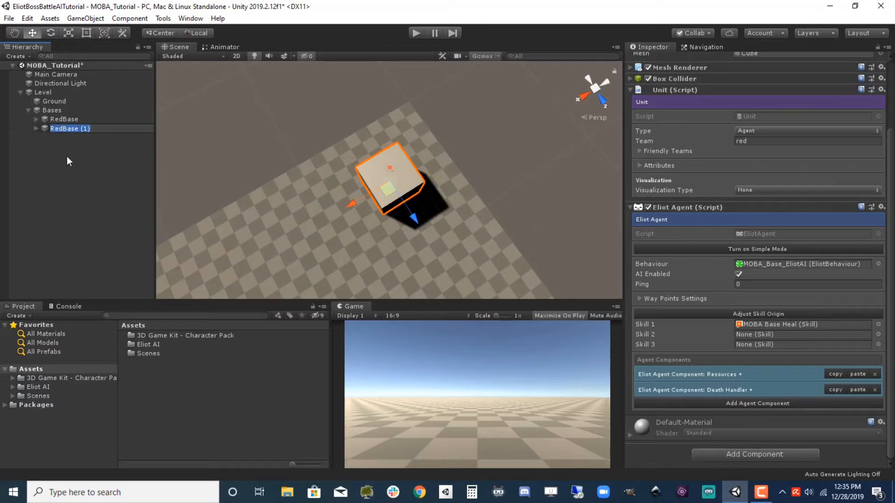
{"action": "type", "text": "BlueBase"}
{"action": "key", "text": "Return"}
Set BlueBase's Unit team to blue and save the scene.
{"action": "scroll", "coordinate": [784, 172], "scroll_direction": "up", "scroll_amount": 3}
{"action": "left_click", "coordinate": [761, 222]}
{"action": "type", "text": "blue"}
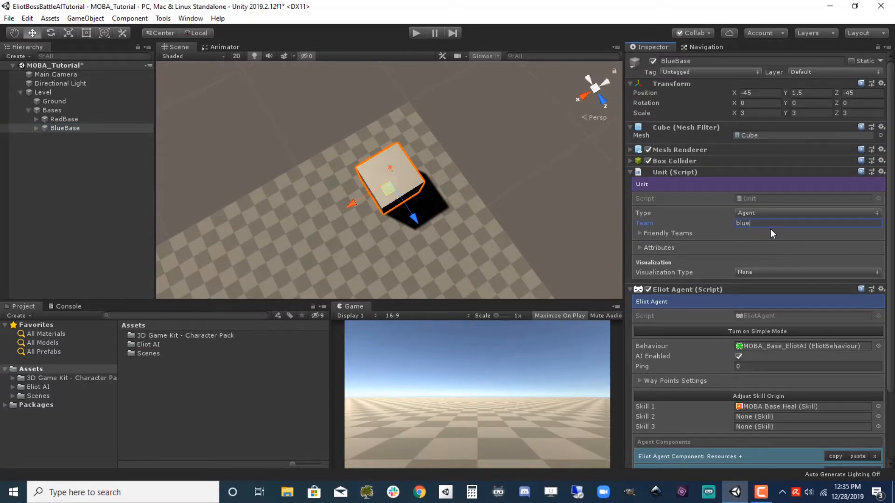
{"action": "key", "text": "ctrl+s"}
Set BlueBase's position to 45 on X and 45 on Z.
{"action": "left_click", "coordinate": [768, 94]}
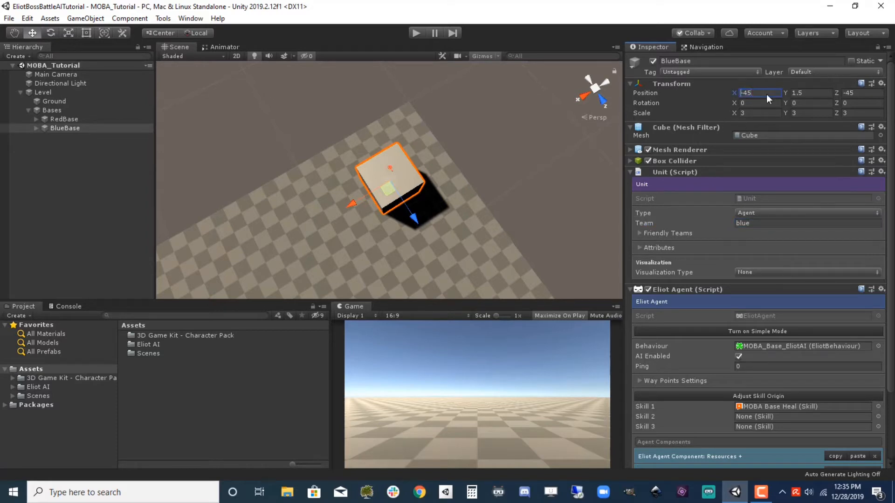
{"action": "type", "text": "45"}
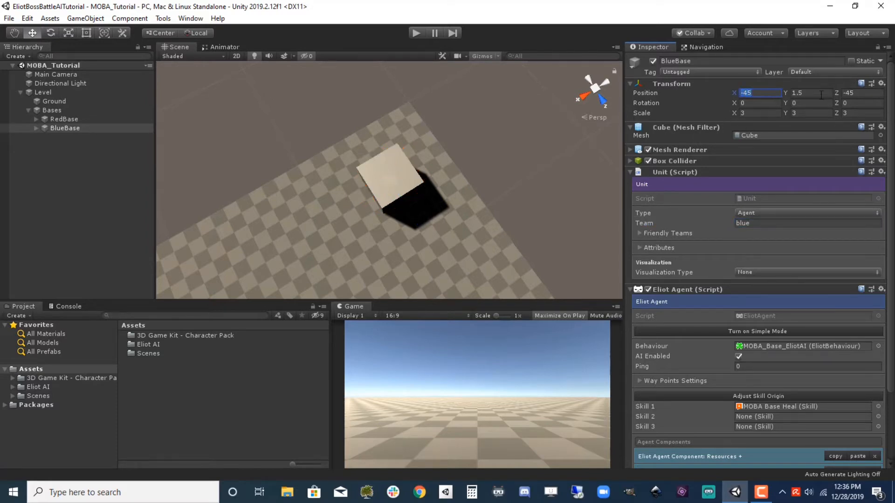
{"action": "left_click", "coordinate": [825, 97]}
{"action": "left_click", "coordinate": [857, 95]}
{"action": "type", "text": "45"}
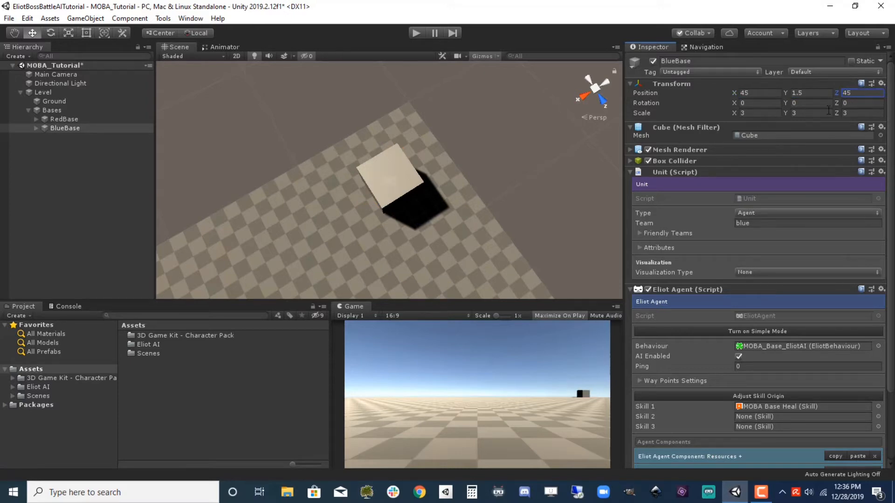
Assign the EliotAI Red material to RedBase's Mesh Renderer.
{"action": "left_click", "coordinate": [53, 118]}
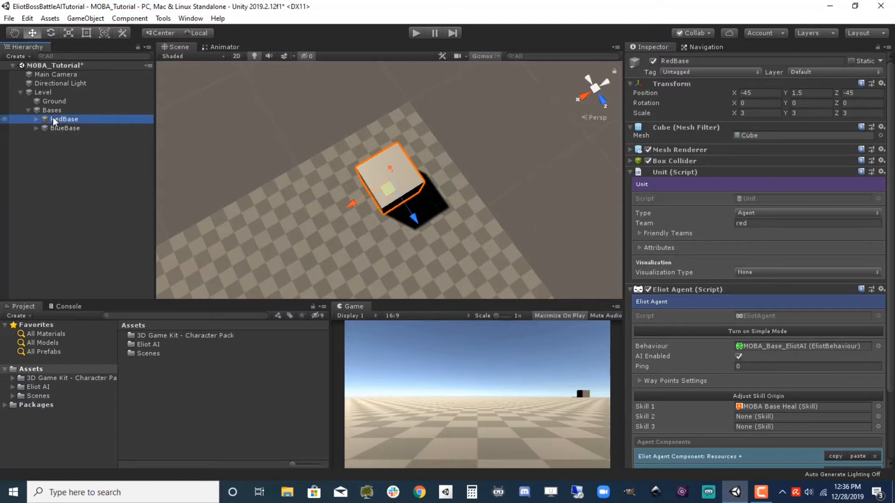
{"action": "left_click", "coordinate": [631, 149]}
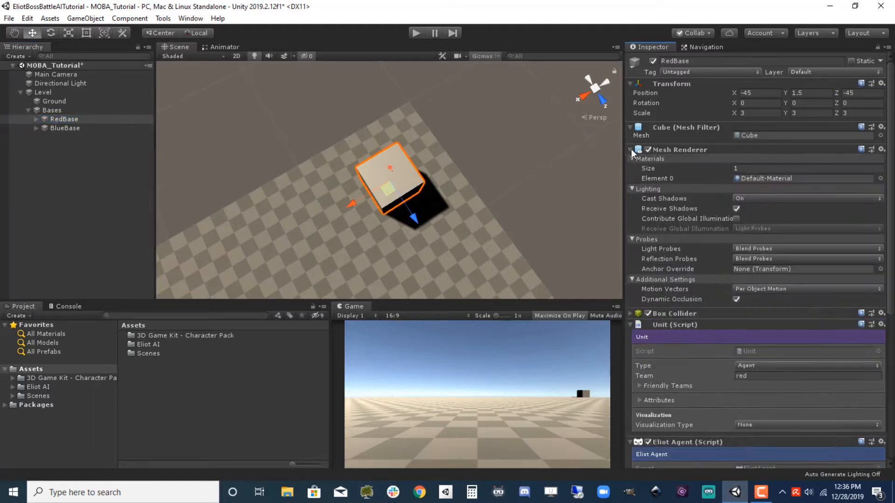
{"action": "left_click", "coordinate": [880, 179]}
{"action": "type", "text": "elio"}
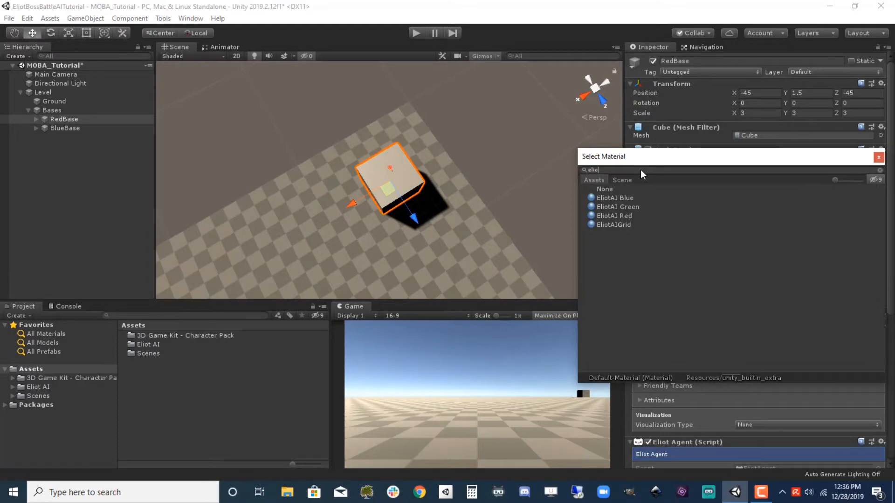
{"action": "left_click", "coordinate": [619, 216]}
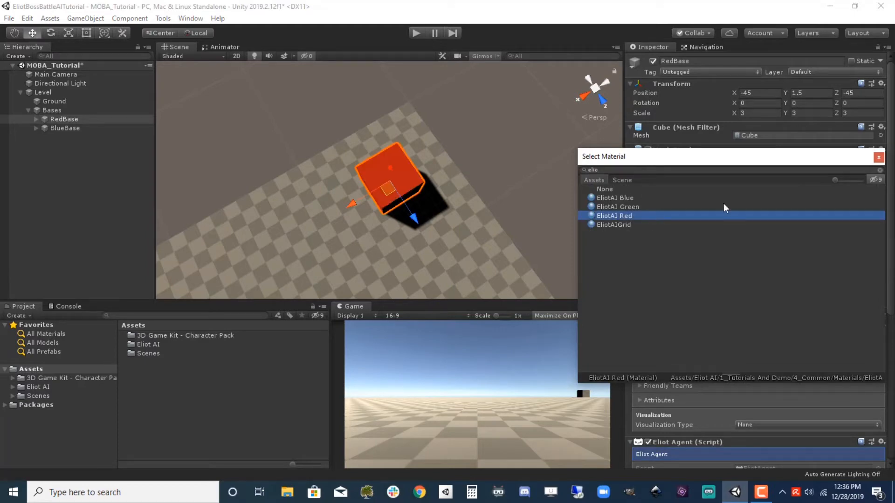
{"action": "left_click", "coordinate": [878, 157]}
Assign the EliotAI Blue material to BlueBase's Mesh Renderer.
{"action": "left_click", "coordinate": [65, 128]}
{"action": "key", "text": "f"}
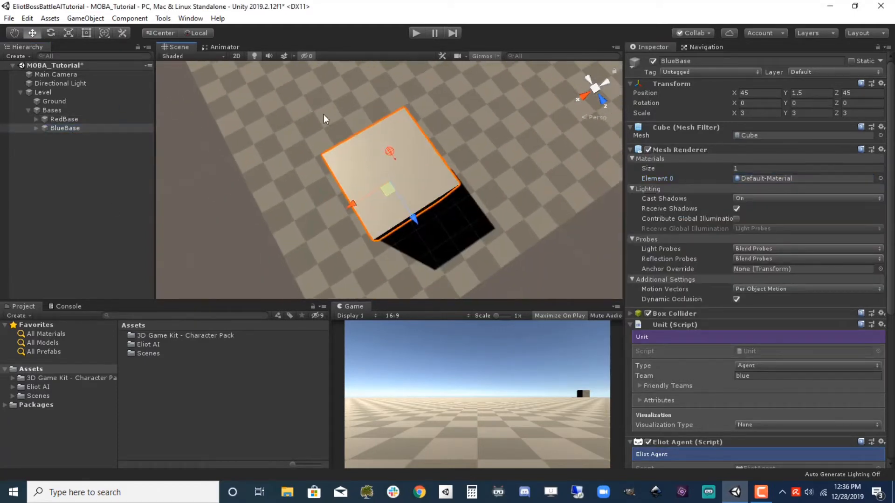
{"action": "left_click", "coordinate": [710, 61]}
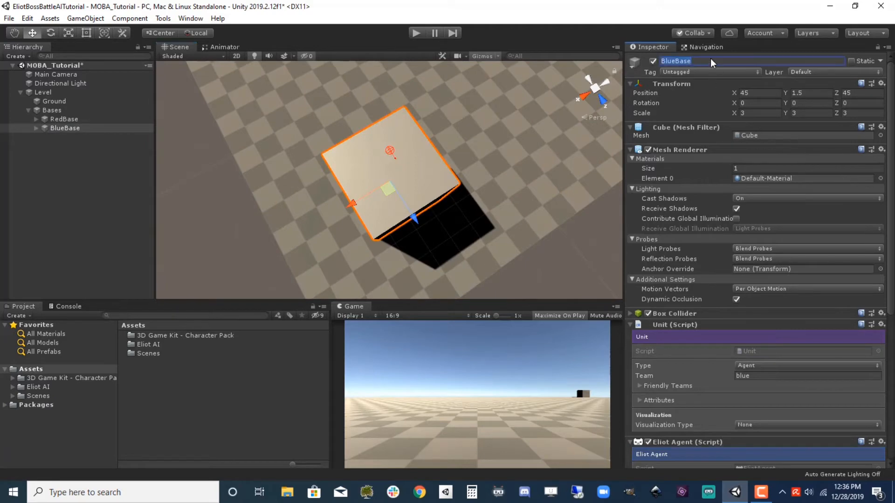
{"action": "left_click", "coordinate": [866, 180]}
{"action": "left_click", "coordinate": [881, 178]}
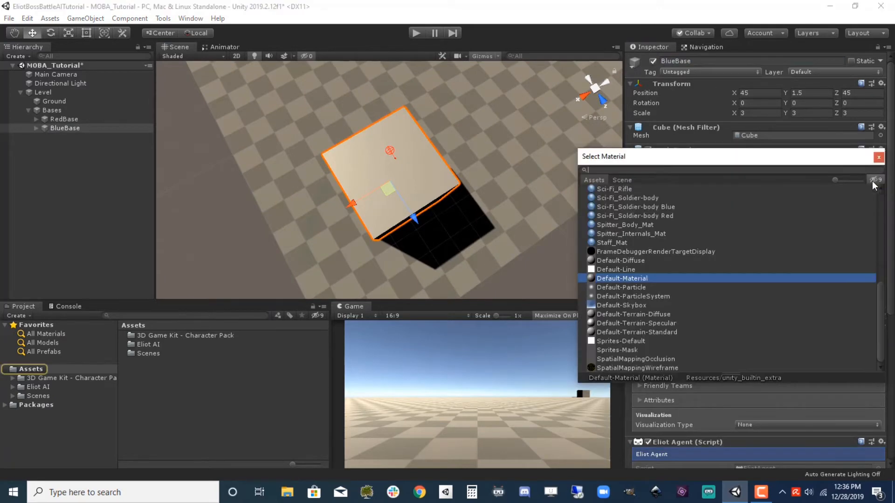
{"action": "type", "text": "elio"}
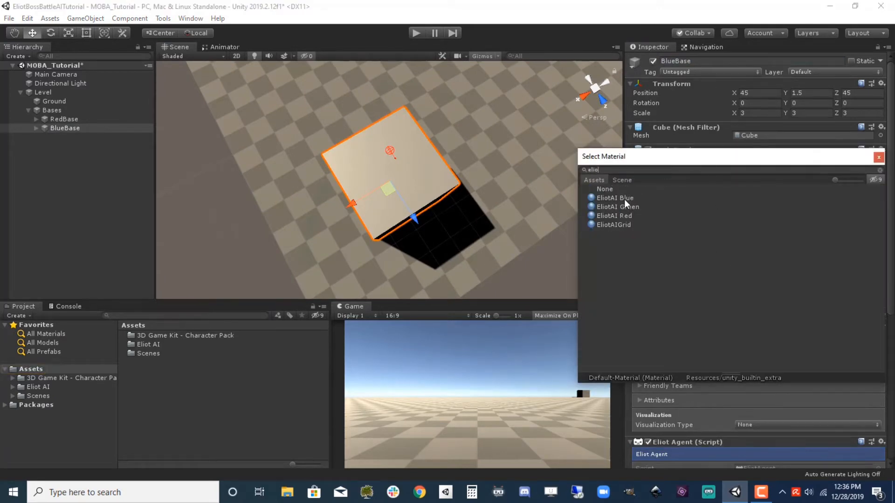
{"action": "left_click", "coordinate": [671, 198]}
{"action": "left_click", "coordinate": [878, 157]}
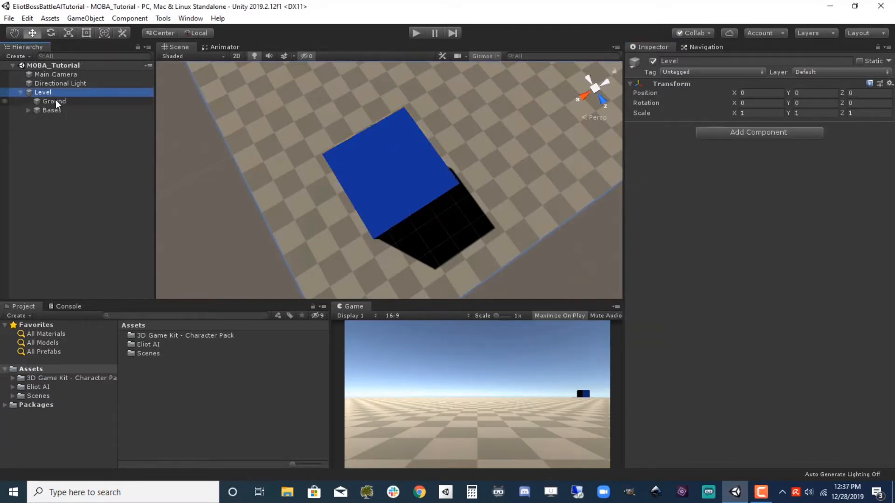
Create an empty child object under Level and name it Towers.
{"action": "left_click", "coordinate": [55, 101]}
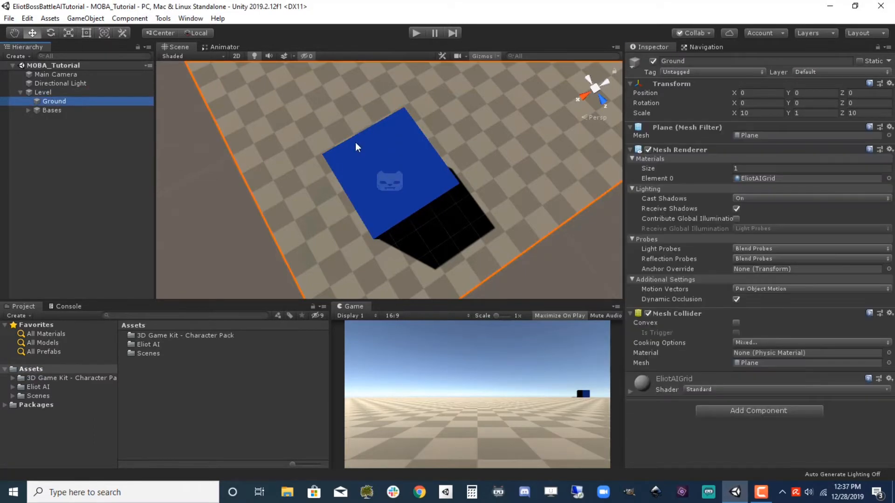
{"action": "left_click", "coordinate": [267, 152]}
{"action": "key", "text": "f"}
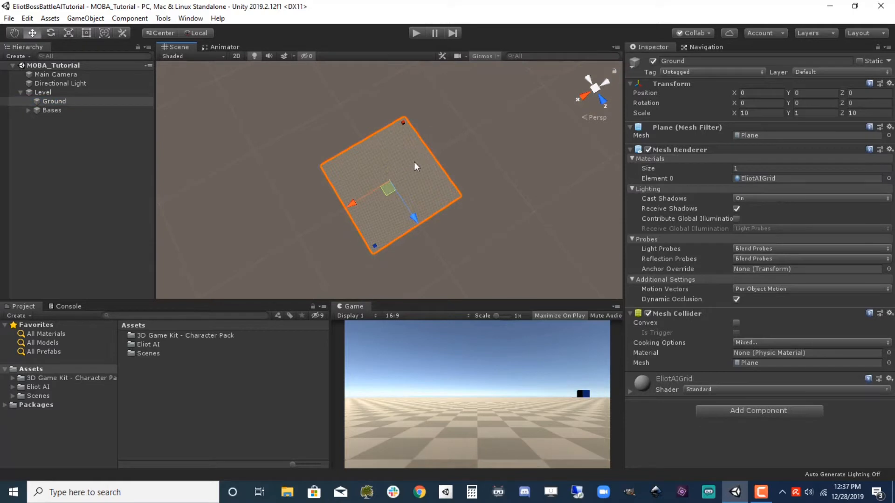
{"action": "scroll", "coordinate": [401, 158], "scroll_direction": "up", "scroll_amount": 3}
{"action": "scroll", "coordinate": [415, 153], "scroll_direction": "up", "scroll_amount": 4}
{"action": "scroll", "coordinate": [416, 152], "scroll_direction": "down", "scroll_amount": 7}
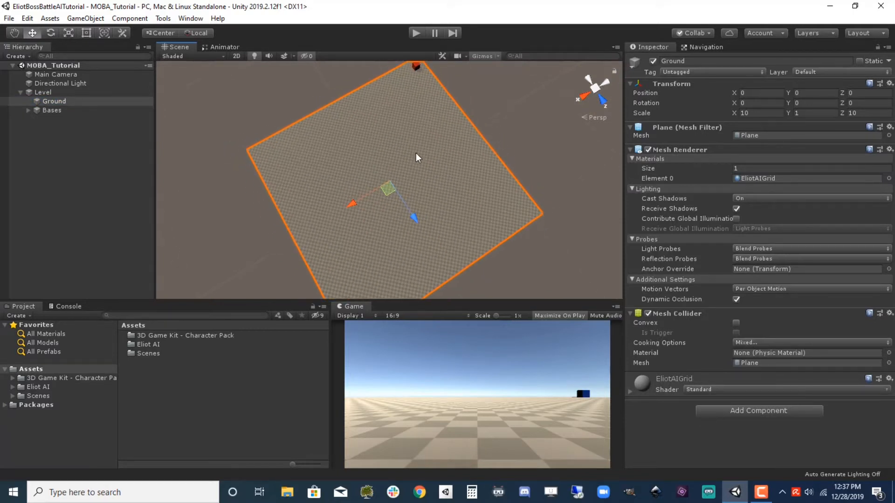
{"action": "left_click_drag", "start_coordinate": [425, 202], "coordinate": [372, 215], "text": "alt"}
{"action": "left_click", "coordinate": [43, 92]}
{"action": "right_click", "coordinate": [43, 93]}
{"action": "left_click", "coordinate": [101, 199]}
{"action": "left_click", "coordinate": [75, 119]}
{"action": "type", "text": "Towers"}
{"action": "key", "text": "Return"}
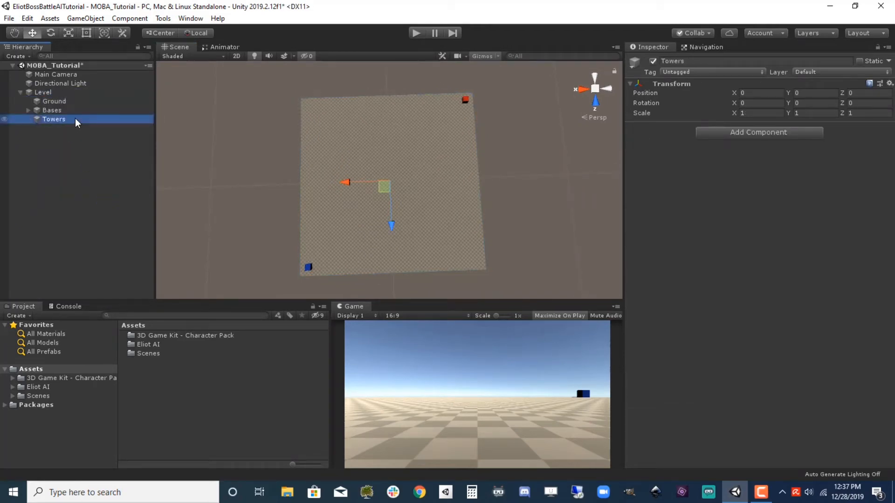
Create an empty child object under Towers and name it BlueTowers.
{"action": "right_click", "coordinate": [54, 117]}
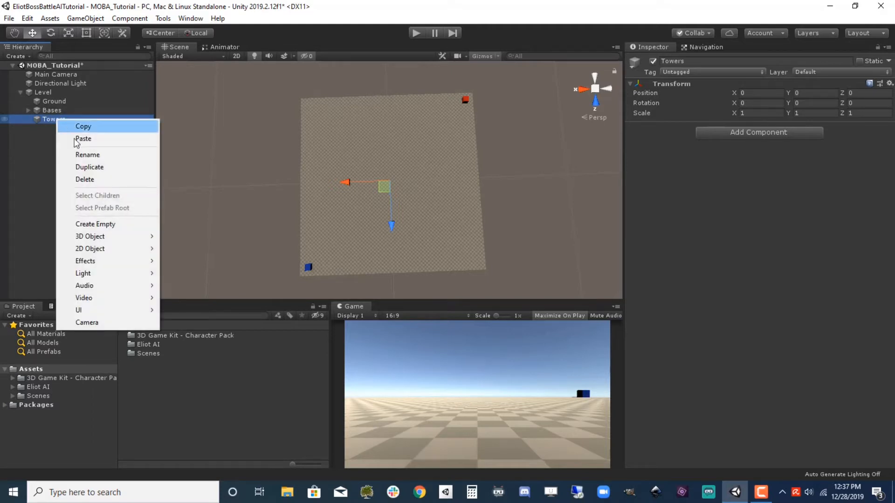
{"action": "left_click", "coordinate": [102, 224]}
{"action": "left_click", "coordinate": [64, 117]}
{"action": "left_click", "coordinate": [82, 128]}
{"action": "left_click", "coordinate": [83, 128]}
{"action": "type", "text": "Blue"}
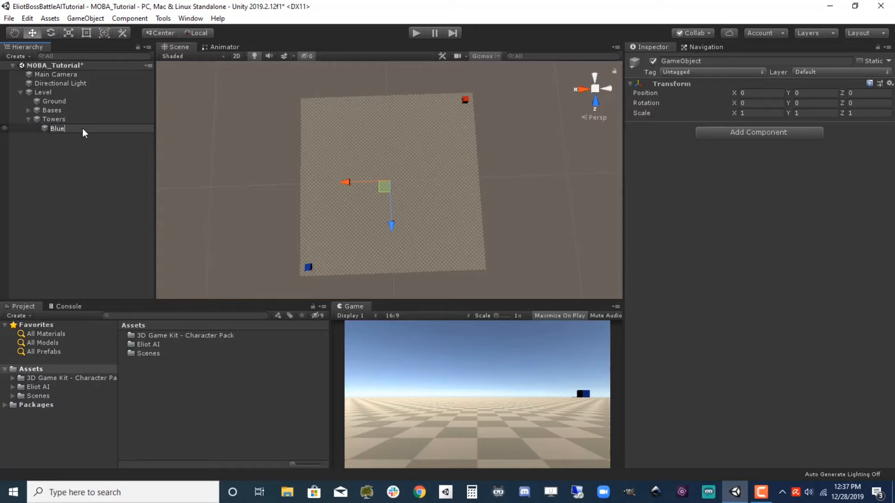
{"action": "type", "text": "Towers"}
{"action": "key", "text": "Return"}
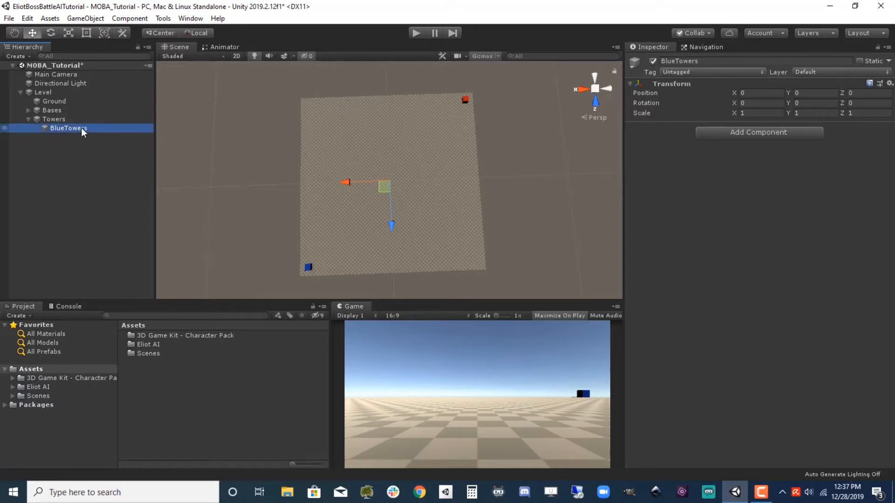
Add a second empty child object under Towers and name it RedTowers.
{"action": "right_click", "coordinate": [60, 120]}
{"action": "left_click", "coordinate": [81, 224]}
{"action": "left_click", "coordinate": [75, 136]}
{"action": "type", "text": "RedTowers"}
{"action": "key", "text": "Return"}
Create a 3D cube under BlueTowers and rename it Tower.
{"action": "left_click", "coordinate": [82, 126]}
{"action": "right_click", "coordinate": [84, 130]}
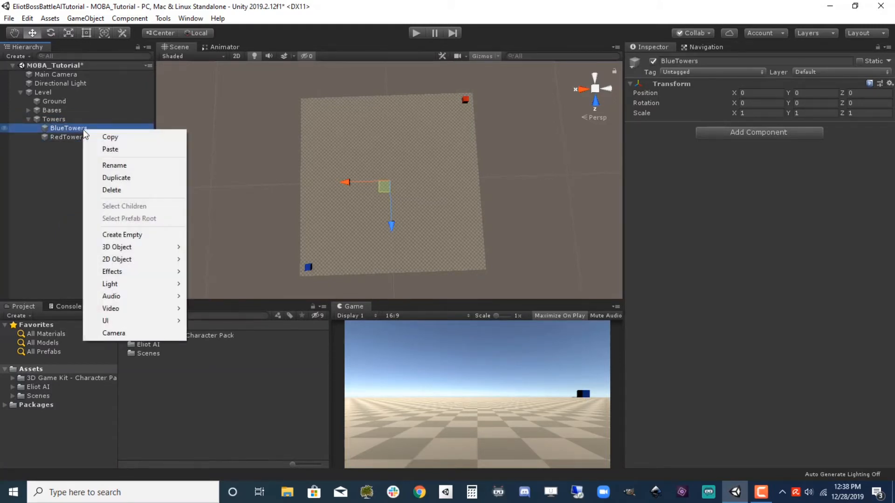
{"action": "mouse_move", "coordinate": [117, 248]}
{"action": "left_click", "coordinate": [237, 247]}
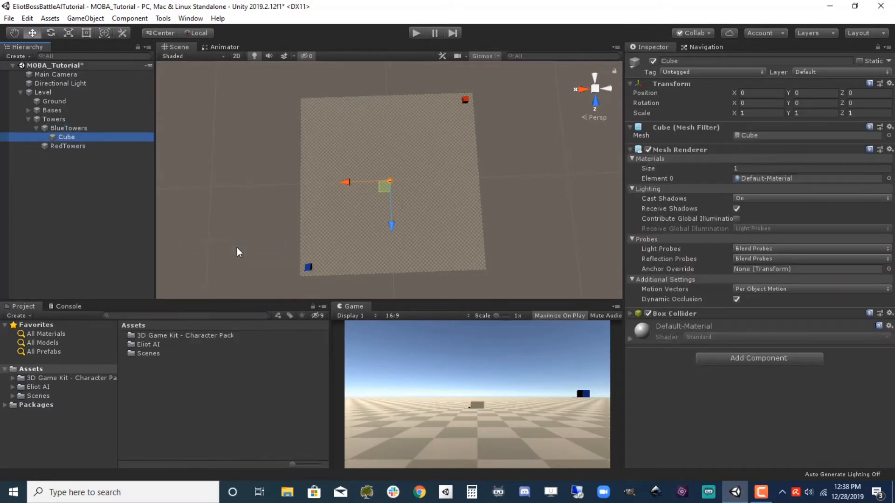
{"action": "left_click", "coordinate": [74, 139]}
{"action": "type", "text": "Tower"}
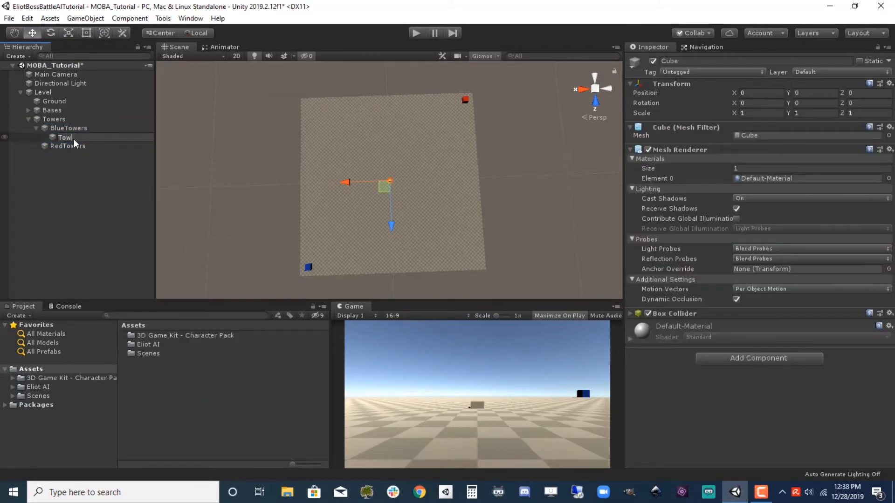
{"action": "key", "text": "Return"}
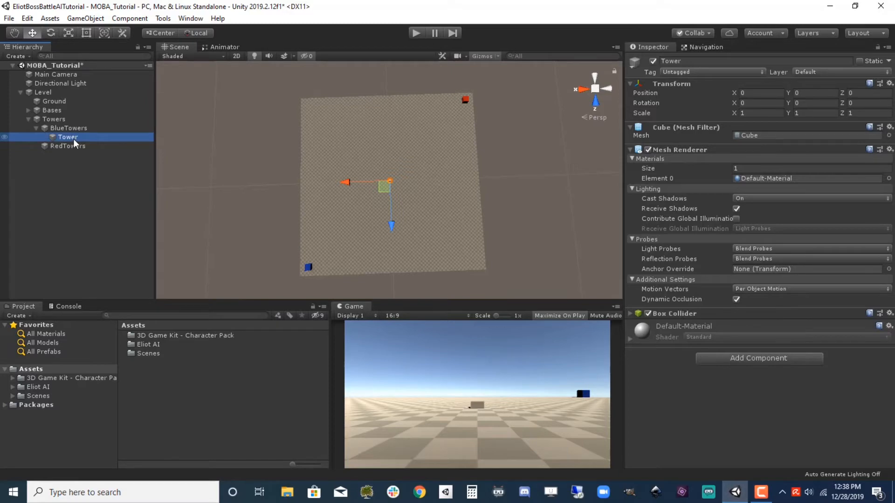
{"action": "key", "text": "f"}
{"action": "scroll", "coordinate": [482, 195], "scroll_direction": "down", "scroll_amount": 12}
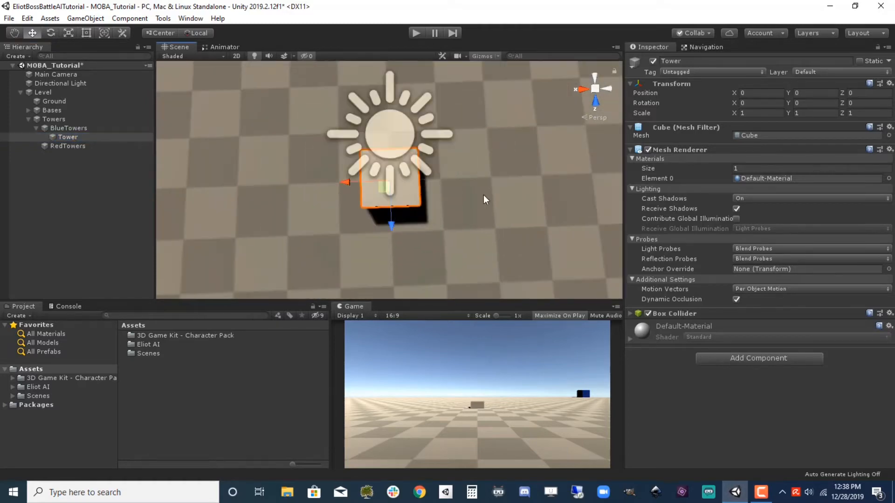
Assign the EliotAI Blue material to the Tower cube's mesh renderer.
{"action": "scroll", "coordinate": [483, 195], "scroll_direction": "down", "scroll_amount": 2}
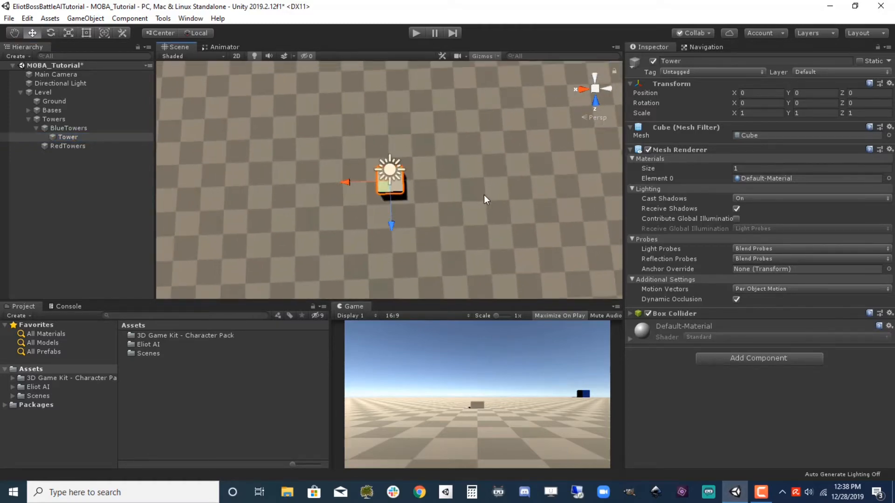
{"action": "left_click", "coordinate": [790, 178]}
{"action": "left_click", "coordinate": [888, 178]}
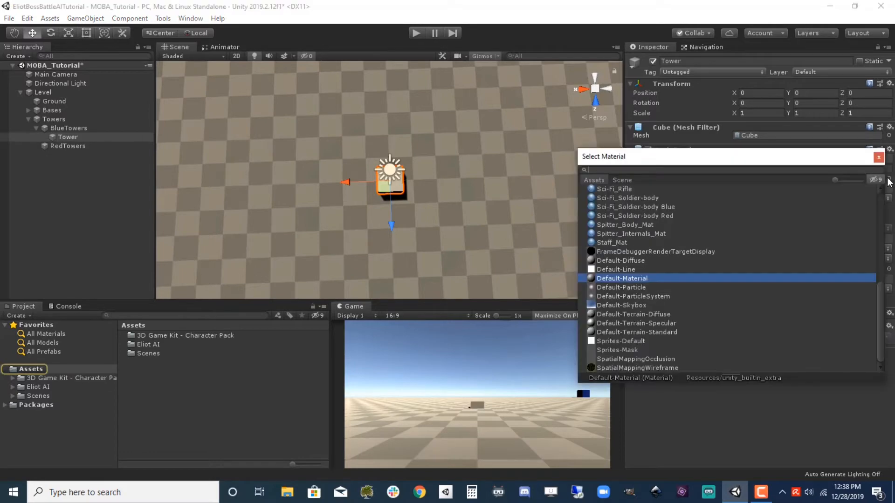
{"action": "type", "text": "blu"}
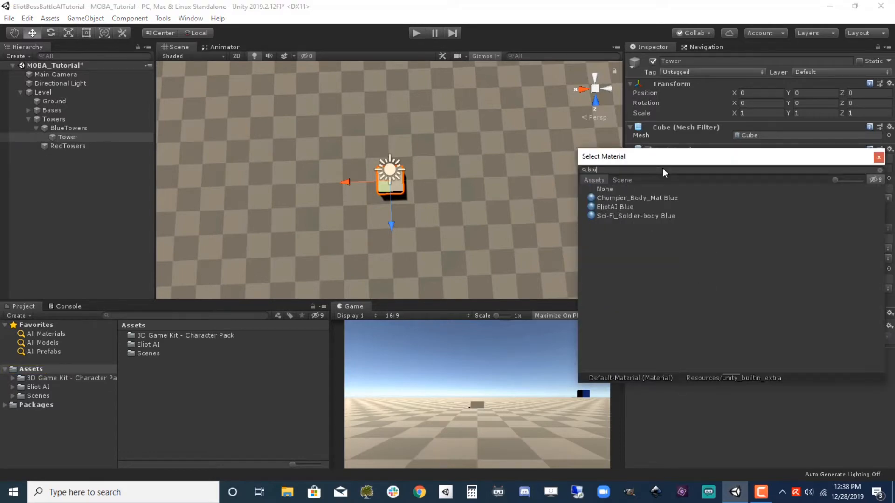
{"action": "left_click", "coordinate": [631, 206]}
{"action": "double_click", "coordinate": [627, 208]}
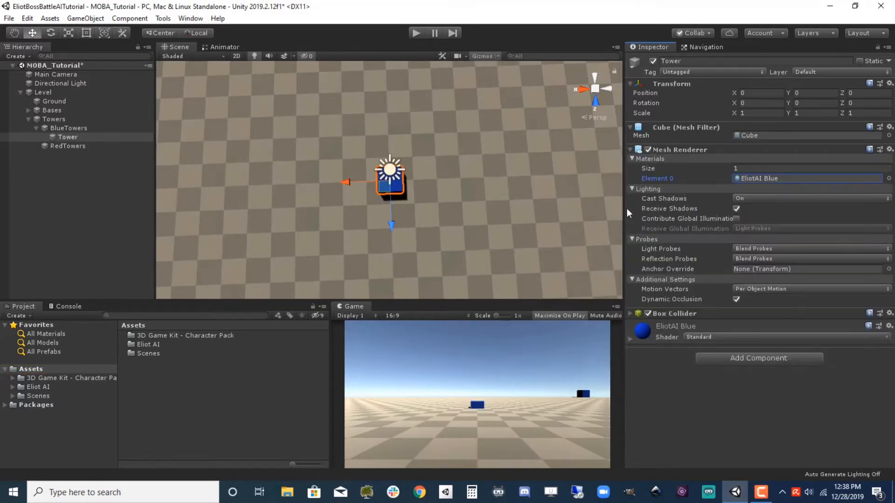
Set the Tower's Y scale to 6.
{"action": "left_click_drag", "start_coordinate": [548, 186], "coordinate": [533, 88], "text": "alt"}
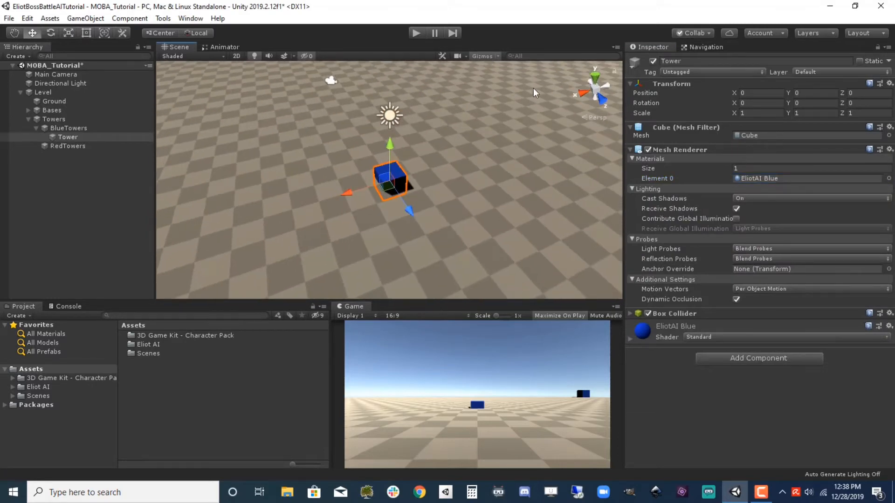
{"action": "left_click", "coordinate": [767, 113]}
{"action": "left_click", "coordinate": [802, 112]}
{"action": "type", "text": "6"}
{"action": "key", "text": "Tab"}
Raise the Tower onto the ground plane by setting its Y position to 3.
{"action": "scroll", "coordinate": [424, 155], "scroll_direction": "down", "scroll_amount": 3}
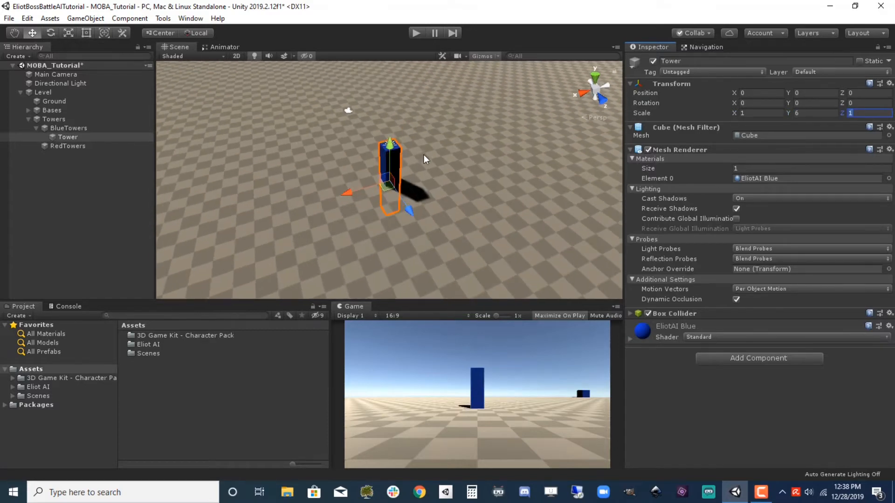
{"action": "left_click_drag", "start_coordinate": [391, 148], "coordinate": [398, 112]}
{"action": "left_click", "coordinate": [812, 93]}
{"action": "type", "text": "3"}
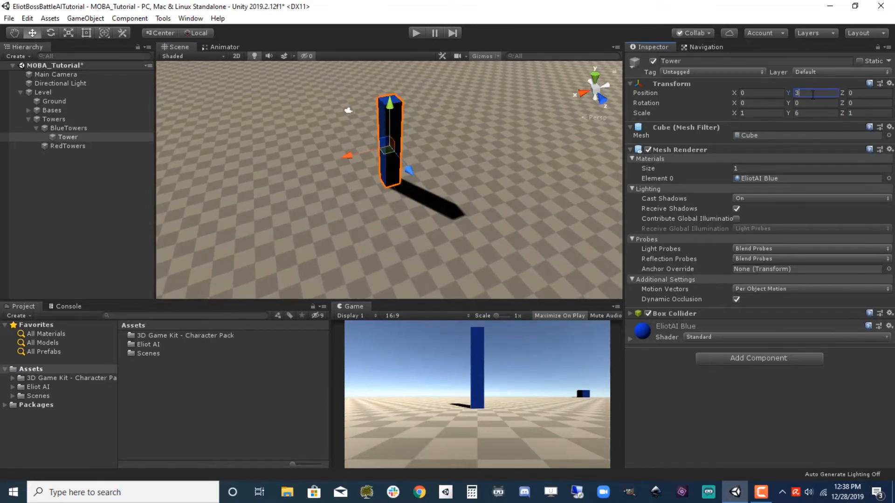
{"action": "left_click_drag", "start_coordinate": [477, 188], "coordinate": [432, 158], "text": "alt"}
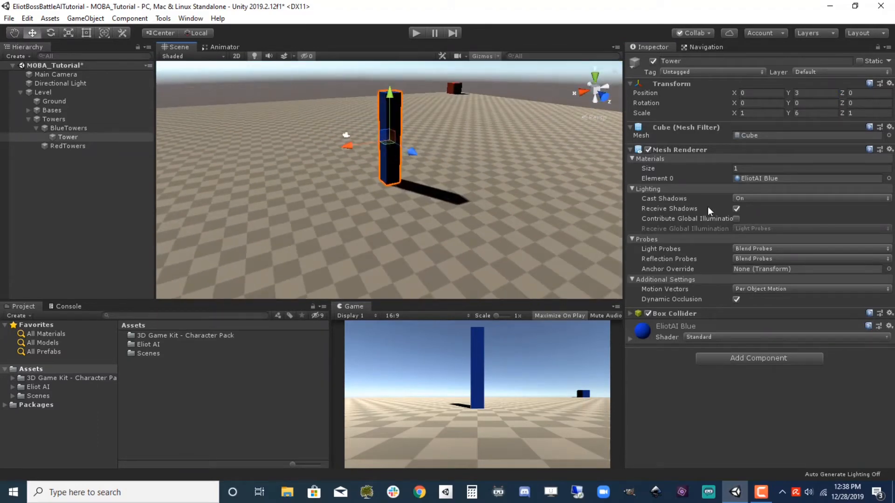
Collapse the Tower's Mesh Renderer settings and add an Eliot Agent component.
{"action": "left_click", "coordinate": [631, 150]}
{"action": "left_click", "coordinate": [748, 214]}
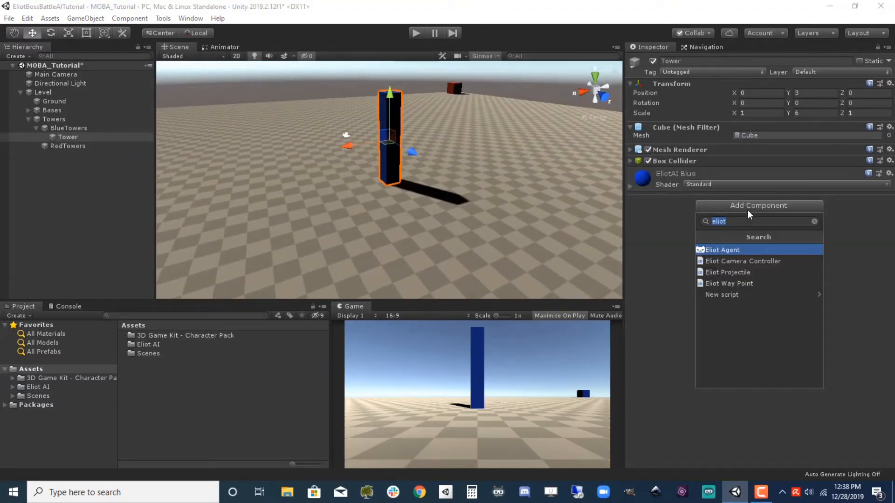
{"action": "left_click", "coordinate": [751, 254]}
Remove the Nav Mesh Agent component from the Tower.
{"action": "scroll", "coordinate": [652, 238], "scroll_direction": "down", "scroll_amount": 5}
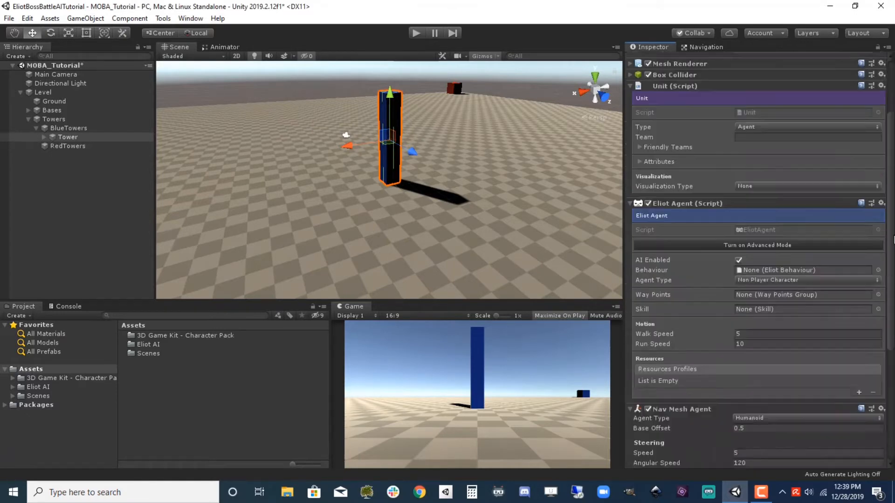
{"action": "left_click", "coordinate": [881, 223]}
{"action": "left_click", "coordinate": [818, 276]}
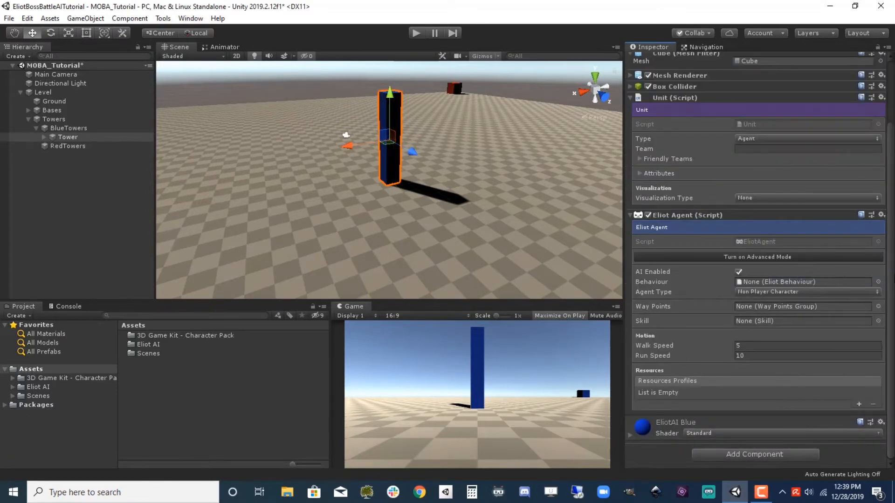
Turn on advanced mode for the Tower's Eliot Agent and remove its Motion agent component.
{"action": "left_click", "coordinate": [784, 257]}
{"action": "scroll", "coordinate": [755, 308], "scroll_direction": "down", "scroll_amount": 3}
{"action": "scroll", "coordinate": [829, 333], "scroll_direction": "up", "scroll_amount": 8}
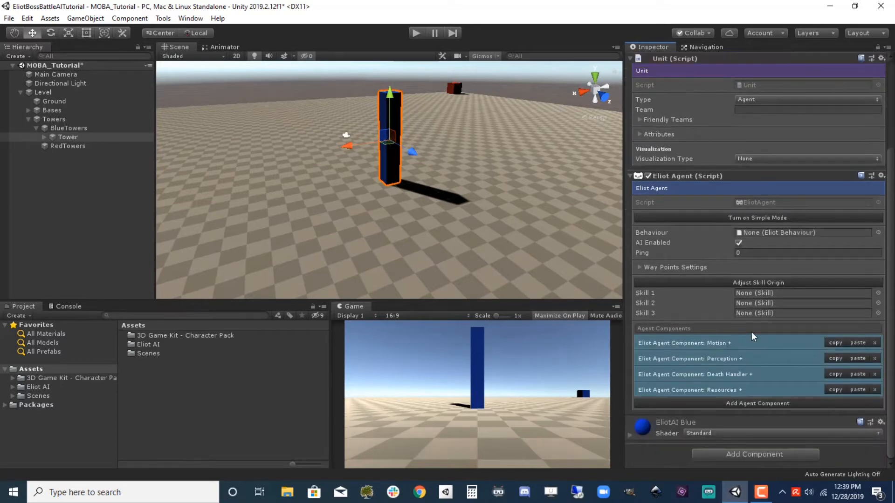
{"action": "scroll", "coordinate": [781, 228], "scroll_direction": "up", "scroll_amount": 1}
Set the Tower unit's team to blue and save the scene.
{"action": "left_click", "coordinate": [782, 225]}
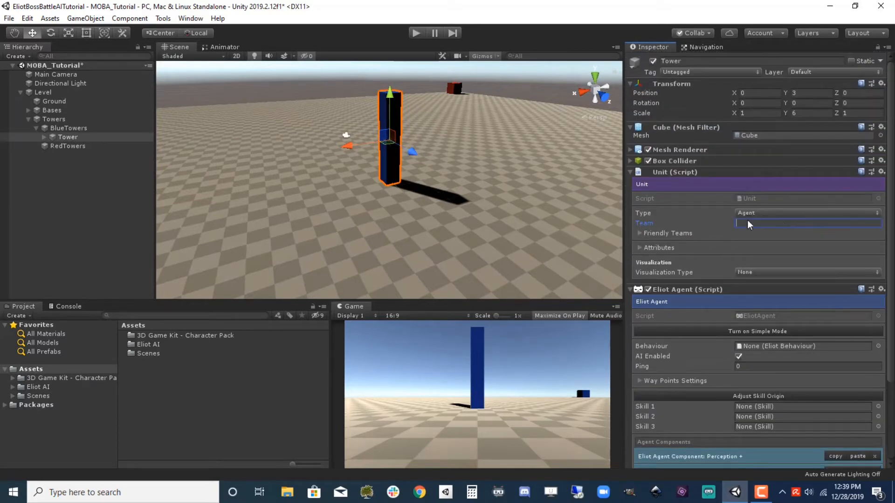
{"action": "type", "text": "blue"}
{"action": "key", "text": "ctrl+s"}
Assign MOBA Example Attributes as the Tower unit's Source 1 attributes group, keeping Tower as the Type.
{"action": "left_click", "coordinate": [639, 248]}
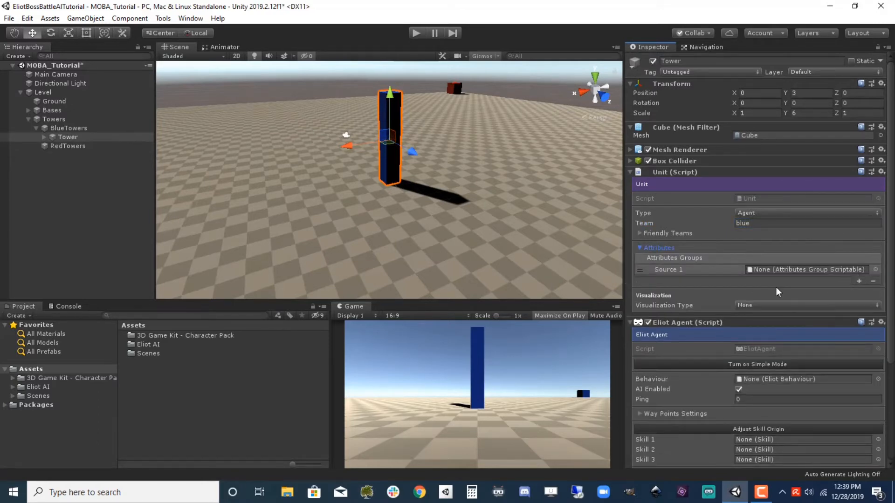
{"action": "left_click", "coordinate": [876, 270]}
{"action": "left_click", "coordinate": [675, 208]}
{"action": "double_click", "coordinate": [674, 207]}
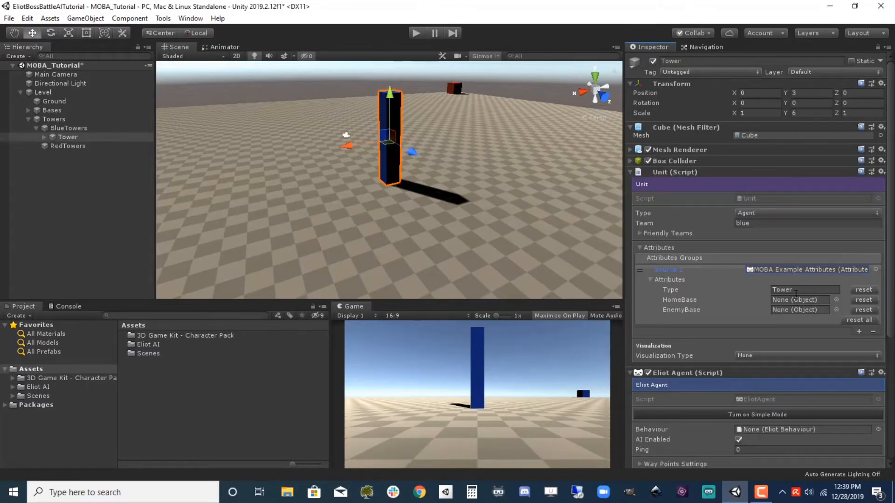
{"action": "left_click", "coordinate": [797, 293]}
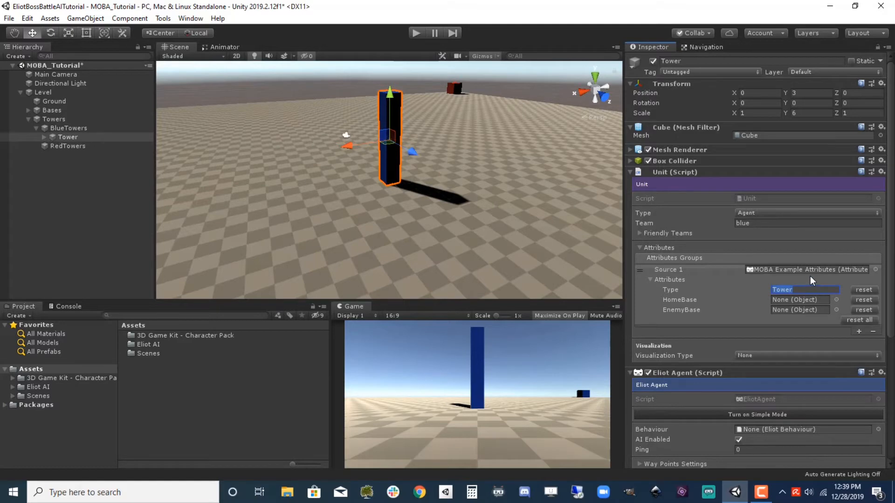
Assign MOBA_Tower_EliotAI as the Eliot Agent's behaviour.
{"action": "scroll", "coordinate": [792, 270], "scroll_direction": "down", "scroll_amount": 4}
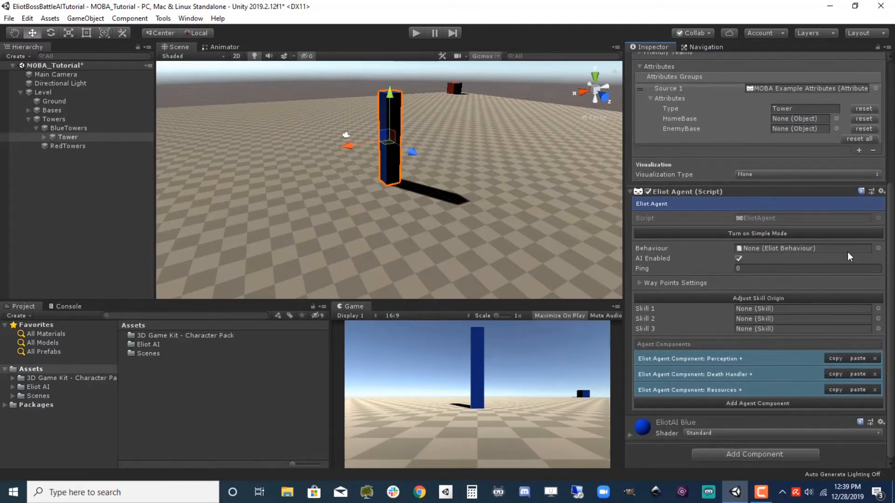
{"action": "left_click", "coordinate": [878, 248]}
{"action": "left_click", "coordinate": [653, 244]}
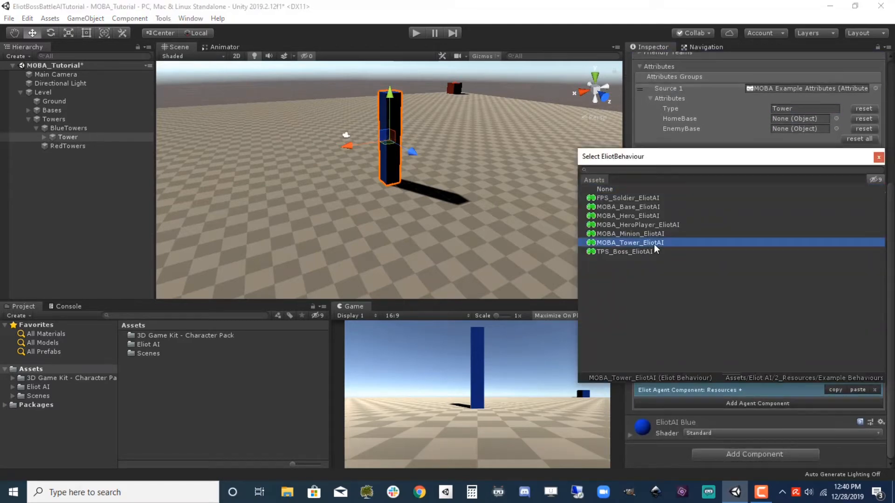
{"action": "double_click", "coordinate": [671, 243]}
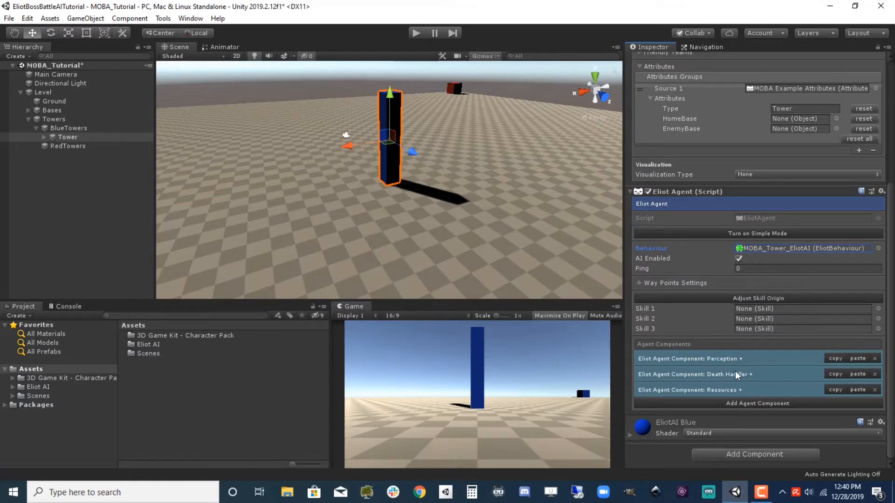
Remove the Perception agent component from the Tower and add AgentPerception back.
{"action": "left_click", "coordinate": [874, 359]}
{"action": "left_click", "coordinate": [773, 404]}
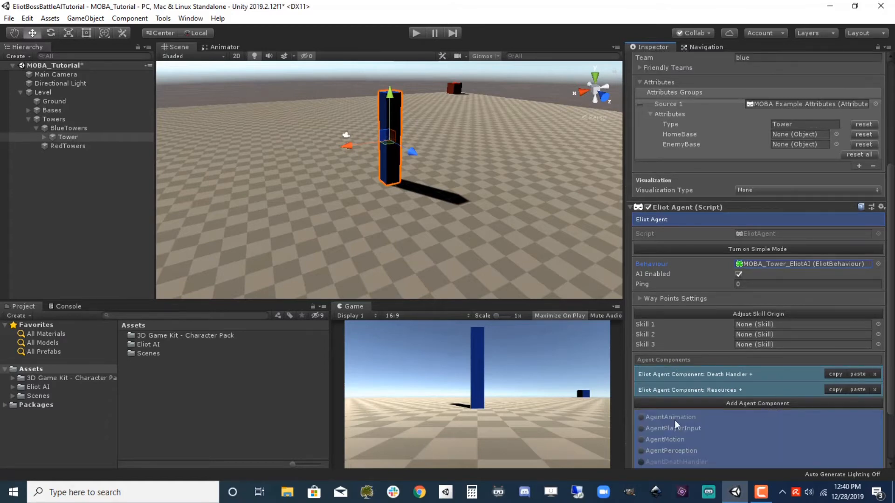
{"action": "left_click", "coordinate": [642, 453]}
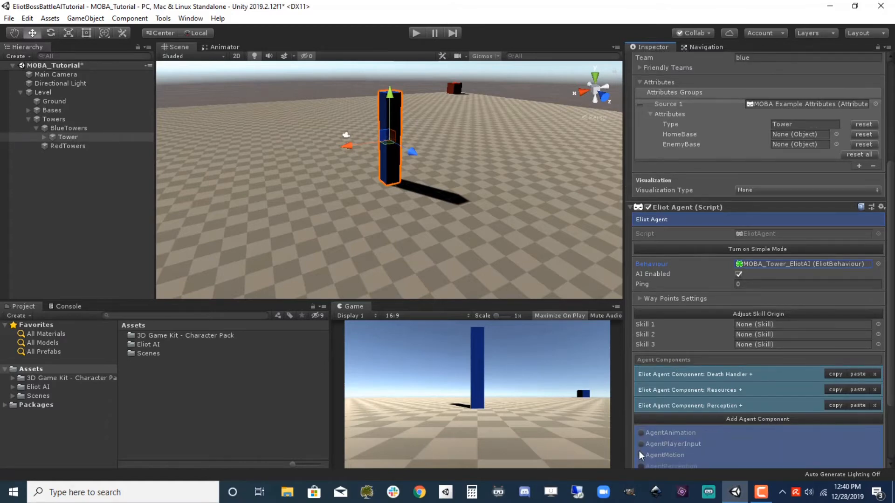
{"action": "left_click", "coordinate": [741, 421]}
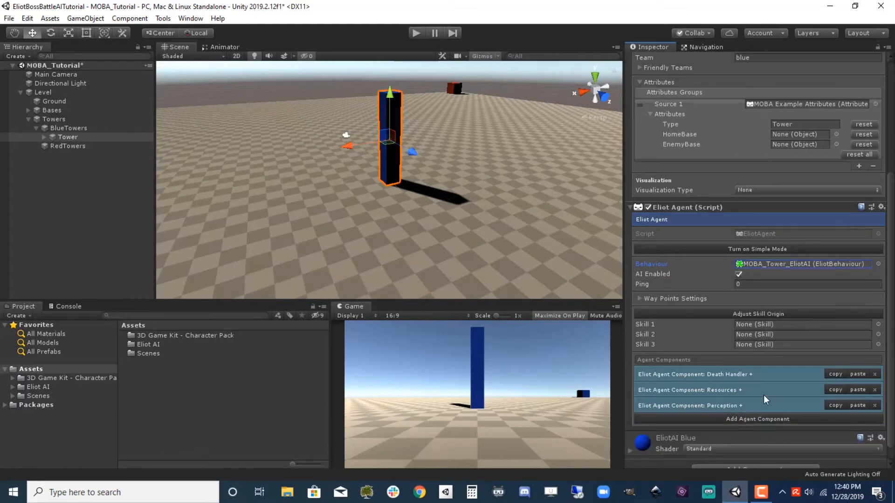
Expand the Perception agent component and set its field of view to 360.
{"action": "left_click", "coordinate": [741, 407]}
{"action": "scroll", "coordinate": [740, 409], "scroll_direction": "down", "scroll_amount": 5}
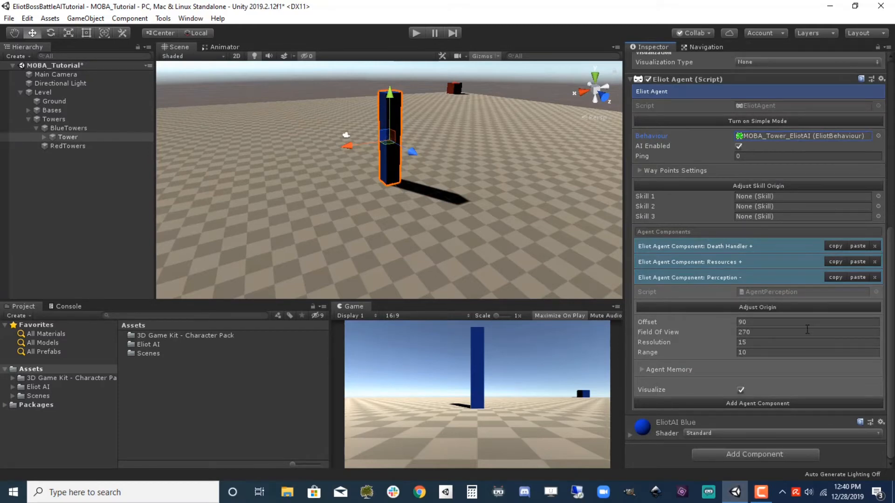
{"action": "left_click", "coordinate": [765, 332]}
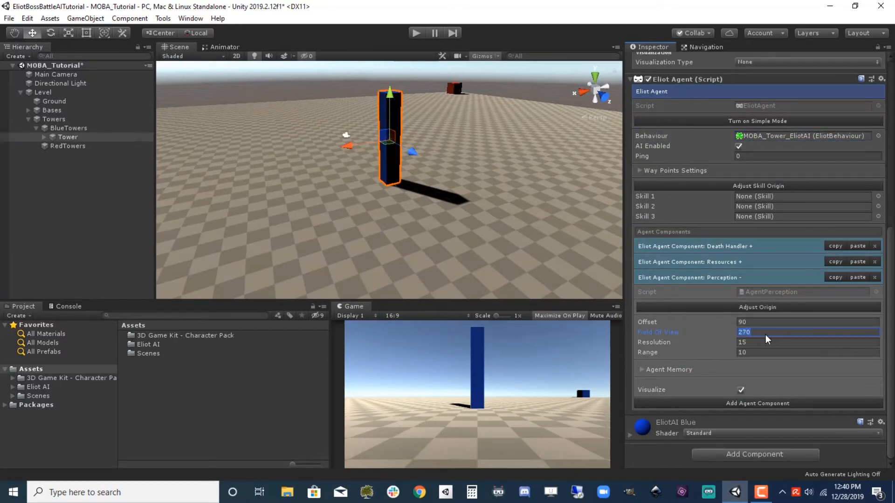
{"action": "type", "text": "360"}
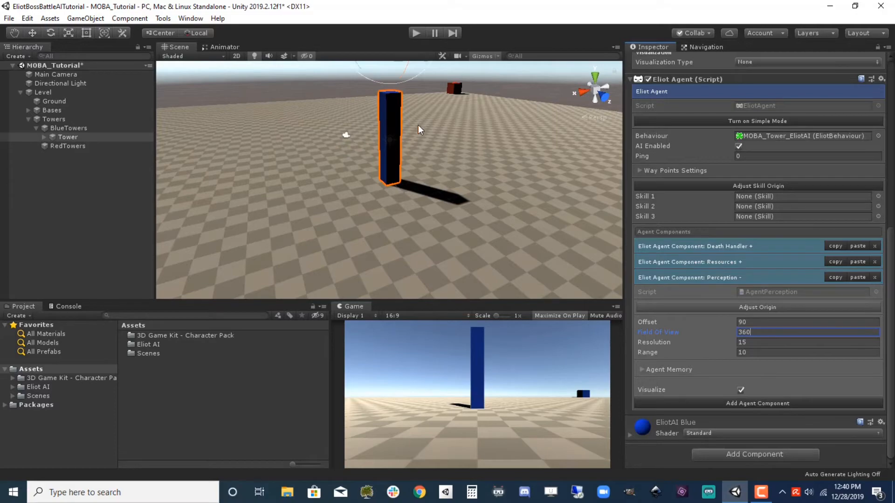
Lower the Perception origin from above the Tower to its base, finish the origin adjustment and collapse the component.
{"action": "middle_click_drag", "start_coordinate": [419, 126], "coordinate": [415, 187]}
{"action": "left_click_drag", "start_coordinate": [390, 197], "coordinate": [427, 189], "text": "alt"}
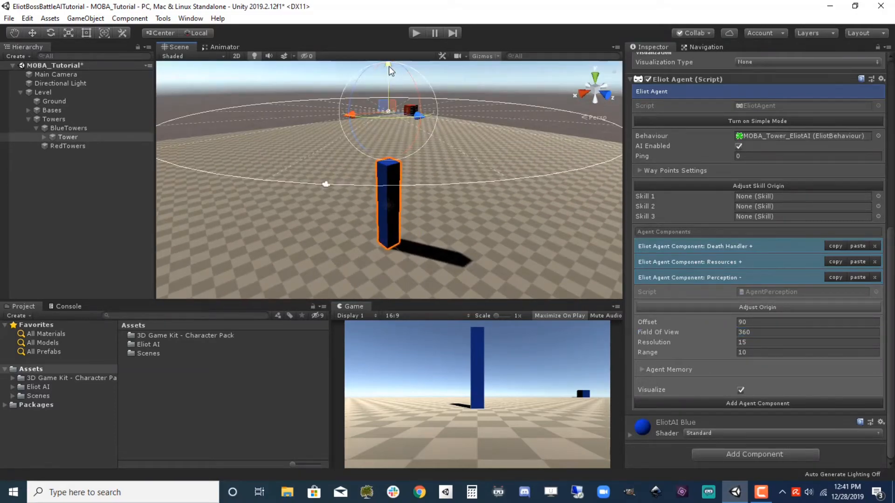
{"action": "left_click_drag", "start_coordinate": [389, 66], "coordinate": [418, 190]}
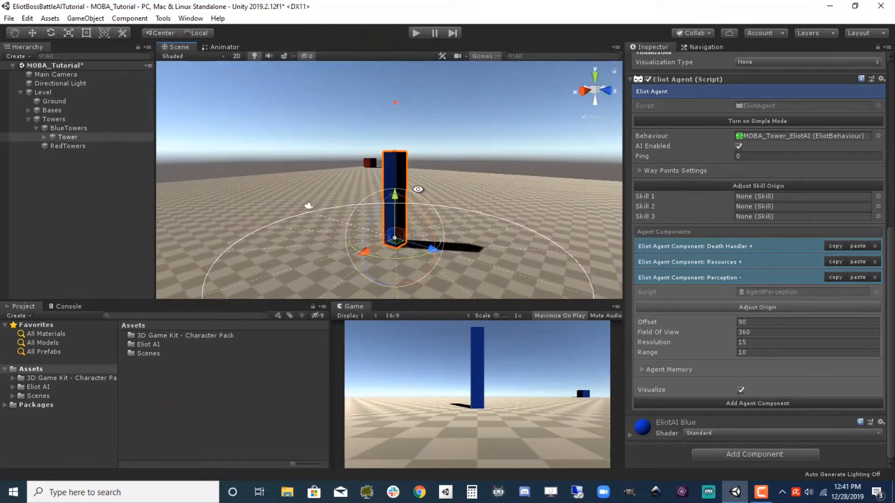
{"action": "scroll", "coordinate": [705, 269], "scroll_direction": "up", "scroll_amount": 1}
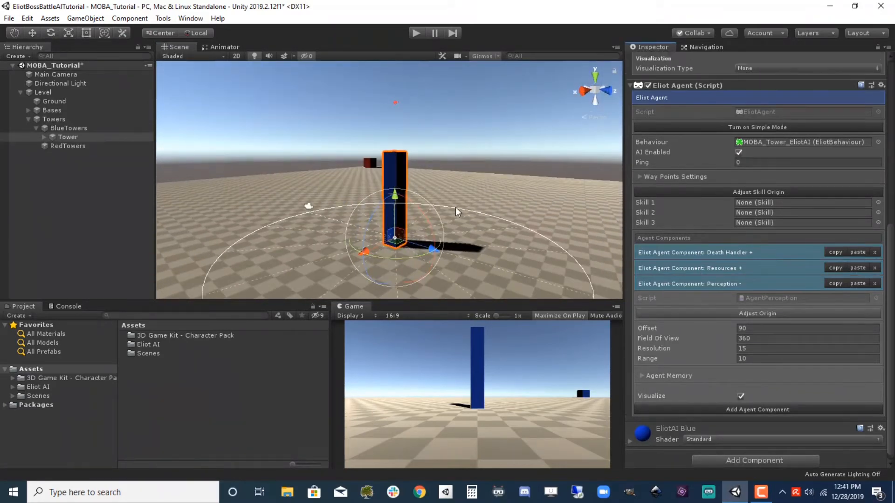
{"action": "left_click", "coordinate": [759, 315]}
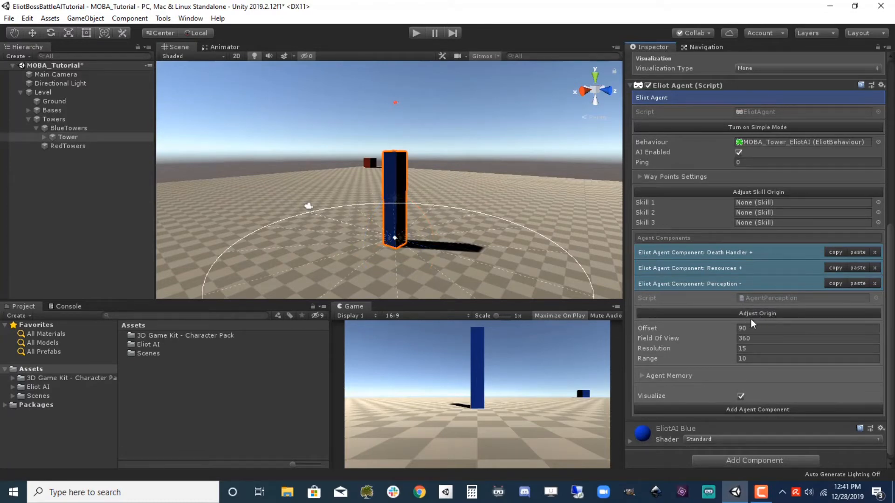
{"action": "left_click", "coordinate": [741, 283]}
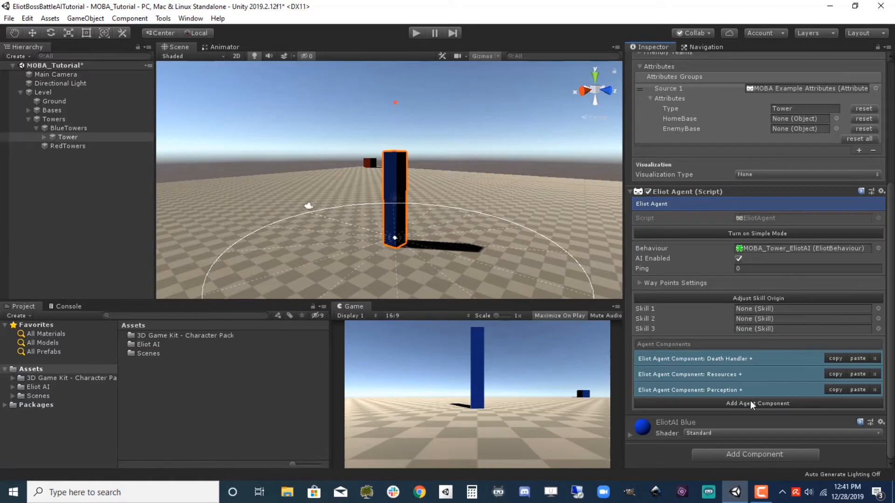
Remove the Resources agent component from the Tower and add AgentResources back.
{"action": "left_click", "coordinate": [875, 374]}
{"action": "left_click", "coordinate": [734, 405]}
{"action": "scroll", "coordinate": [758, 280], "scroll_direction": "down", "scroll_amount": 3}
{"action": "left_click", "coordinate": [667, 402]}
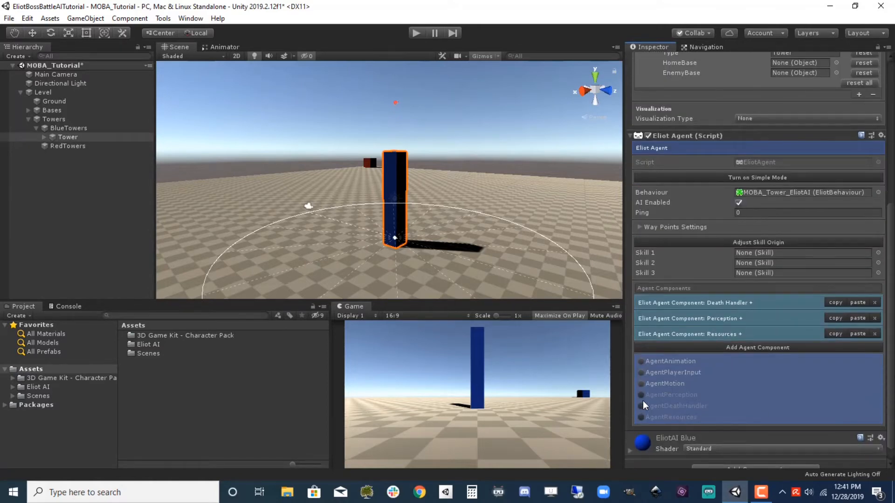
{"action": "left_click", "coordinate": [741, 348]}
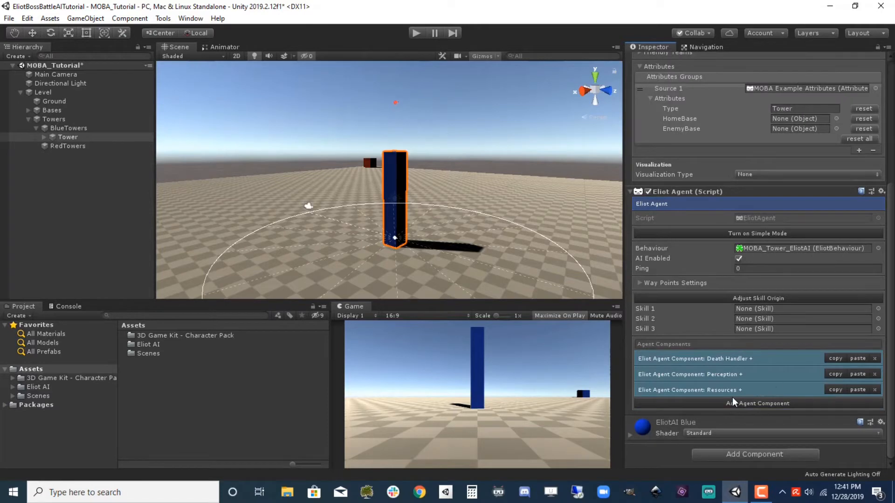
Expand the Tower's Resources component, add a resources profile entry and assign the DefaultResources profile to it.
{"action": "left_click", "coordinate": [740, 391]}
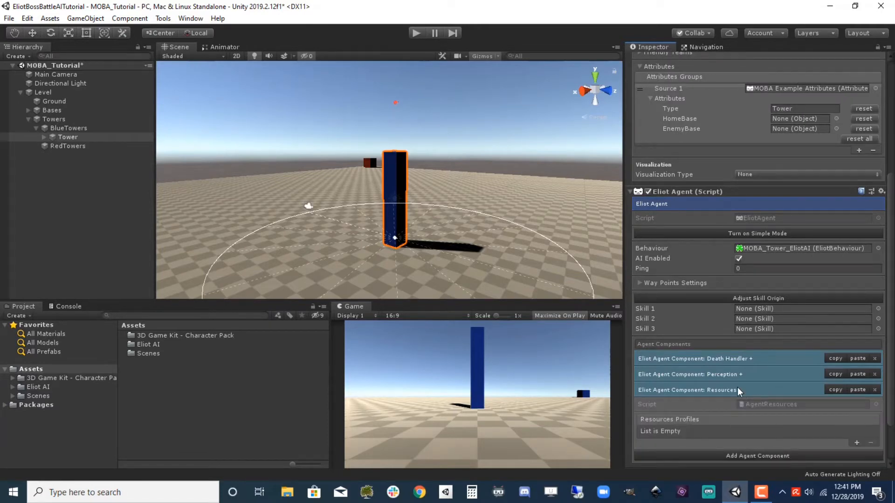
{"action": "scroll", "coordinate": [765, 391], "scroll_direction": "down", "scroll_amount": 3}
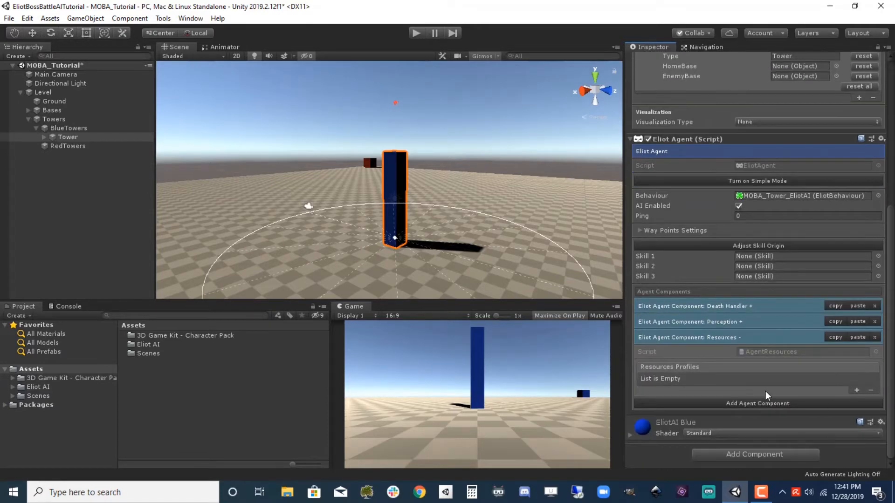
{"action": "left_click", "coordinate": [856, 391]}
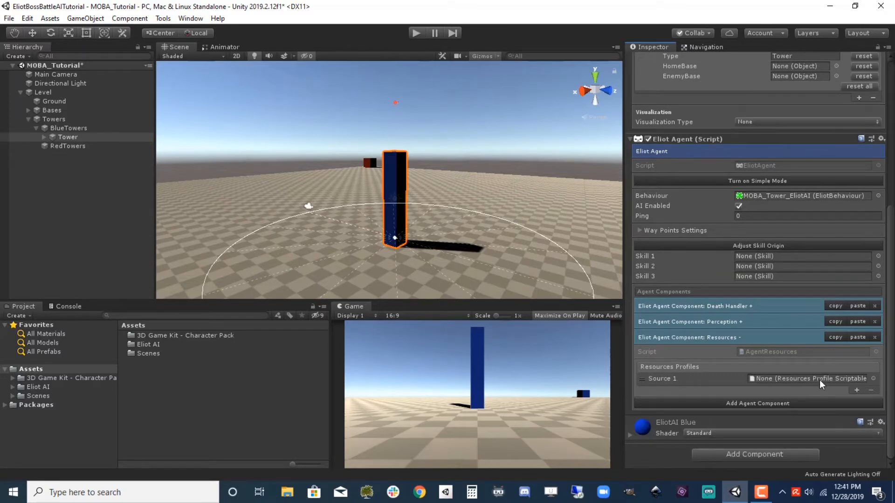
{"action": "left_click", "coordinate": [873, 379]}
{"action": "left_click", "coordinate": [626, 198]}
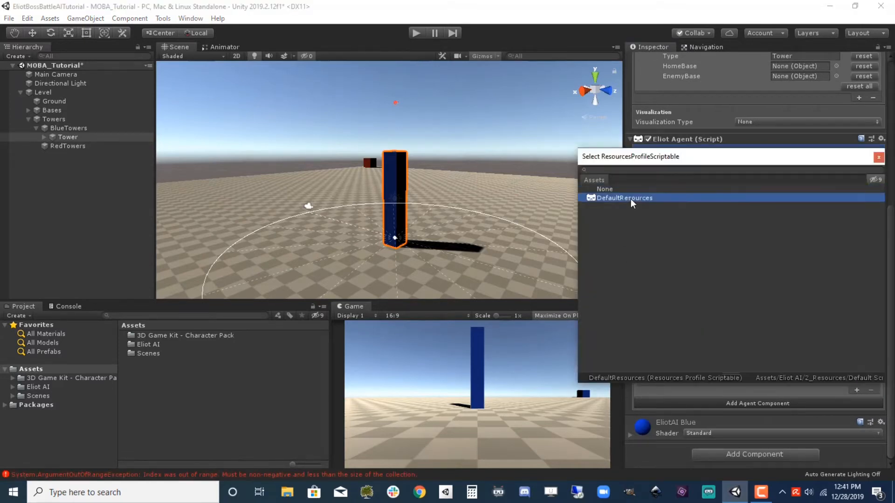
{"action": "left_click", "coordinate": [879, 158]}
{"action": "left_click", "coordinate": [642, 379]}
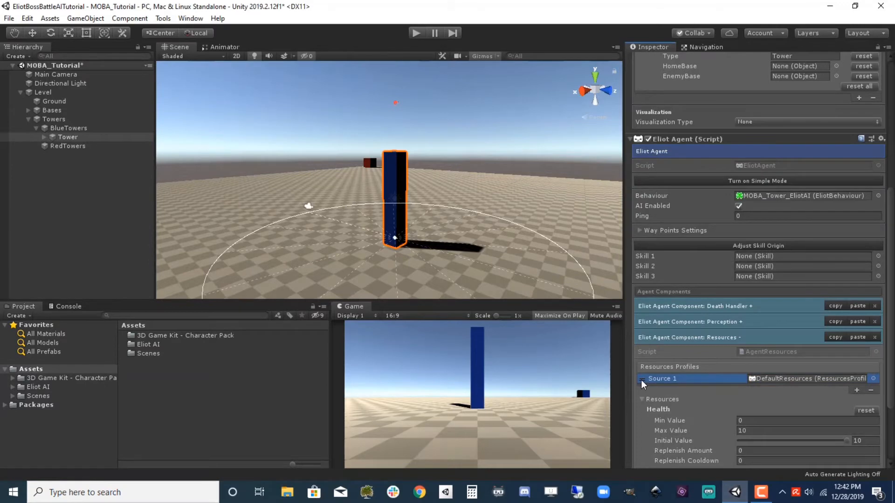
Add the Tower to the Health resource's On Empty event with the function AgentDeathHandler.Die, and collapse the Resources component.
{"action": "scroll", "coordinate": [774, 341], "scroll_direction": "down", "scroll_amount": 5}
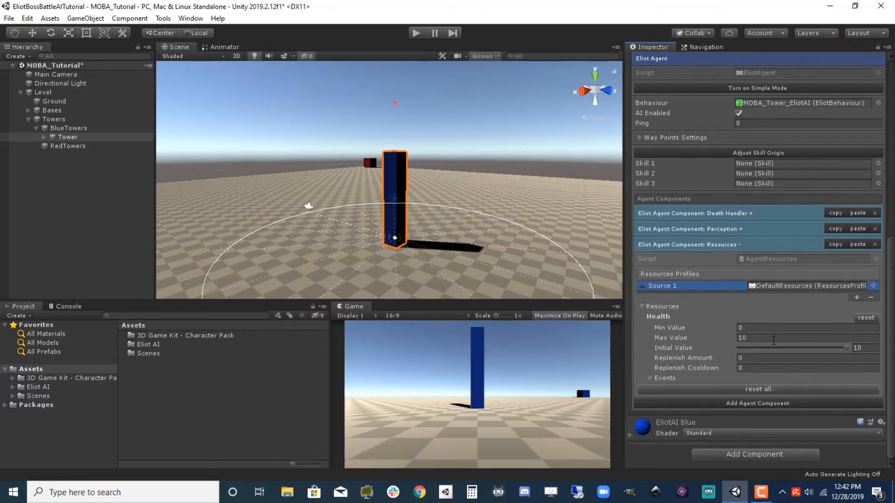
{"action": "left_click", "coordinate": [652, 378]}
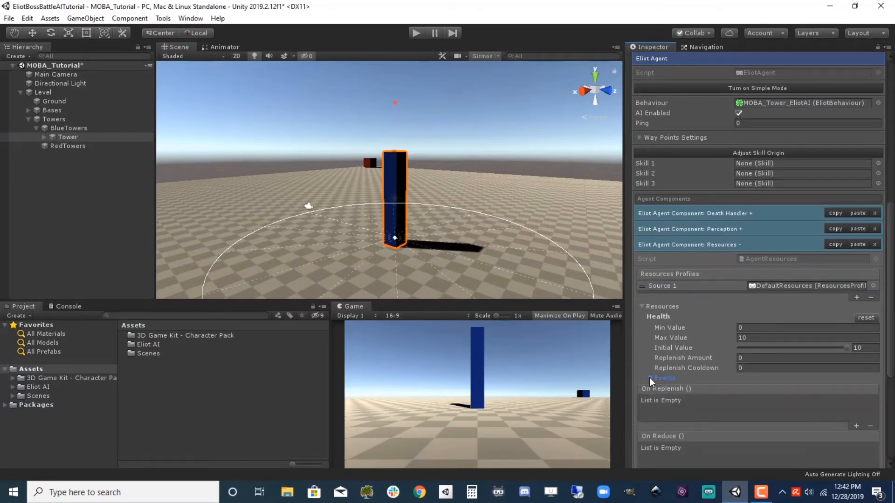
{"action": "scroll", "coordinate": [744, 343], "scroll_direction": "down", "scroll_amount": 10}
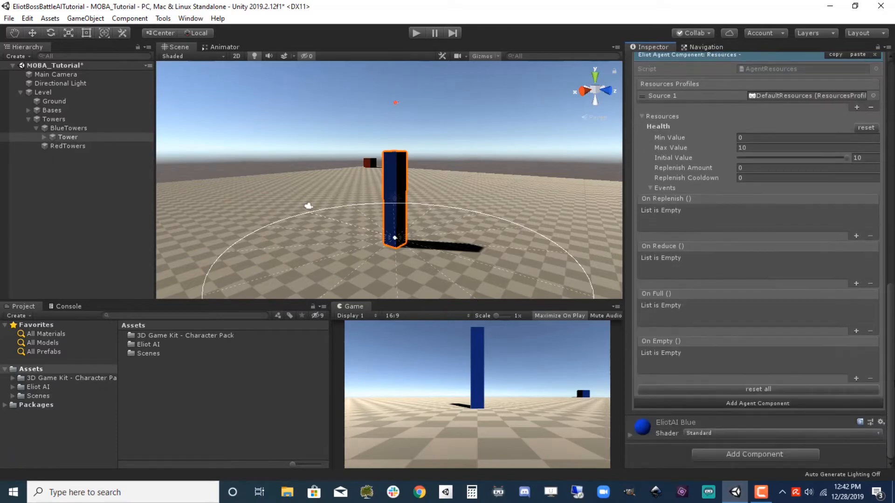
{"action": "left_click", "coordinate": [855, 378]}
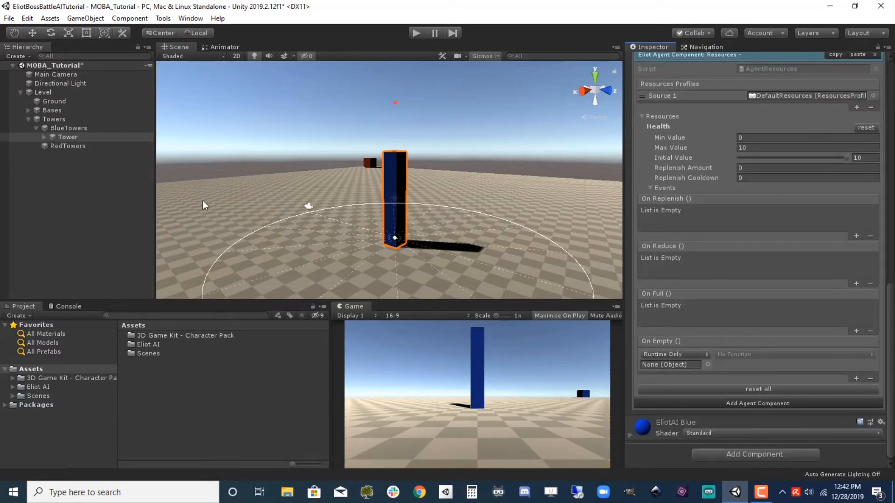
{"action": "left_click_drag", "start_coordinate": [71, 136], "coordinate": [665, 364]}
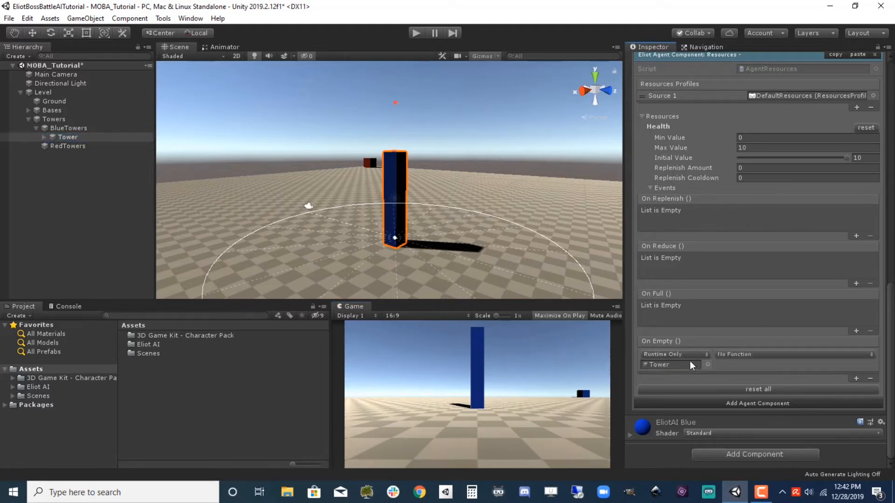
{"action": "left_click", "coordinate": [745, 355]}
{"action": "mouse_move", "coordinate": [769, 326]}
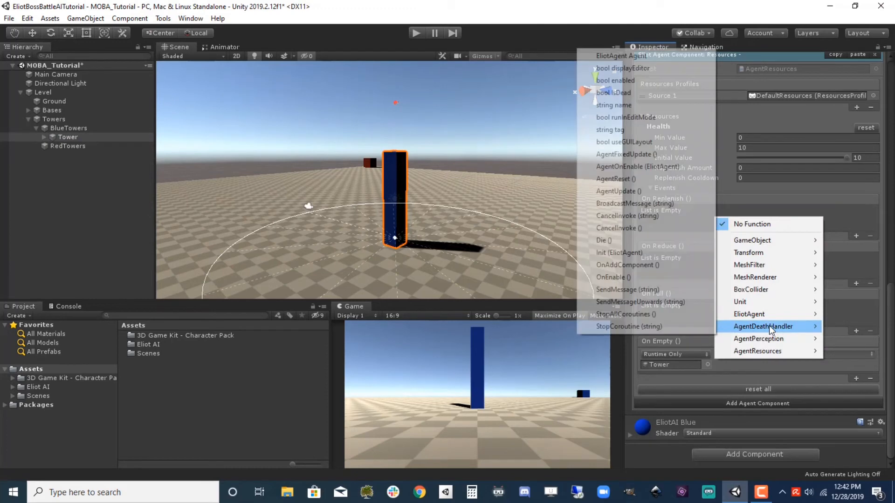
{"action": "left_click", "coordinate": [618, 241]}
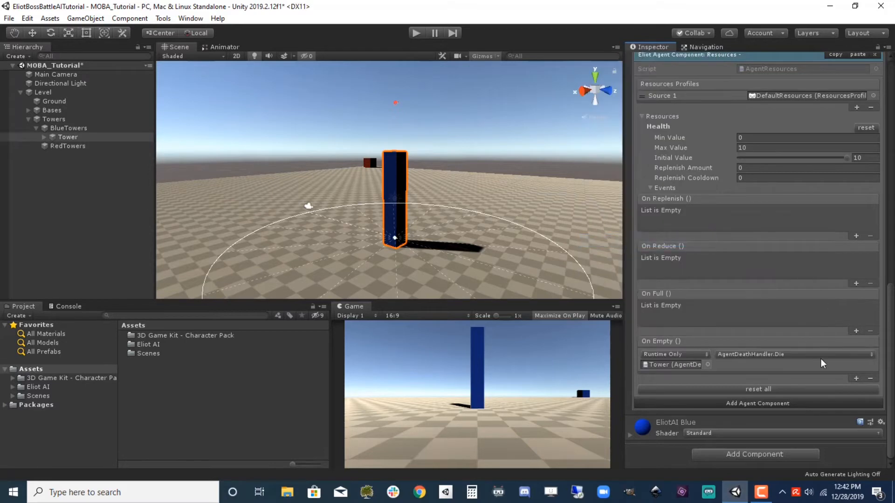
{"action": "scroll", "coordinate": [650, 233], "scroll_direction": "up", "scroll_amount": 5}
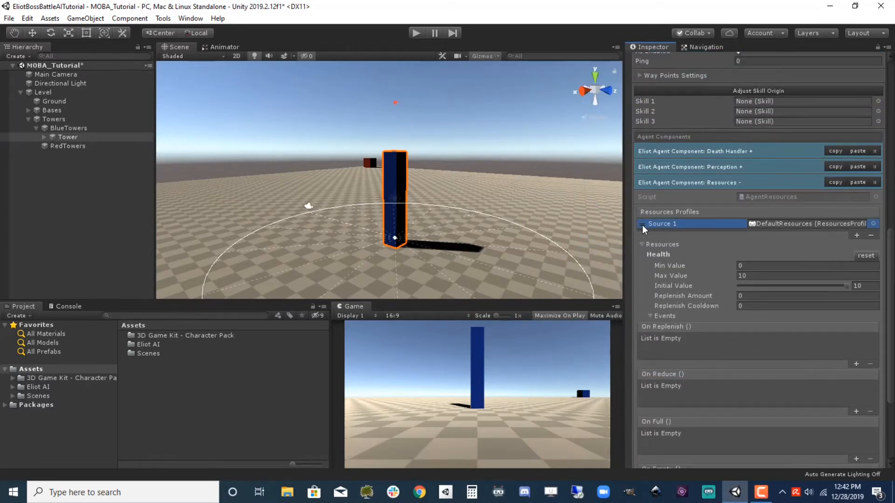
{"action": "left_click", "coordinate": [741, 182]}
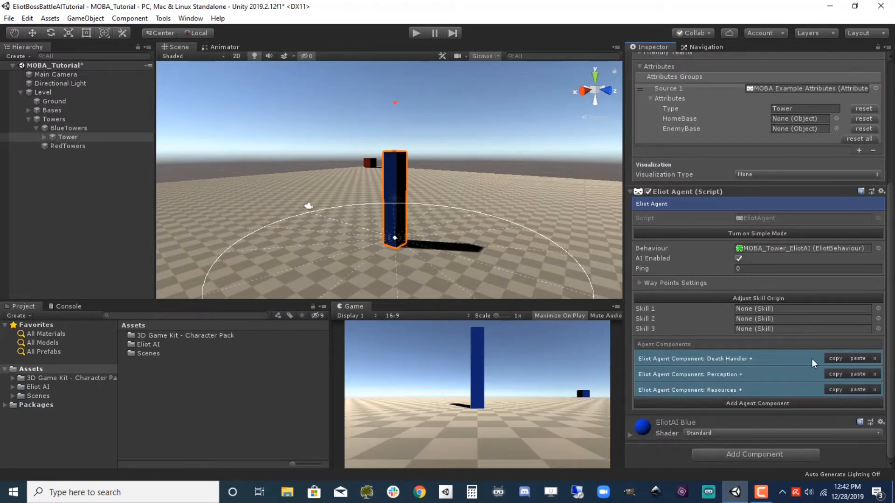
Remove the Death Handler agent component from the Tower and add AgentDeathHandler back.
{"action": "left_click", "coordinate": [875, 359]}
{"action": "left_click", "coordinate": [747, 404]}
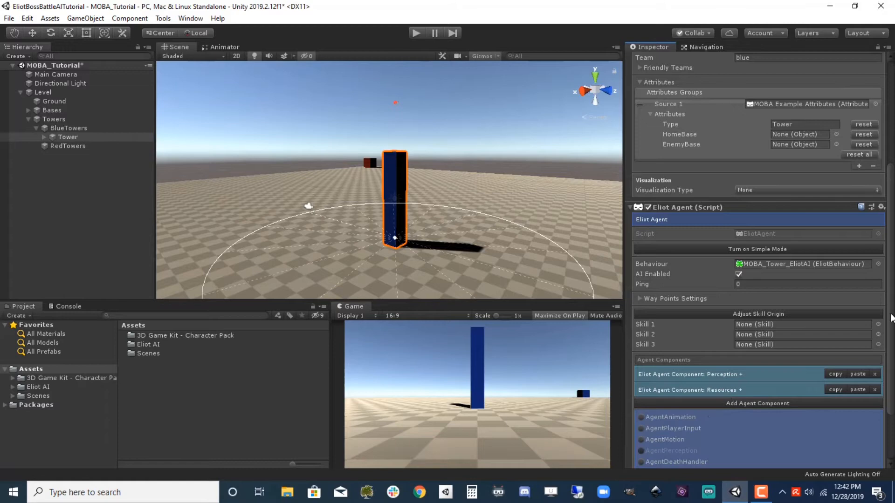
{"action": "scroll", "coordinate": [651, 387], "scroll_direction": "down", "scroll_amount": 3}
{"action": "left_click", "coordinate": [643, 391]}
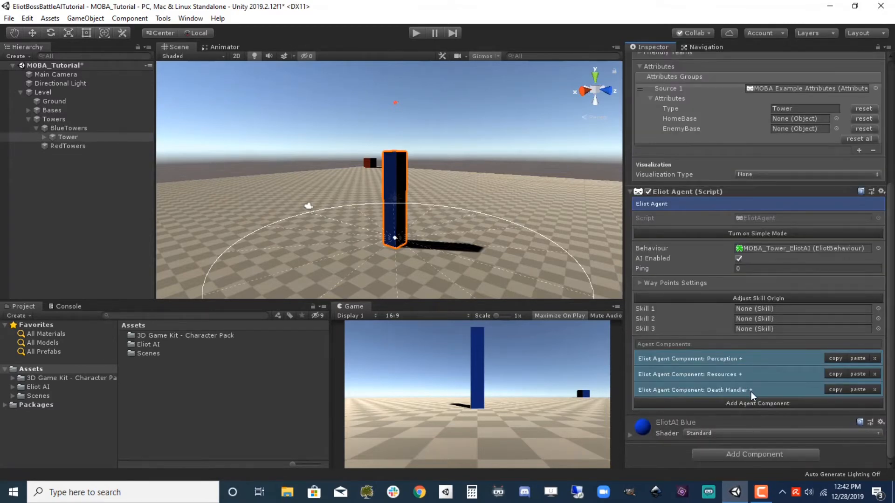
Expand the Death Handler component, set its death delay to 0, save the scene and collapse the component.
{"action": "left_click", "coordinate": [750, 390]}
{"action": "scroll", "coordinate": [751, 392], "scroll_direction": "down", "scroll_amount": 4}
{"action": "left_click", "coordinate": [755, 320]}
{"action": "key", "text": "ctrl+s"}
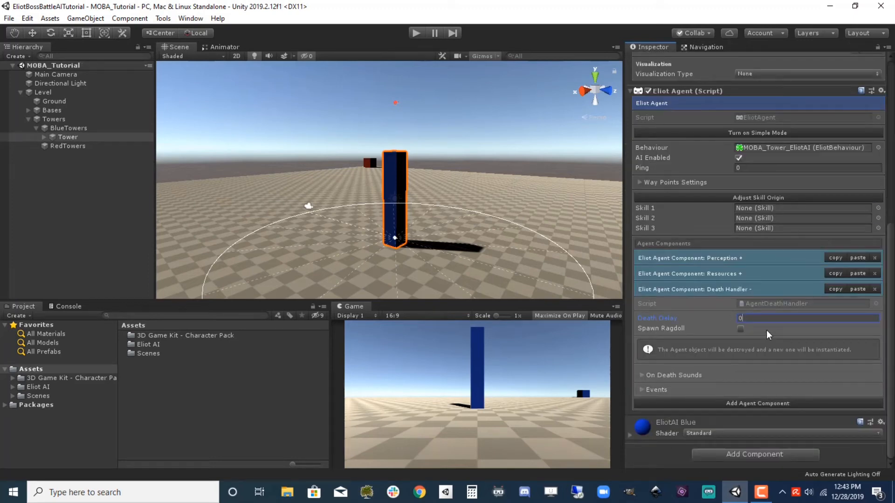
{"action": "left_click", "coordinate": [749, 290]}
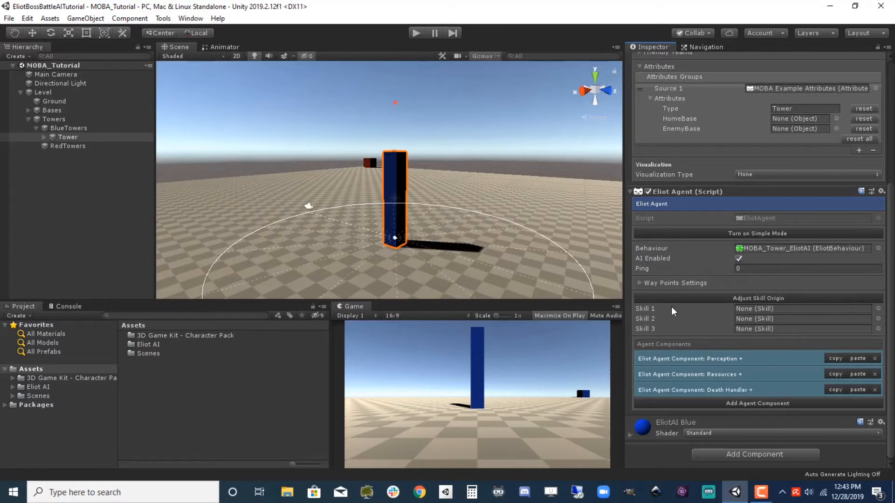
Assign MOBA Base Heal as the Tower's Skill 1 and MOBA Tower Fire as its Skill 2.
{"action": "left_click", "coordinate": [750, 308]}
{"action": "left_click", "coordinate": [878, 308]}
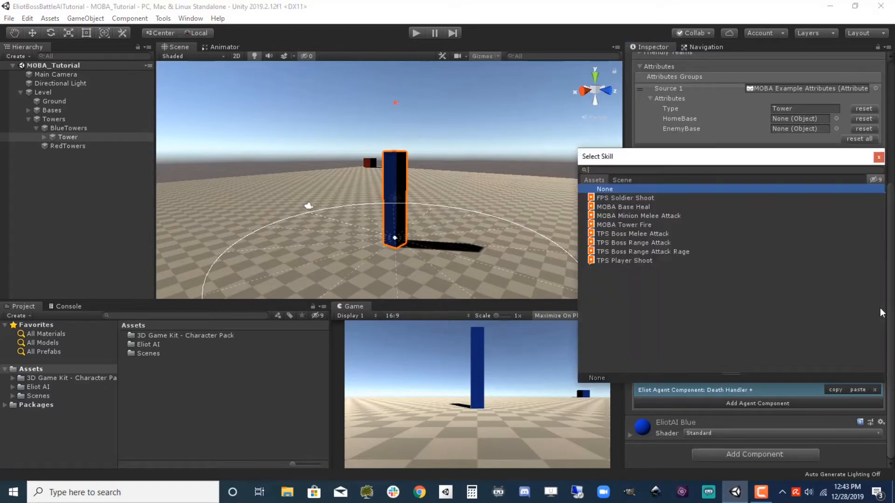
{"action": "left_click", "coordinate": [646, 208]}
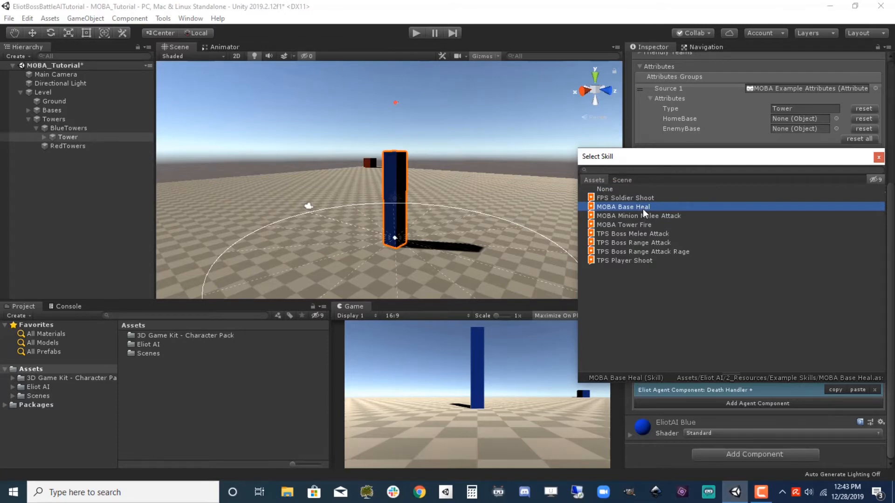
{"action": "double_click", "coordinate": [642, 209]}
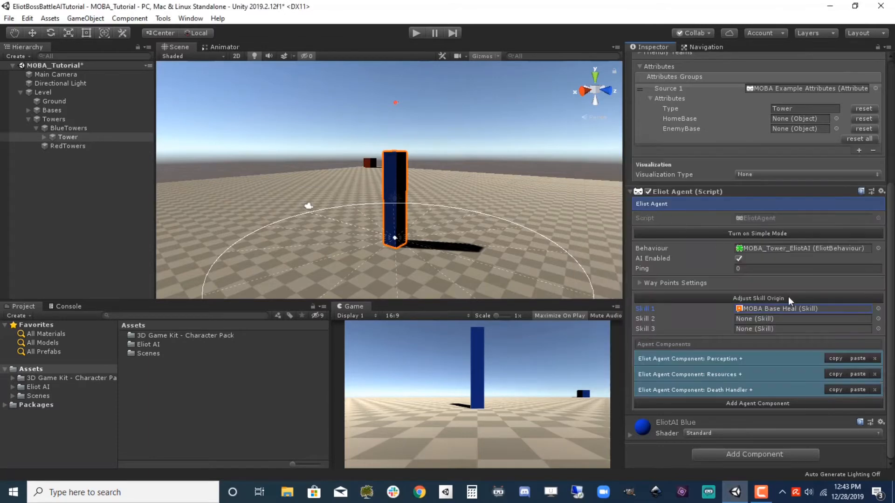
{"action": "left_click", "coordinate": [878, 319]}
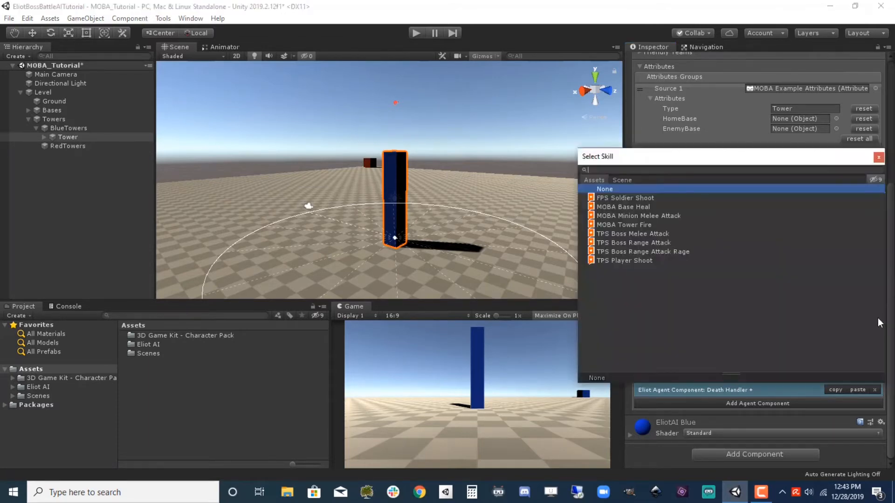
{"action": "left_click", "coordinate": [648, 225]}
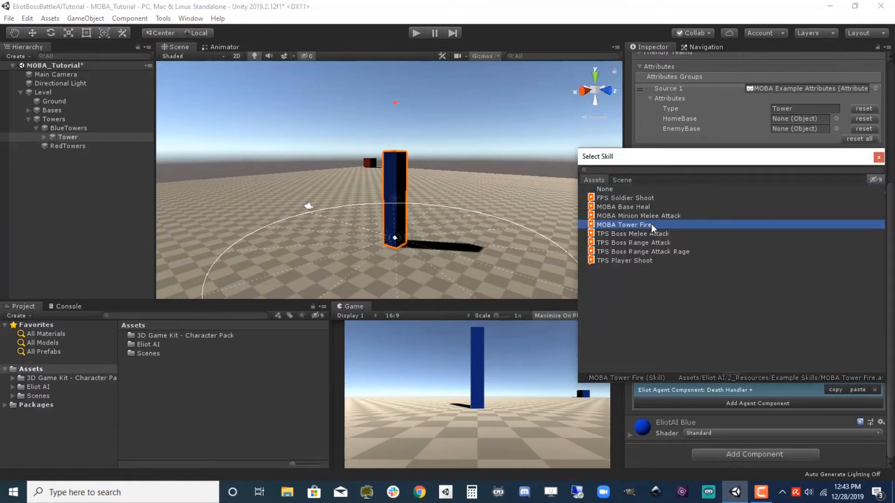
{"action": "double_click", "coordinate": [651, 225]}
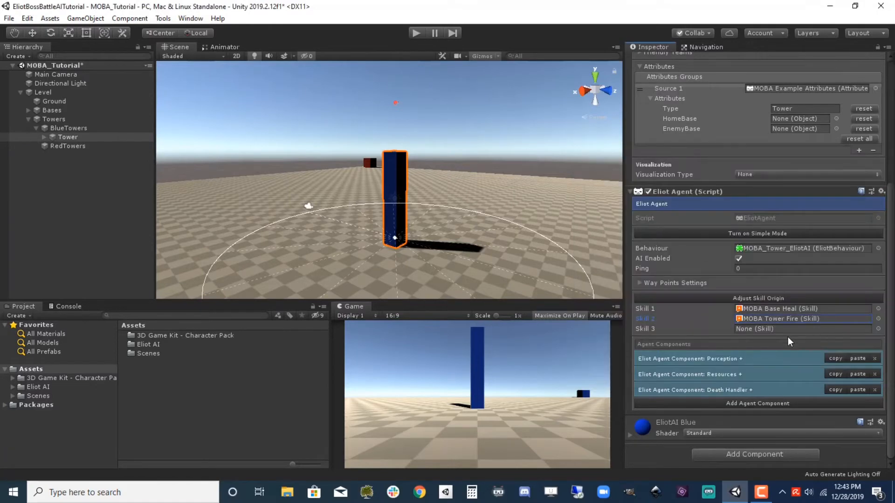
Lower the skill origin from above the Tower onto its top and finish the origin adjustment.
{"action": "left_click", "coordinate": [767, 297]}
{"action": "middle_click_drag", "start_coordinate": [456, 132], "coordinate": [456, 158], "text": "alt"}
{"action": "left_click_drag", "start_coordinate": [396, 94], "coordinate": [326, 208]}
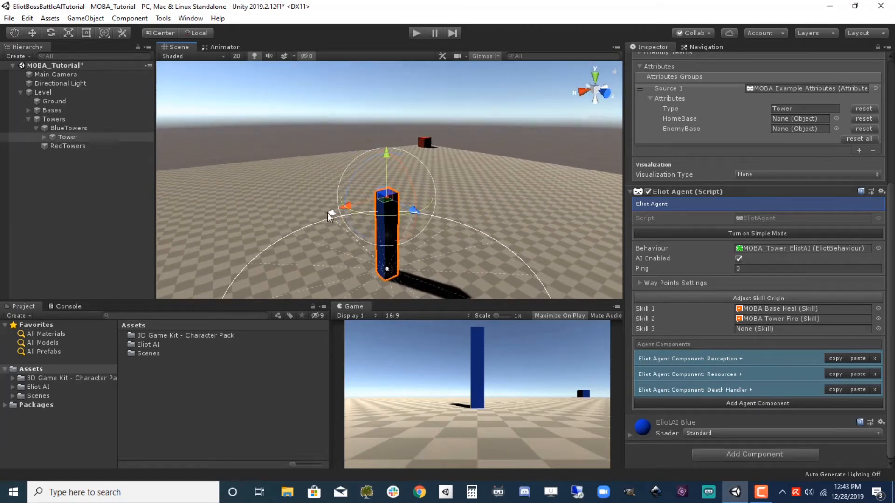
{"action": "left_click", "coordinate": [763, 300]}
Move the first Tower across the ground to a spot near the blue base, working from a top-down view.
{"action": "left_click", "coordinate": [67, 137]}
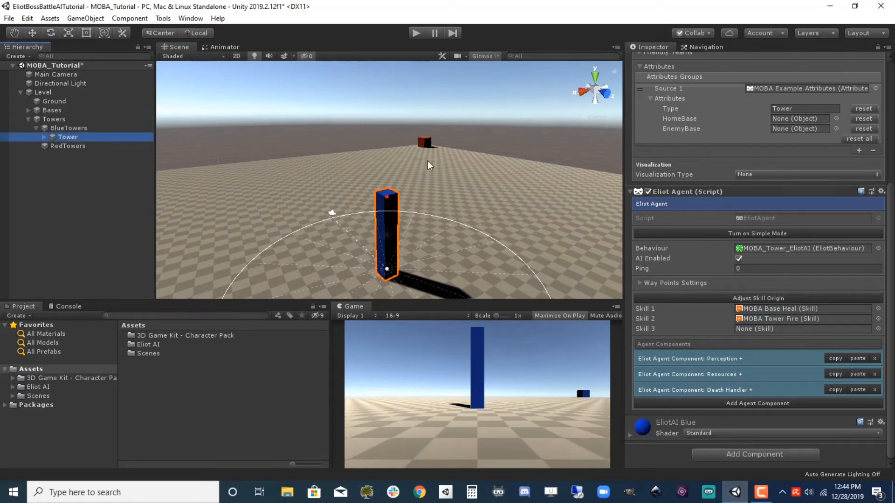
{"action": "scroll", "coordinate": [431, 154], "scroll_direction": "down", "scroll_amount": 4}
{"action": "left_click_drag", "start_coordinate": [432, 153], "coordinate": [379, 147], "text": "alt"}
{"action": "scroll", "coordinate": [377, 201], "scroll_direction": "down", "scroll_amount": 6}
{"action": "scroll", "coordinate": [380, 146], "scroll_direction": "down", "scroll_amount": 5}
{"action": "double_click", "coordinate": [75, 138]}
{"action": "scroll", "coordinate": [427, 181], "scroll_direction": "down", "scroll_amount": 10}
{"action": "key", "text": "w"}
{"action": "left_click_drag", "start_coordinate": [390, 225], "coordinate": [391, 290]}
{"action": "left_click_drag", "start_coordinate": [345, 243], "coordinate": [280, 245]}
{"action": "left_click_drag", "start_coordinate": [324, 290], "coordinate": [325, 303]}
{"action": "middle_click_drag", "start_coordinate": [392, 252], "coordinate": [415, 217]}
{"action": "left_click_drag", "start_coordinate": [347, 267], "coordinate": [345, 296]}
Duplicate the first Tower twice and spread the two copies around the blue base.
{"action": "key", "text": "ctrl+d"}
{"action": "mouse_move", "coordinate": [302, 252]}
{"action": "left_mouse_down"}
{"action": "mouse_move", "coordinate": [344, 247]}
{"action": "mouse_move", "coordinate": [290, 249]}
{"action": "mouse_move", "coordinate": [308, 250]}
{"action": "left_mouse_up"}
{"action": "left_click_drag", "start_coordinate": [353, 294], "coordinate": [353, 302]}
{"action": "left_click", "coordinate": [83, 137]}
{"action": "key", "text": "ctrl+d"}
{"action": "left_click_drag", "start_coordinate": [302, 214], "coordinate": [259, 214]}
{"action": "left_click_drag", "start_coordinate": [304, 260], "coordinate": [303, 244]}
{"action": "left_click_drag", "start_coordinate": [262, 198], "coordinate": [260, 199]}
{"action": "left_click", "coordinate": [61, 146]}
{"action": "left_click_drag", "start_coordinate": [353, 295], "coordinate": [353, 297]}
Duplicate Tower (2) twice and space the copies farther away from the blue base.
{"action": "left_click", "coordinate": [70, 154]}
{"action": "scroll", "coordinate": [335, 219], "scroll_direction": "up", "scroll_amount": 1}
{"action": "scroll", "coordinate": [335, 219], "scroll_direction": "down", "scroll_amount": 7}
{"action": "key", "text": "ctrl+d"}
{"action": "left_click_drag", "start_coordinate": [324, 237], "coordinate": [372, 240]}
{"action": "key", "text": "ctrl+d"}
{"action": "left_click", "coordinate": [85, 164]}
Duplicate Tower (1) twice and space the copies out along the ground edge leading away from the blue base.
{"action": "left_click", "coordinate": [89, 146]}
{"action": "key", "text": "ctrl+d"}
{"action": "key", "text": "ctrl+d"}
{"action": "left_click", "coordinate": [87, 182]}
{"action": "left_click", "coordinate": [86, 190]}
{"action": "left_click_drag", "start_coordinate": [470, 282], "coordinate": [469, 272]}
{"action": "left_click_drag", "start_coordinate": [425, 231], "coordinate": [417, 233]}
Shift Tower (4) sideways so it lines up with Tower (2) and Tower (3) along their edge of the ground.
{"action": "left_click", "coordinate": [86, 155]}
{"action": "left_click", "coordinate": [86, 164]}
{"action": "left_click", "coordinate": [86, 173]}
{"action": "left_click_drag", "start_coordinate": [331, 105], "coordinate": [290, 108]}
Duplicate the first Tower twice and place the copies along the diagonal toward the red base, with Tower (7) at X 14, Z 17.
{"action": "left_click", "coordinate": [89, 137]}
{"action": "key", "text": "ctrl+d"}
{"action": "left_click_drag", "start_coordinate": [363, 198], "coordinate": [345, 173]}
{"action": "key", "text": "ctrl+d"}
{"action": "left_click_drag", "start_coordinate": [390, 217], "coordinate": [390, 204]}
{"action": "left_click_drag", "start_coordinate": [346, 159], "coordinate": [362, 159]}
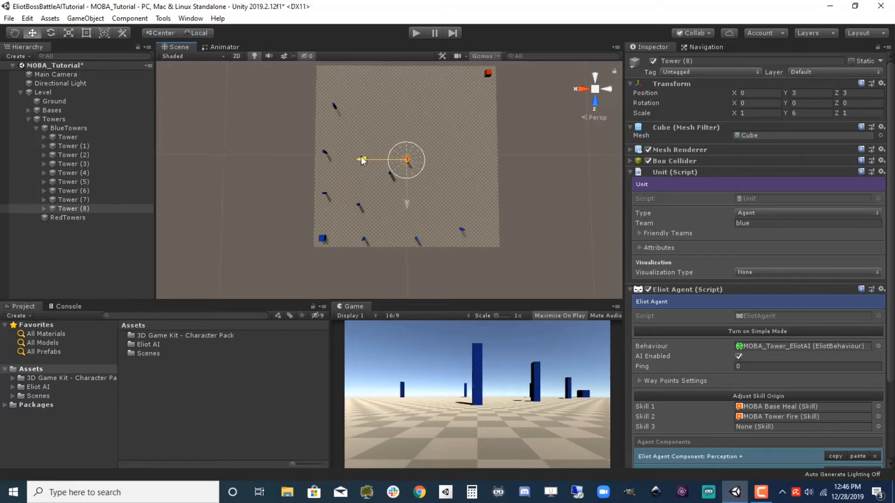
{"action": "left_click_drag", "start_coordinate": [405, 204], "coordinate": [405, 208]}
{"action": "left_click_drag", "start_coordinate": [361, 163], "coordinate": [356, 164]}
{"action": "left_click", "coordinate": [89, 200]}
{"action": "left_click_drag", "start_coordinate": [390, 216], "coordinate": [390, 230]}
{"action": "left_click_drag", "start_coordinate": [345, 185], "coordinate": [336, 185]}
Duplicate all nine blue towers together and make the copies children of RedTowers.
{"action": "left_click_drag", "start_coordinate": [406, 175], "coordinate": [368, 182], "text": "alt"}
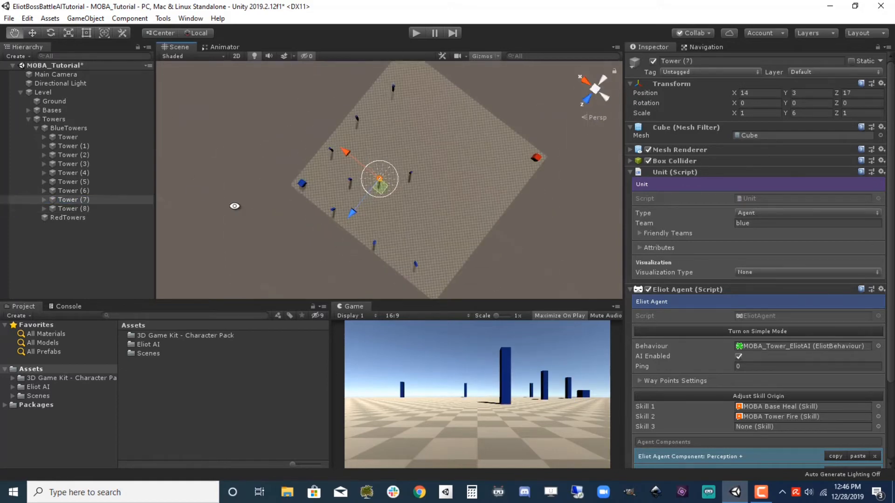
{"action": "left_click", "coordinate": [76, 137]}
{"action": "left_click", "coordinate": [103, 205], "text": "shift"}
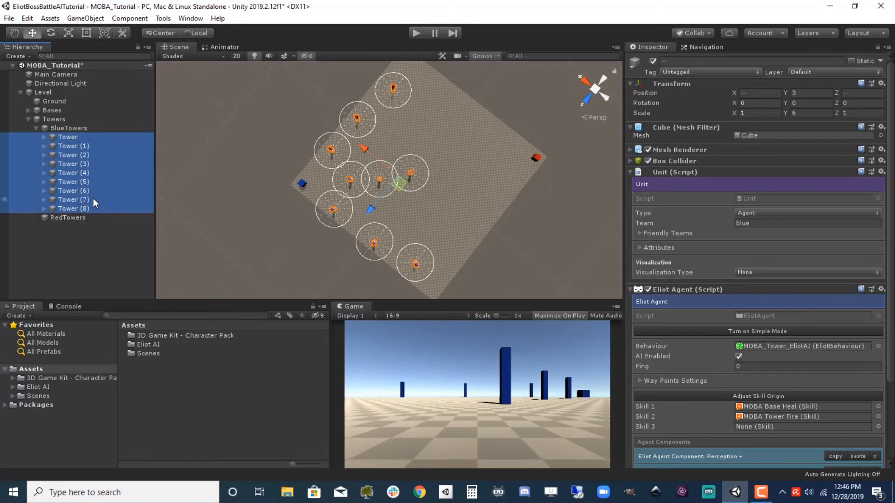
{"action": "key", "text": "ctrl+d"}
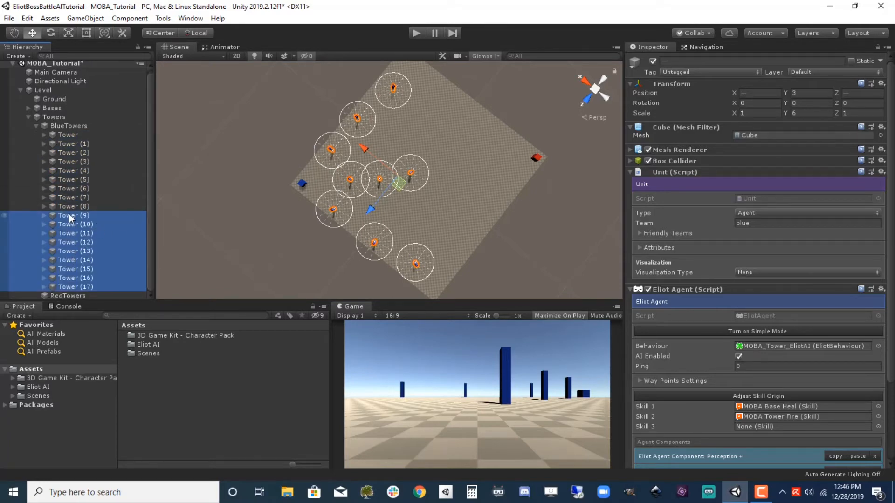
{"action": "left_click_drag", "start_coordinate": [58, 289], "coordinate": [65, 295]}
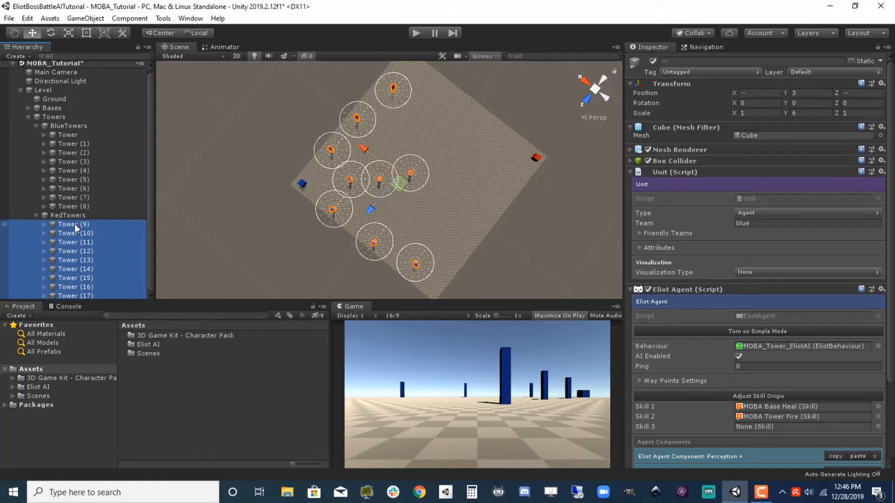
Set the team of the copied towers under RedTowers to red and give them the EliotAI Red material.
{"action": "left_click", "coordinate": [761, 225]}
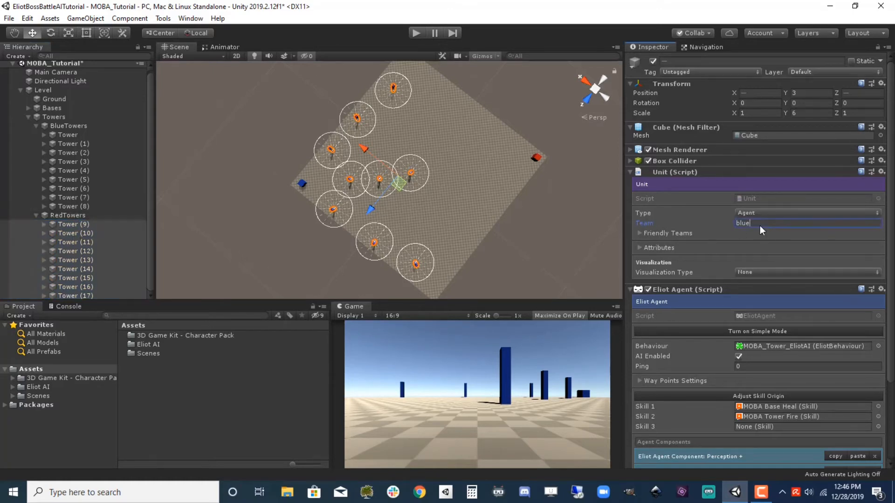
{"action": "type", "text": "red"}
{"action": "left_click", "coordinate": [629, 150]}
{"action": "left_click", "coordinate": [829, 178]}
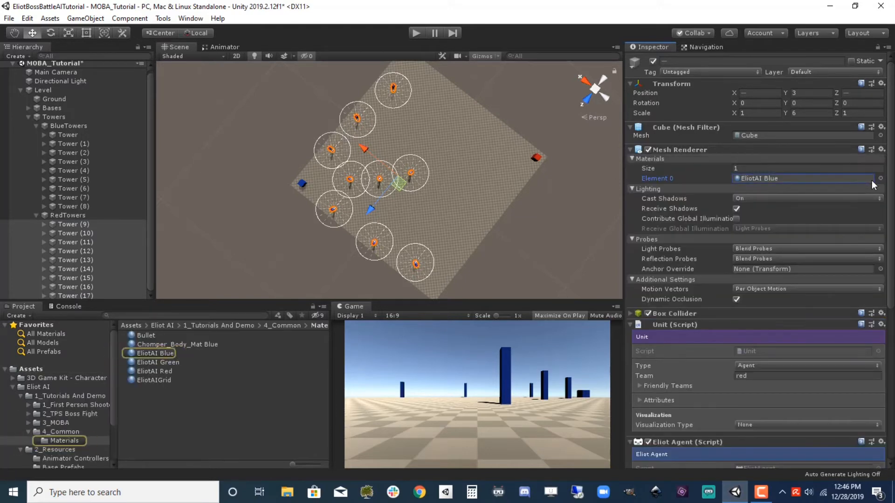
{"action": "left_click", "coordinate": [880, 178]}
{"action": "type", "text": "red"}
{"action": "left_click", "coordinate": [625, 198]}
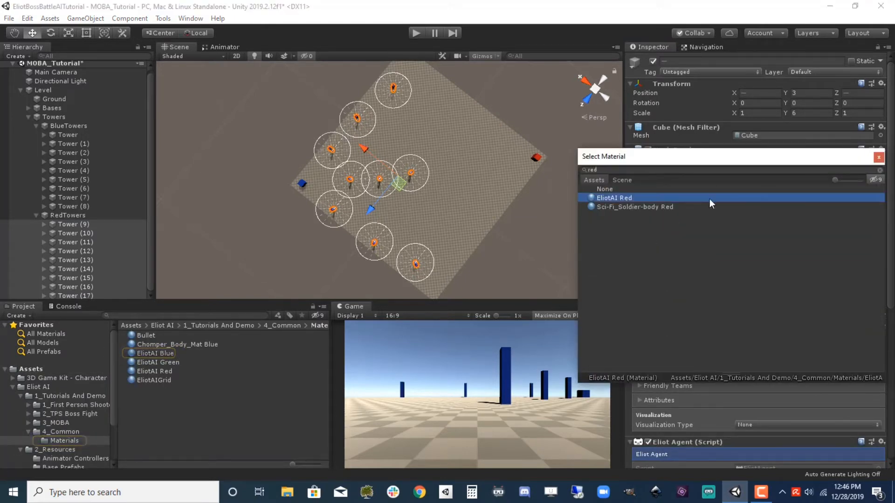
{"action": "double_click", "coordinate": [644, 198]}
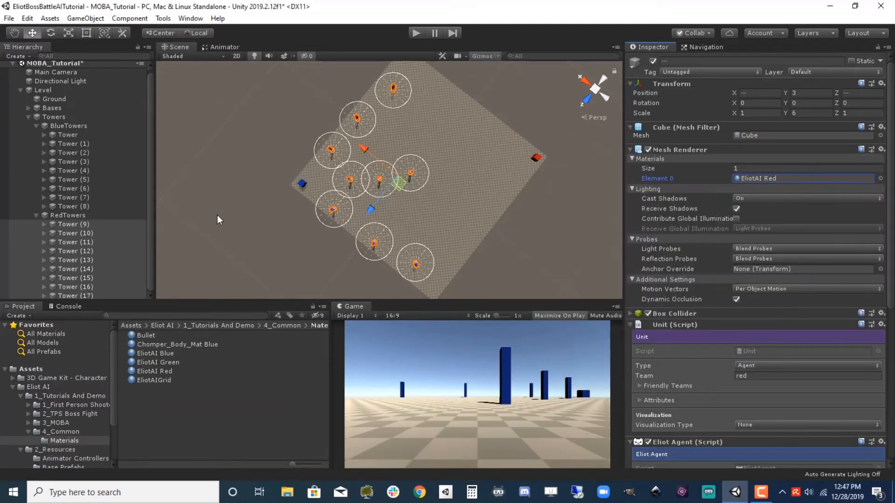
Rotate the RedTowers parent 180 degrees about Y so its towers move to the red base's half of the ground.
{"action": "left_click", "coordinate": [77, 215]}
{"action": "left_click", "coordinate": [816, 103]}
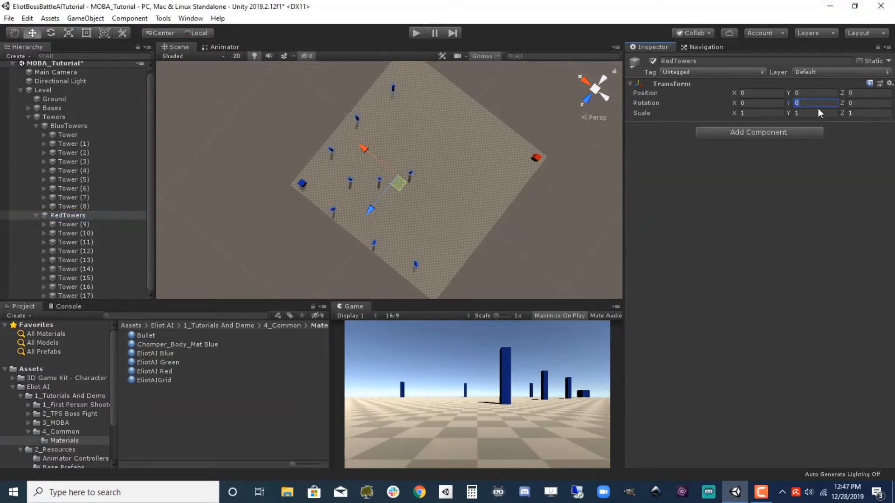
{"action": "type", "text": "180"}
{"action": "left_click", "coordinate": [546, 224]}
{"action": "left_click_drag", "start_coordinate": [508, 254], "coordinate": [639, 213], "text": "alt"}
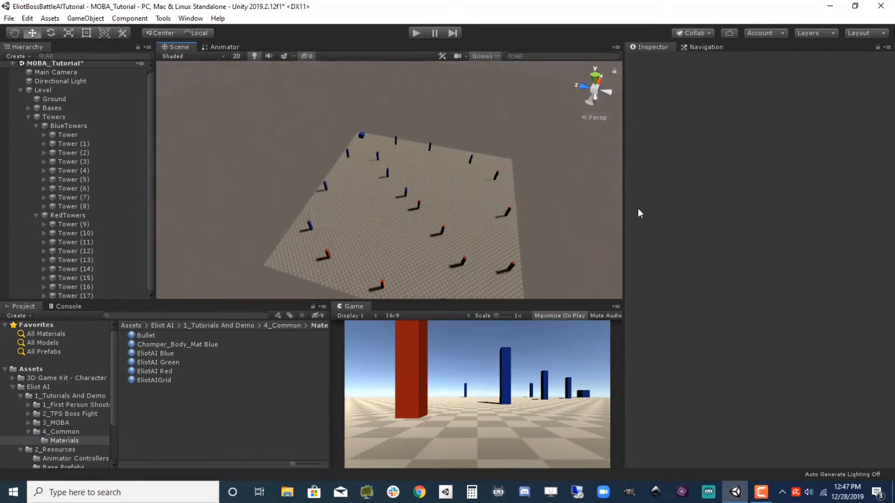
Reposition the innermost blue diagonal tower and Tower (7) along the middle lane, with Tower (7) at X 16, Z 20.
{"action": "left_click", "coordinate": [407, 189]}
{"action": "left_click_drag", "start_coordinate": [408, 189], "coordinate": [518, 186], "text": "alt"}
{"action": "left_click_drag", "start_coordinate": [381, 199], "coordinate": [373, 206]}
{"action": "left_click_drag", "start_coordinate": [370, 163], "coordinate": [366, 159]}
{"action": "left_click_drag", "start_coordinate": [367, 205], "coordinate": [371, 203]}
{"action": "left_click_drag", "start_coordinate": [471, 195], "coordinate": [476, 192]}
{"action": "left_click_drag", "start_coordinate": [392, 186], "coordinate": [419, 174], "text": "alt"}
{"action": "left_click", "coordinate": [379, 181]}
{"action": "left_click_drag", "start_coordinate": [364, 209], "coordinate": [360, 214]}
{"action": "left_click_drag", "start_coordinate": [339, 175], "coordinate": [334, 174]}
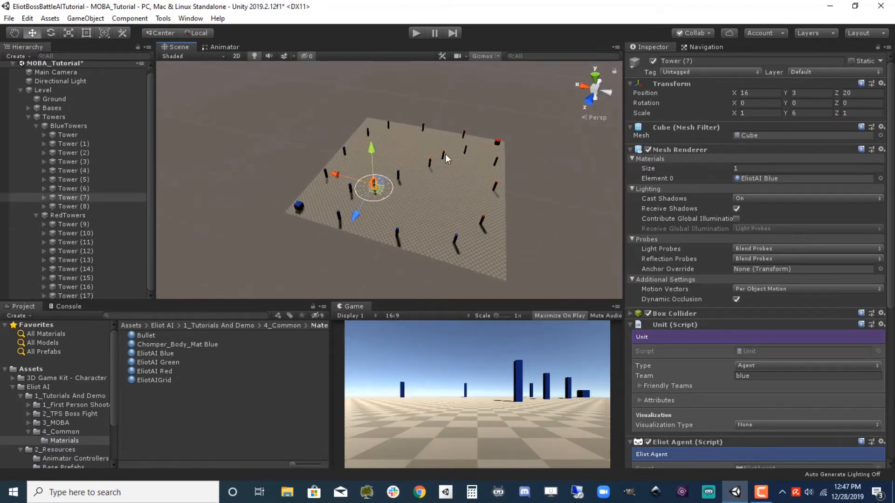
Shift red Tower (13) on the middle diagonal to X 17, Z 17.
{"action": "left_click", "coordinate": [444, 154]}
{"action": "left_click_drag", "start_coordinate": [489, 167], "coordinate": [497, 170]}
{"action": "scroll", "coordinate": [491, 207], "scroll_direction": "up", "scroll_amount": 5}
{"action": "left_click_drag", "start_coordinate": [559, 187], "coordinate": [399, 244], "text": "alt"}
{"action": "key", "text": "f"}
{"action": "scroll", "coordinate": [410, 228], "scroll_direction": "down", "scroll_amount": 8}
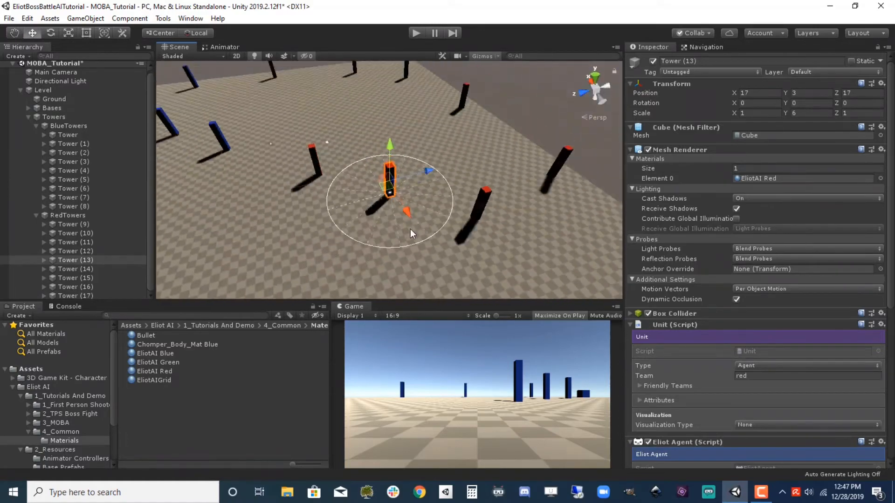
{"action": "left_click", "coordinate": [502, 139]}
{"action": "left_click_drag", "start_coordinate": [502, 140], "coordinate": [338, 110], "text": "alt"}
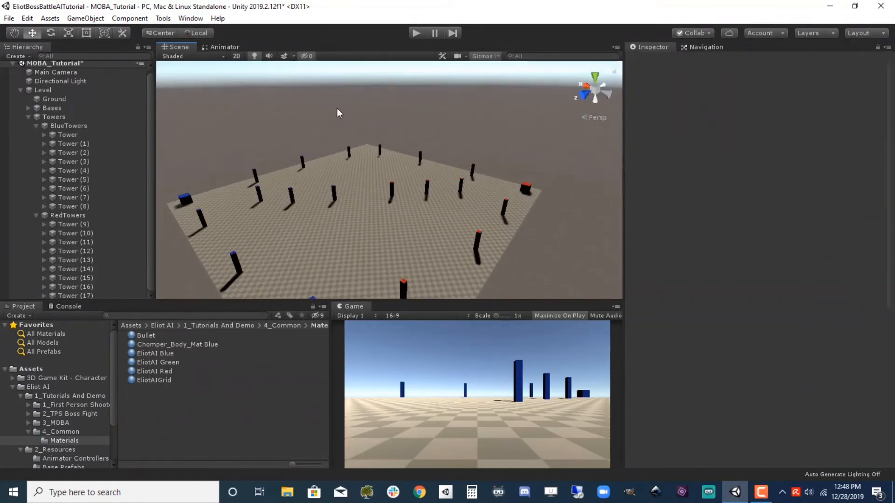
Collapse the Towers group in the hierarchy and save the scene.
{"action": "left_click", "coordinate": [28, 116]}
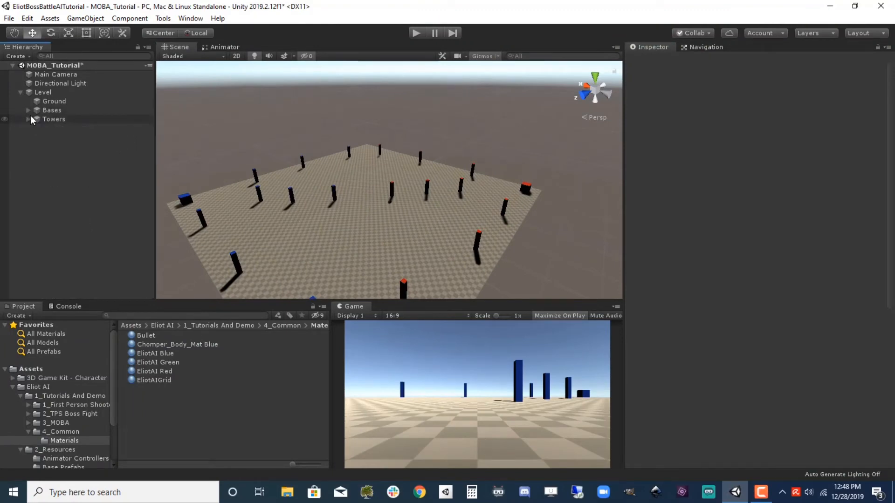
{"action": "left_click", "coordinate": [49, 92]}
{"action": "key", "text": "ctrl+s"}
Create an empty child object under Level and name it Paths.
{"action": "right_click", "coordinate": [50, 91]}
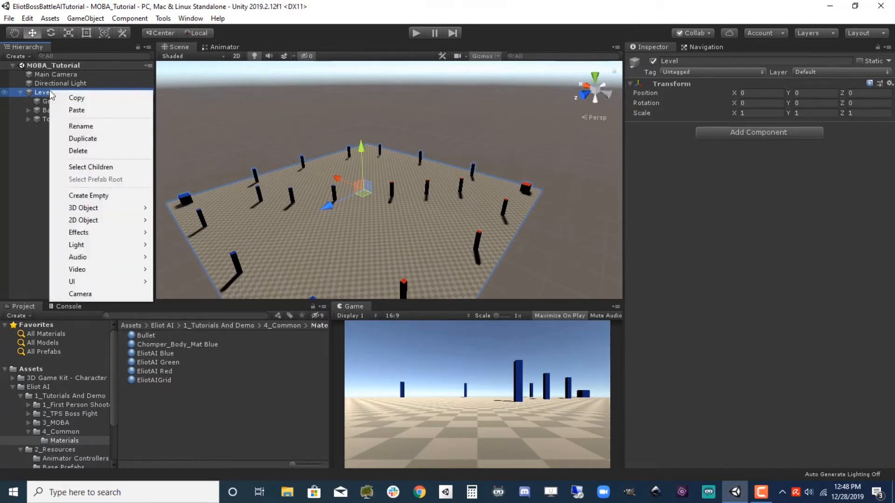
{"action": "left_click", "coordinate": [95, 195]}
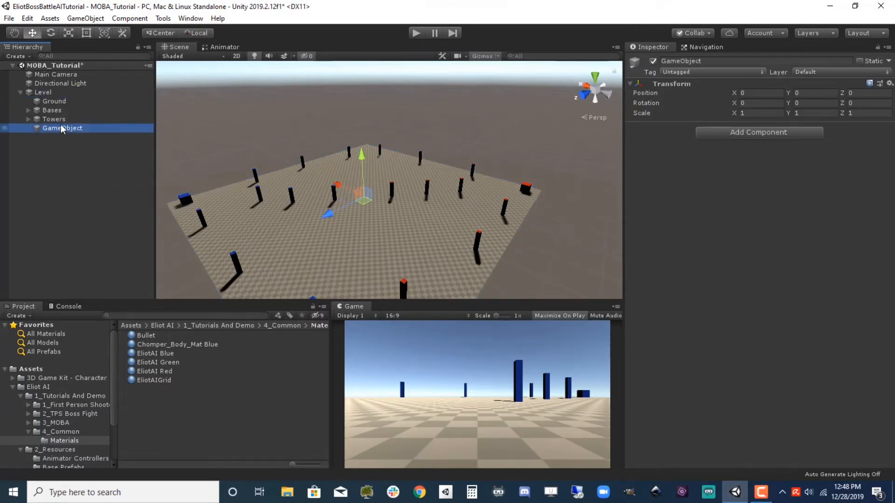
{"action": "left_click", "coordinate": [61, 128]}
{"action": "type", "text": "Paths"}
{"action": "key", "text": "Return"}
Create two empty child objects under Paths and name them BluePaths and RedPaths.
{"action": "right_click", "coordinate": [51, 129]}
{"action": "left_click", "coordinate": [95, 234]}
{"action": "type", "text": "Blue"}
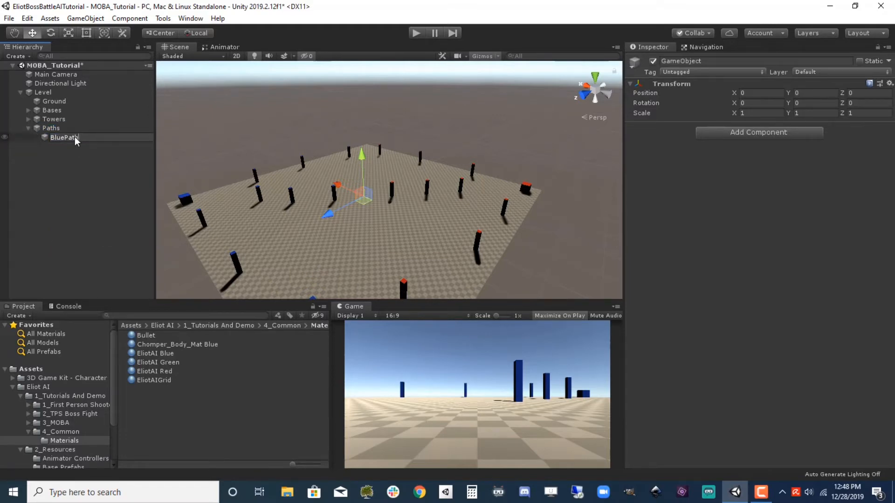
{"action": "key", "text": "Return"}
{"action": "right_click", "coordinate": [67, 130]}
{"action": "left_click", "coordinate": [75, 231]}
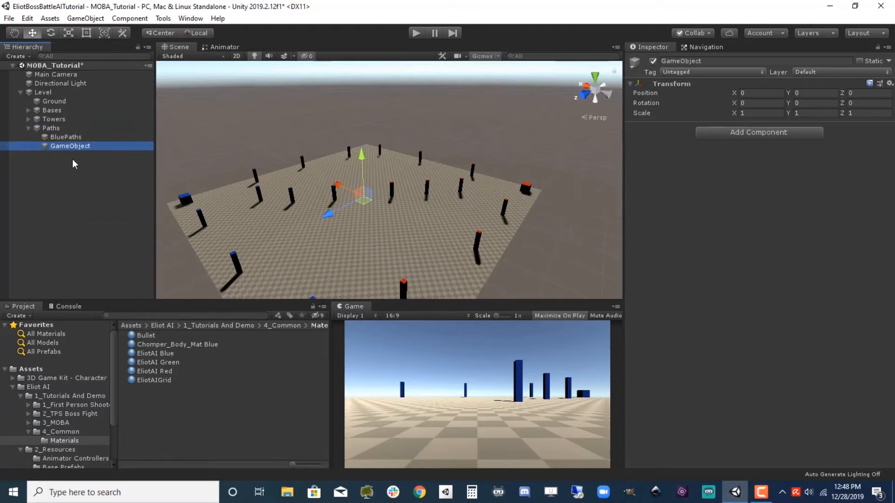
{"action": "type", "text": "RedPaths"}
{"action": "key", "text": "Return"}
Create an Eliot AI Way-Points Group and make it a child of BluePaths.
{"action": "left_click", "coordinate": [66, 136]}
{"action": "left_click", "coordinate": [163, 18]}
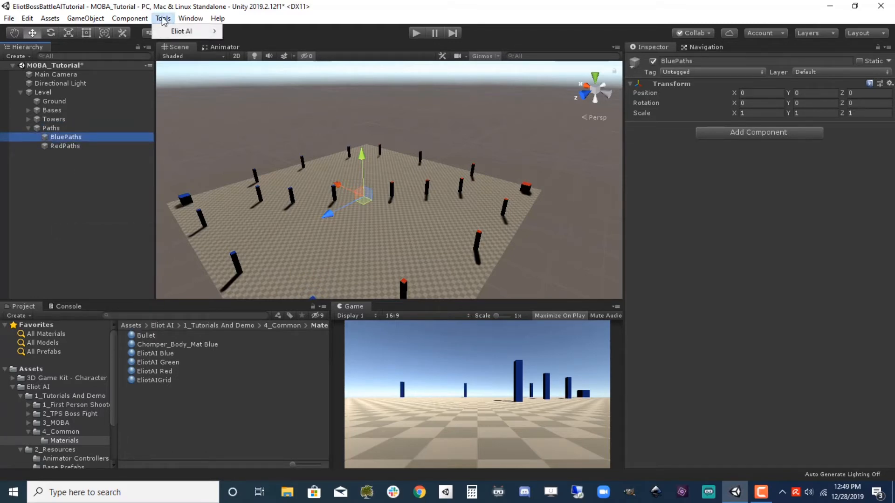
{"action": "mouse_move", "coordinate": [172, 32]}
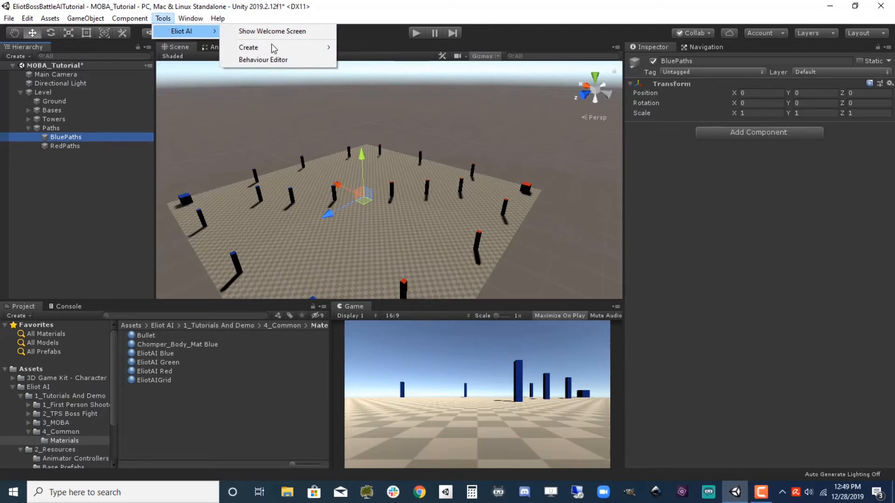
{"action": "mouse_move", "coordinate": [275, 47]}
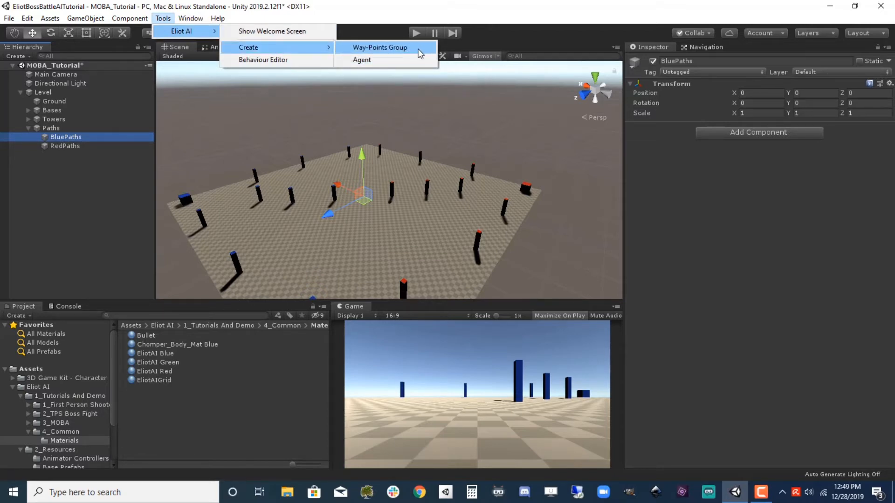
{"action": "left_click", "coordinate": [380, 48]}
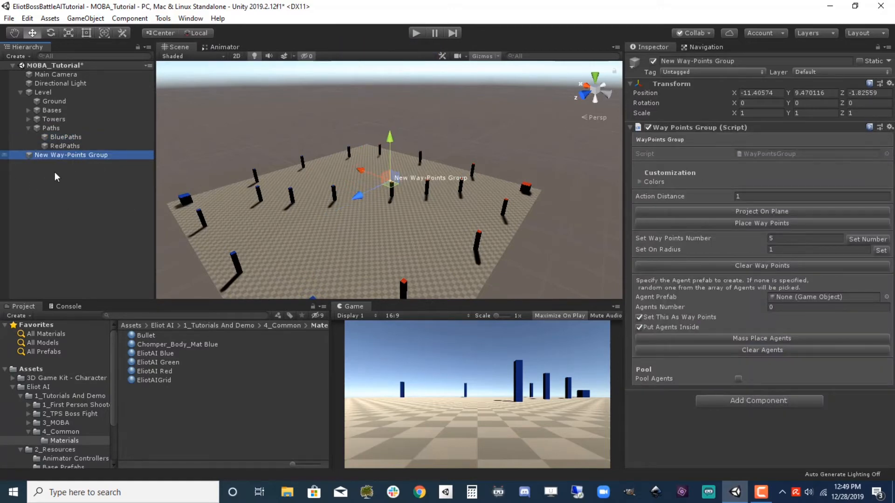
{"action": "left_click_drag", "start_coordinate": [62, 155], "coordinate": [72, 139]}
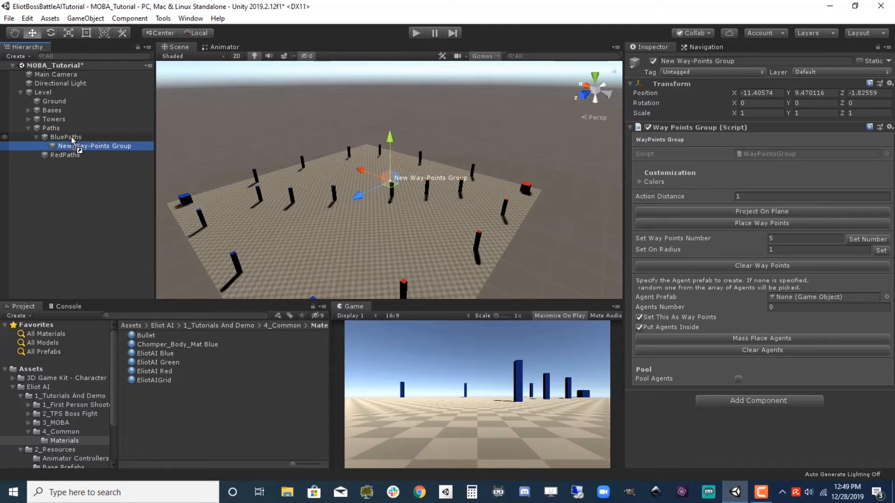
Reset the new way-points group's transform and rename the group midpath.
{"action": "left_click", "coordinate": [890, 83]}
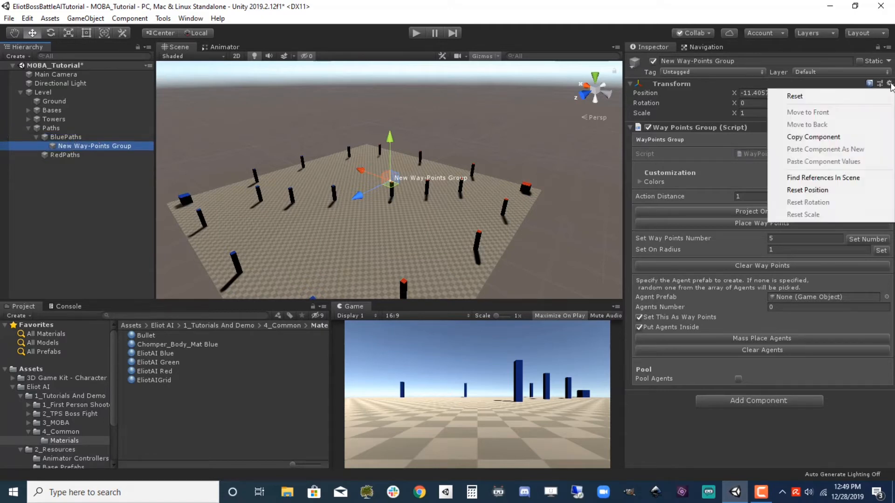
{"action": "left_click", "coordinate": [847, 99]}
{"action": "left_click_drag", "start_coordinate": [392, 198], "coordinate": [247, 261], "text": "alt"}
{"action": "left_click", "coordinate": [116, 147]}
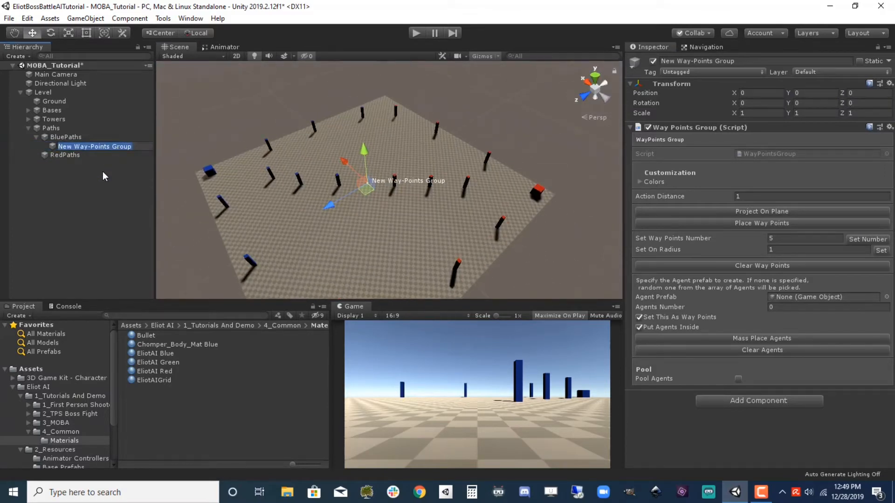
{"action": "type", "text": "midpath"}
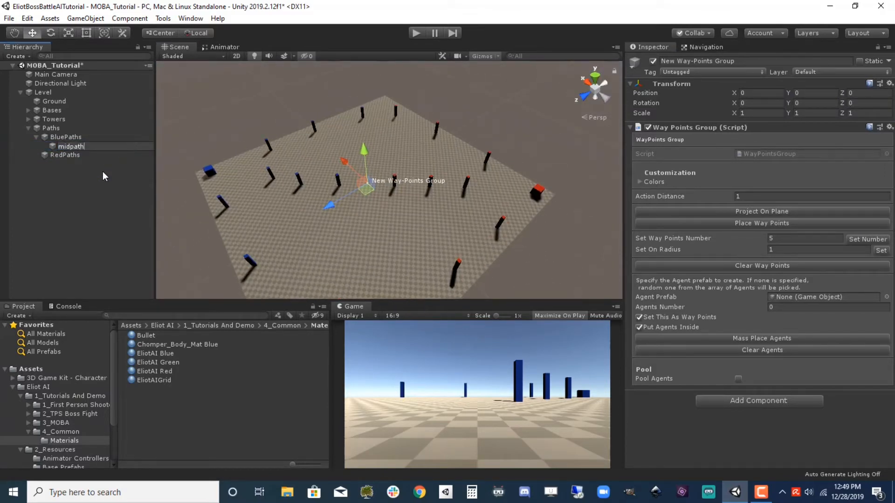
{"action": "key", "text": "Return"}
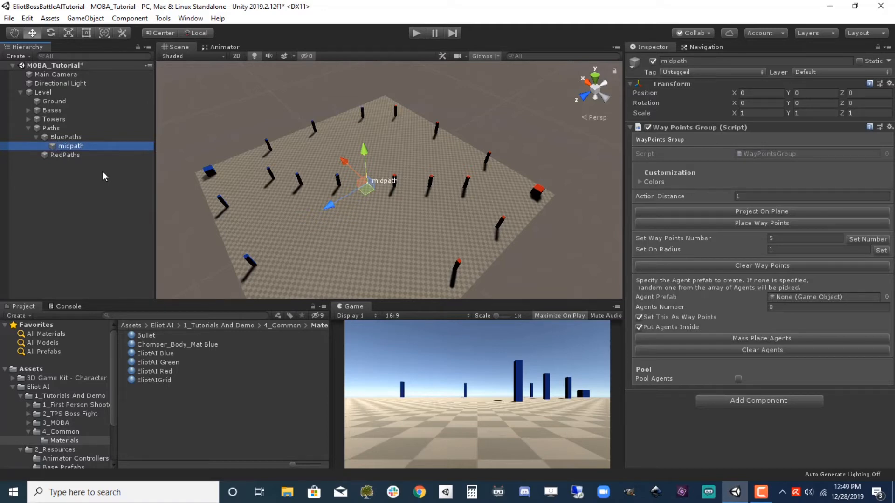
Raise midpath to Y 6.6 and project it back onto the ground plane.
{"action": "left_click_drag", "start_coordinate": [376, 227], "coordinate": [364, 135], "text": "alt"}
{"action": "left_click_drag", "start_coordinate": [368, 209], "coordinate": [460, 214], "text": "alt"}
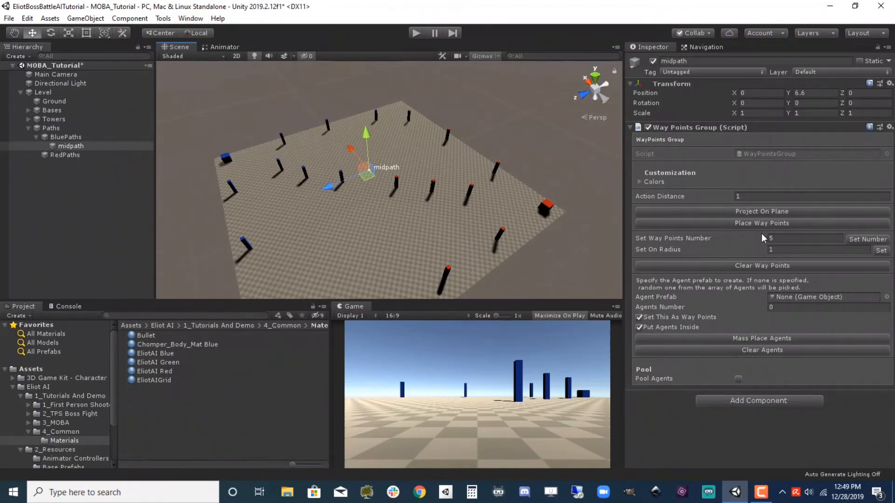
{"action": "left_click", "coordinate": [761, 213]}
{"action": "left_click_drag", "start_coordinate": [489, 196], "coordinate": [466, 140], "text": "alt"}
{"action": "key", "text": "f"}
{"action": "left_click_drag", "start_coordinate": [447, 242], "coordinate": [391, 199], "text": "alt"}
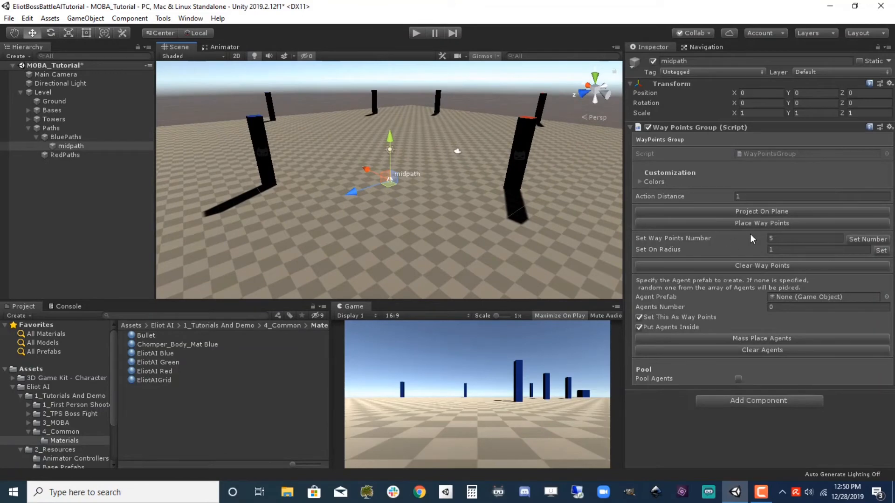
Place two way points for midpath, one beside the blue base and one beside the red base.
{"action": "scroll", "coordinate": [383, 209], "scroll_direction": "down", "scroll_amount": 2}
{"action": "scroll", "coordinate": [381, 210], "scroll_direction": "down", "scroll_amount": 5}
{"action": "left_click_drag", "start_coordinate": [376, 214], "coordinate": [405, 248], "text": "alt"}
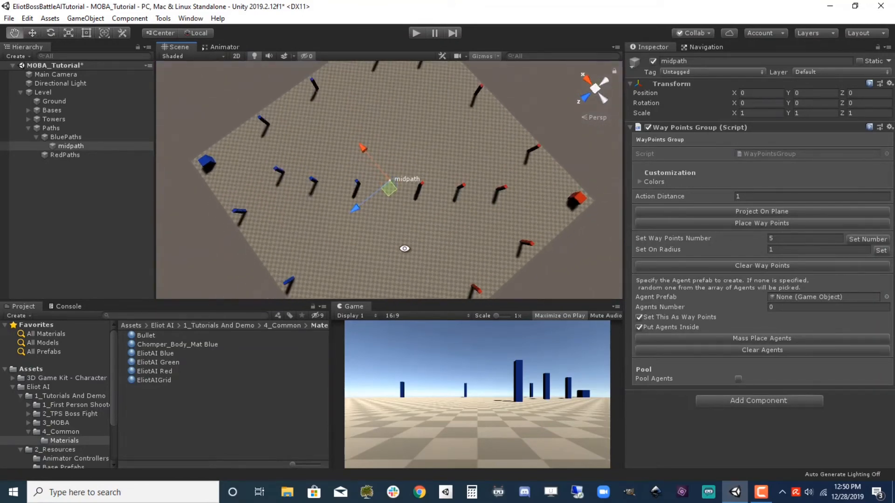
{"action": "left_click", "coordinate": [758, 222]}
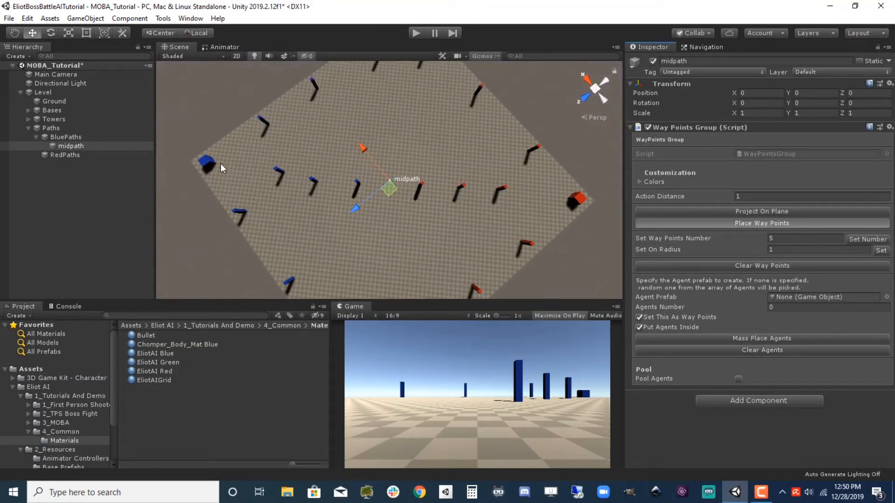
{"action": "left_click_drag", "start_coordinate": [221, 164], "coordinate": [559, 196]}
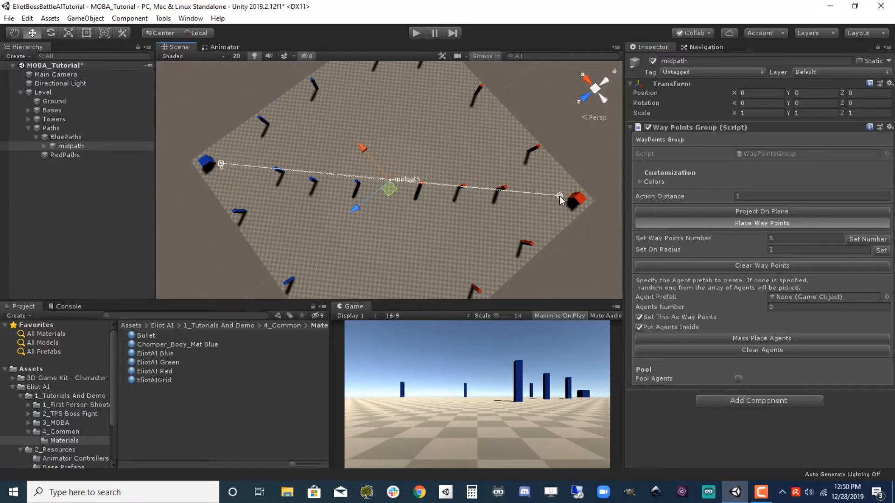
{"action": "left_click", "coordinate": [776, 225]}
Duplicate midpath under BluePaths and rename the copy toppath.
{"action": "left_click", "coordinate": [83, 147]}
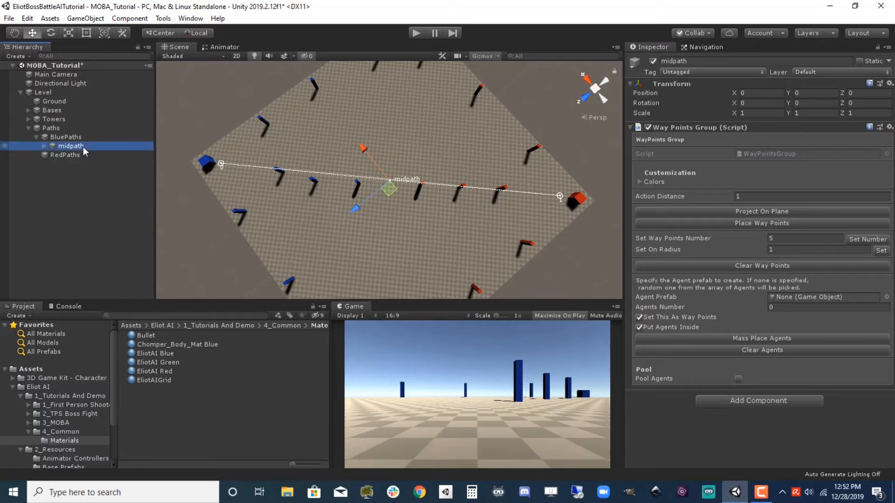
{"action": "key", "text": "ctrl+d"}
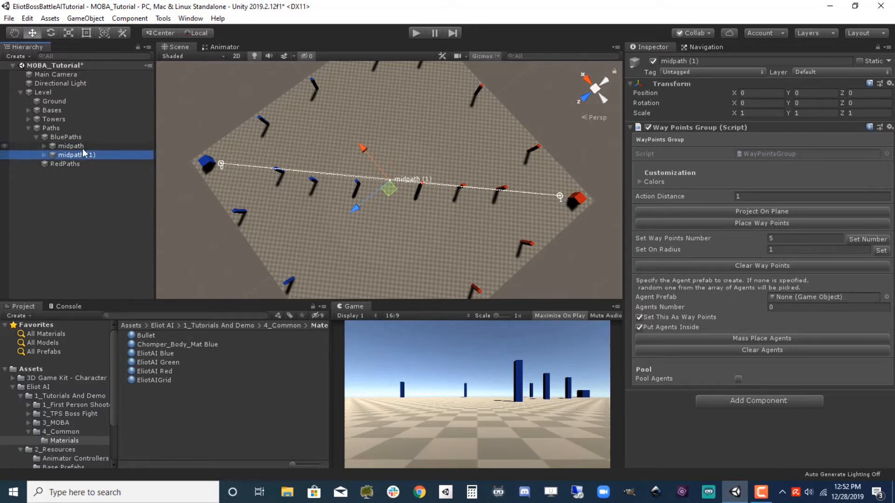
{"action": "left_click", "coordinate": [78, 157]}
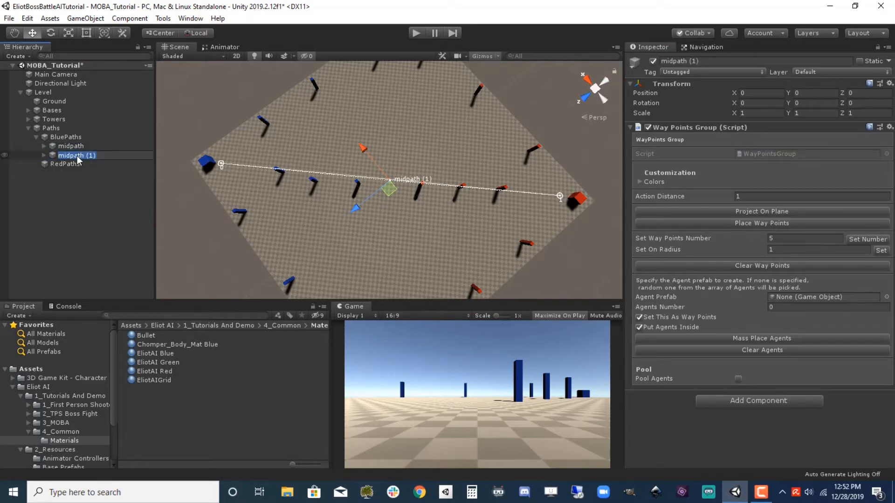
{"action": "type", "text": "toppath"}
{"action": "key", "text": "Return"}
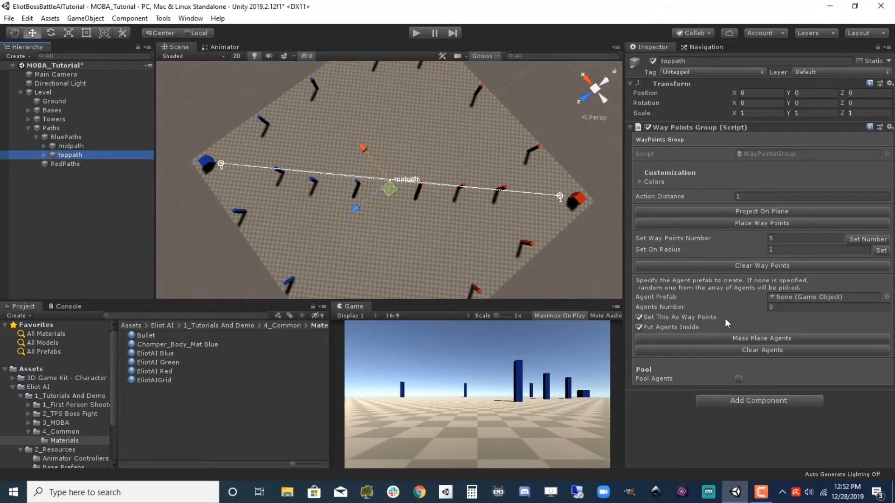
Clear toppath's copied way points and place three new ones: beside the blue base, at the ground's far corner, and beside the red base.
{"action": "left_click", "coordinate": [768, 267]}
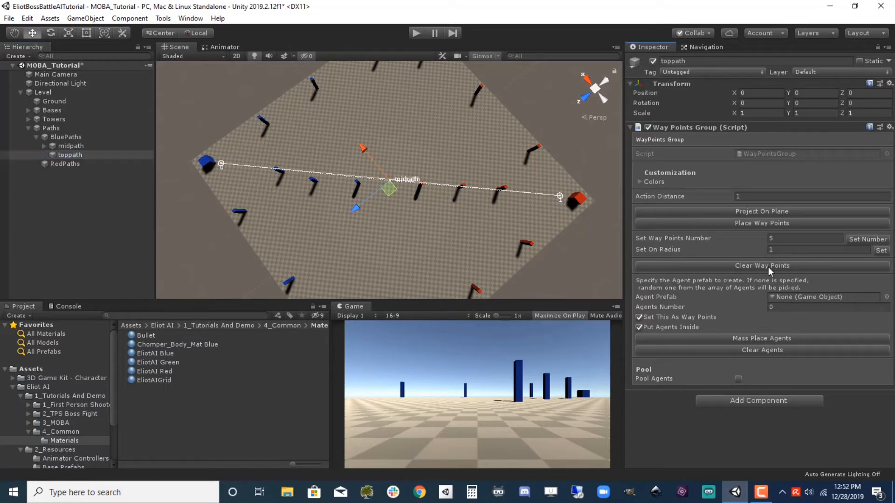
{"action": "left_click", "coordinate": [762, 224]}
{"action": "middle_click_drag", "start_coordinate": [244, 135], "coordinate": [284, 214]}
{"action": "left_click", "coordinate": [282, 217]}
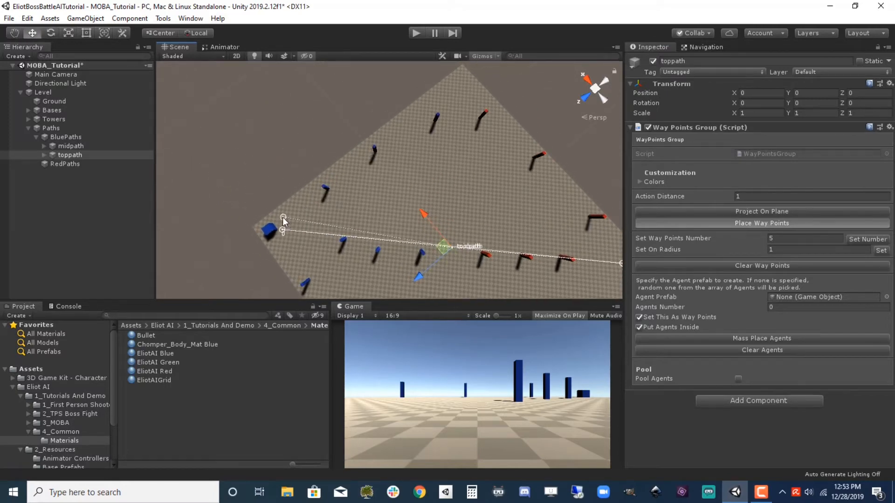
{"action": "left_click", "coordinate": [459, 100]}
{"action": "middle_click_drag", "start_coordinate": [614, 250], "coordinate": [499, 219]}
{"action": "left_click", "coordinate": [504, 220]}
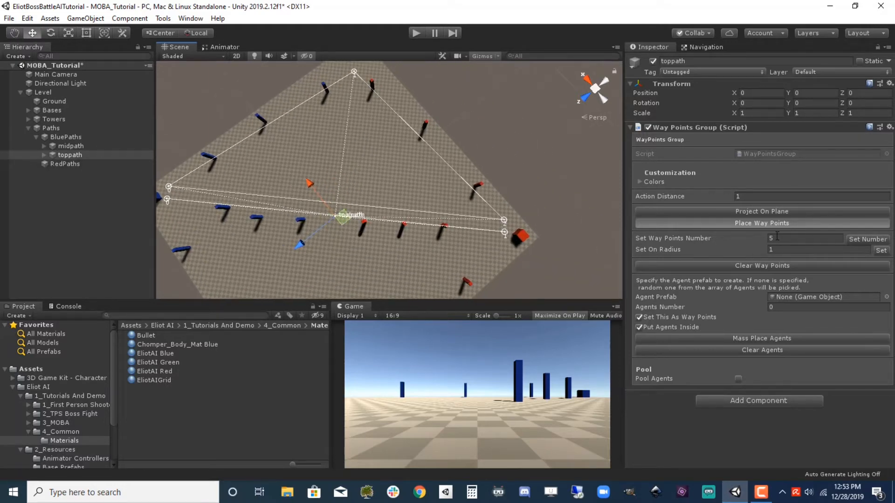
{"action": "left_click", "coordinate": [779, 223]}
Override the next way points of toppath's WayPoint[2] with a list size of 0.
{"action": "left_click", "coordinate": [43, 154]}
{"action": "left_click", "coordinate": [99, 181]}
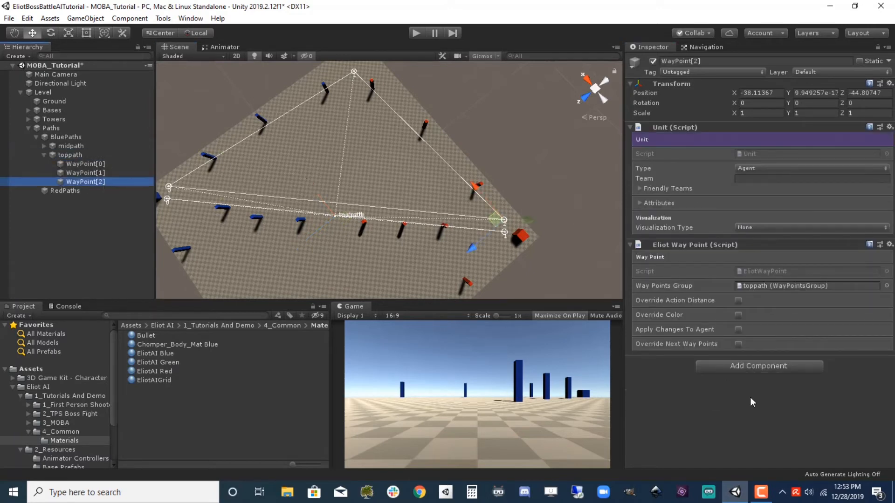
{"action": "left_click", "coordinate": [737, 344]}
{"action": "left_click", "coordinate": [759, 364]}
{"action": "type", "text": "0"}
{"action": "key", "text": "Return"}
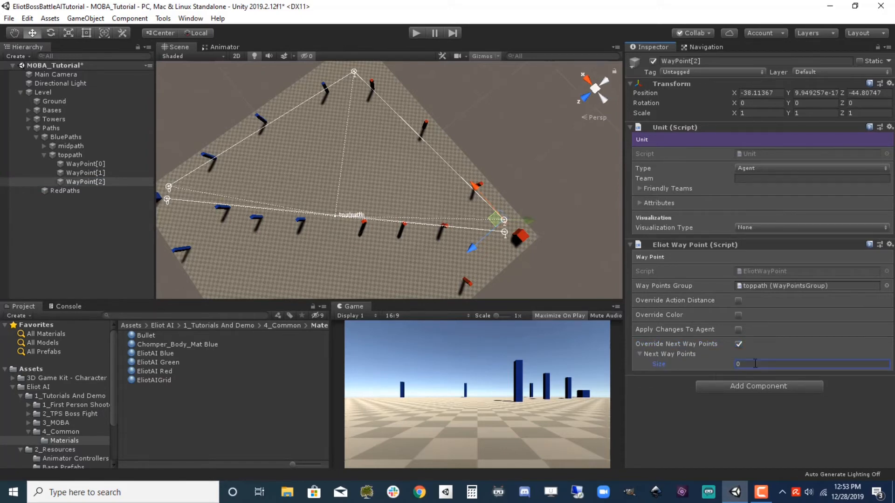
Duplicate toppath under BluePaths and rename the copy bottompath.
{"action": "left_click", "coordinate": [44, 155]}
{"action": "left_click", "coordinate": [70, 155]}
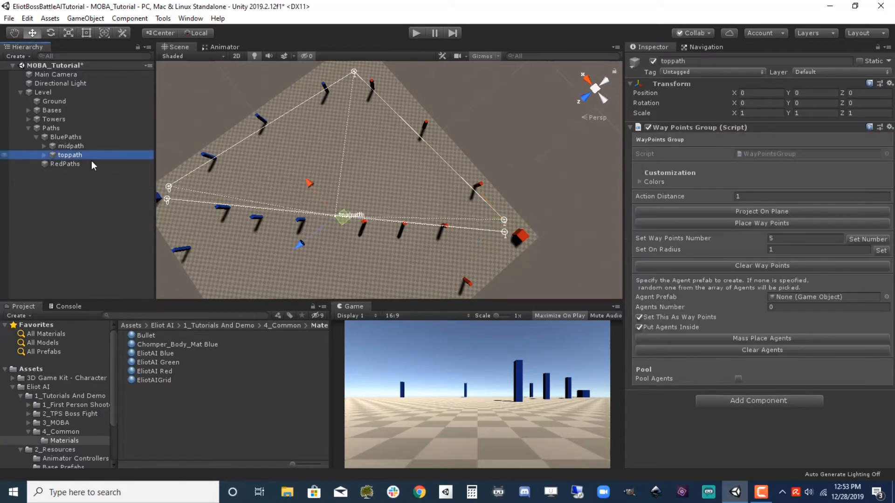
{"action": "key", "text": "ctrl+d"}
{"action": "left_click", "coordinate": [68, 165]}
{"action": "type", "text": "bottompath"}
{"action": "key", "text": "Return"}
Clear bottompath's copied way points and place three new ones: beside the blue base, at the ground's near corner, and beside the red base.
{"action": "middle_click_drag", "start_coordinate": [275, 230], "coordinate": [336, 167]}
{"action": "scroll", "coordinate": [341, 168], "scroll_direction": "down", "scroll_amount": 5}
{"action": "middle_click_drag", "start_coordinate": [388, 197], "coordinate": [379, 173]}
{"action": "left_click", "coordinate": [784, 268]}
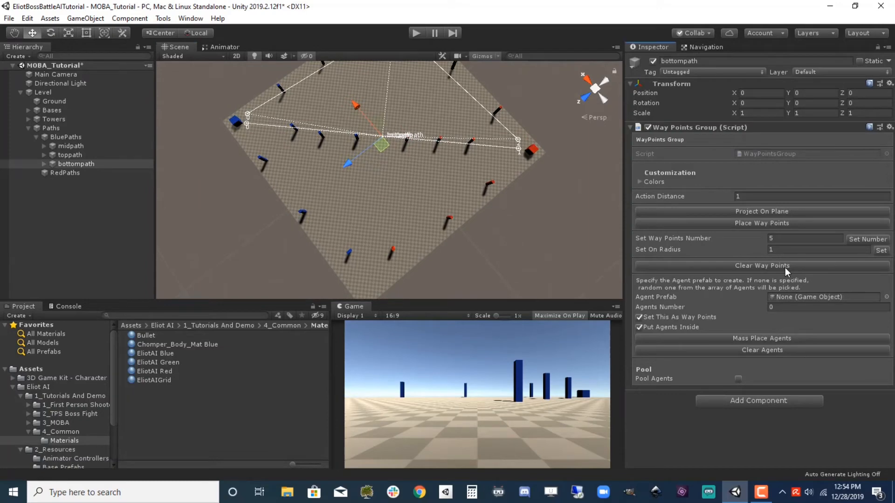
{"action": "left_click", "coordinate": [759, 223]}
{"action": "left_click", "coordinate": [243, 132]}
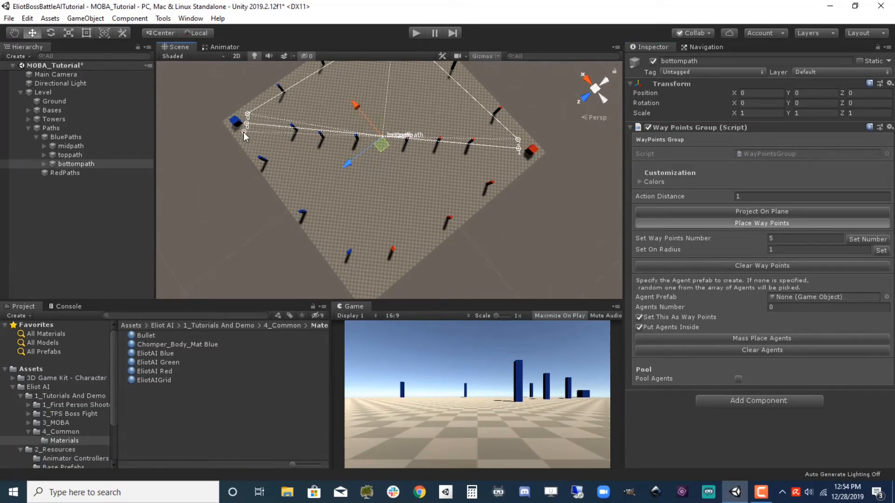
{"action": "left_click", "coordinate": [364, 273]}
{"action": "left_click", "coordinate": [519, 159]}
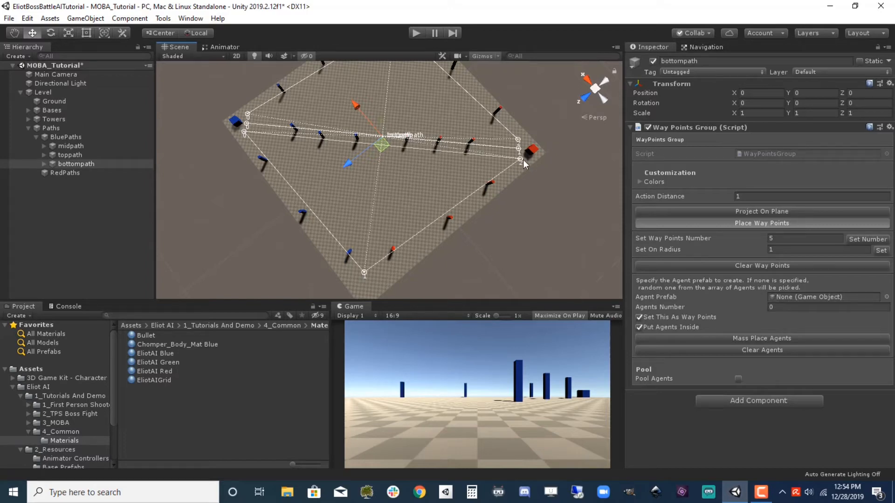
{"action": "left_click", "coordinate": [756, 225]}
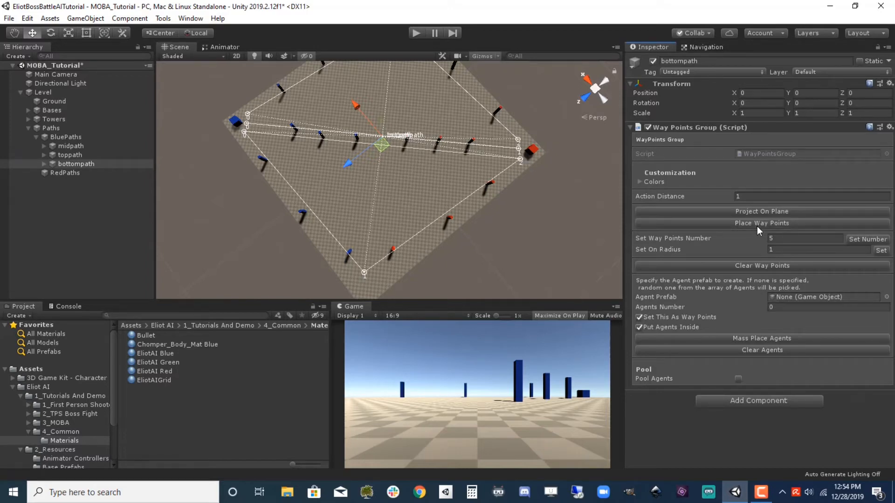
Override the next way points of bottompath's WayPoint[2] with a list size of 0.
{"action": "left_click", "coordinate": [45, 164]}
{"action": "left_click", "coordinate": [96, 190]}
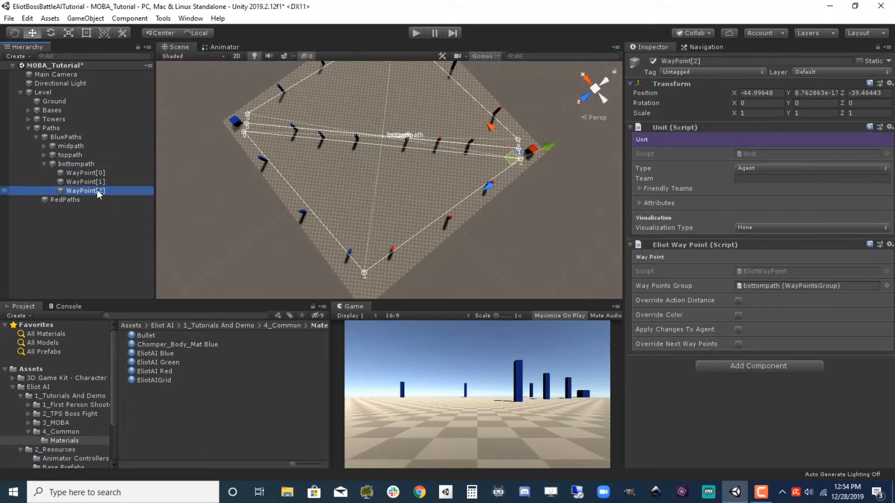
{"action": "left_click", "coordinate": [738, 344]}
{"action": "left_click", "coordinate": [722, 363]}
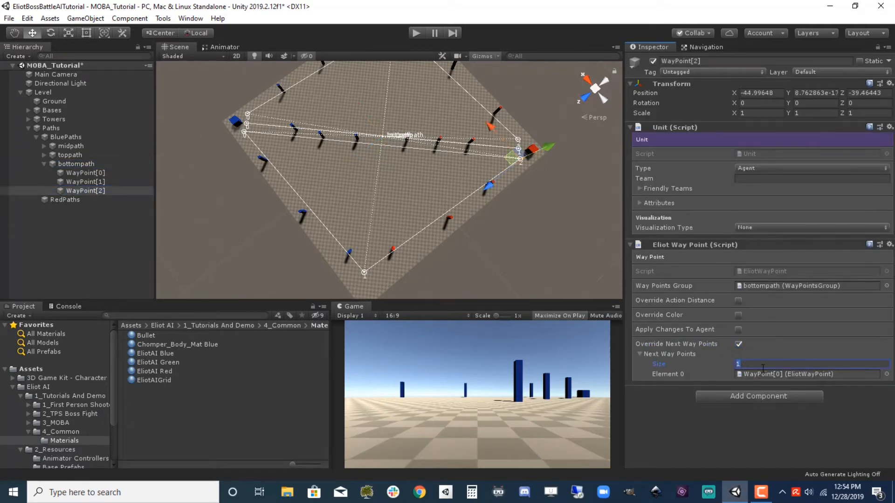
{"action": "key", "text": "Return"}
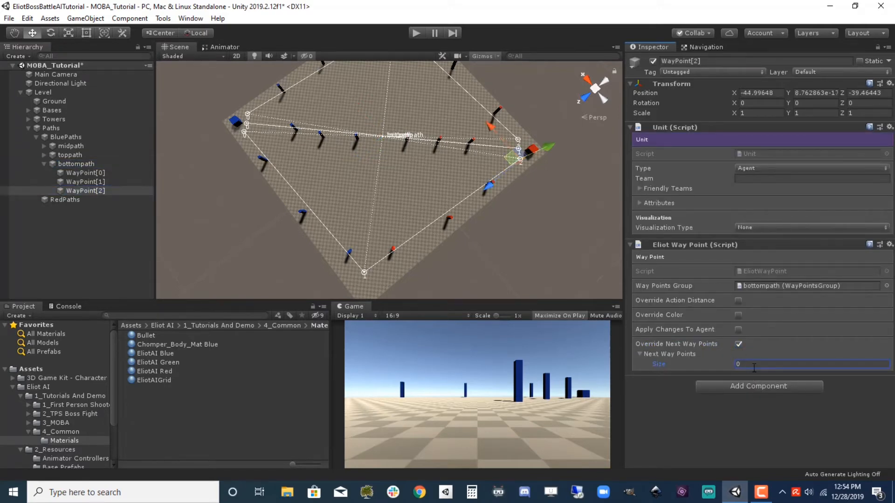
{"action": "left_click", "coordinate": [45, 164]}
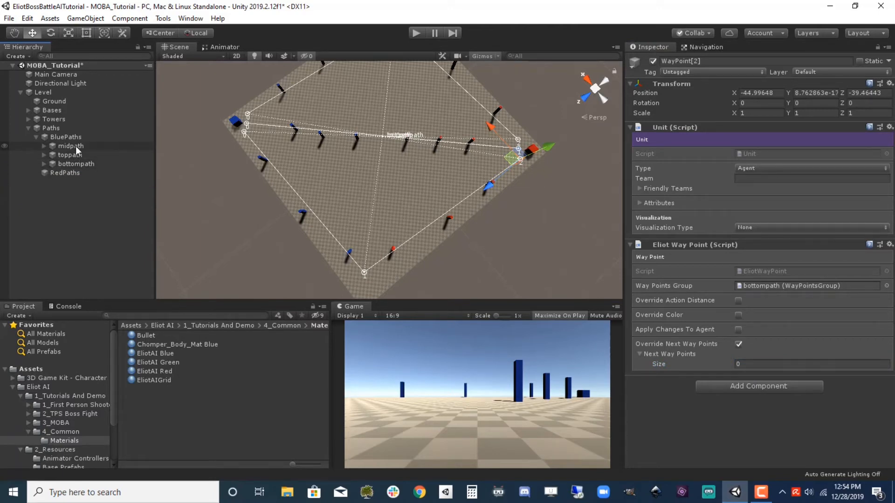
Set the waypoint color of midpath, toppath and bottompath under BluePaths to blue.
{"action": "left_click", "coordinate": [75, 147]}
{"action": "left_click", "coordinate": [75, 164], "text": "shift"}
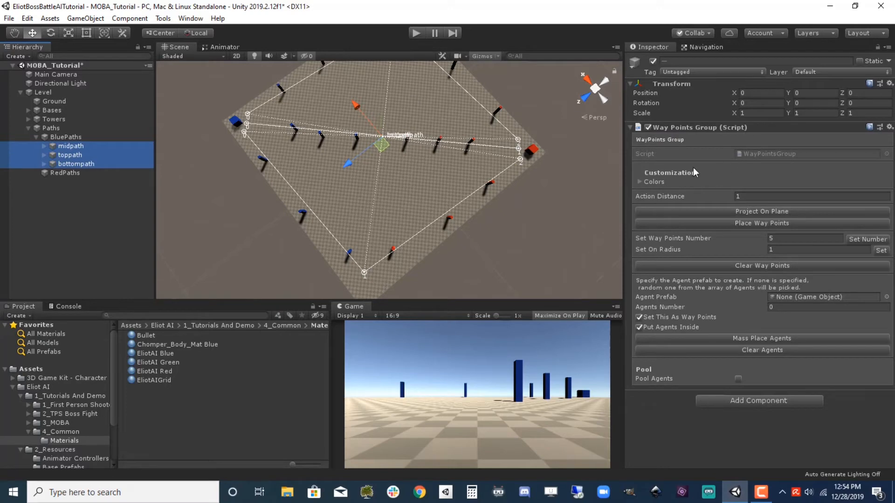
{"action": "left_click", "coordinate": [639, 182]}
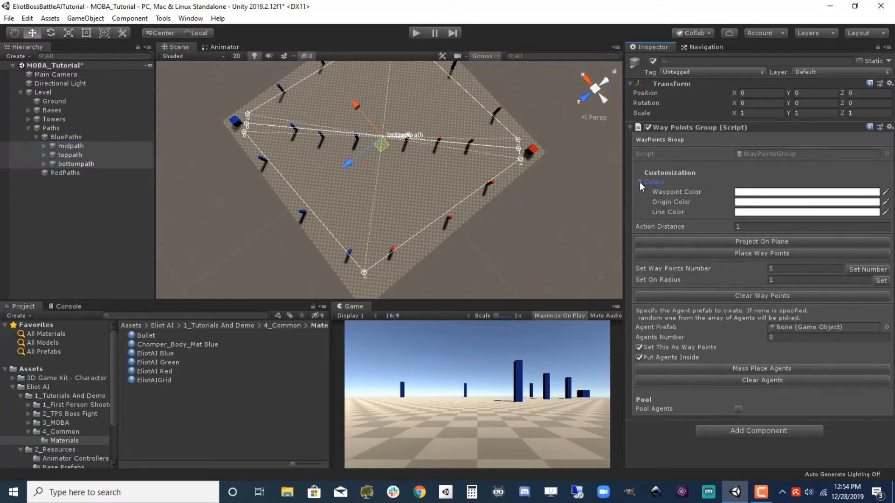
{"action": "left_click", "coordinate": [813, 195]}
{"action": "left_click", "coordinate": [716, 198]}
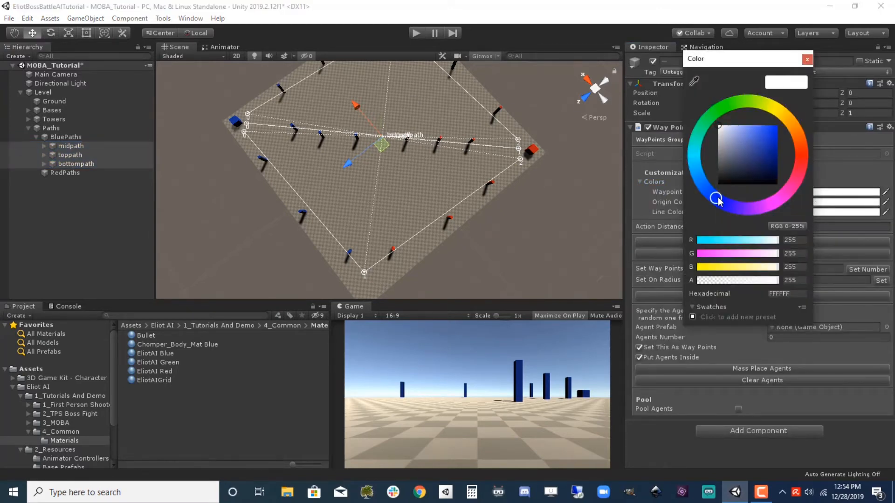
{"action": "left_click", "coordinate": [807, 59]}
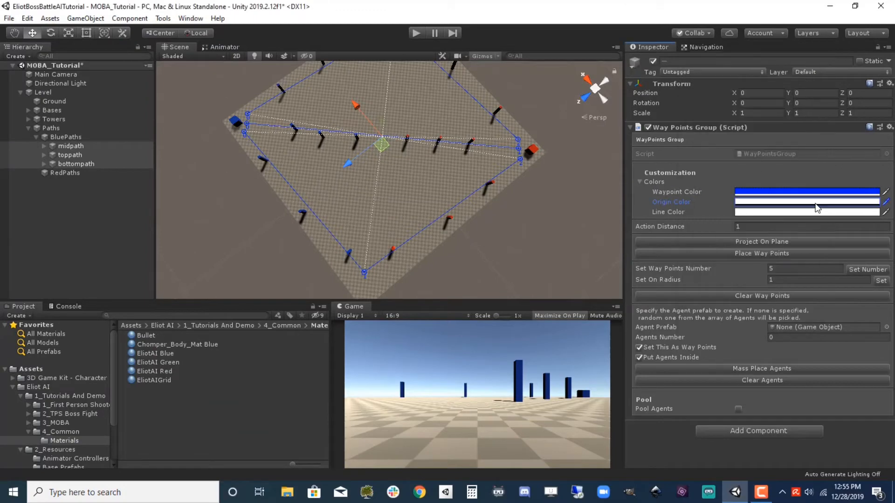
Set the alpha of the three blue paths' origin and line colors to 0 and their action distance to 2.
{"action": "left_click", "coordinate": [846, 202]}
{"action": "left_click_drag", "start_coordinate": [777, 280], "coordinate": [603, 290]}
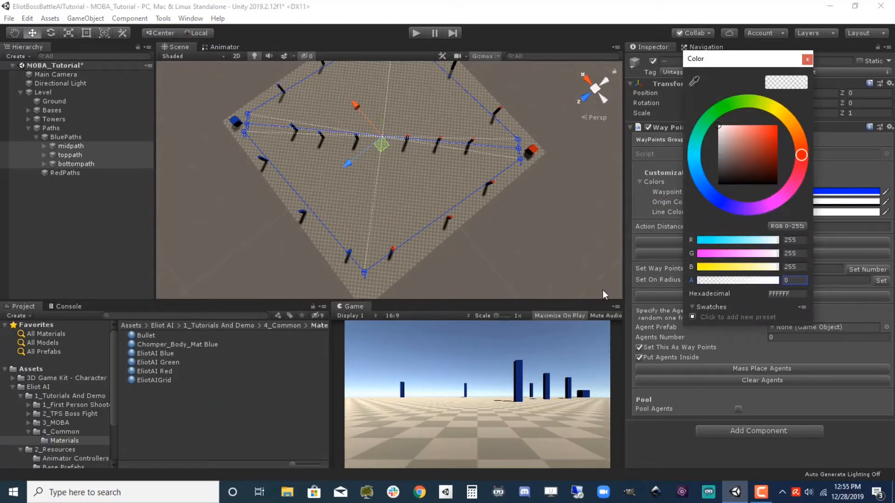
{"action": "left_click", "coordinate": [807, 60]}
{"action": "left_click", "coordinate": [849, 213]}
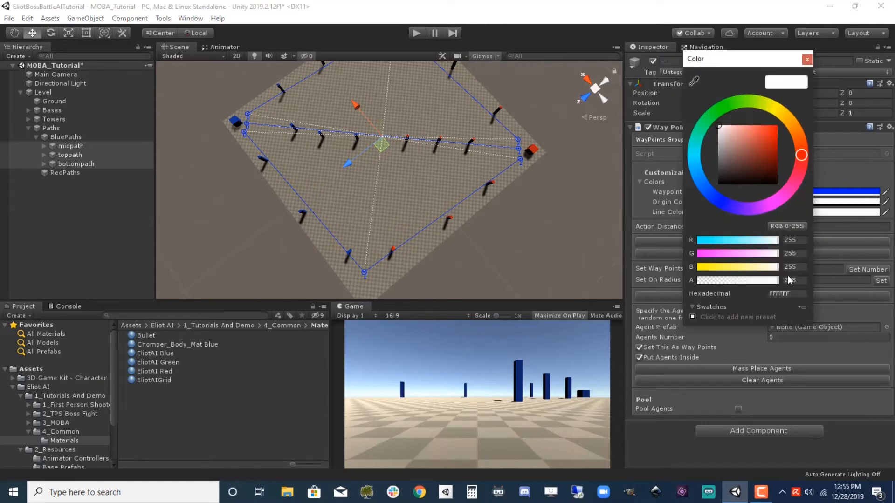
{"action": "left_click_drag", "start_coordinate": [776, 282], "coordinate": [637, 287]}
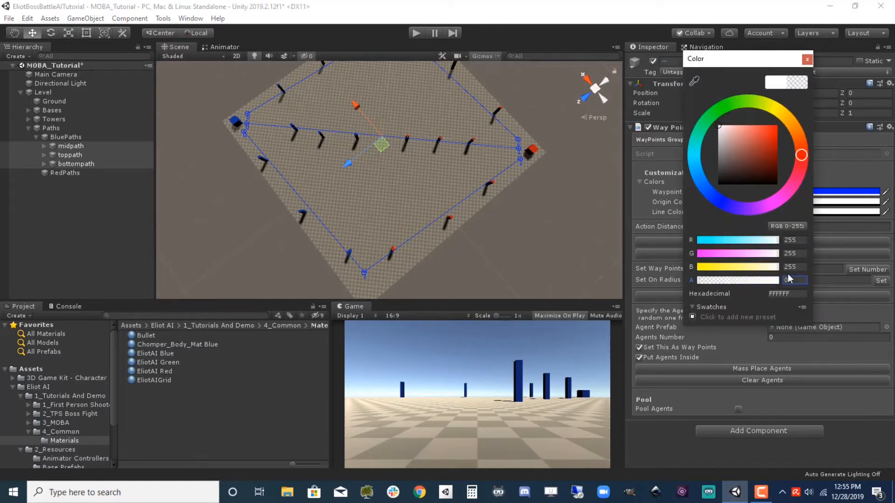
{"action": "left_click", "coordinate": [801, 63]}
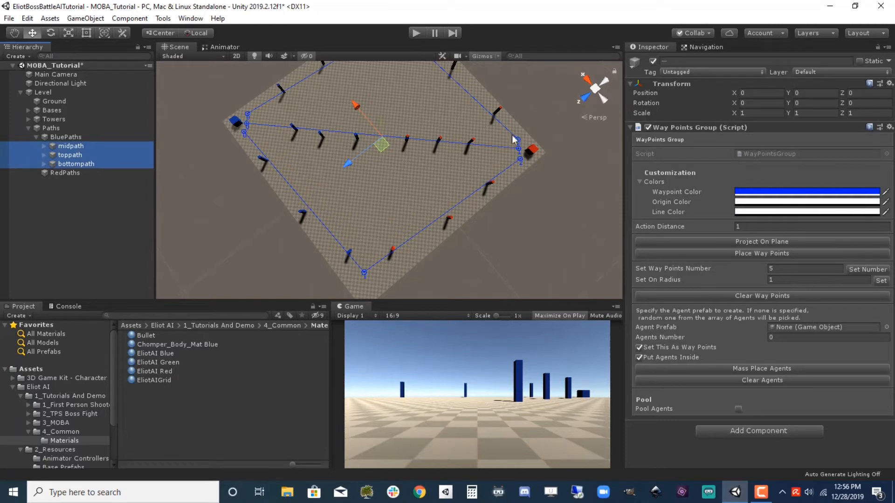
{"action": "left_click", "coordinate": [760, 226]}
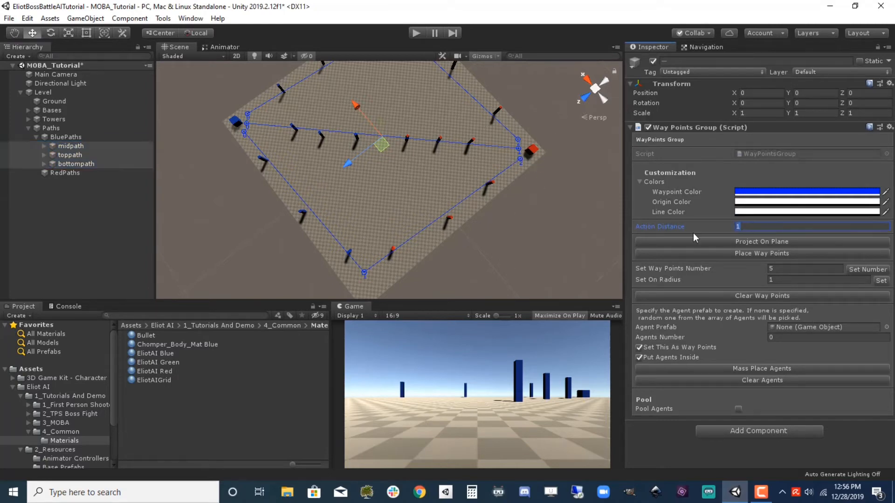
{"action": "type", "text": "2"}
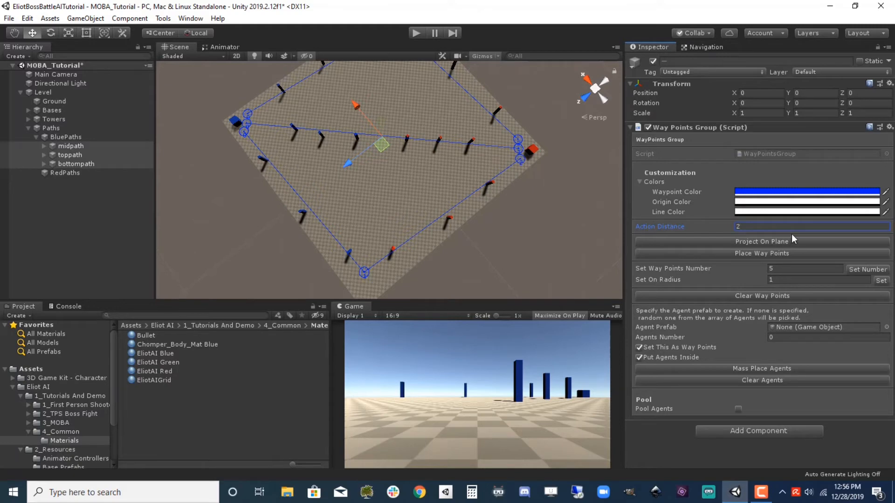
Duplicate the three blue paths and move the copies under RedPaths.
{"action": "left_click", "coordinate": [71, 146]}
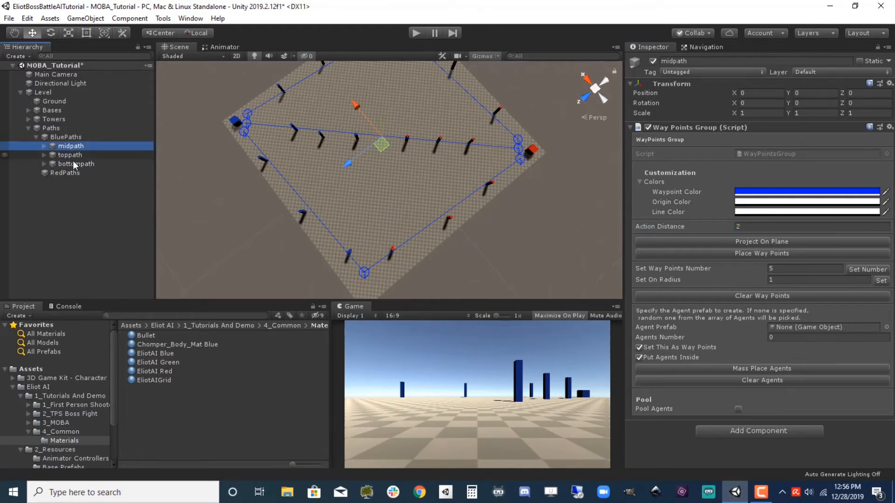
{"action": "left_click", "coordinate": [73, 163], "text": "shift"}
{"action": "key", "text": "ctrl+d"}
{"action": "left_click_drag", "start_coordinate": [87, 171], "coordinate": [66, 200]}
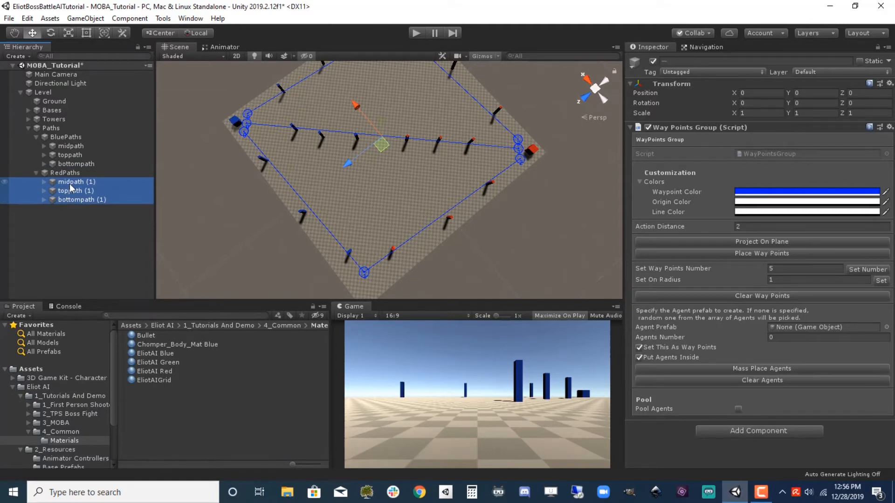
Rotate the RedPaths object 180 degrees about the Y axis.
{"action": "left_click", "coordinate": [79, 173]}
{"action": "left_click", "coordinate": [816, 103]}
{"action": "type", "text": "180"}
Set the waypoint color of the three paths under RedPaths to red, FF0000.
{"action": "left_click", "coordinate": [79, 182]}
{"action": "left_click", "coordinate": [81, 200], "text": "shift"}
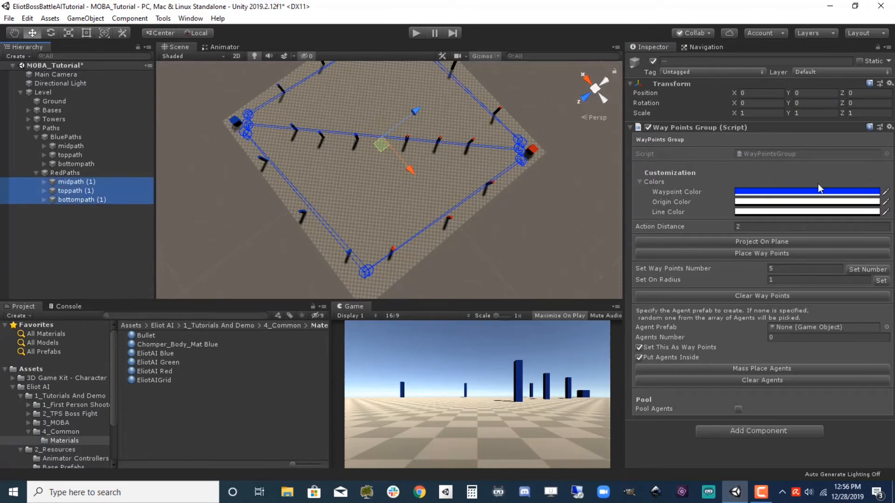
{"action": "left_click", "coordinate": [805, 190]}
{"action": "left_click", "coordinate": [802, 155]}
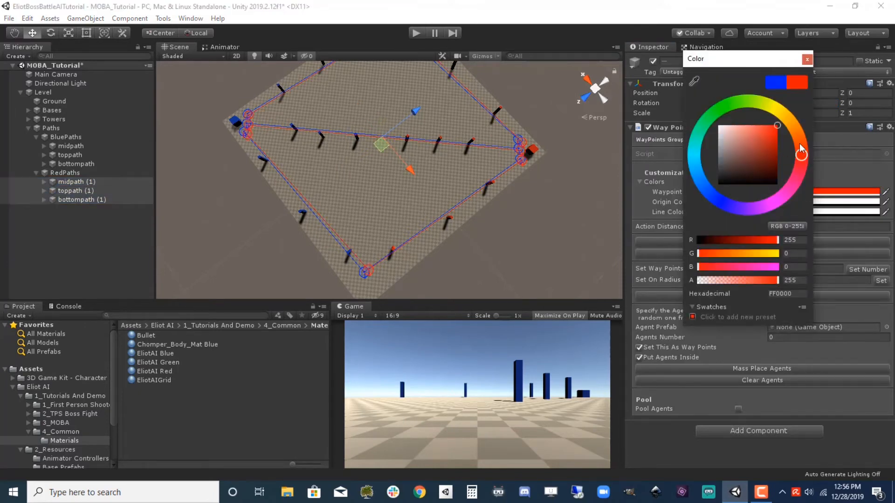
{"action": "left_click", "coordinate": [806, 60]}
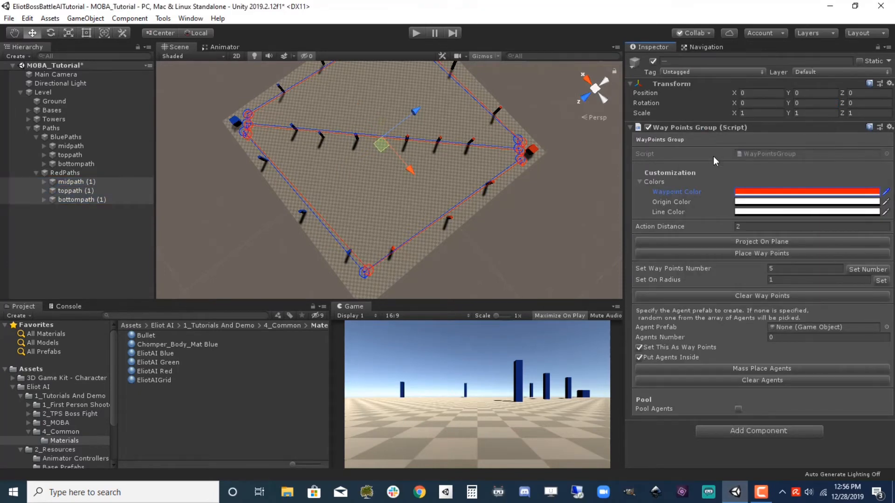
{"action": "left_click_drag", "start_coordinate": [507, 222], "coordinate": [527, 229], "text": "alt"}
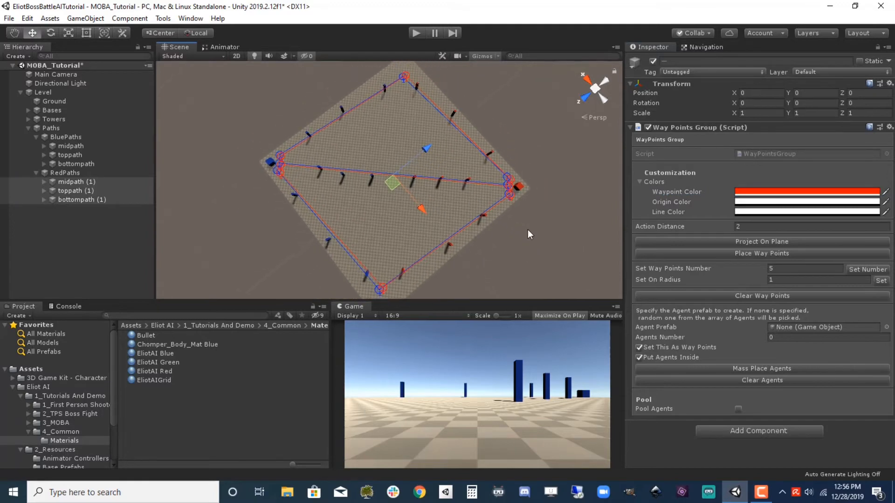
Collapse RedPaths, BluePaths, Paths and Level in the hierarchy and clear the selection.
{"action": "left_click", "coordinate": [36, 172]}
{"action": "left_click", "coordinate": [36, 137]}
{"action": "left_click", "coordinate": [29, 128]}
{"action": "left_click", "coordinate": [20, 92]}
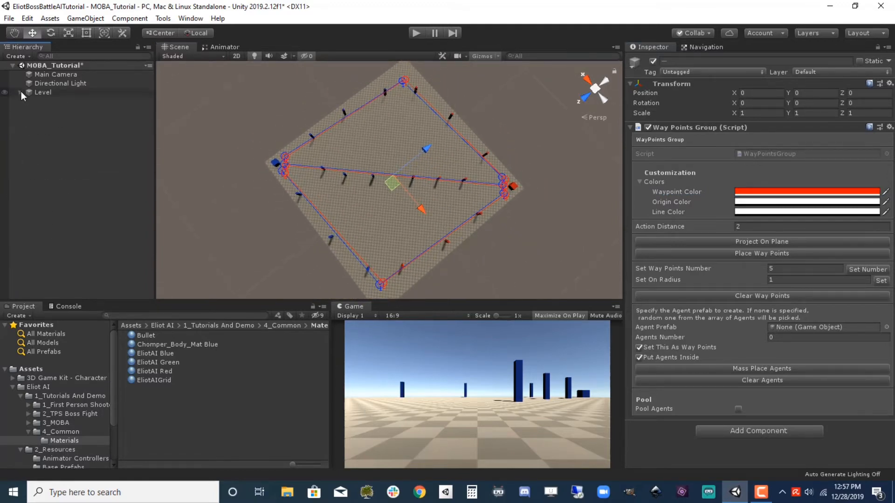
{"action": "left_click", "coordinate": [97, 214]}
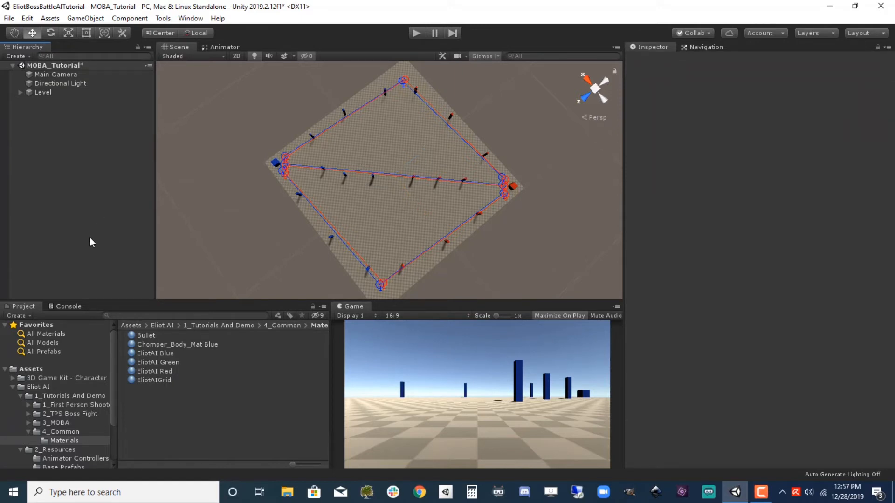
Place EliotAIBaseAgentPrefab from the 2_Resources Base Prefabs folder on the ground and unpack the prefab completely.
{"action": "left_click", "coordinate": [20, 396]}
{"action": "left_click", "coordinate": [27, 390]}
{"action": "left_click", "coordinate": [67, 404]}
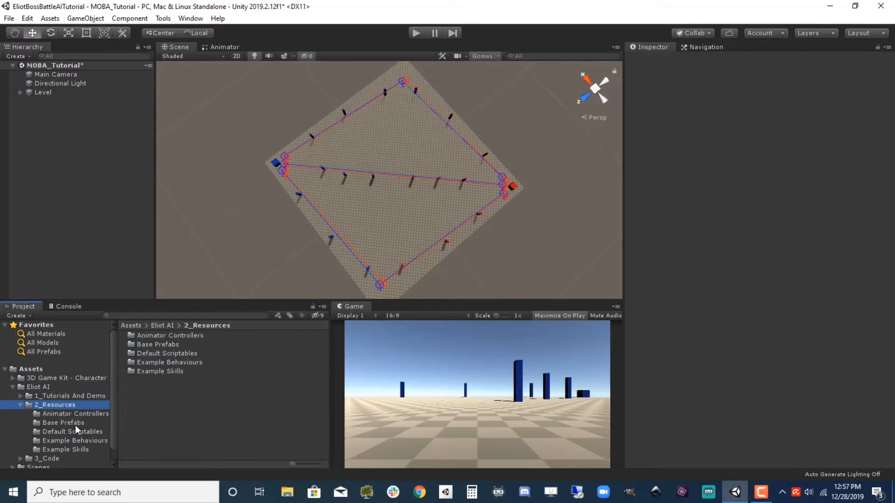
{"action": "left_click", "coordinate": [74, 423]}
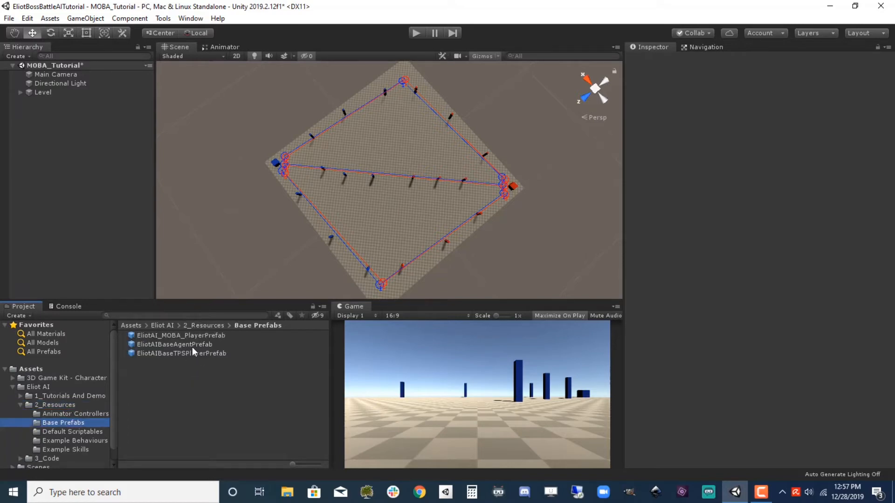
{"action": "left_click", "coordinate": [198, 347]}
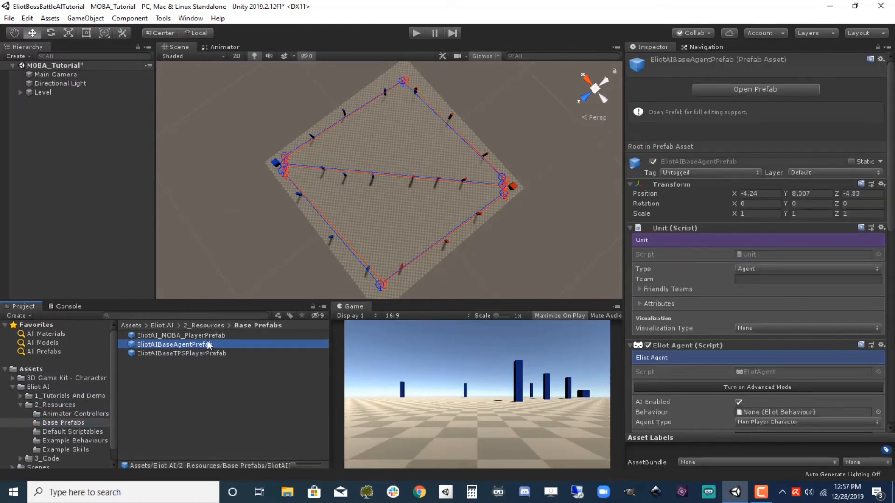
{"action": "left_click_drag", "start_coordinate": [199, 346], "coordinate": [426, 256]}
{"action": "key", "text": "f"}
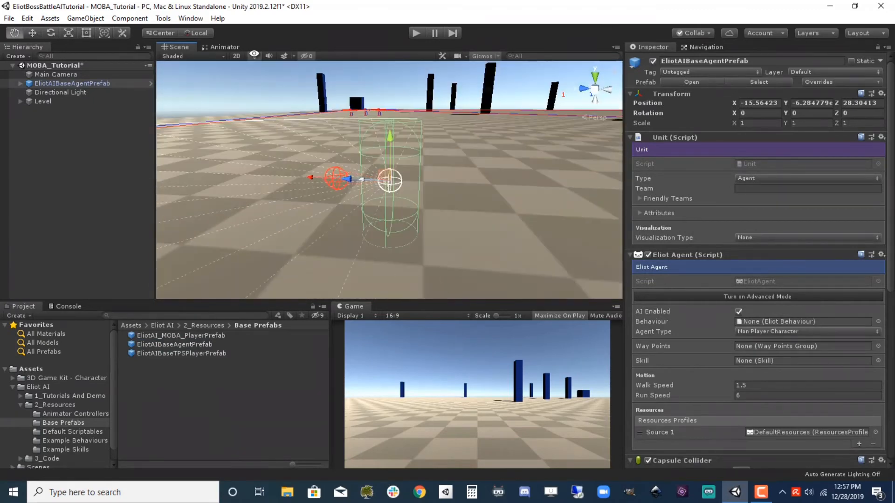
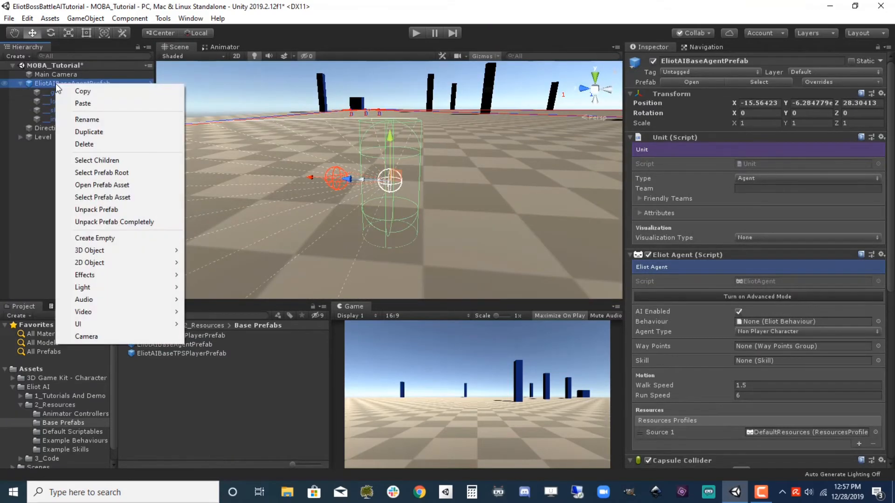
{"action": "left_click", "coordinate": [137, 224]}
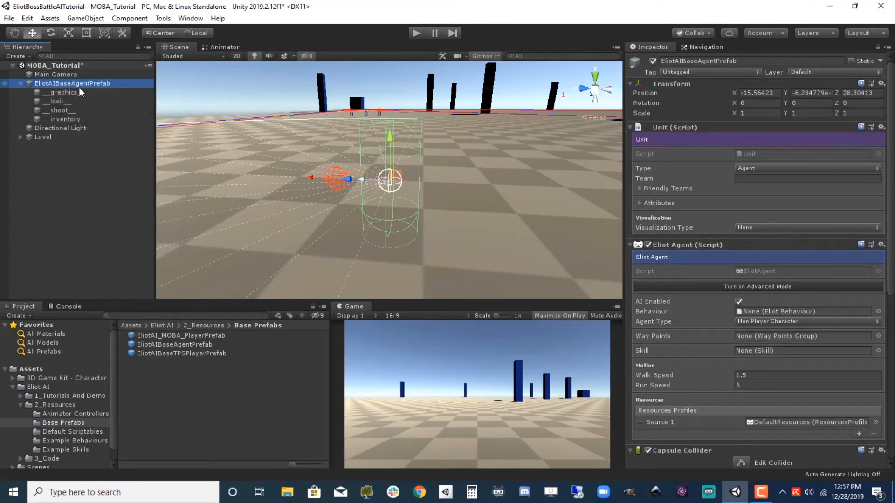
Add the Chomper model from the 3D Game Kit character pack as a child of the agent's __graphics__ object.
{"action": "left_click", "coordinate": [20, 387]}
{"action": "left_click", "coordinate": [13, 387]}
{"action": "left_click", "coordinate": [17, 380]}
{"action": "left_click", "coordinate": [13, 378]}
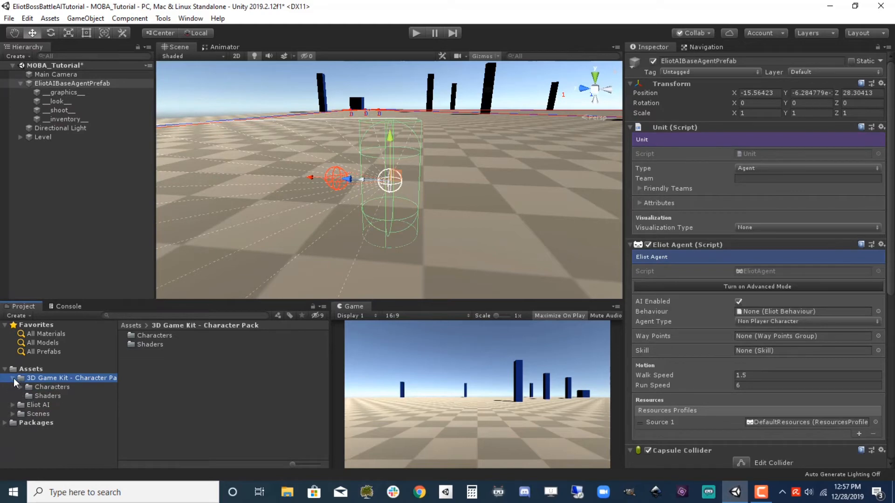
{"action": "left_click", "coordinate": [20, 387]}
{"action": "left_click", "coordinate": [29, 395]}
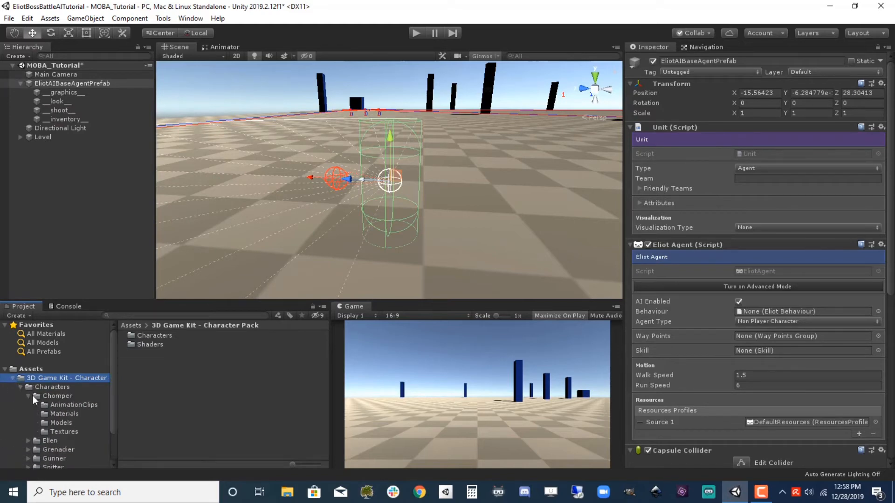
{"action": "left_click", "coordinate": [61, 423]}
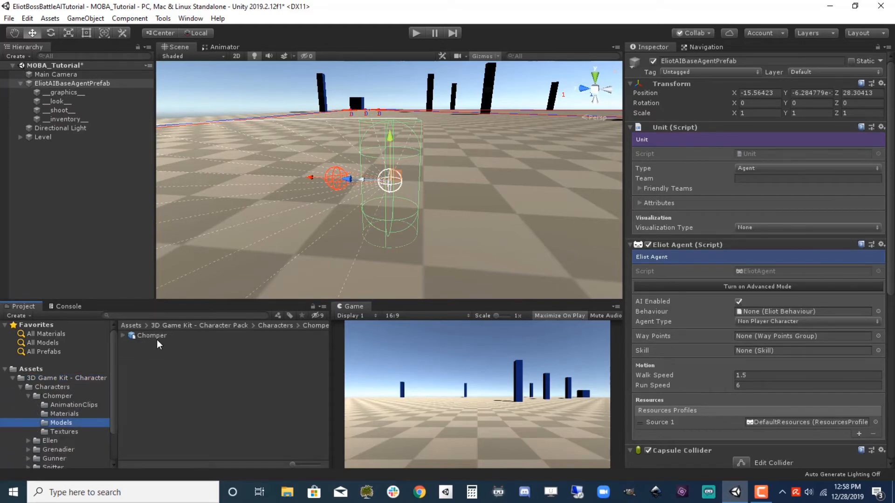
{"action": "left_click_drag", "start_coordinate": [159, 341], "coordinate": [75, 94]}
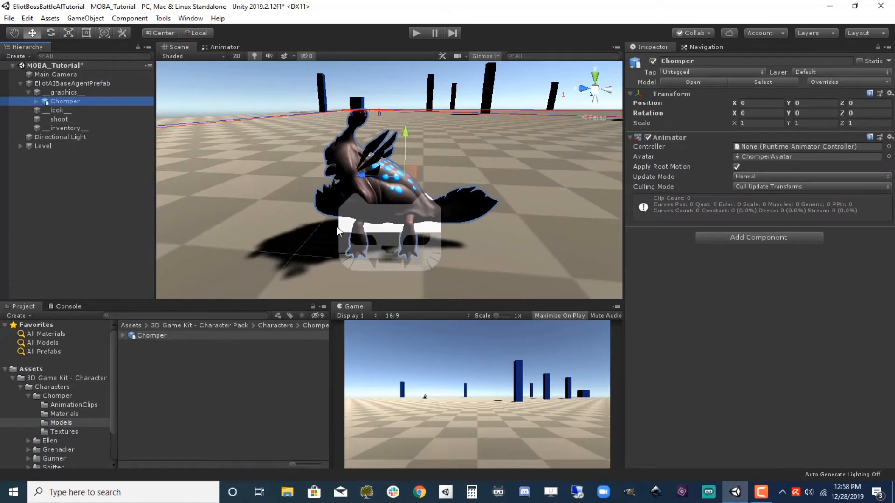
Assign EliotAIBaseAnimatorController_MAKE_A_DUPLICATE_OF_THIS as Chomper's Animator controller and locate that asset in the project.
{"action": "left_click", "coordinate": [889, 147]}
{"action": "left_click", "coordinate": [757, 215]}
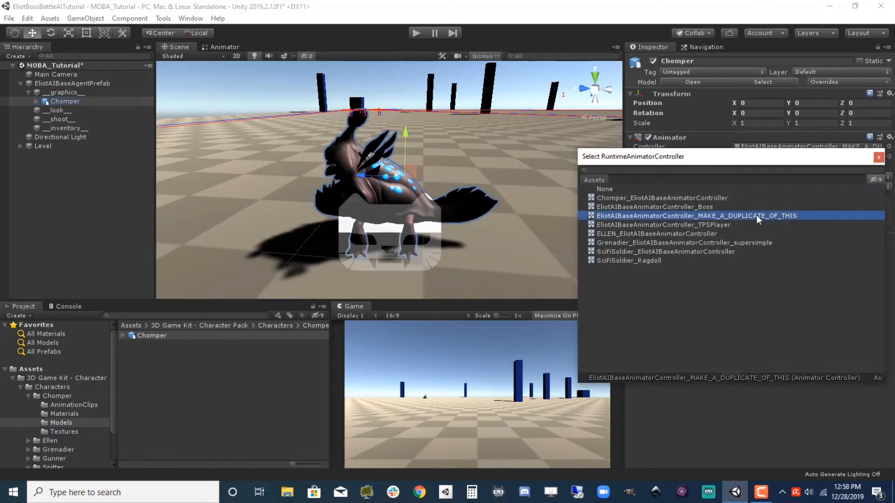
{"action": "left_click", "coordinate": [407, 225]}
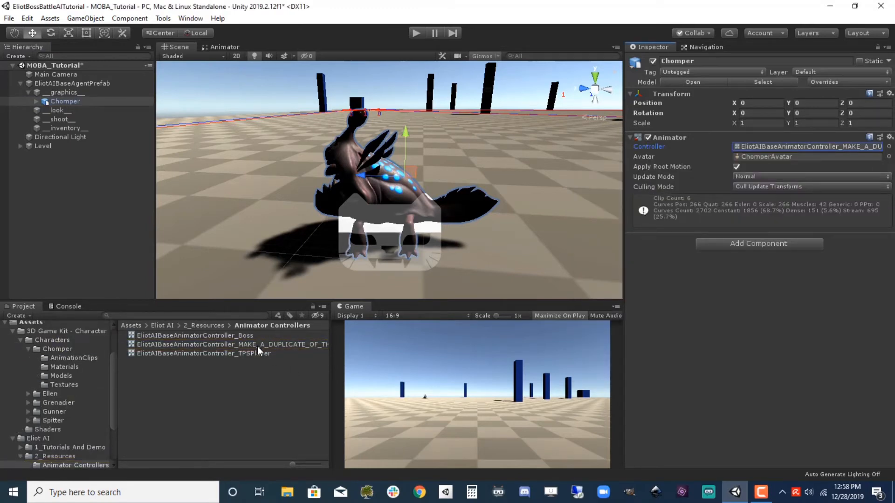
Duplicate the EliotAIBaseAnimatorController_MAKE_A_DUPLICATE_OF_THIS asset and rename the copy EliotAIBaseAnimatorController_Minion.
{"action": "left_click", "coordinate": [257, 346]}
{"action": "key", "text": "ctrl+d"}
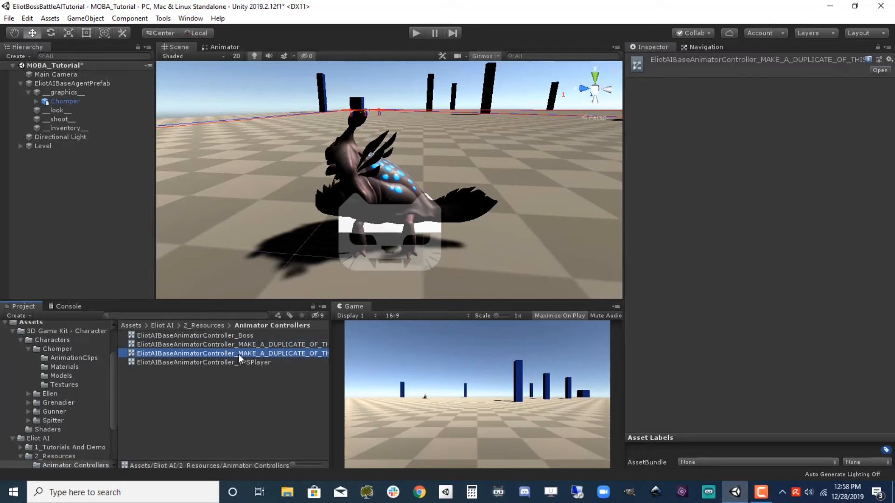
{"action": "left_click", "coordinate": [239, 354]}
{"action": "key", "text": "shift+End"}
{"action": "type", "text": "Minion"}
{"action": "key", "text": "Return"}
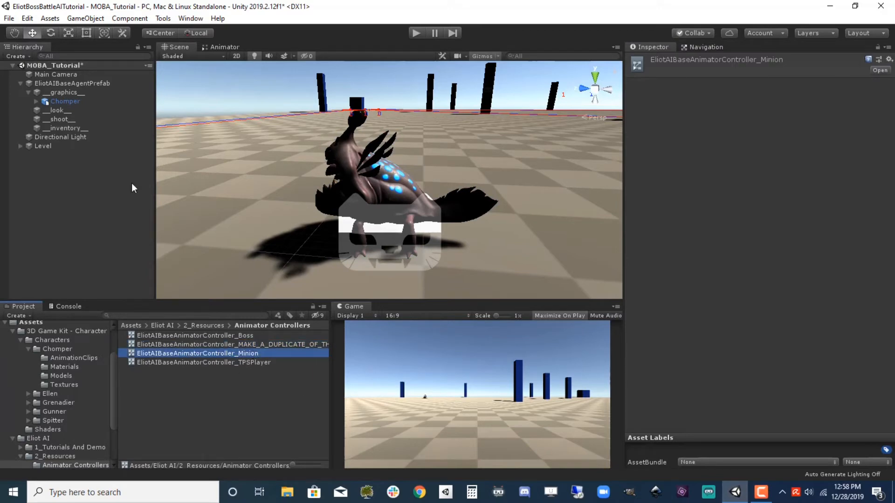
Assign EliotAIBaseAnimatorController_Minion to Chomper's Animator and turn off Apply Root Motion.
{"action": "left_click", "coordinate": [65, 102]}
{"action": "left_click_drag", "start_coordinate": [198, 353], "coordinate": [774, 146]}
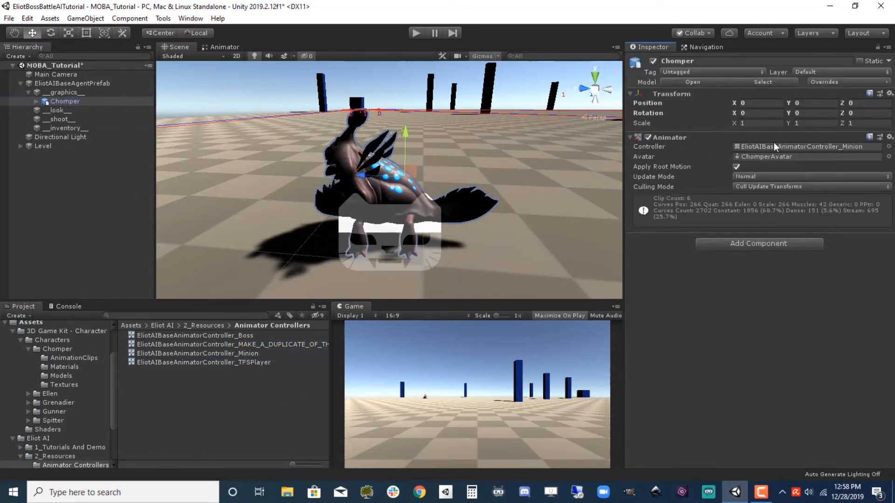
{"action": "left_click", "coordinate": [738, 166]}
Open the Minion animator controller and set the Death state's motion to the ChomperHit3 clip from Chomper's AnimationClips folder.
{"action": "double_click", "coordinate": [764, 145]}
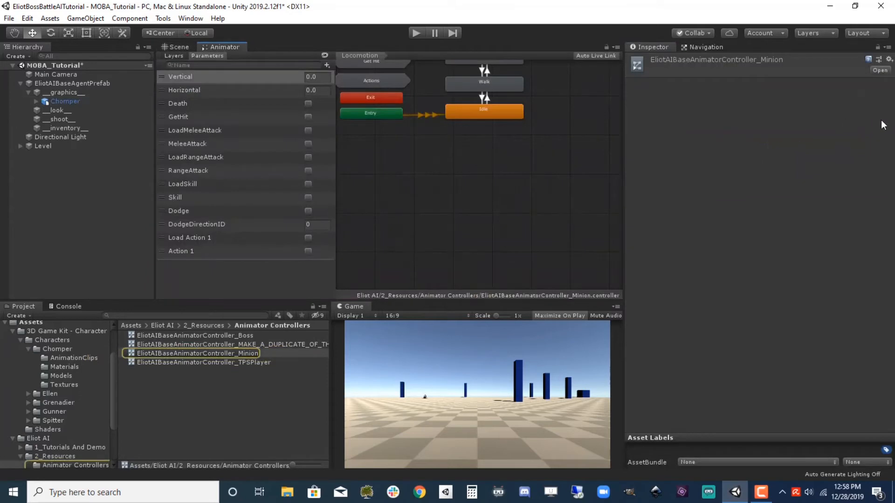
{"action": "left_click", "coordinate": [453, 170]}
{"action": "middle_click_drag", "start_coordinate": [478, 92], "coordinate": [537, 176]}
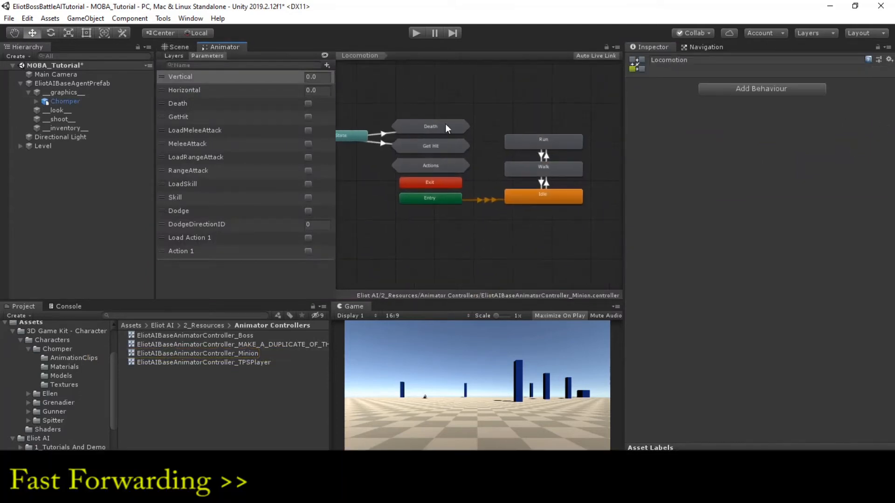
{"action": "double_click", "coordinate": [445, 124]}
{"action": "left_click", "coordinate": [468, 177]}
{"action": "left_click", "coordinate": [74, 357]}
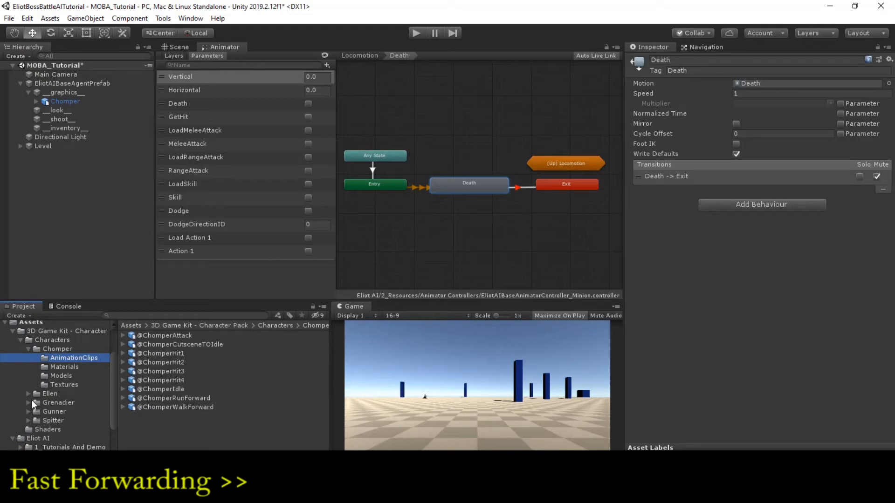
{"action": "left_click", "coordinate": [123, 380]}
{"action": "left_click", "coordinate": [123, 372]}
{"action": "left_click", "coordinate": [123, 363]}
{"action": "left_click", "coordinate": [123, 354]}
{"action": "scroll", "coordinate": [164, 397], "scroll_direction": "down", "scroll_amount": 4}
{"action": "left_click_drag", "start_coordinate": [164, 385], "coordinate": [779, 85]}
Set the motion of the GetHit state inside the Get Hit sub-state machine to ChomperHit1.
{"action": "left_click", "coordinate": [359, 55]}
{"action": "double_click", "coordinate": [445, 144]}
{"action": "left_click", "coordinate": [497, 196]}
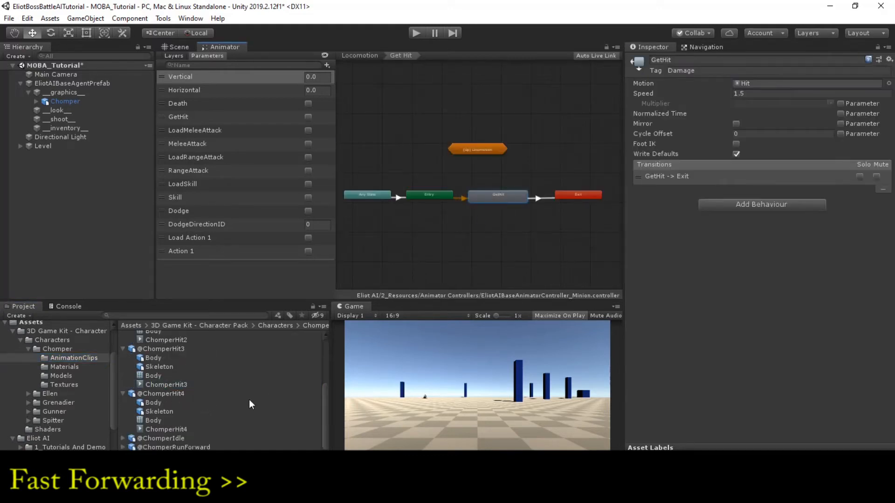
{"action": "left_click_drag", "start_coordinate": [325, 402], "coordinate": [325, 357]}
{"action": "left_click_drag", "start_coordinate": [156, 391], "coordinate": [764, 85]}
Set the motion of the attack state inside the Actions sub-state machine to ChomperAttack.
{"action": "left_click", "coordinate": [362, 57]}
{"action": "double_click", "coordinate": [429, 186]}
{"action": "left_click", "coordinate": [424, 197]}
{"action": "left_click", "coordinate": [123, 335]}
{"action": "left_click_drag", "start_coordinate": [163, 372], "coordinate": [752, 86]}
In the Locomotion layer, set the Idle state's motion to ChomperIdle and the Walk state's motion to ChomperWalkForward.
{"action": "left_click", "coordinate": [370, 56]}
{"action": "left_click", "coordinate": [559, 197]}
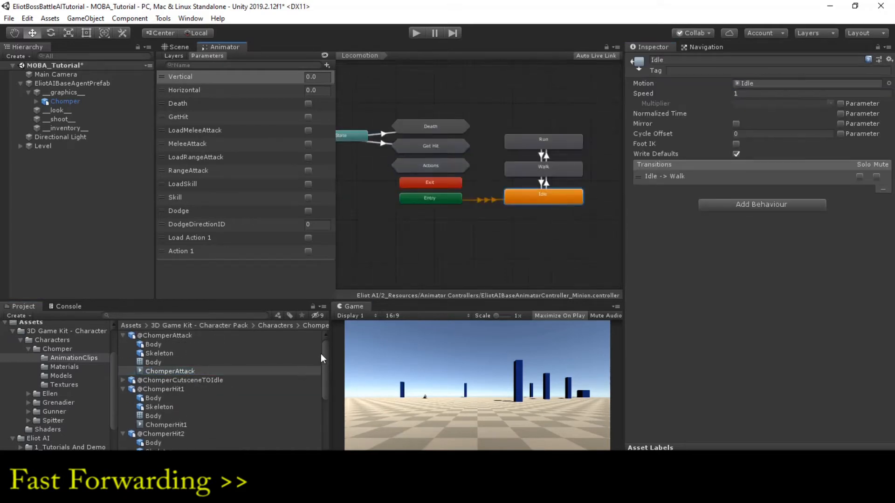
{"action": "scroll", "coordinate": [154, 420], "scroll_direction": "down", "scroll_amount": 10}
{"action": "left_click_drag", "start_coordinate": [159, 429], "coordinate": [743, 85]}
{"action": "left_click", "coordinate": [543, 169]}
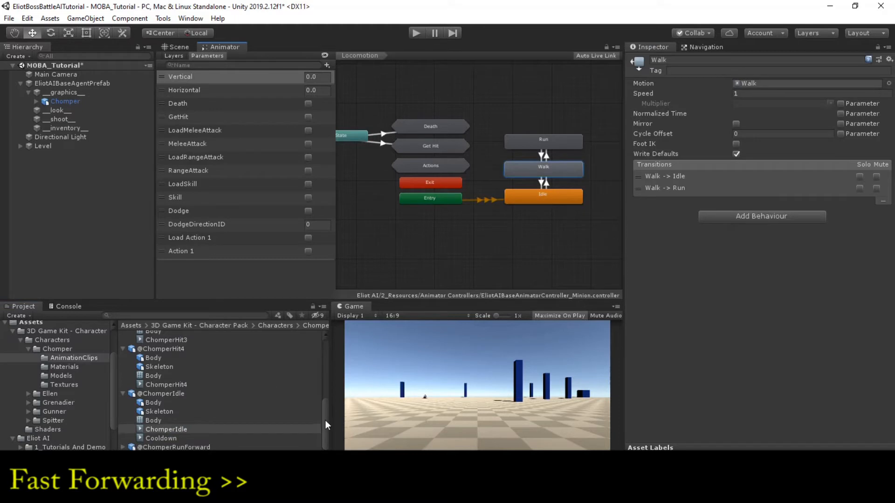
{"action": "left_click_drag", "start_coordinate": [325, 422], "coordinate": [323, 441]}
{"action": "left_click_drag", "start_coordinate": [166, 457], "coordinate": [799, 85]}
Set the Run state's motion to ChomperRunForward and save the scene.
{"action": "left_click", "coordinate": [543, 142]}
{"action": "left_click", "coordinate": [123, 412]}
{"action": "key", "text": "ctrl+s"}
Add MOBA Example Attributes as a second attributes source on EliotAIBaseAgentPrefab and set its Type to Minion.
{"action": "left_click", "coordinate": [180, 48]}
{"action": "left_click", "coordinate": [72, 83]}
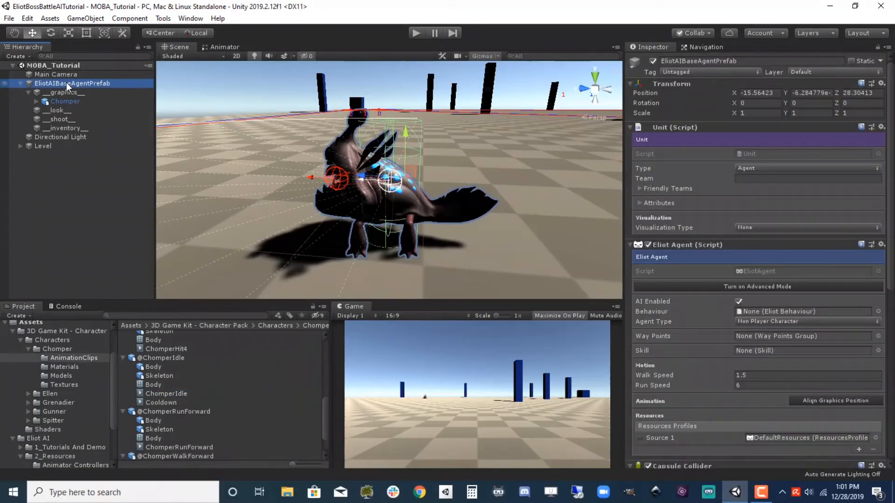
{"action": "left_click", "coordinate": [639, 203]}
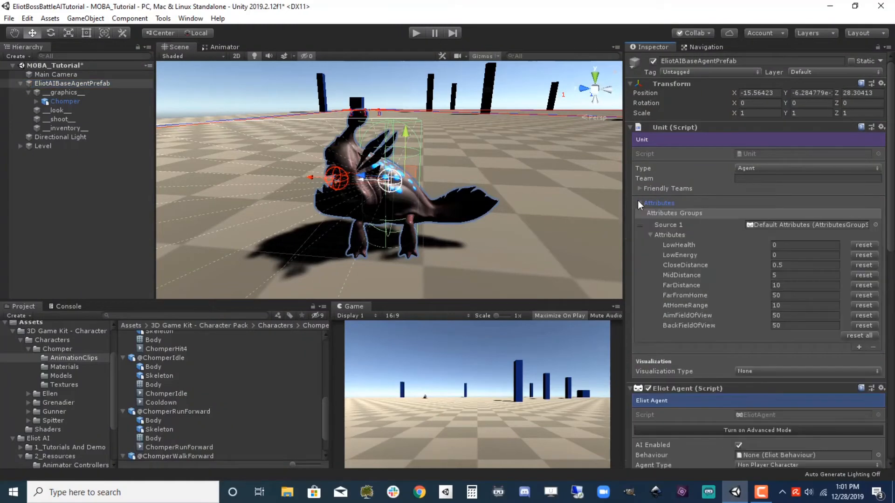
{"action": "left_click", "coordinate": [692, 225]}
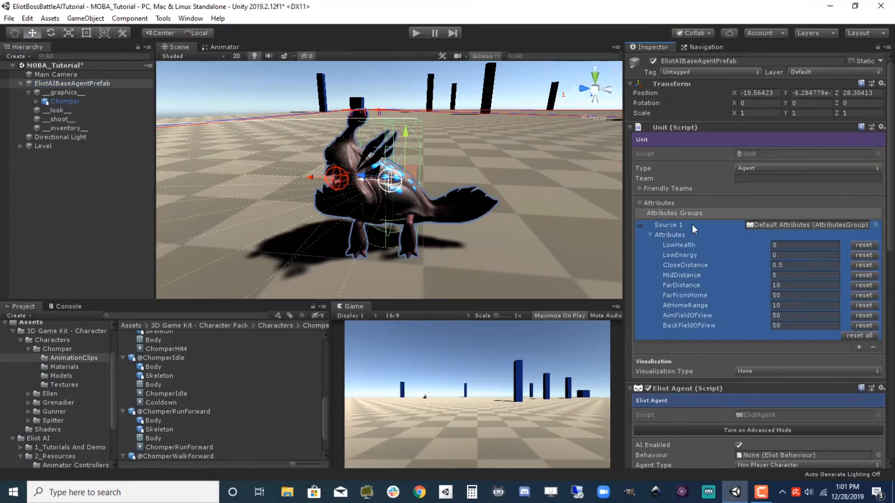
{"action": "left_click", "coordinate": [858, 348]}
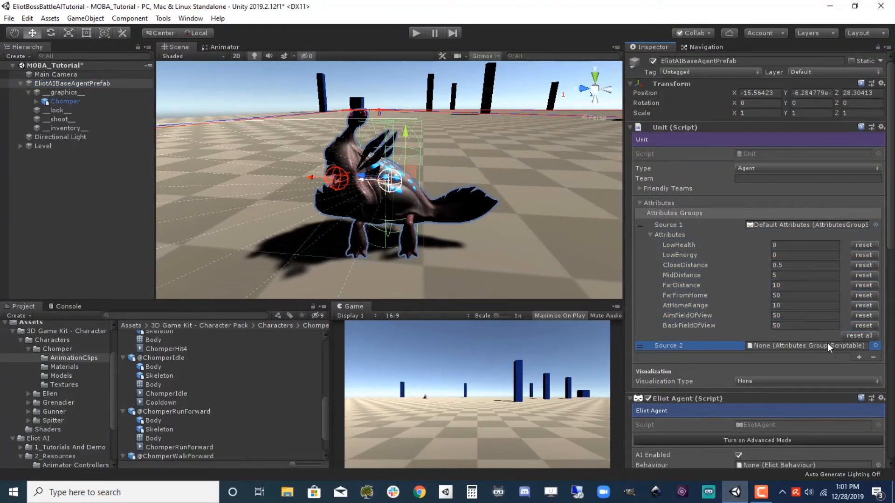
{"action": "left_click", "coordinate": [876, 346]}
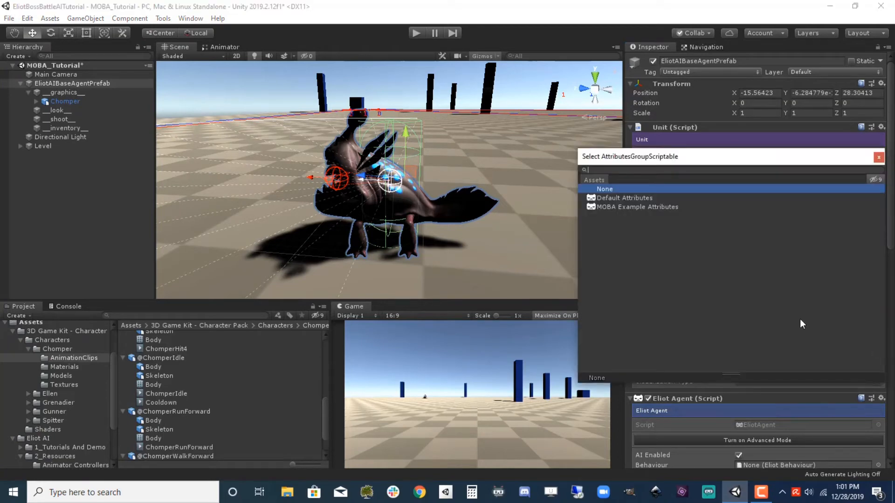
{"action": "left_click", "coordinate": [617, 208]}
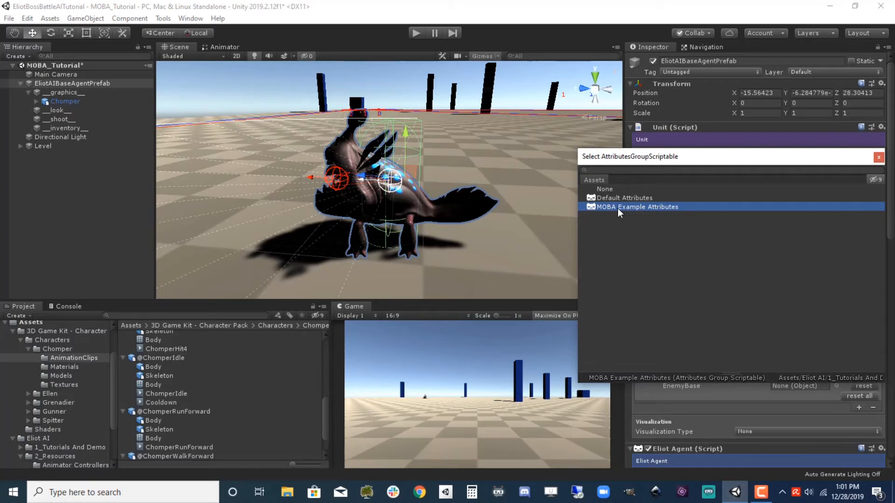
{"action": "double_click", "coordinate": [619, 208]}
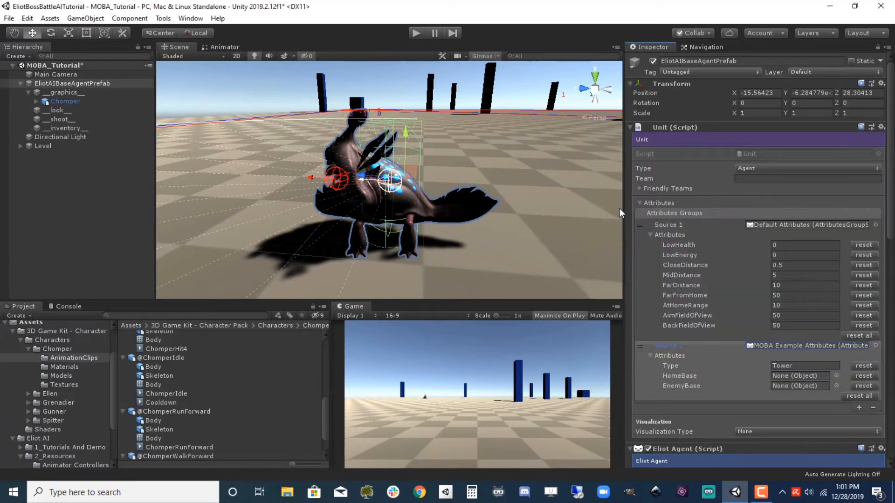
{"action": "left_click", "coordinate": [803, 368]}
{"action": "type", "text": "Minion"}
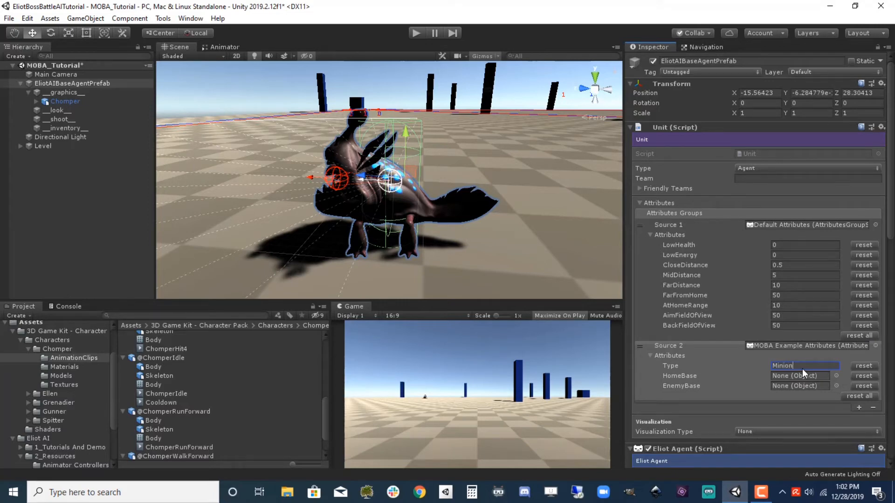
Set the Eliot Agent's Behaviour to MOBA_Minion_EliotAI.
{"action": "scroll", "coordinate": [775, 198], "scroll_direction": "down", "scroll_amount": 10}
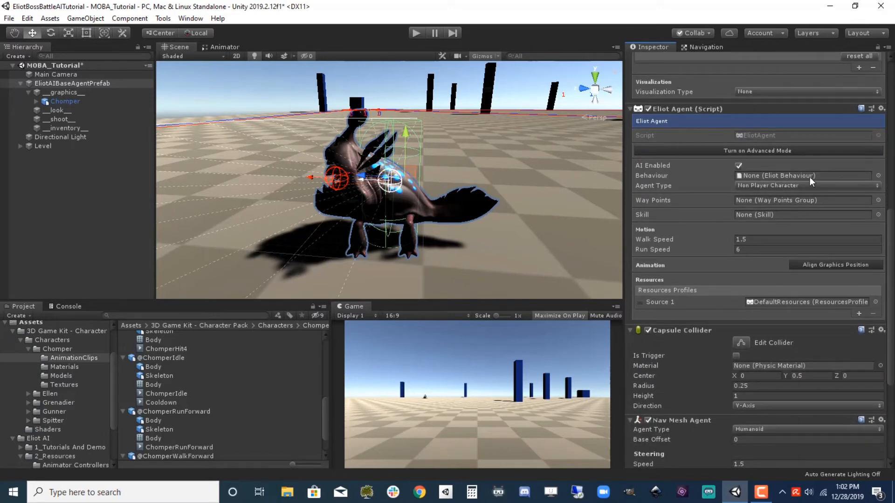
{"action": "left_click", "coordinate": [812, 175]}
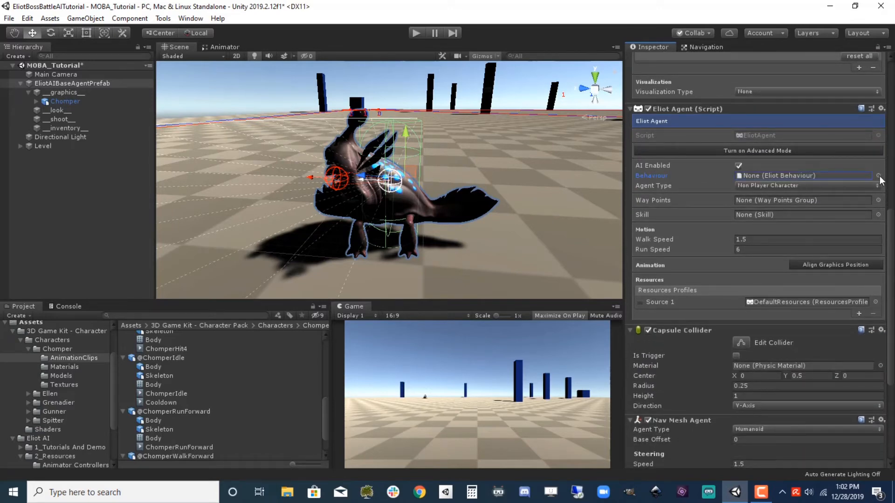
{"action": "left_click", "coordinate": [878, 176]}
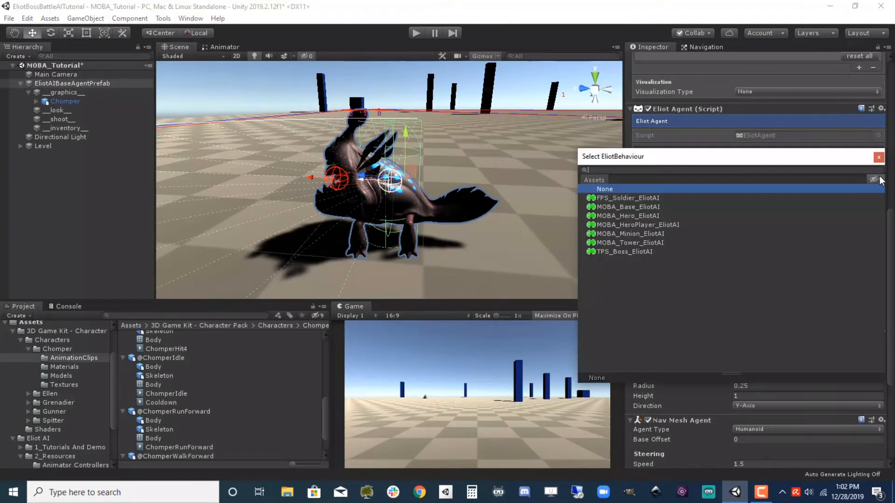
{"action": "left_click", "coordinate": [641, 233]}
{"action": "double_click", "coordinate": [641, 234]}
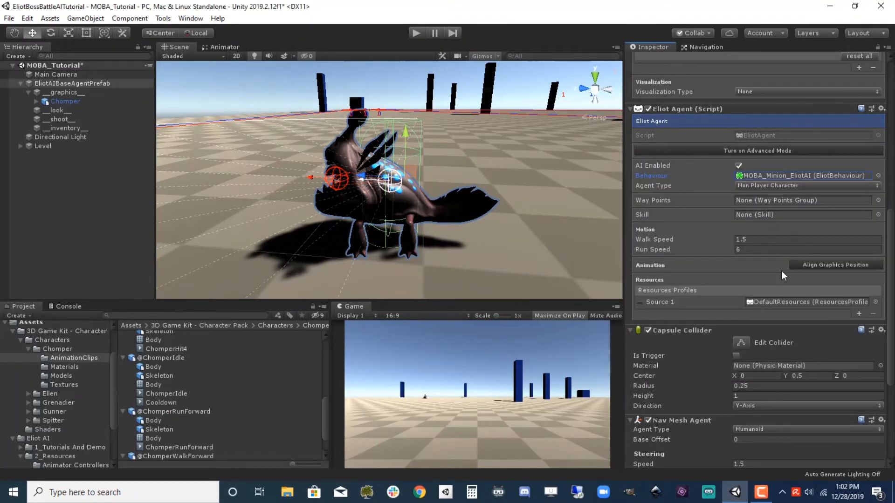
Set the Eliot Agent's Skill to MOBA Minion Melee Attack and align the graphics position.
{"action": "scroll", "coordinate": [887, 252], "scroll_direction": "down", "scroll_amount": 1}
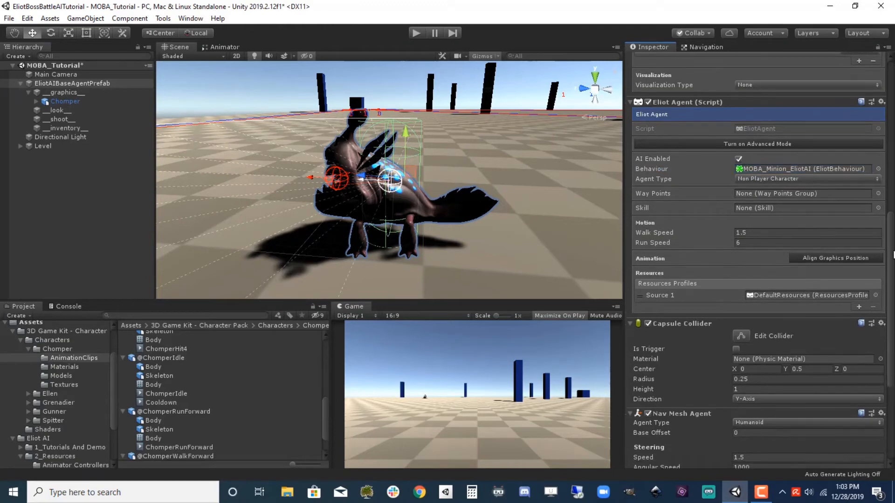
{"action": "left_click", "coordinate": [877, 204]}
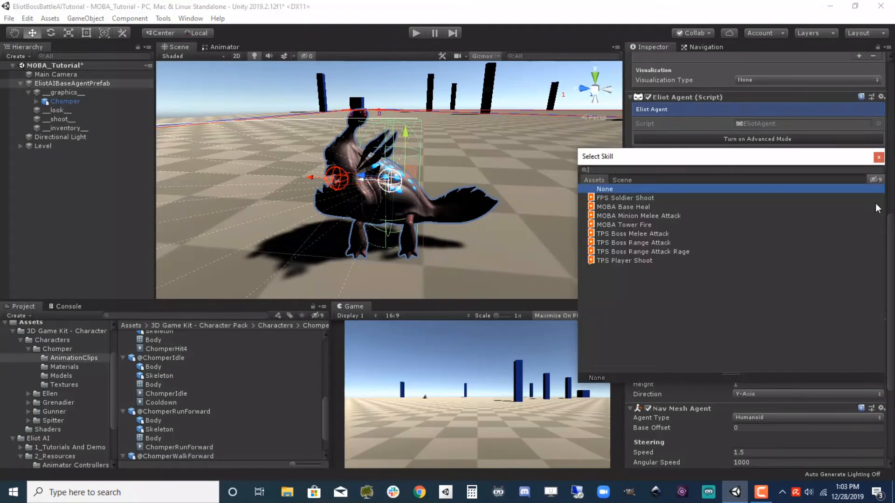
{"action": "left_click", "coordinate": [657, 216]}
{"action": "double_click", "coordinate": [671, 215]}
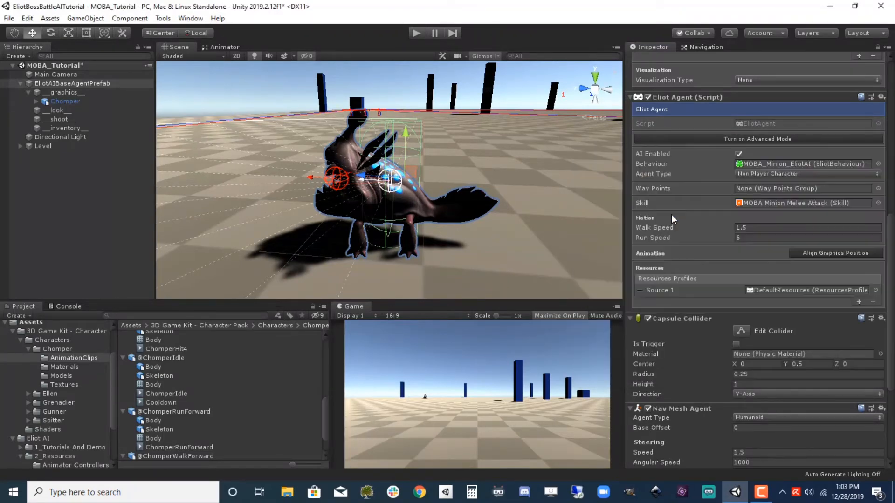
{"action": "left_click", "coordinate": [835, 256]}
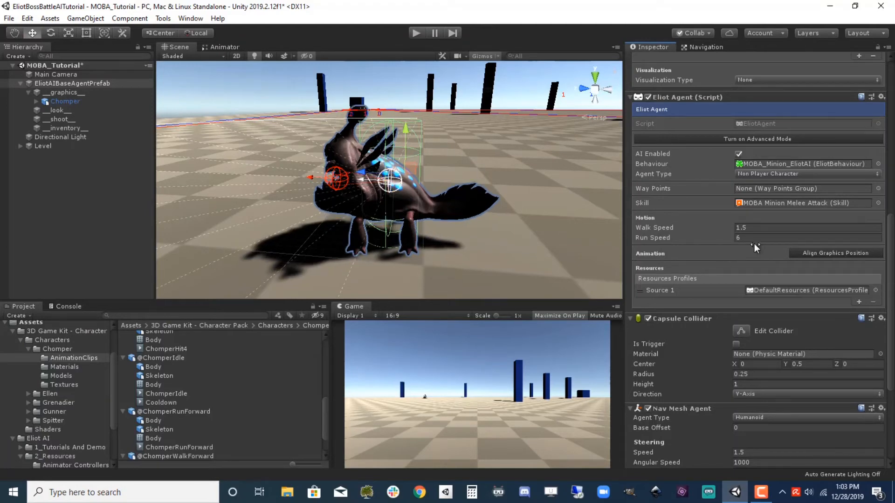
Switch the Eliot Agent to advanced mode, then remove its Resources agent component and add it again.
{"action": "left_click", "coordinate": [758, 139]}
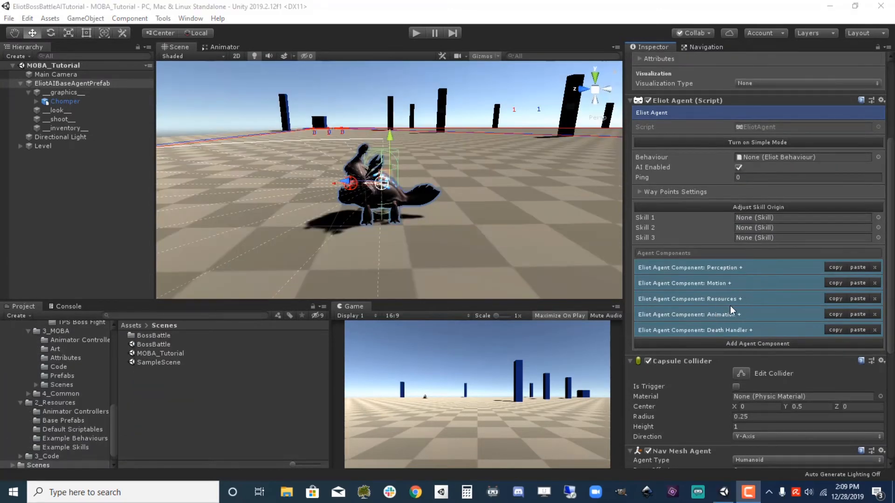
{"action": "left_click", "coordinate": [874, 299]}
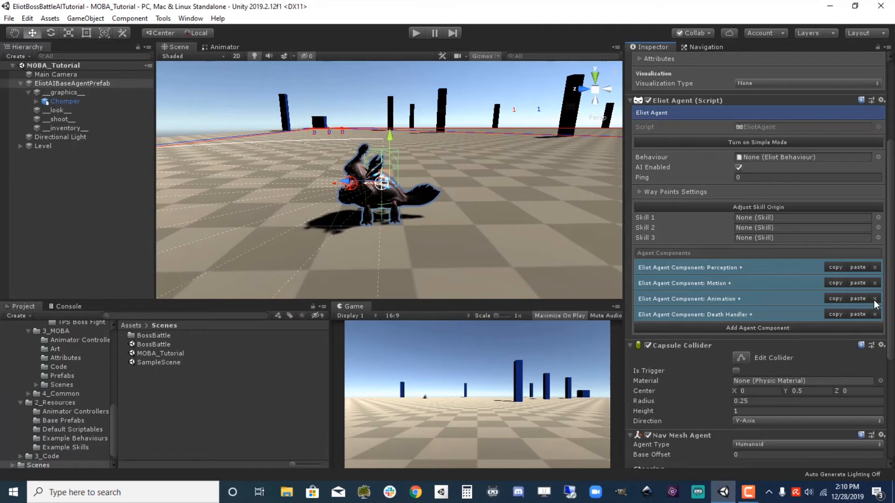
{"action": "left_click", "coordinate": [763, 329]}
{"action": "left_click", "coordinate": [642, 399]}
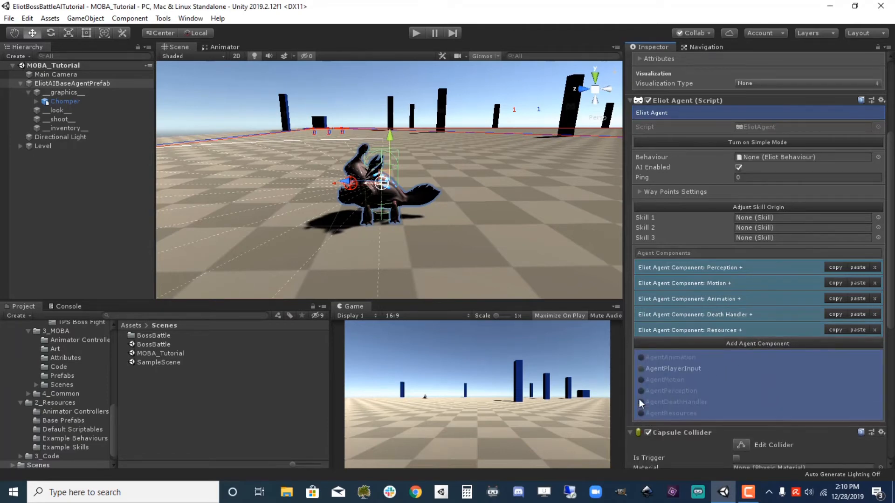
{"action": "left_click", "coordinate": [780, 347]}
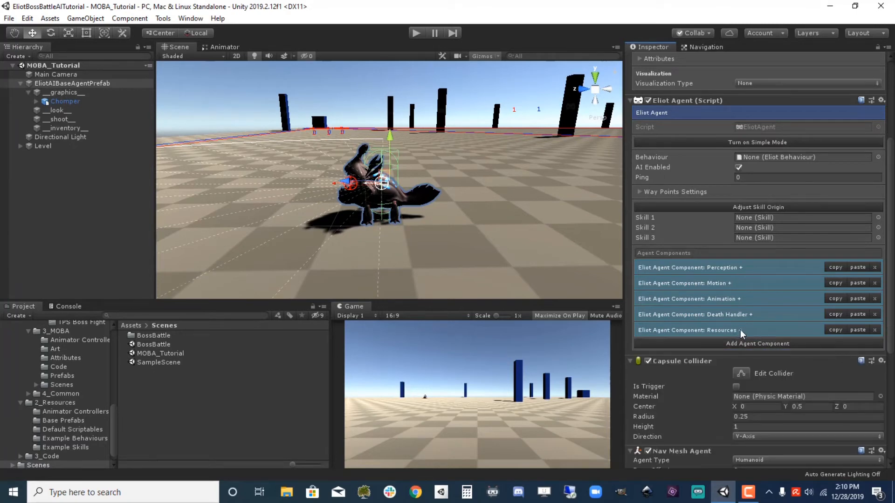
Add a source to the Resources component's resources profiles and assign DefaultResources to it.
{"action": "left_click", "coordinate": [741, 331]}
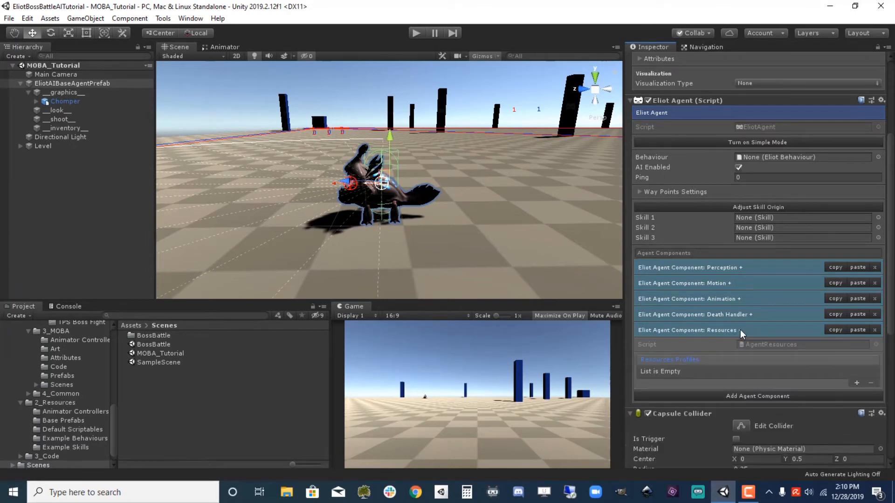
{"action": "left_click", "coordinate": [857, 383]}
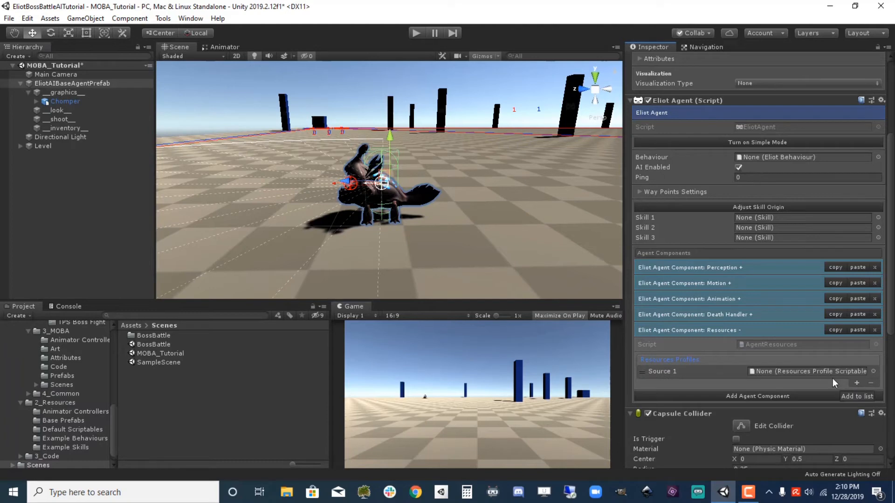
{"action": "left_click", "coordinate": [874, 371]}
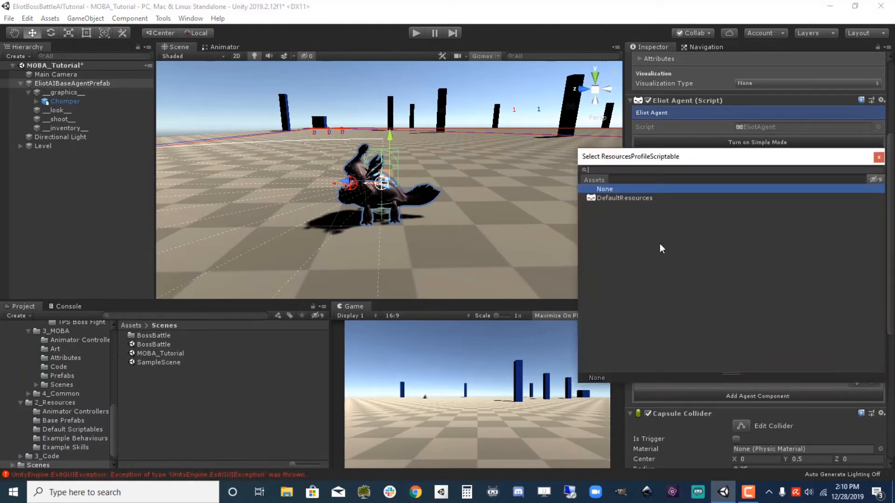
{"action": "left_click", "coordinate": [646, 199]}
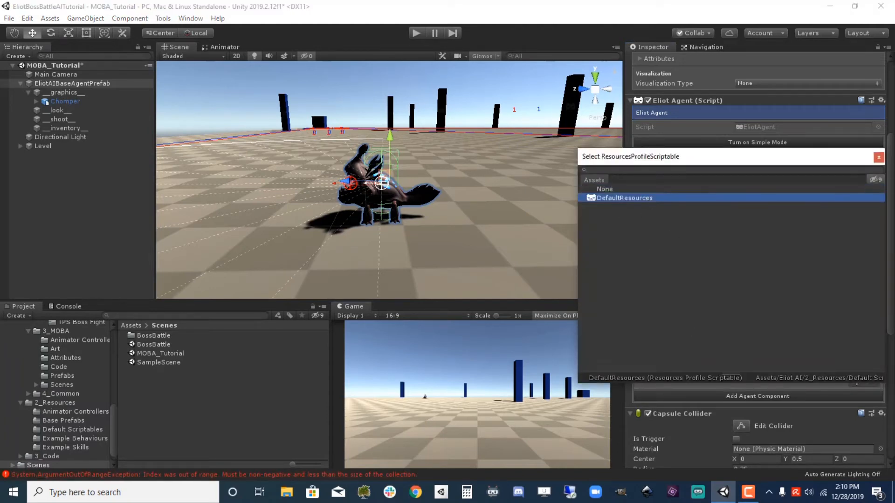
{"action": "left_click", "coordinate": [879, 157]}
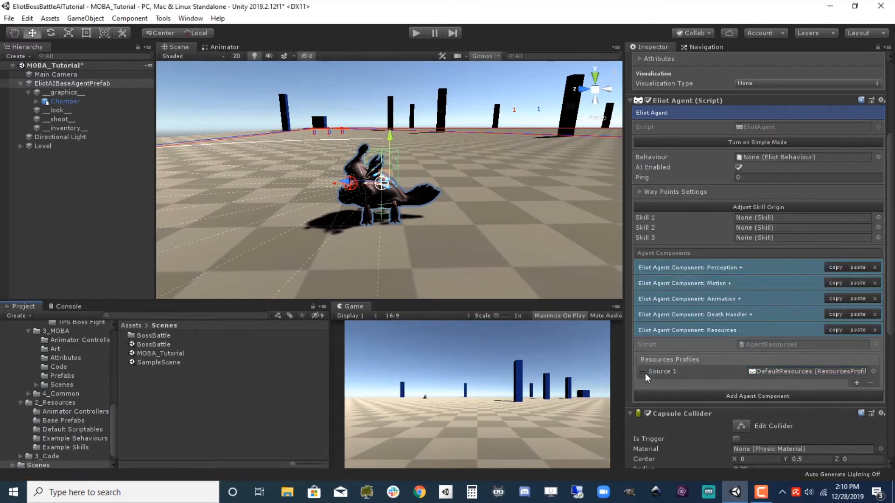
Bind the Health resource's On Empty event to AgentDeathHandler.Die on EliotAIBaseAgentPrefab and save the scene.
{"action": "left_click", "coordinate": [643, 372]}
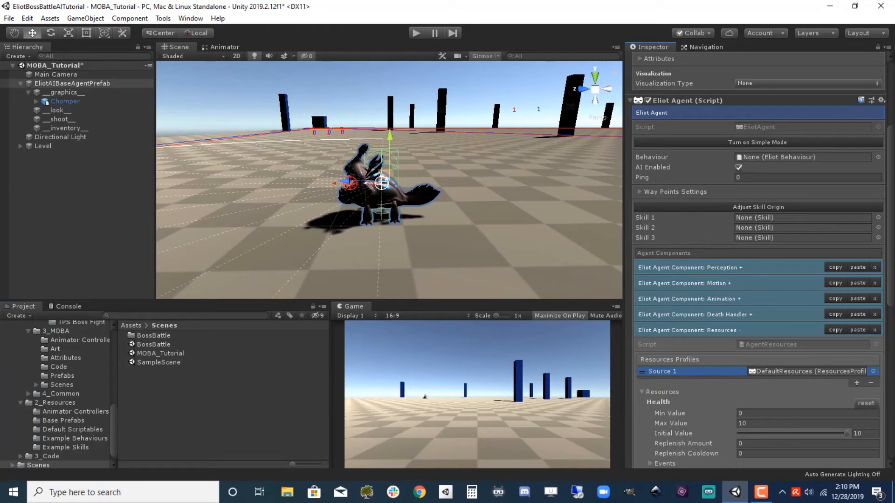
{"action": "left_click_drag", "start_coordinate": [891, 295], "coordinate": [893, 365]}
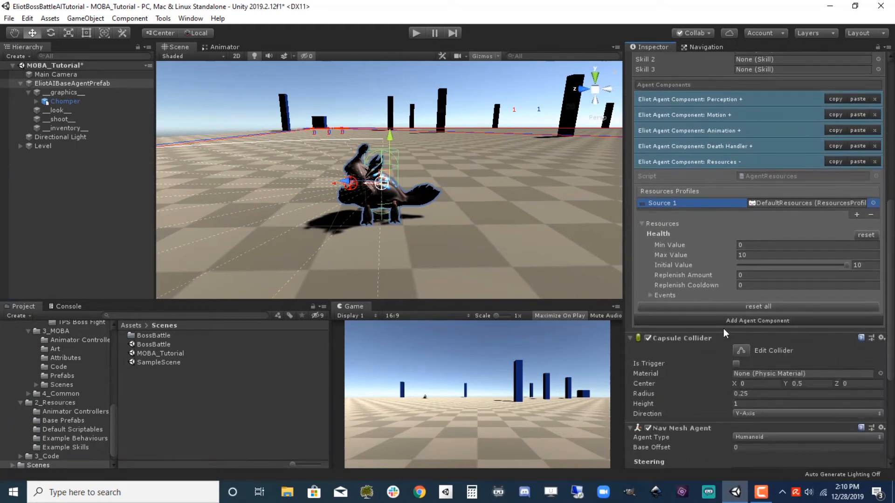
{"action": "left_click", "coordinate": [650, 295]}
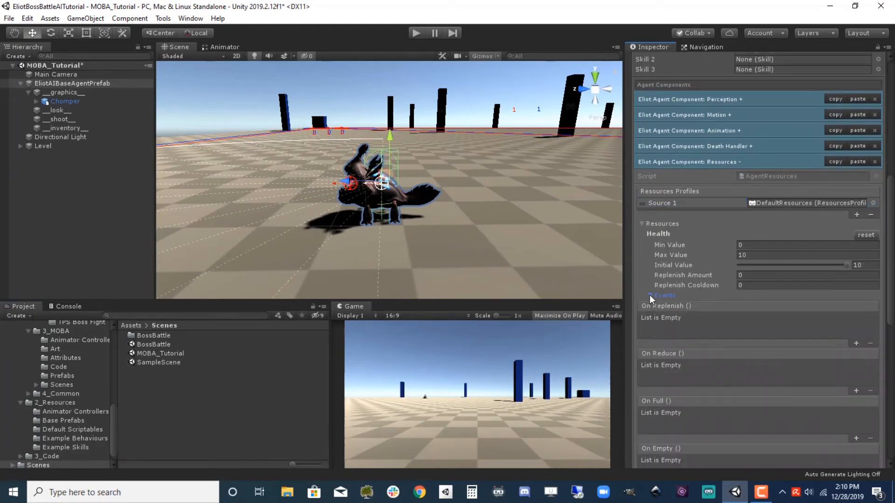
{"action": "scroll", "coordinate": [675, 312], "scroll_direction": "down", "scroll_amount": 5}
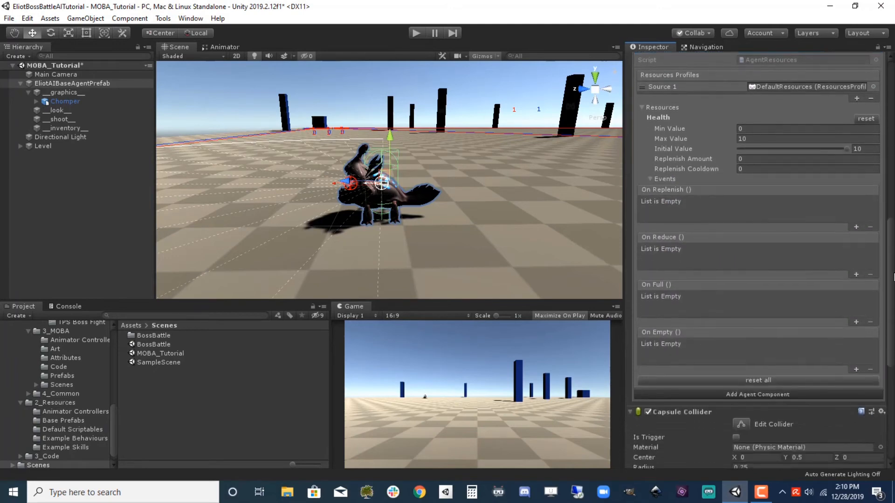
{"action": "left_click", "coordinate": [856, 361]}
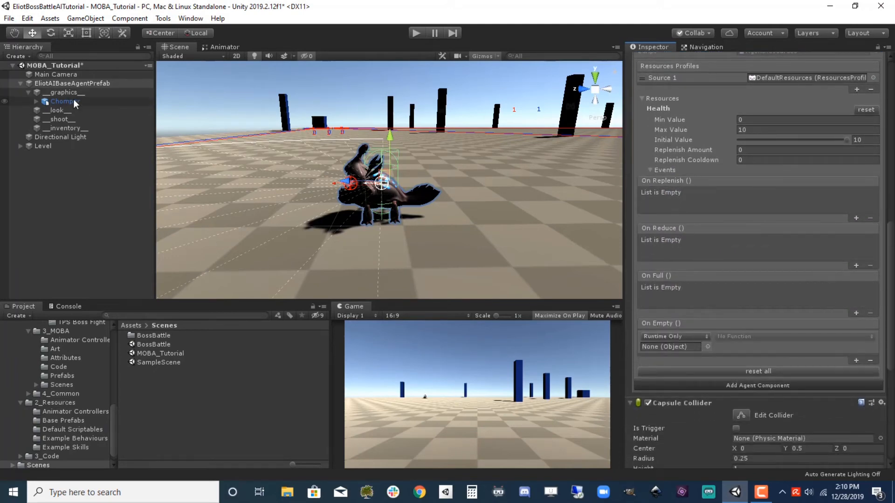
{"action": "left_click_drag", "start_coordinate": [69, 86], "coordinate": [672, 352]}
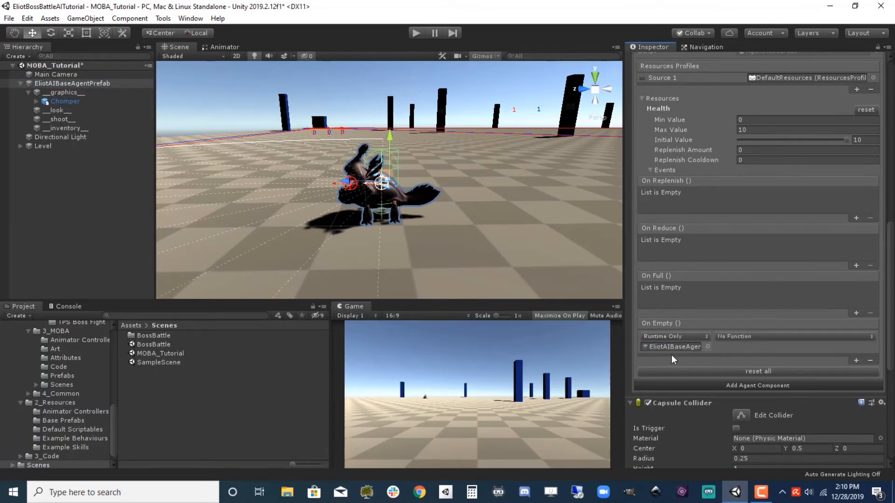
{"action": "left_click", "coordinate": [779, 338]}
{"action": "mouse_move", "coordinate": [777, 324]}
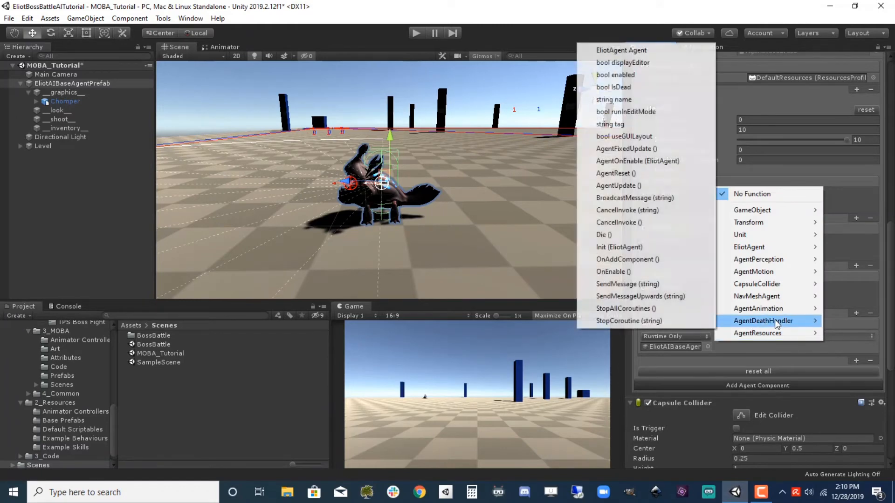
{"action": "left_click", "coordinate": [592, 238]}
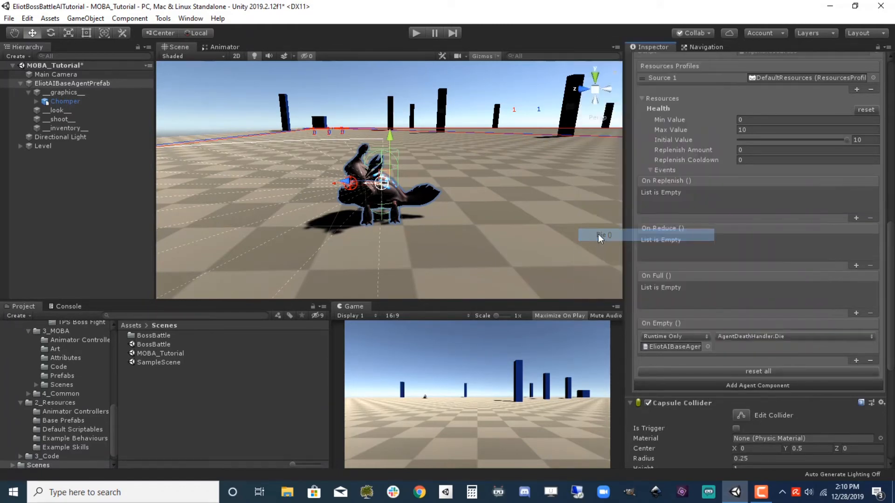
{"action": "key", "text": "ctrl+s"}
{"action": "scroll", "coordinate": [750, 211], "scroll_direction": "up", "scroll_amount": 10}
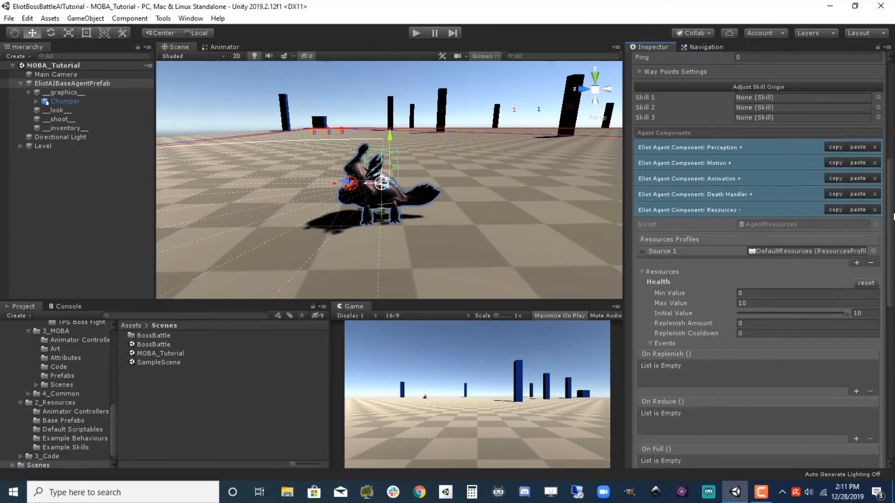
{"action": "left_click", "coordinate": [737, 216]}
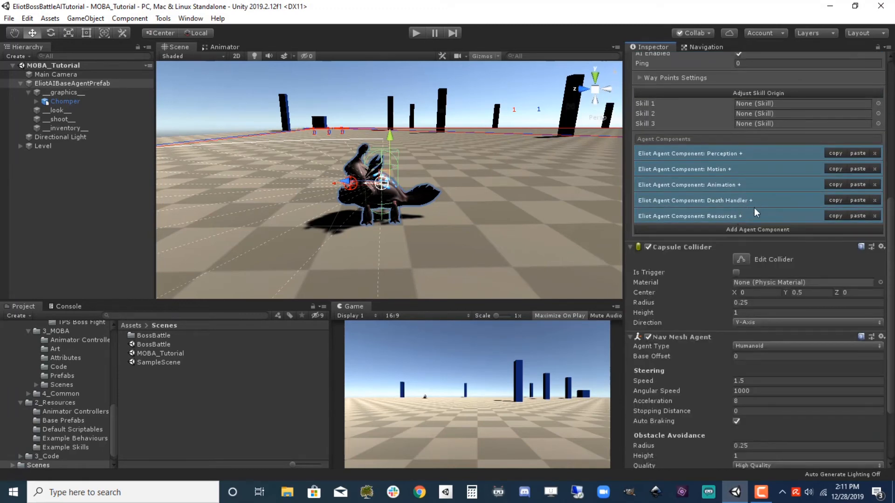
Remove the Death Handler agent component from the Eliot Agent and add it again.
{"action": "left_click", "coordinate": [875, 200]}
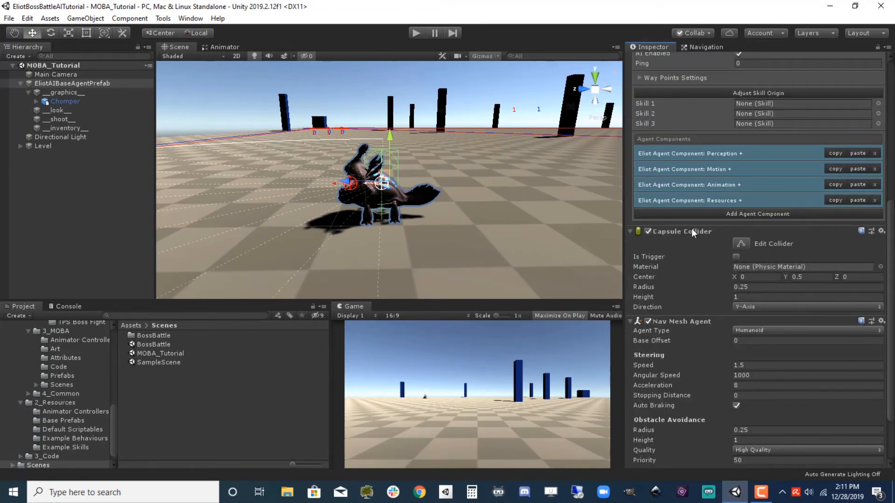
{"action": "left_click", "coordinate": [759, 214]}
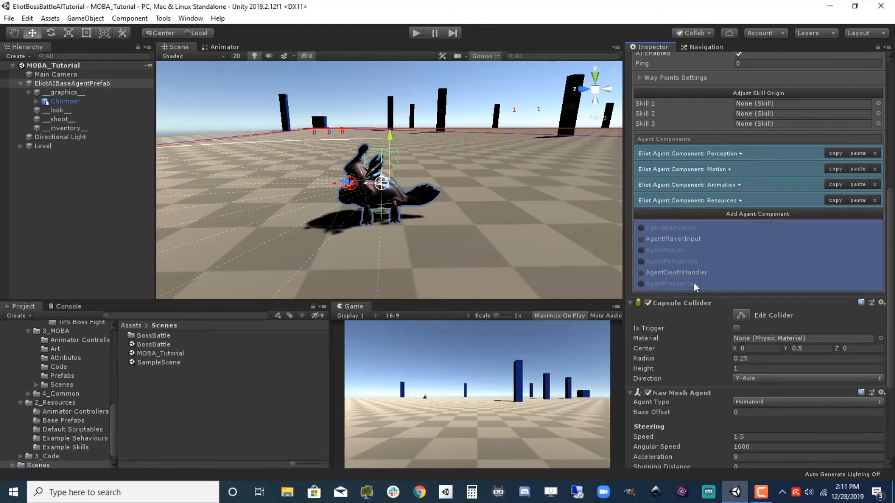
{"action": "left_click", "coordinate": [643, 274]}
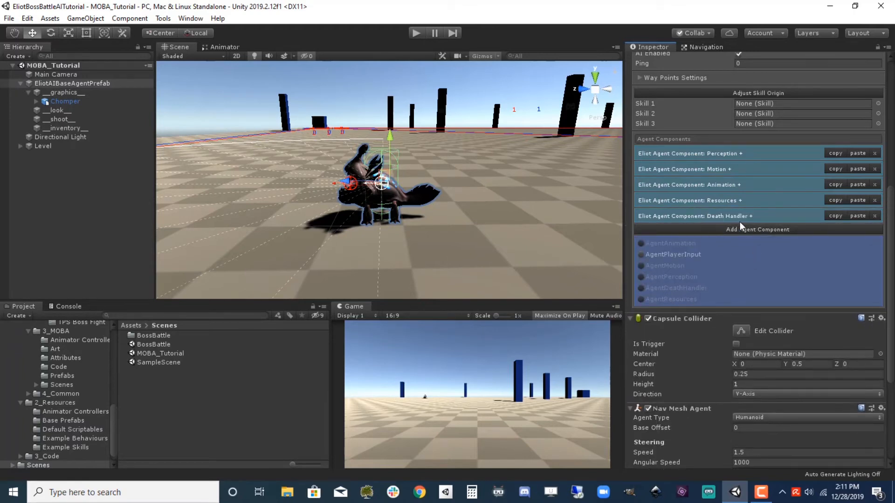
{"action": "left_click", "coordinate": [763, 232]}
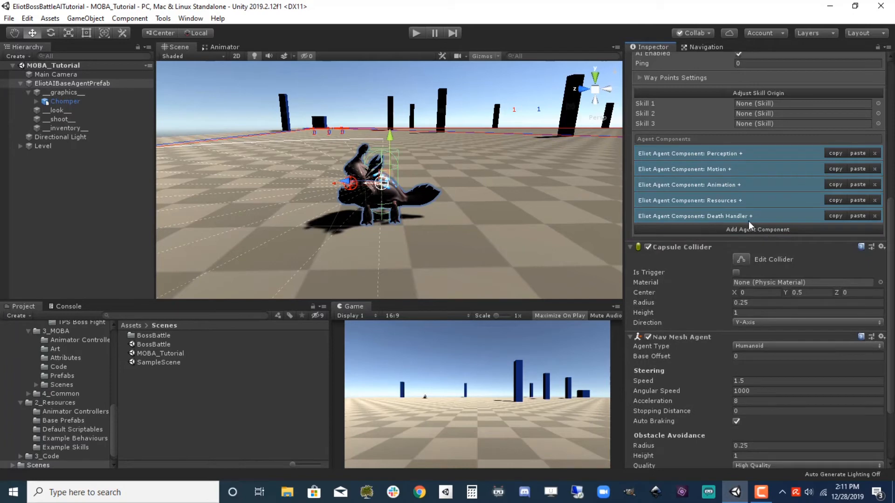
Set the Death Handler's Death Delay to 0.
{"action": "left_click", "coordinate": [750, 217]}
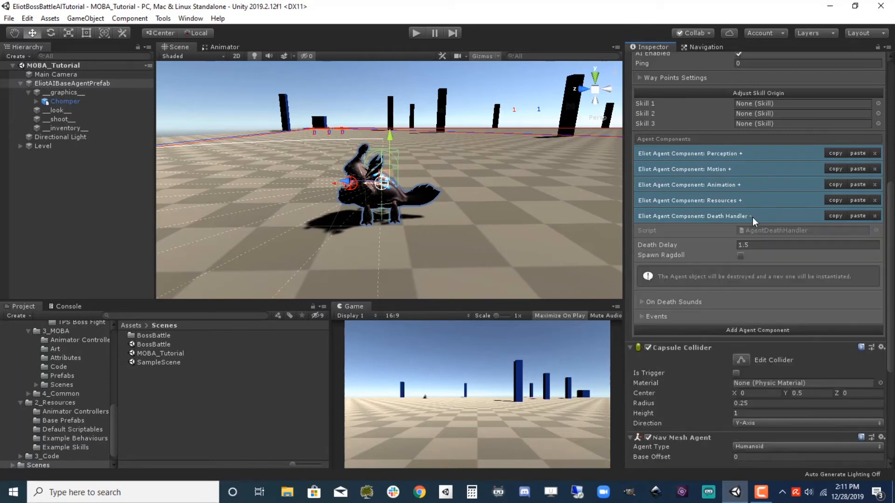
{"action": "left_click", "coordinate": [754, 245]}
{"action": "type", "text": "0"}
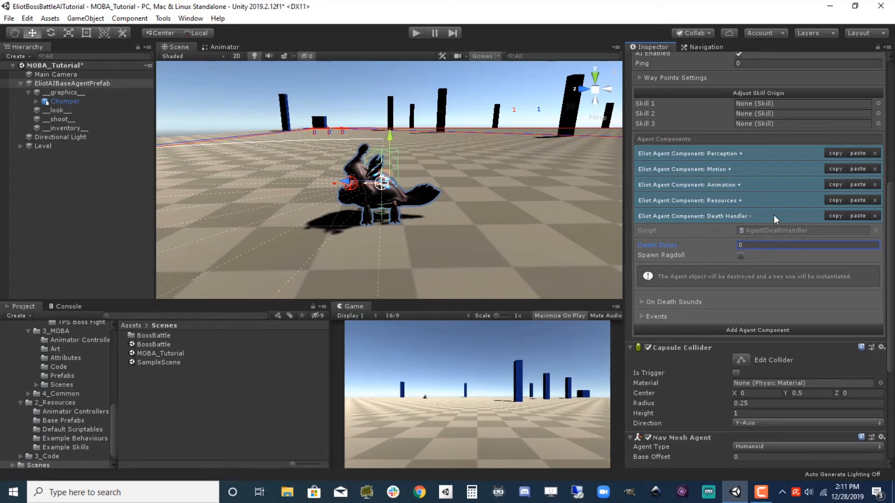
{"action": "left_click", "coordinate": [752, 217]}
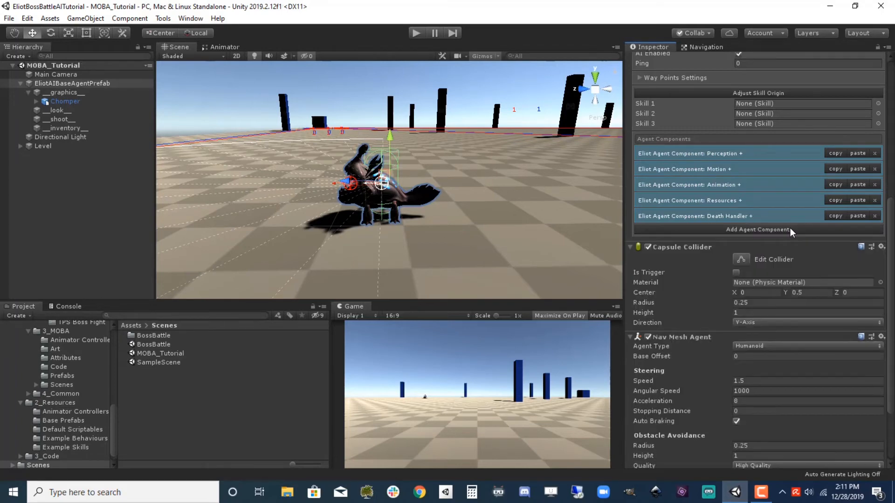
Create a folder named Prefabs directly under Assets and open it.
{"action": "scroll", "coordinate": [70, 391], "scroll_direction": "up", "scroll_amount": 10}
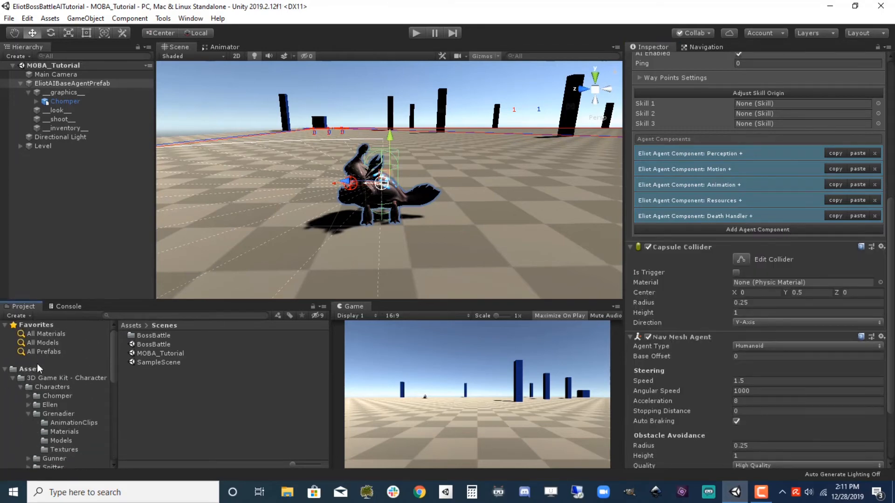
{"action": "left_click", "coordinate": [41, 369]}
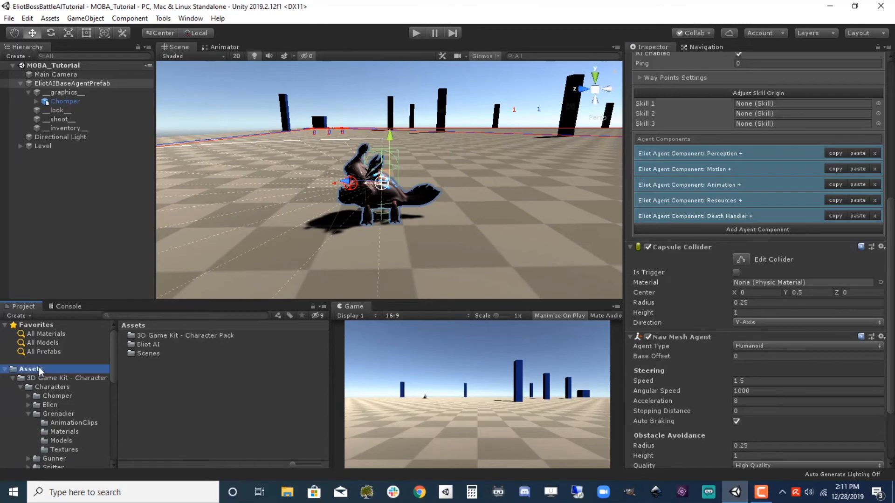
{"action": "right_click", "coordinate": [161, 379]}
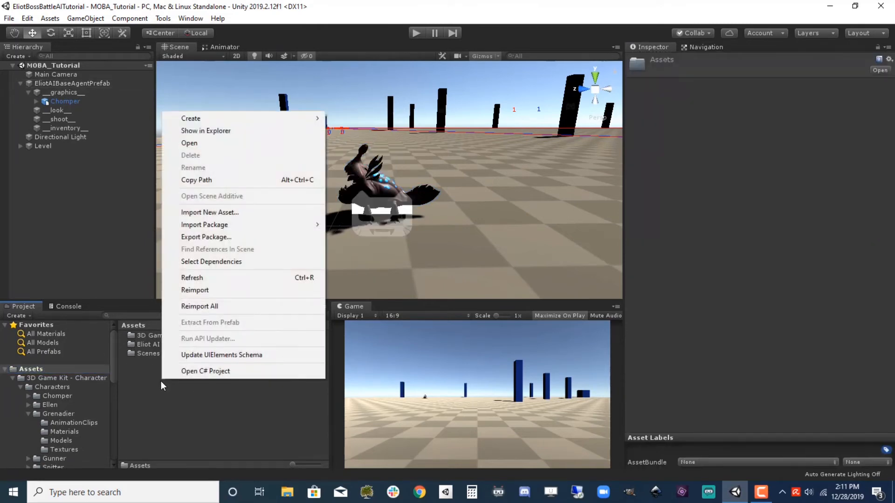
{"action": "mouse_move", "coordinate": [212, 121]}
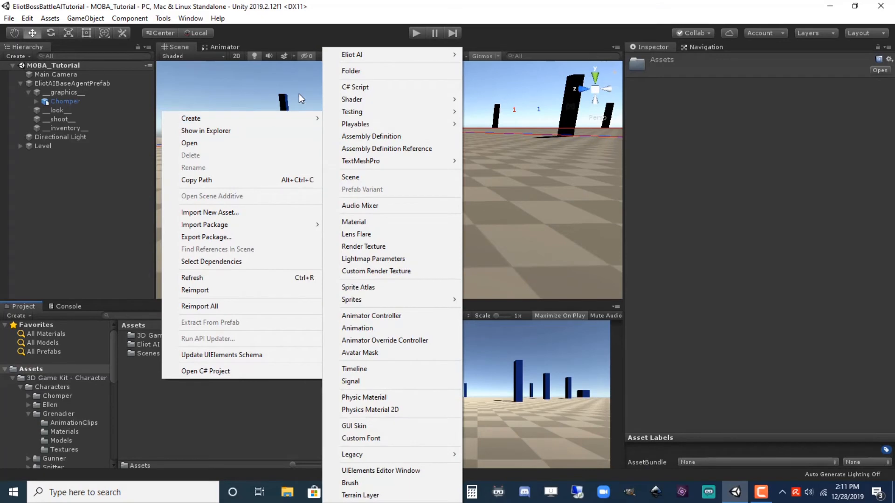
{"action": "left_click", "coordinate": [350, 71]}
{"action": "type", "text": "Pre"}
{"action": "key", "text": "Return"}
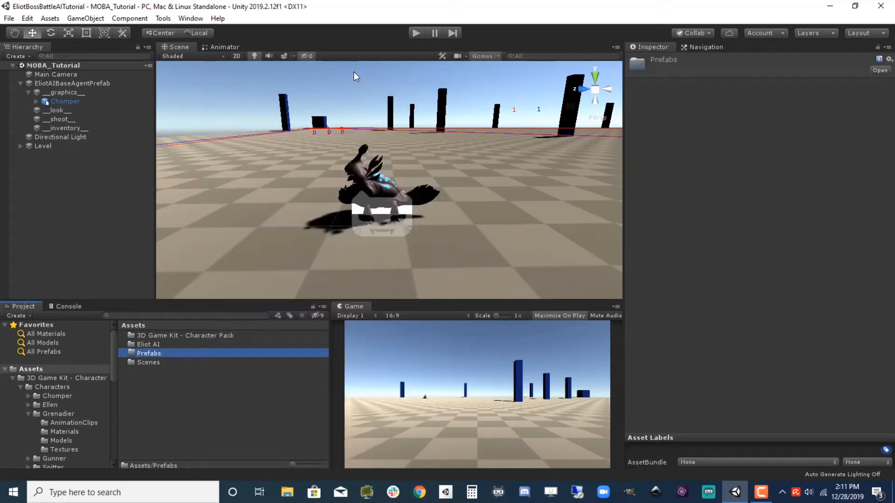
{"action": "double_click", "coordinate": [150, 354]}
Rename EliotAIBaseAgentPrefab to MinionRed and save it as a prefab in the Prefabs folder.
{"action": "left_click", "coordinate": [78, 83]}
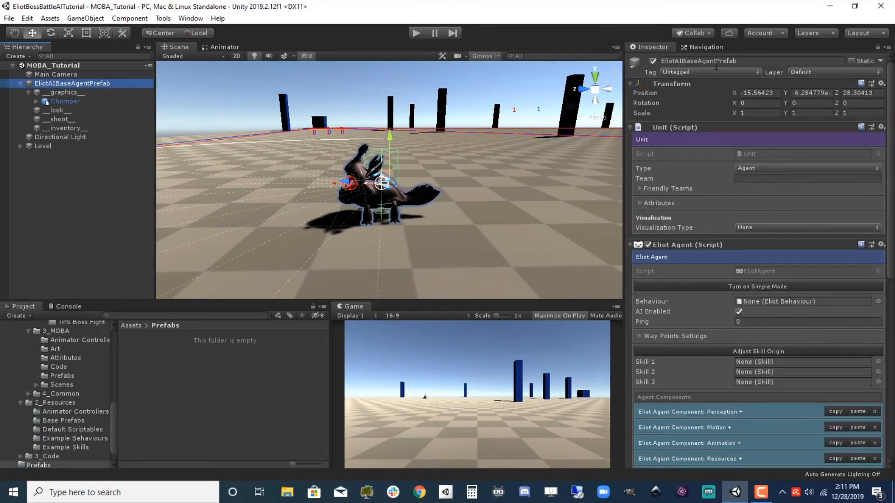
{"action": "left_click", "coordinate": [716, 64]}
{"action": "type", "text": "MinionRed"}
{"action": "key", "text": "Return"}
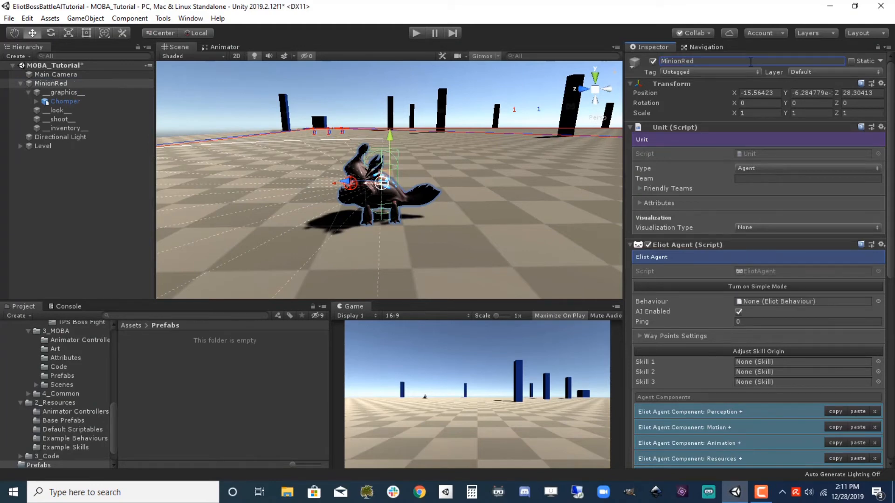
{"action": "left_click_drag", "start_coordinate": [63, 82], "coordinate": [215, 383]}
{"action": "left_click_drag", "start_coordinate": [216, 385], "coordinate": [216, 384]}
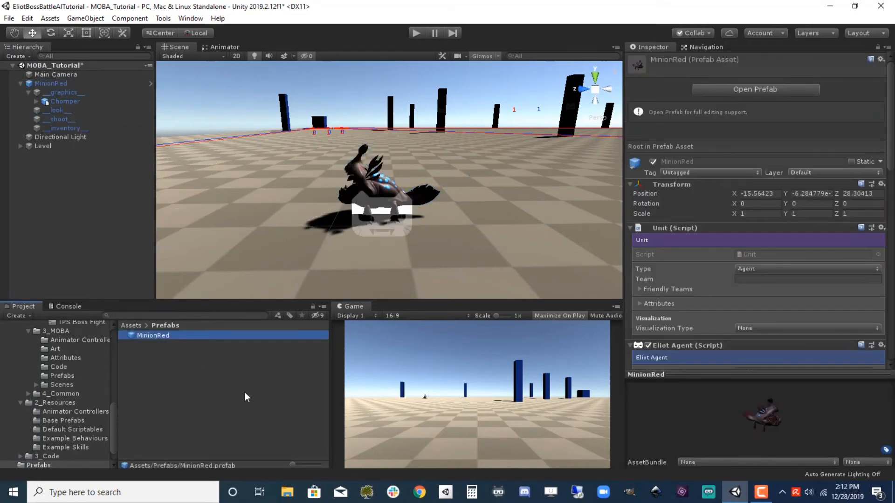
Unpack the MinionRed scene instance completely from its prefab and rename it MinionBlue.
{"action": "left_click", "coordinate": [63, 83]}
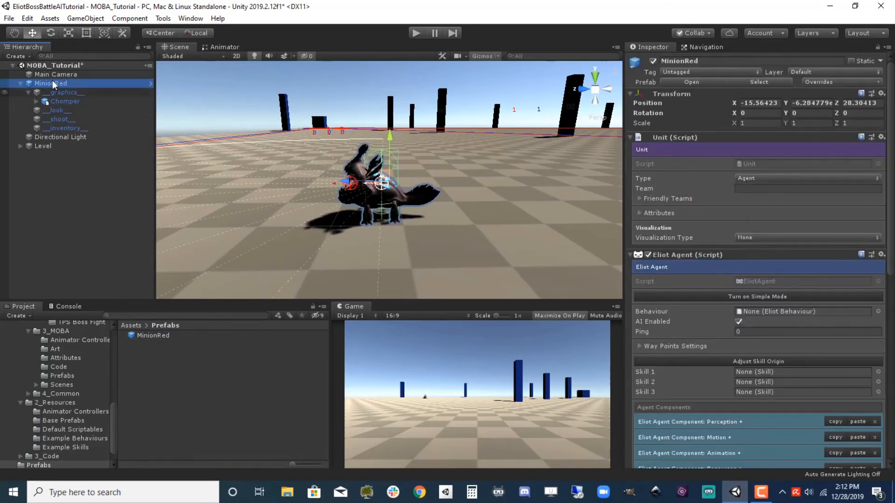
{"action": "right_click", "coordinate": [57, 85]}
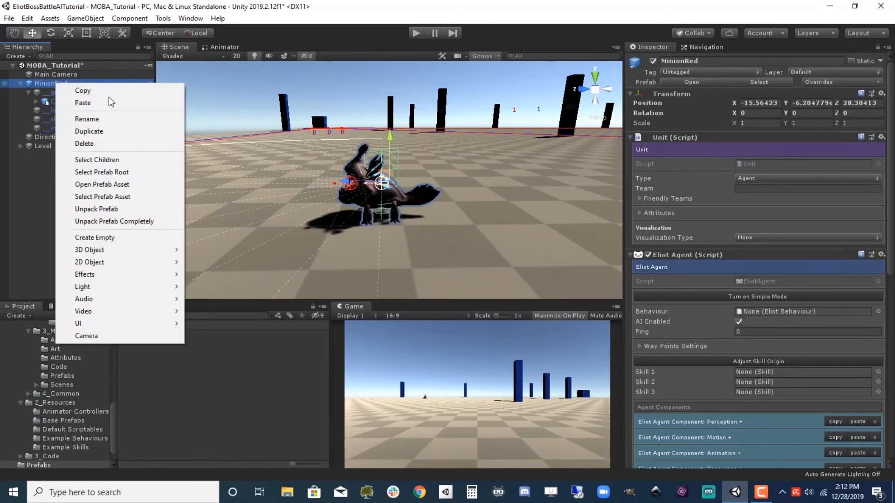
{"action": "left_click", "coordinate": [133, 221]}
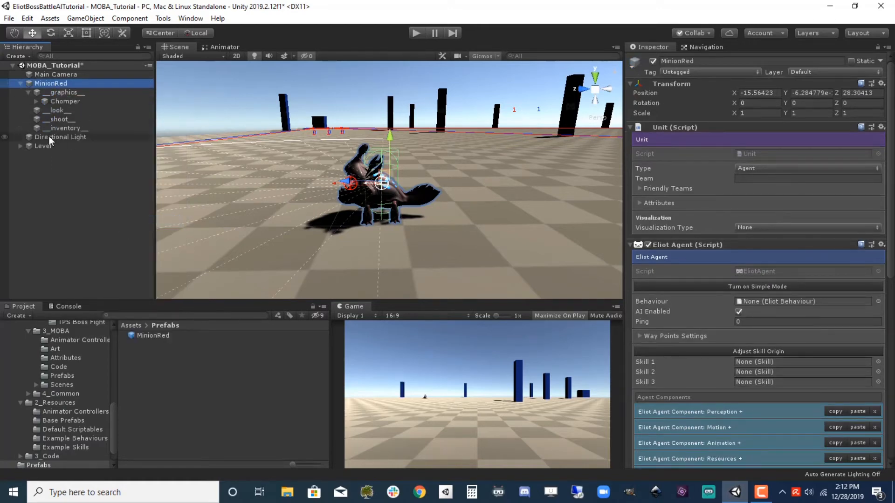
{"action": "left_click", "coordinate": [694, 62]}
{"action": "type", "text": "Min"}
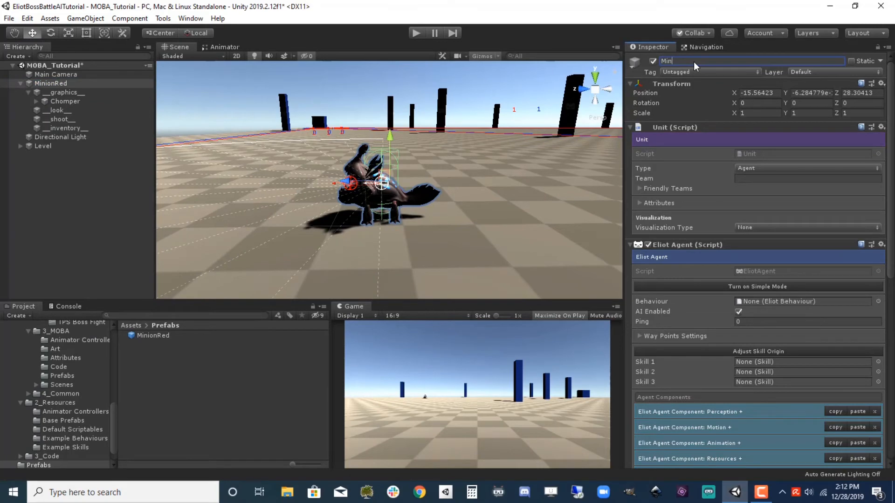
{"action": "type", "text": "ionBlue"}
{"action": "key", "text": "Return"}
Assign Chomper_Body_Mat Blue as the Element 0 material of the Chomper's Body mesh in MinionBlue.
{"action": "left_click", "coordinate": [36, 102]}
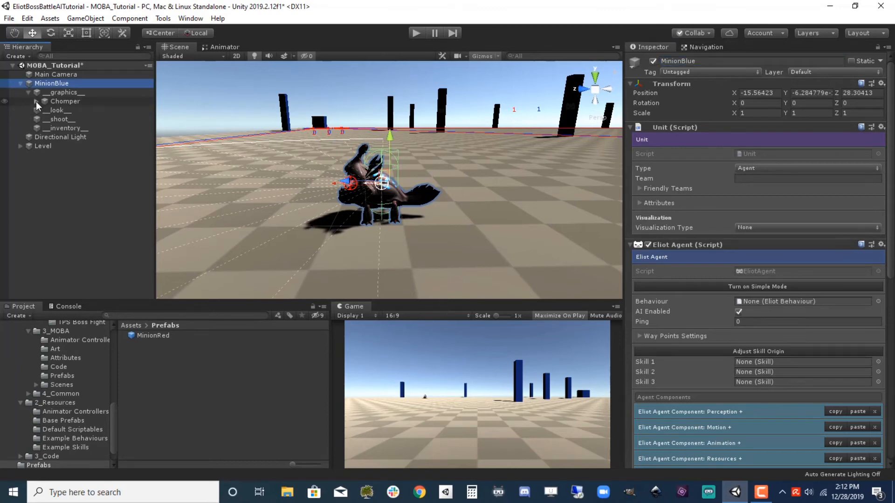
{"action": "left_click", "coordinate": [61, 110]}
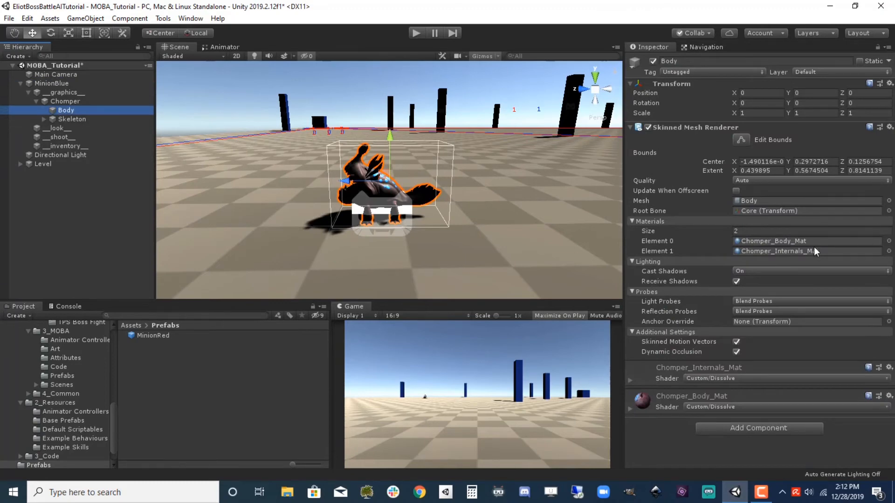
{"action": "left_click", "coordinate": [889, 243]}
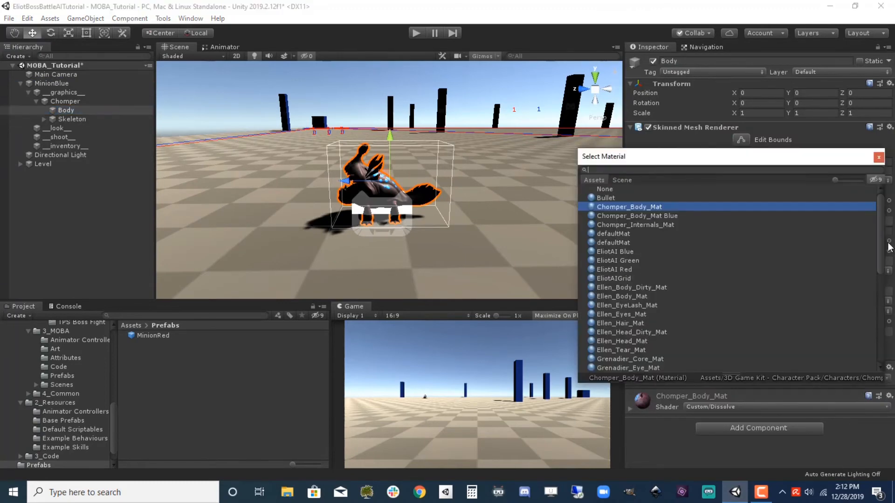
{"action": "type", "text": "ch"}
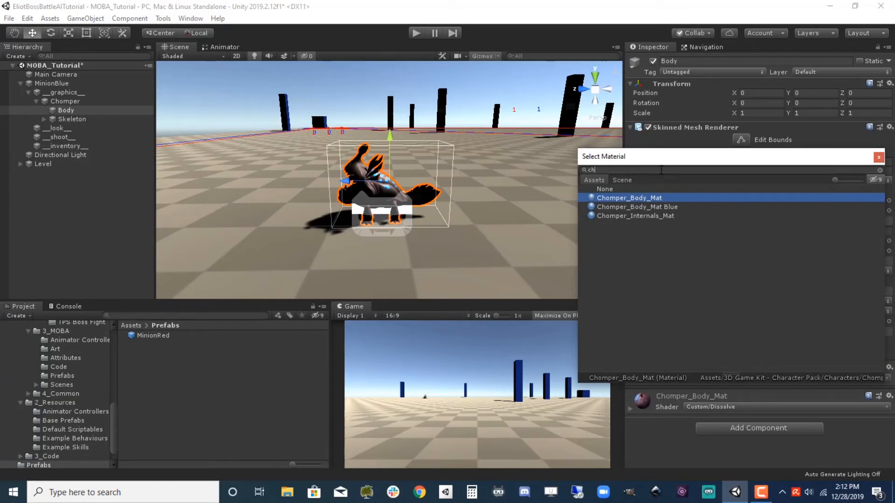
{"action": "left_click", "coordinate": [659, 208]}
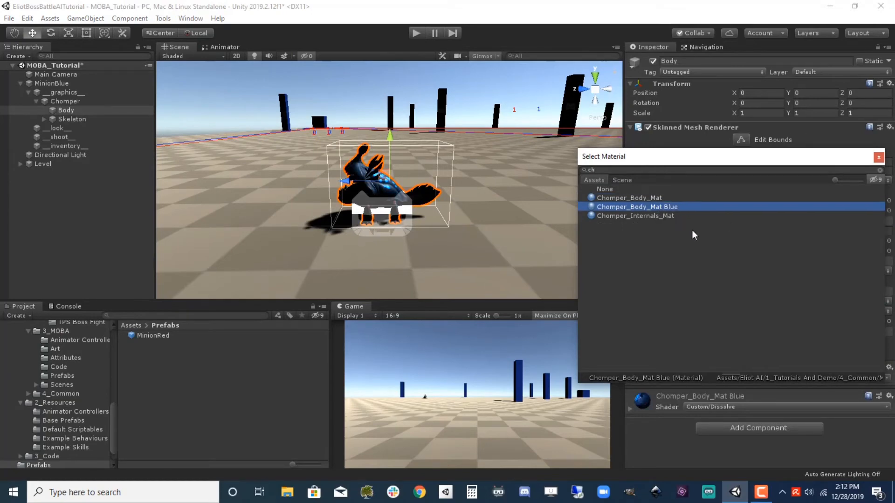
{"action": "double_click", "coordinate": [678, 207]}
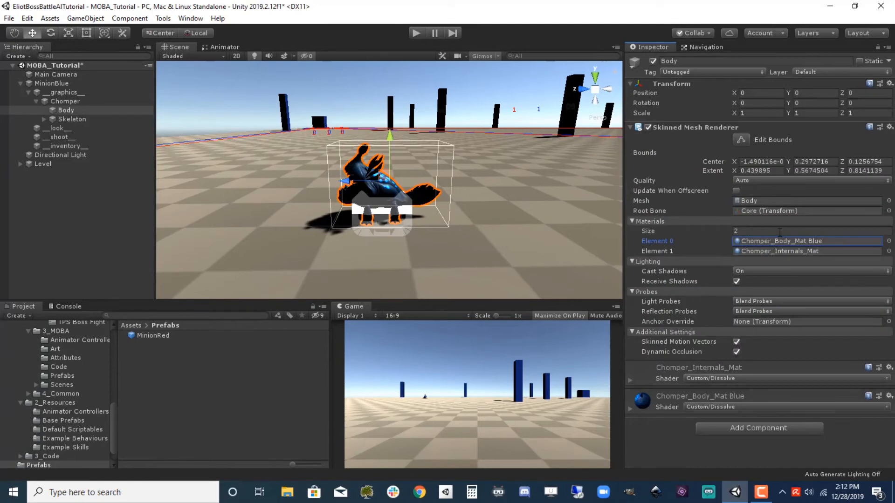
Save MinionBlue as a prefab in the Prefabs folder and delete its instance from the scene.
{"action": "left_click", "coordinate": [52, 84]}
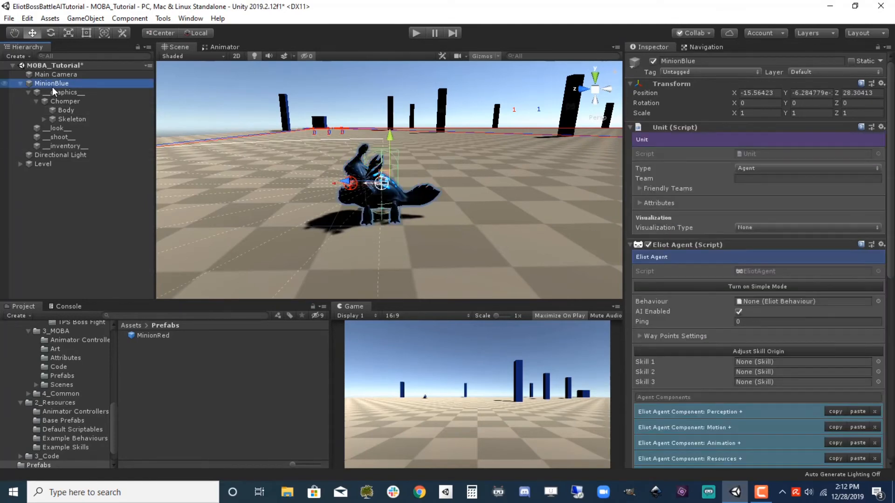
{"action": "key", "text": "ctrl+s"}
{"action": "left_click_drag", "start_coordinate": [62, 86], "coordinate": [205, 358]}
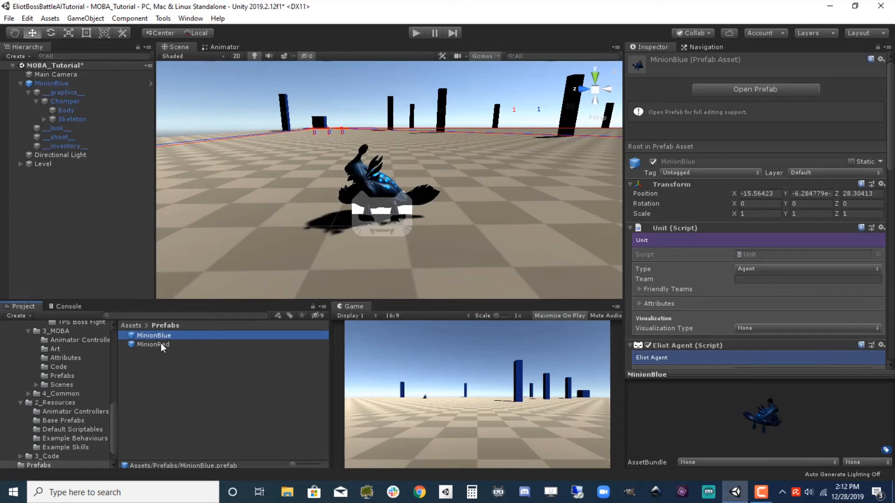
{"action": "left_click", "coordinate": [85, 84]}
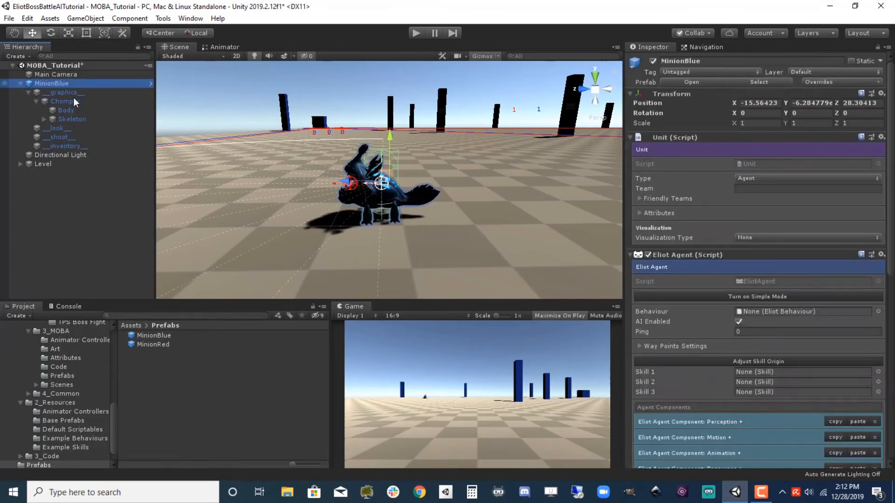
{"action": "right_click", "coordinate": [54, 84]}
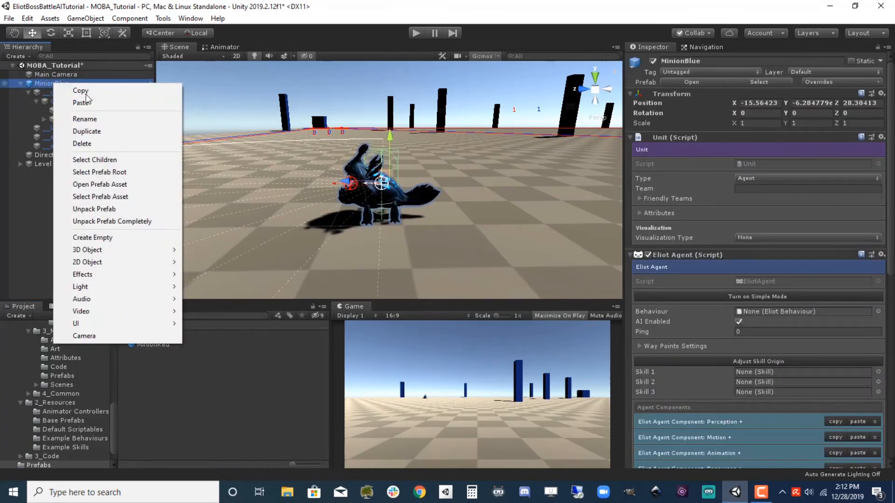
{"action": "left_click", "coordinate": [97, 144]}
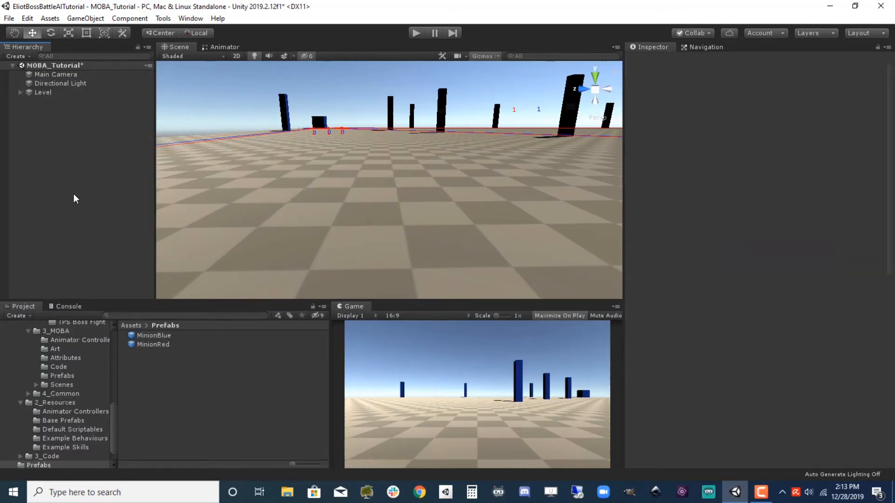
Create an empty child object named Spawners under Level.
{"action": "left_click", "coordinate": [20, 92]}
{"action": "left_click", "coordinate": [44, 92]}
{"action": "right_click", "coordinate": [49, 92]}
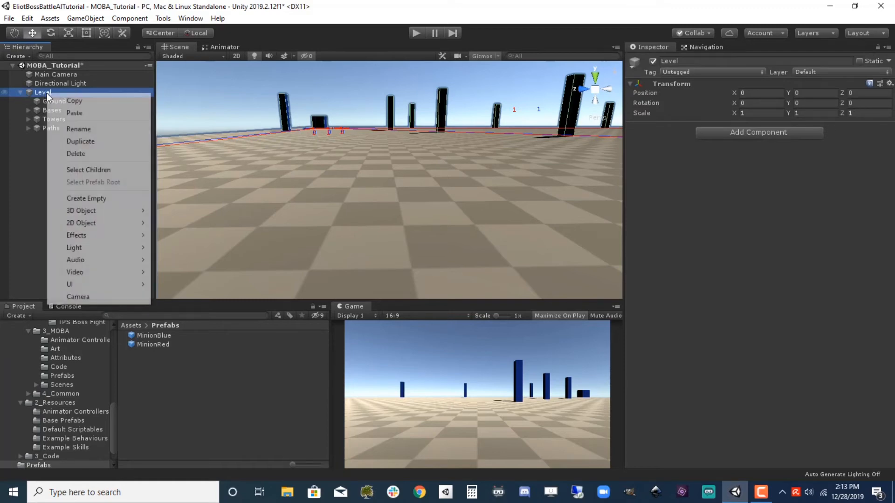
{"action": "left_click", "coordinate": [123, 200]}
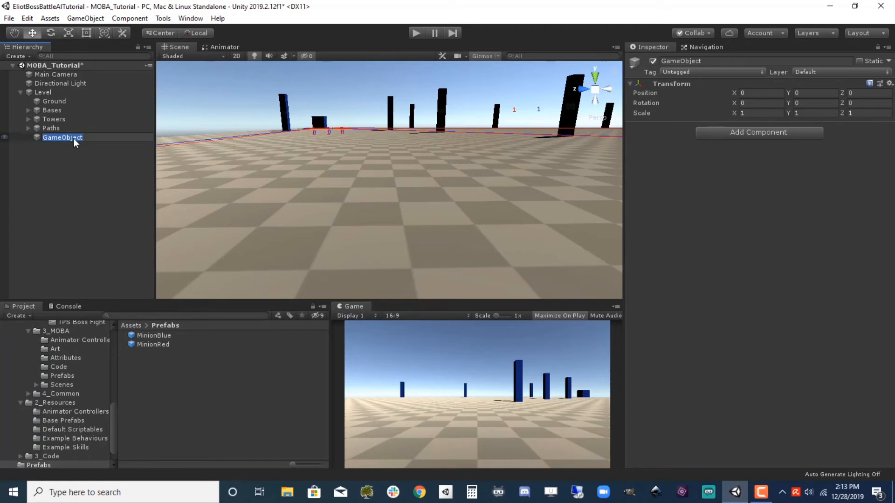
{"action": "type", "text": "Spawners"}
{"action": "key", "text": "Return"}
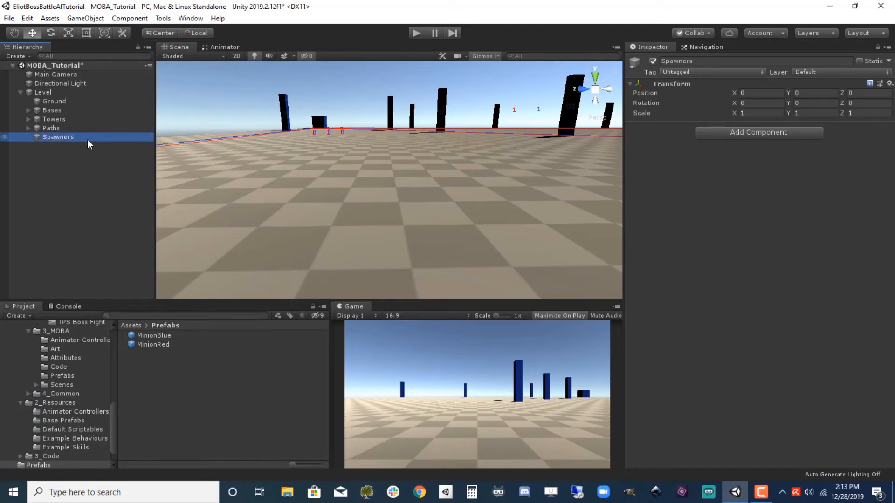
Create an empty child object named BlueSpawners under Spawners.
{"action": "right_click", "coordinate": [61, 137]}
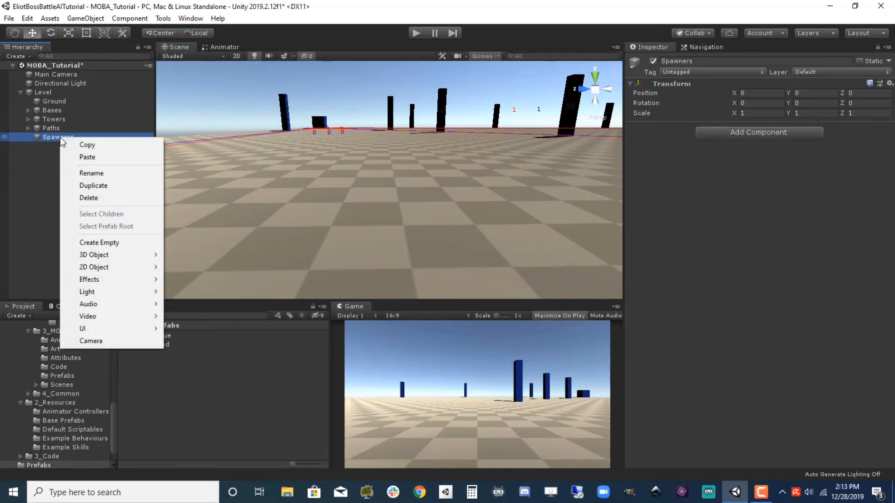
{"action": "left_click", "coordinate": [114, 243]}
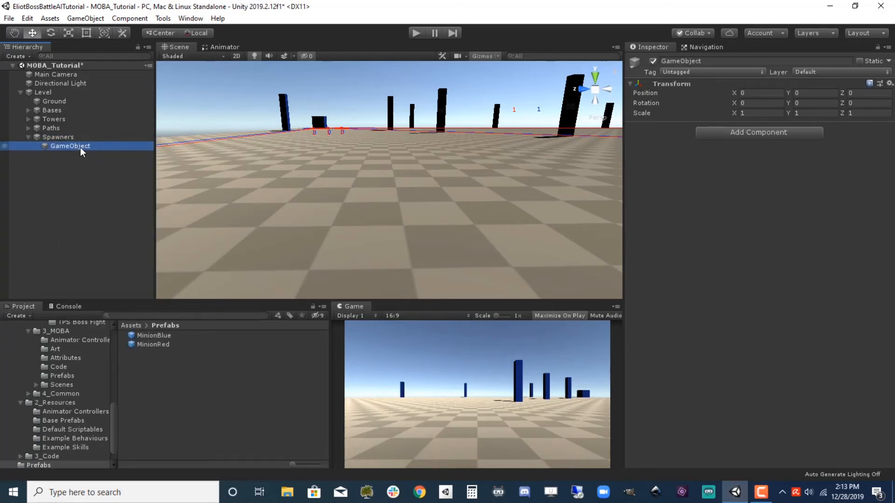
{"action": "type", "text": "Blu"}
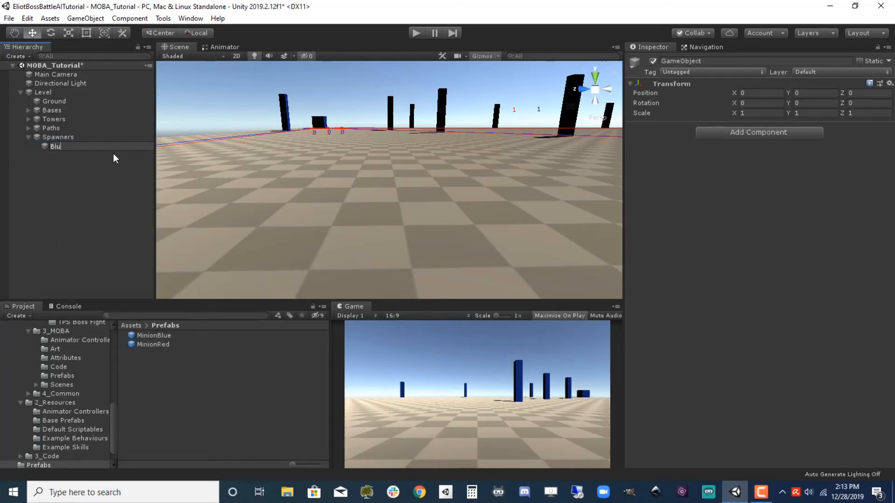
{"action": "type", "text": "eSpawners"}
{"action": "key", "text": "Return"}
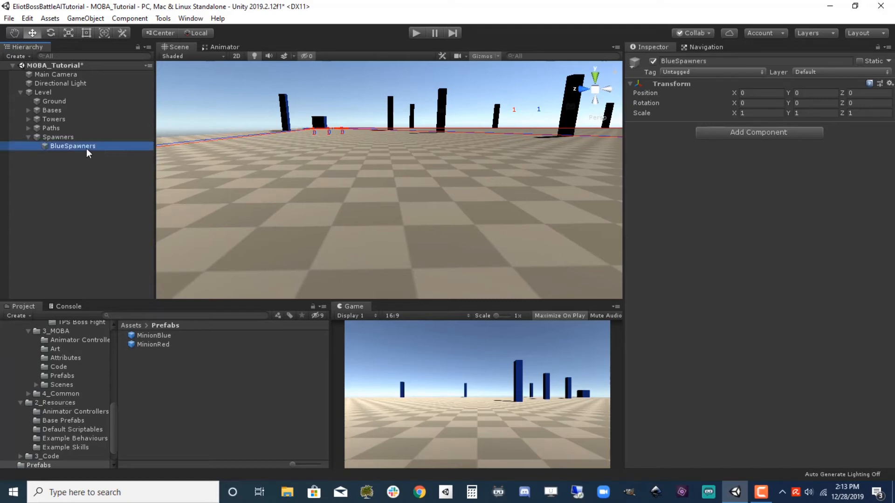
Add a second empty child object under Spawners and name it RedSpawners.
{"action": "right_click", "coordinate": [66, 138]}
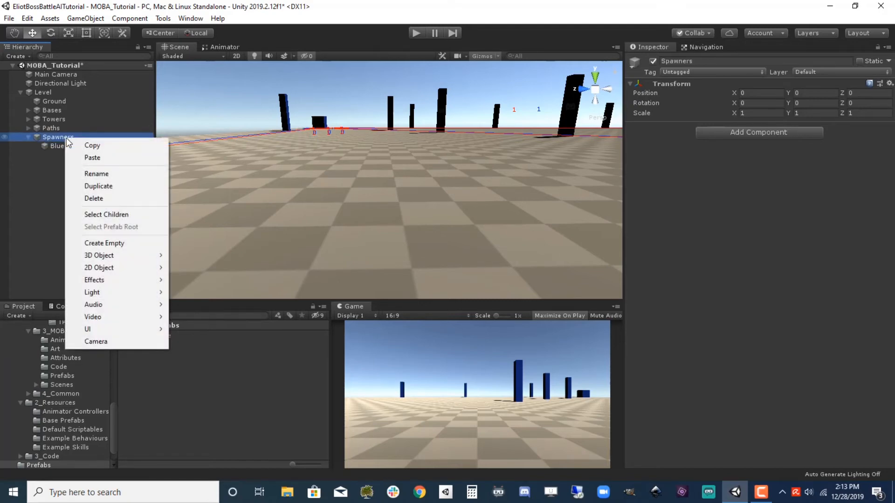
{"action": "left_click", "coordinate": [116, 243]}
{"action": "left_click", "coordinate": [77, 154]}
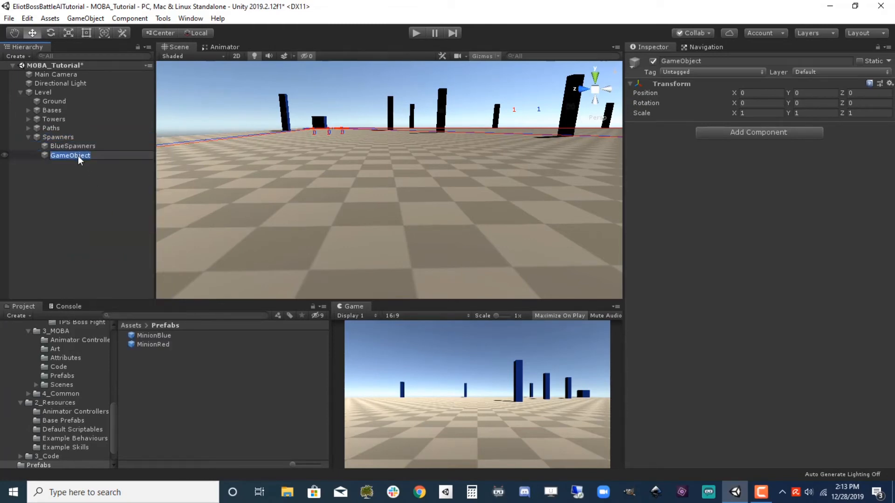
{"action": "type", "text": "RedSpawners"}
{"action": "key", "text": "Return"}
Create an Eliot AI Way-Points Group named midpath_spawner inside BlueSpawners.
{"action": "left_click", "coordinate": [74, 146]}
{"action": "left_click", "coordinate": [163, 18]}
{"action": "mouse_move", "coordinate": [187, 31]}
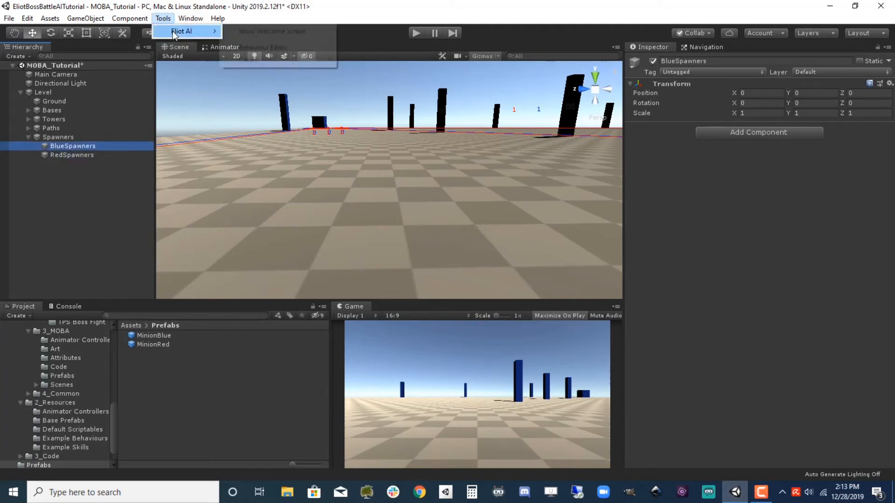
{"action": "mouse_move", "coordinate": [264, 58]}
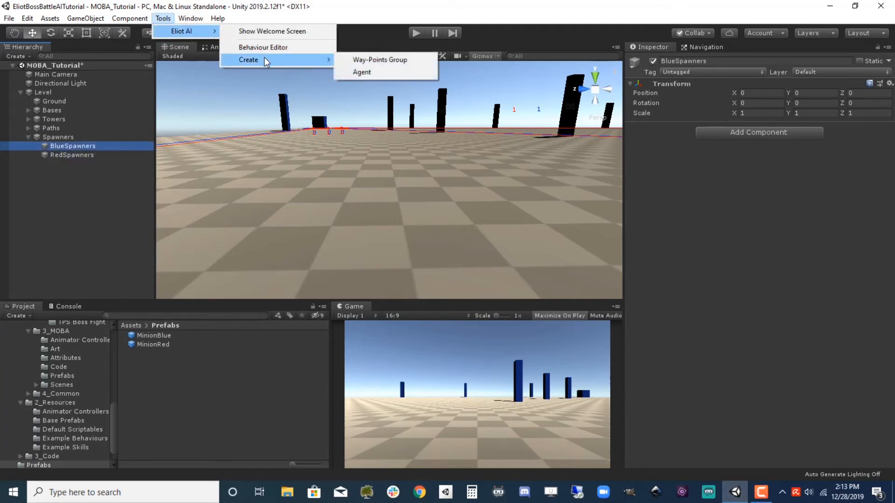
{"action": "left_click", "coordinate": [399, 61]}
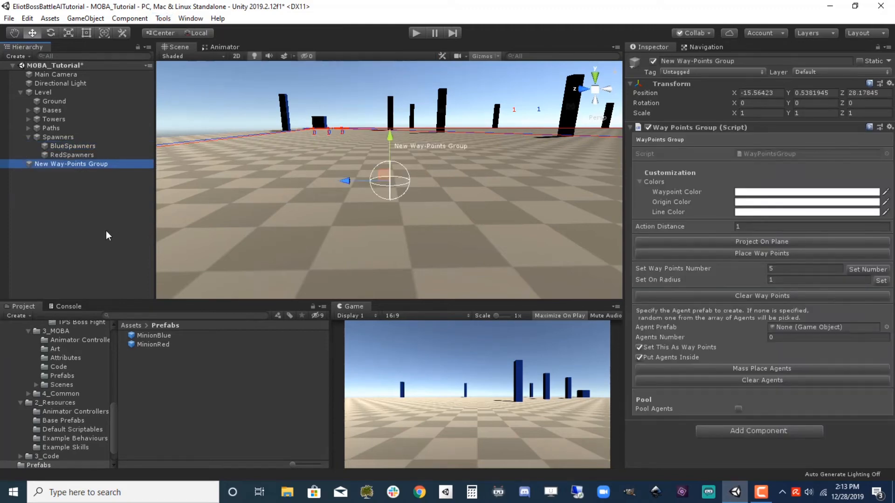
{"action": "left_click_drag", "start_coordinate": [43, 165], "coordinate": [63, 148]}
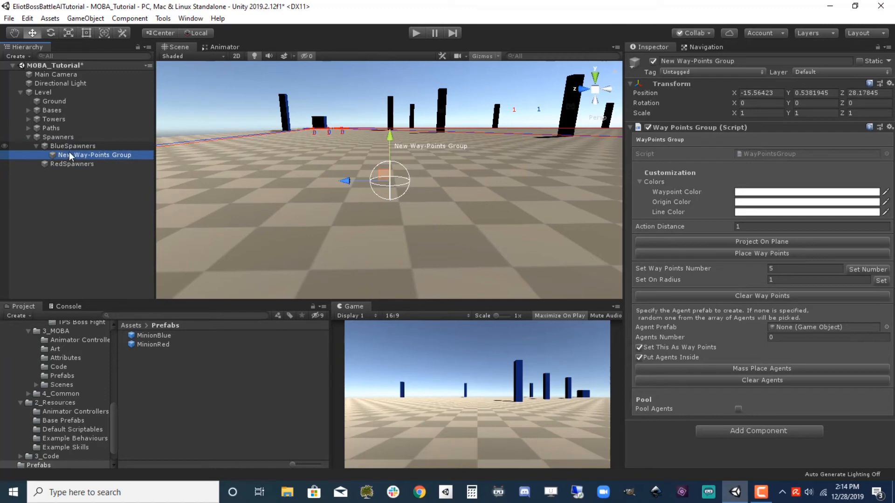
{"action": "key", "text": "F2"}
{"action": "type", "text": "midpath_spawner"}
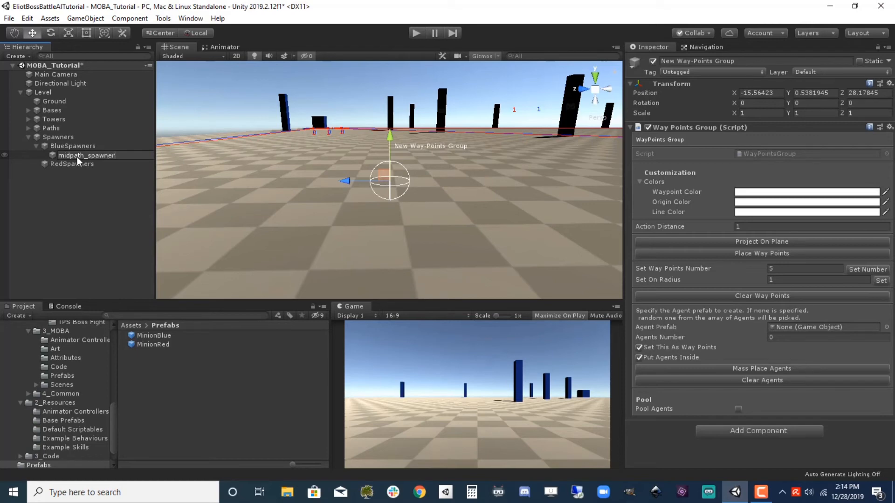
{"action": "key", "text": "Return"}
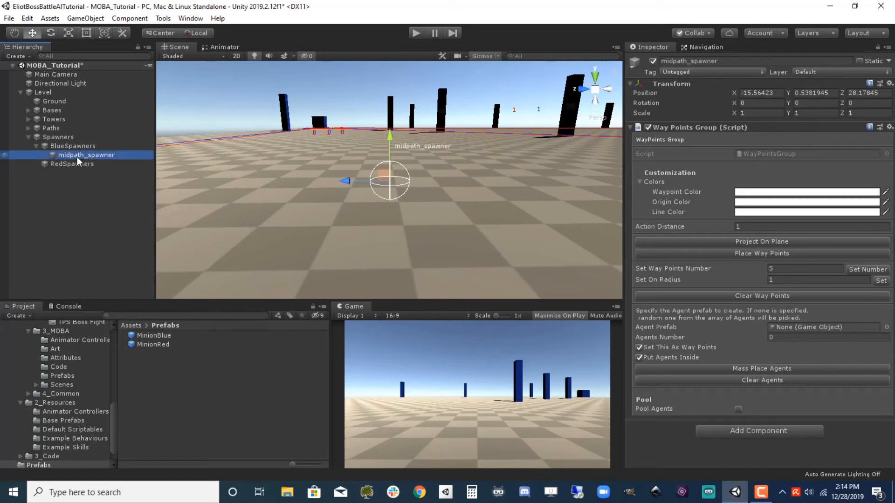
Project the midpath_spawner way-points group onto the ground plane.
{"action": "left_click_drag", "start_coordinate": [423, 138], "coordinate": [432, 233], "text": "alt"}
{"action": "scroll", "coordinate": [433, 233], "scroll_direction": "down", "scroll_amount": 3}
{"action": "left_click", "coordinate": [792, 240]}
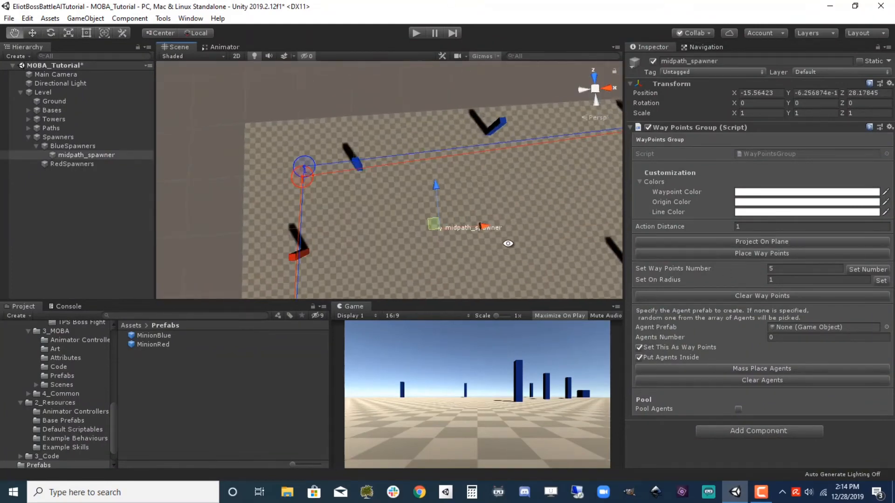
Move midpath_spawner to the blue end of the middle path beside the blue base, at about X 42, Z 42.6.
{"action": "scroll", "coordinate": [507, 225], "scroll_direction": "down", "scroll_amount": 4}
{"action": "middle_click_drag", "start_coordinate": [507, 224], "coordinate": [416, 231]}
{"action": "left_click_drag", "start_coordinate": [368, 219], "coordinate": [493, 172]}
{"action": "key", "text": "f"}
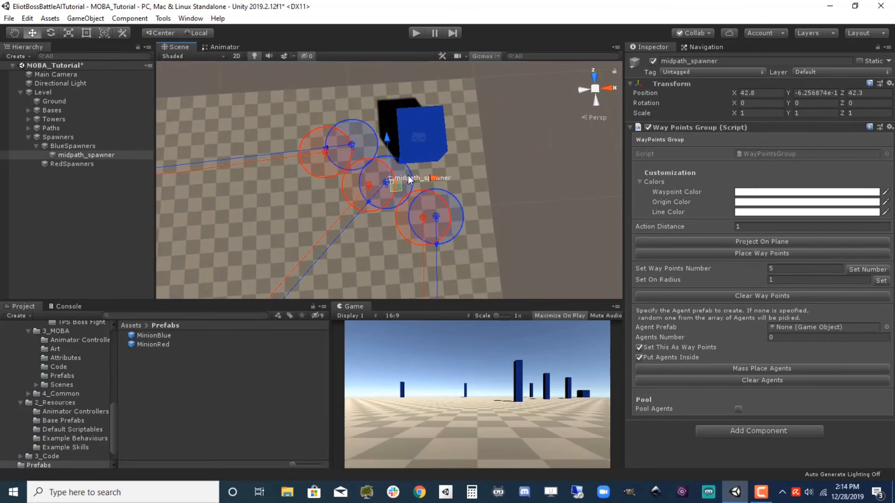
{"action": "scroll", "coordinate": [408, 212], "scroll_direction": "up", "scroll_amount": 10}
{"action": "left_click_drag", "start_coordinate": [408, 214], "coordinate": [362, 219], "text": "alt"}
{"action": "left_click_drag", "start_coordinate": [356, 175], "coordinate": [383, 185]}
Place six way points in a ring on the ground around midpath_spawner and end way-point placement.
{"action": "left_click_drag", "start_coordinate": [433, 225], "coordinate": [423, 256], "text": "alt"}
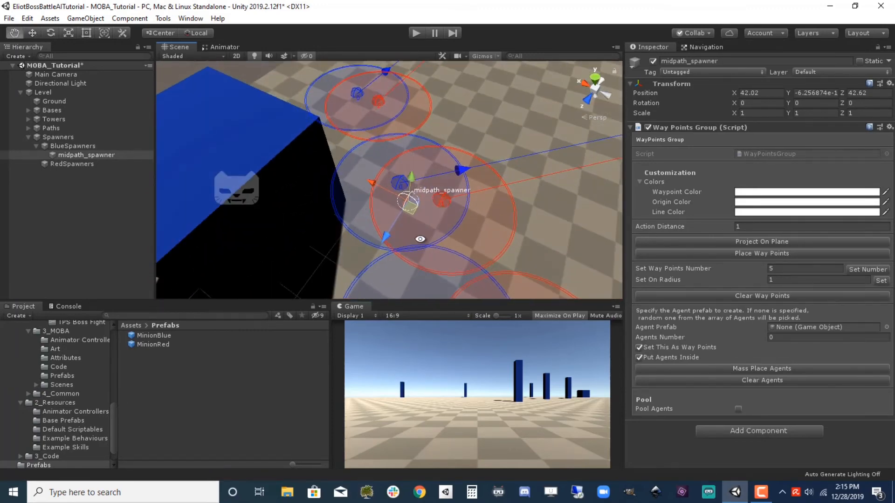
{"action": "left_click", "coordinate": [767, 253]}
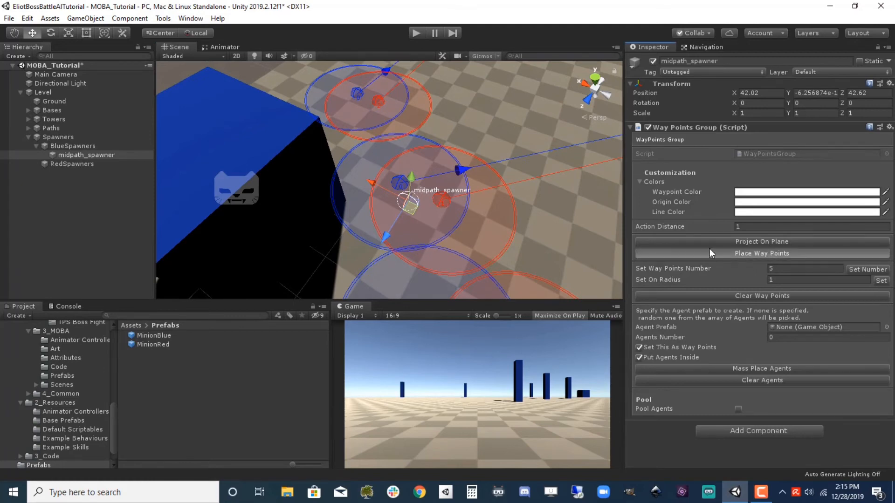
{"action": "left_click", "coordinate": [447, 177]}
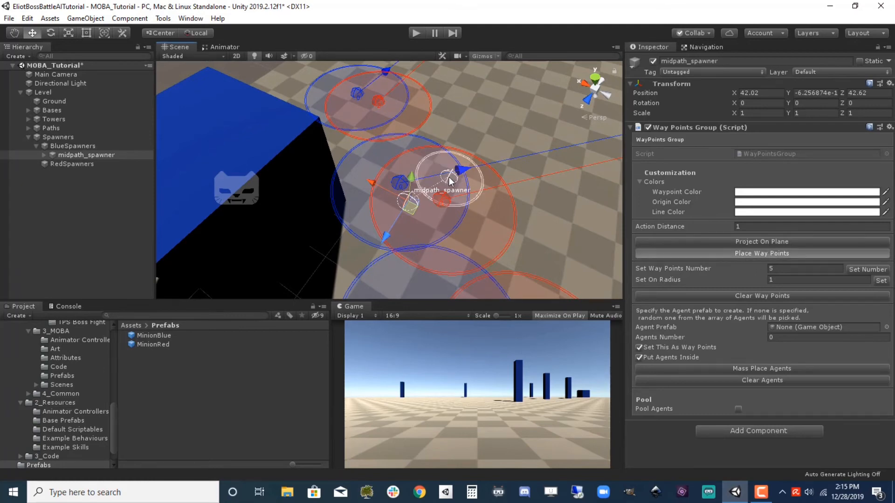
{"action": "left_click", "coordinate": [472, 212]}
{"action": "left_click", "coordinate": [445, 245]}
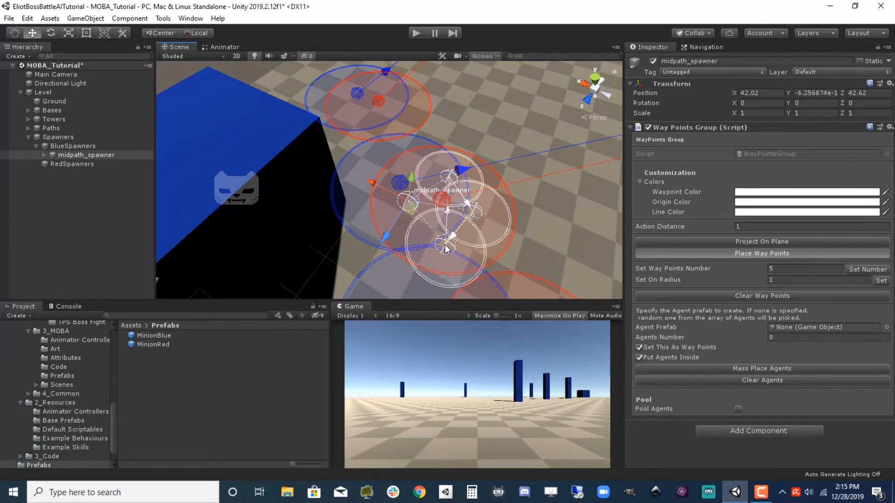
{"action": "left_click", "coordinate": [387, 255]}
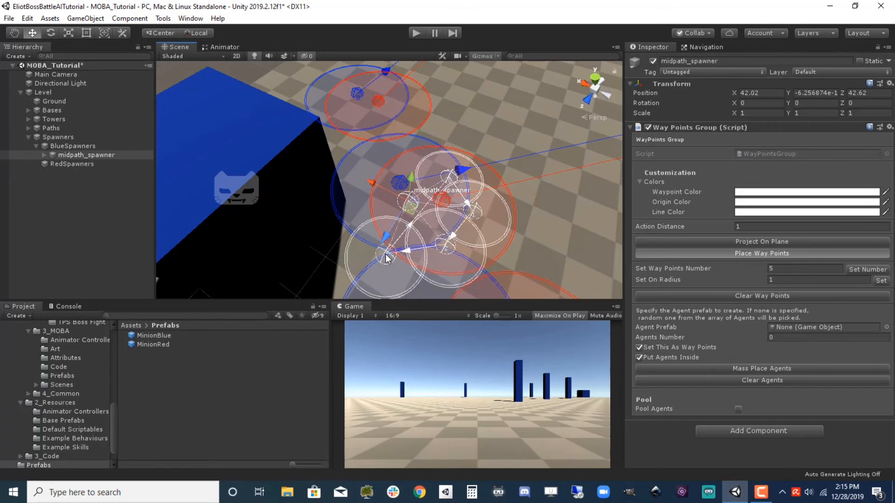
{"action": "left_click", "coordinate": [362, 203]}
{"action": "left_click", "coordinate": [386, 159]}
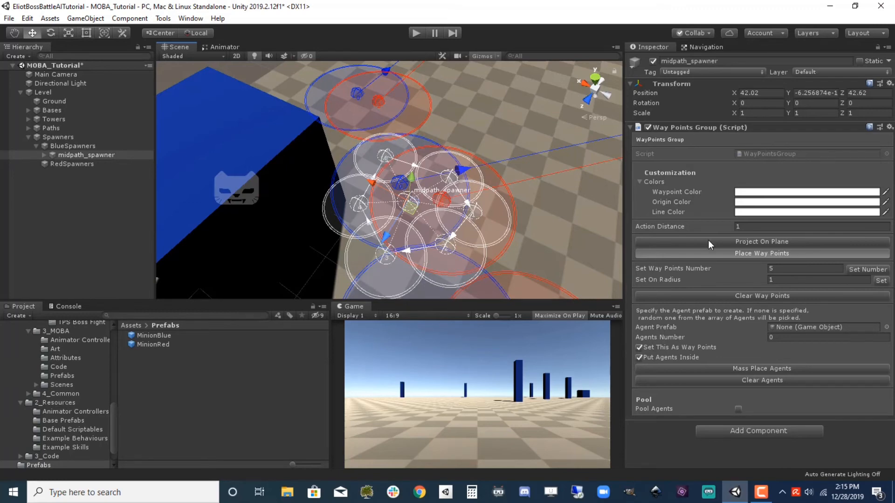
{"action": "left_click", "coordinate": [765, 251]}
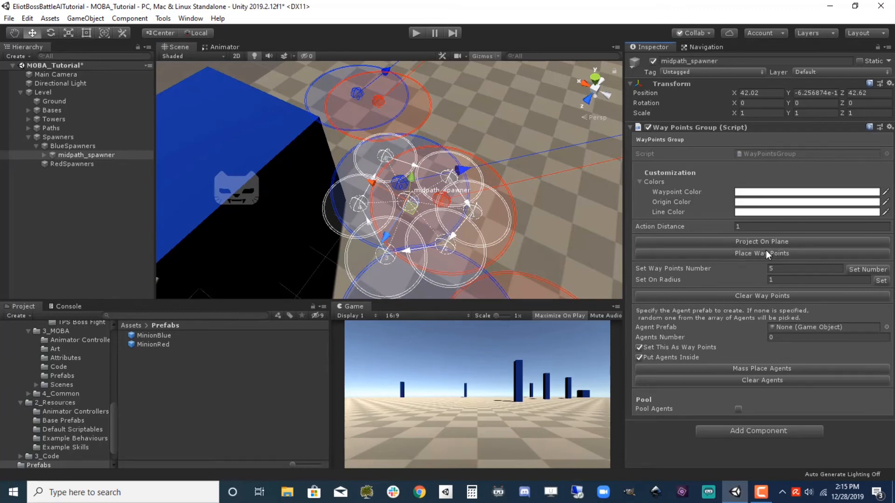
Enable agent pooling on midpath_spawner and add MinionBlue as its single pooled agent prefab.
{"action": "left_click", "coordinate": [739, 410]}
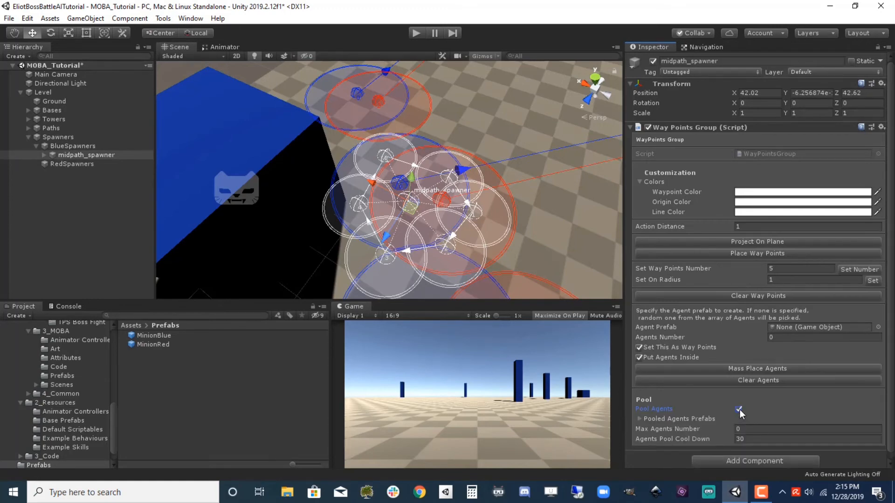
{"action": "left_click", "coordinate": [638, 418]}
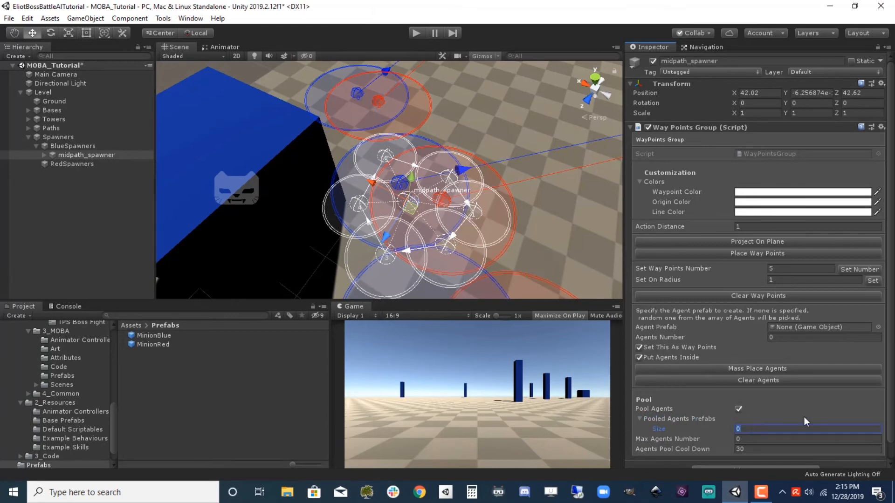
{"action": "scroll", "coordinate": [860, 404], "scroll_direction": "down", "scroll_amount": 1}
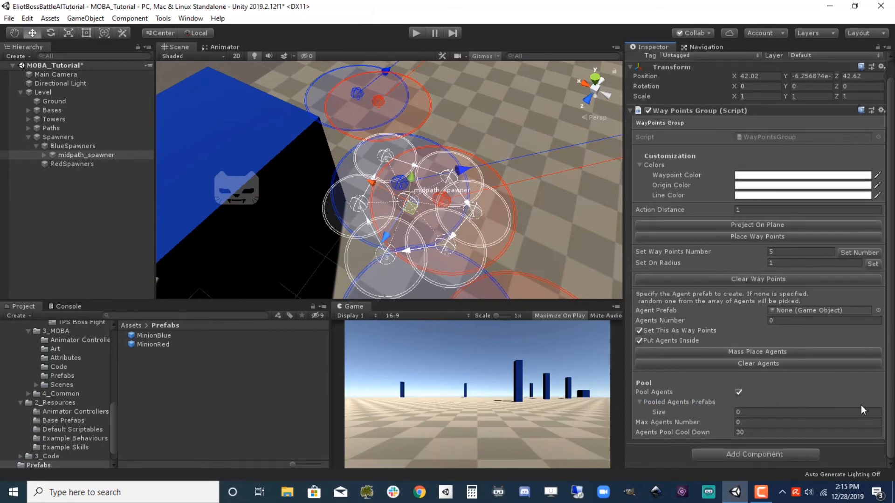
{"action": "left_click", "coordinate": [742, 412]}
{"action": "type", "text": "1"}
{"action": "key", "text": "Return"}
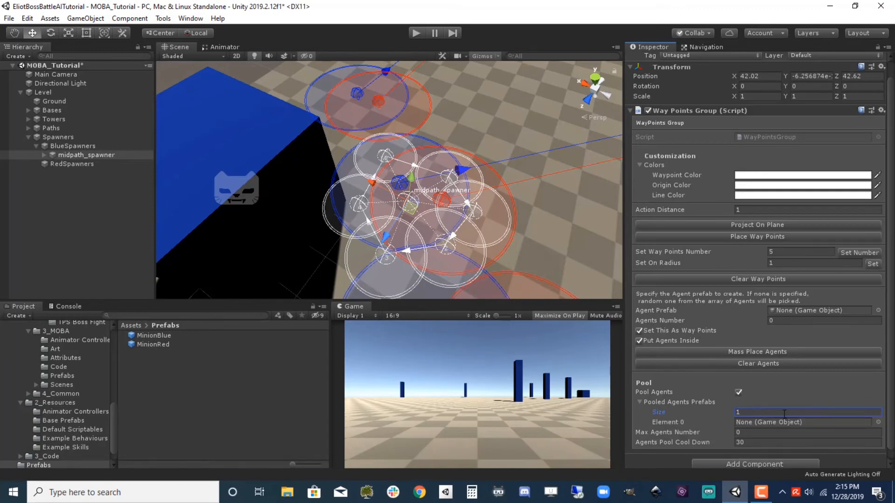
{"action": "left_click_drag", "start_coordinate": [162, 338], "coordinate": [770, 421]}
Set midpath_spawner's maximum number of pooled agents to 5 and its pool cool down to 2.
{"action": "left_click", "coordinate": [747, 433]}
{"action": "type", "text": "5"}
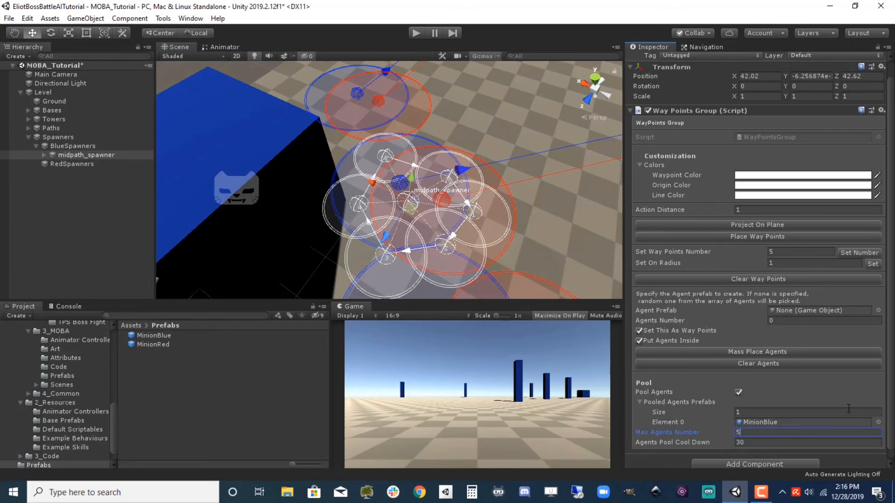
{"action": "left_click_drag", "start_coordinate": [892, 368], "coordinate": [893, 381]}
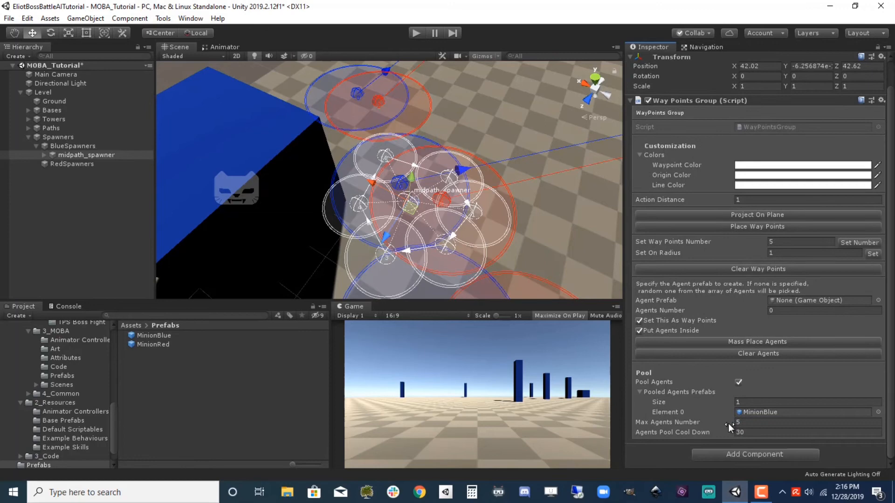
{"action": "left_click", "coordinate": [746, 431]}
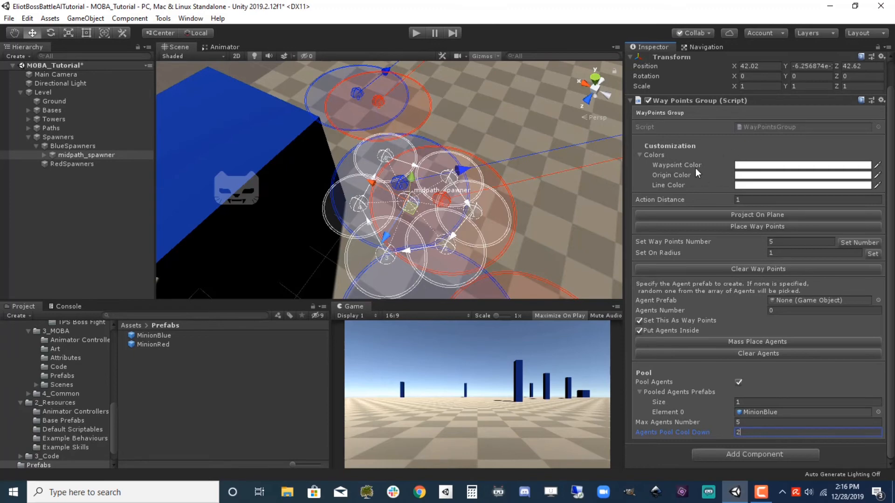
Change midpath_spawner's waypoint color to light blue, 00A5FF.
{"action": "left_click", "coordinate": [747, 165]}
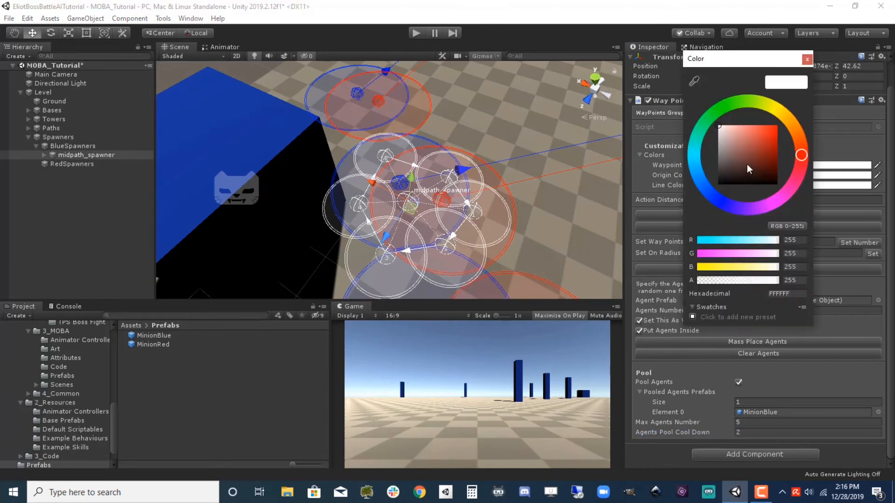
{"action": "left_click", "coordinate": [708, 195]}
{"action": "left_click_drag", "start_coordinate": [760, 137], "coordinate": [792, 118]}
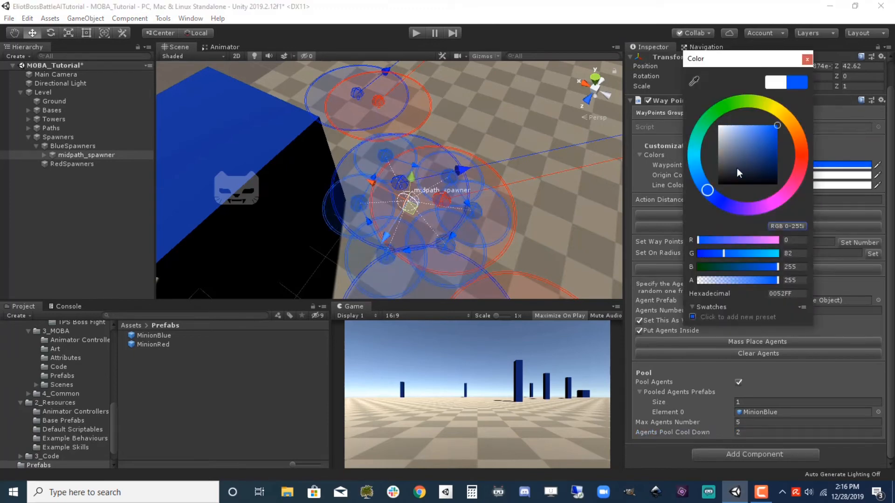
{"action": "left_click_drag", "start_coordinate": [704, 190], "coordinate": [697, 175]}
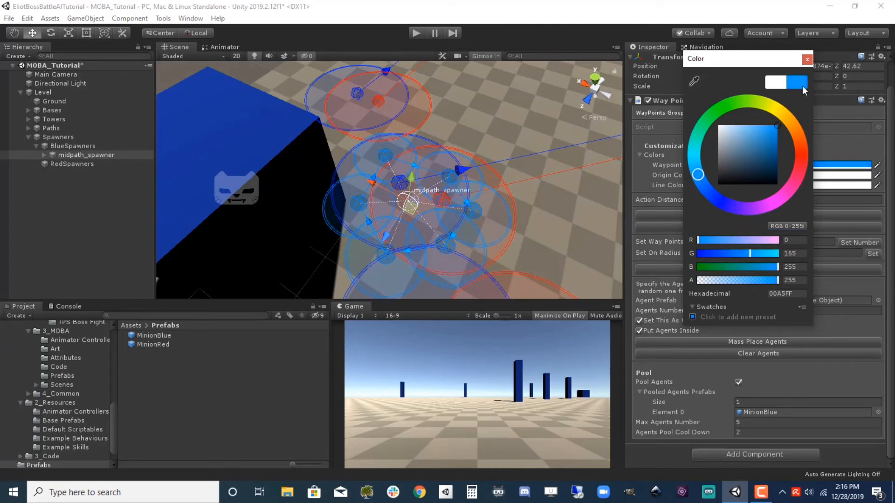
{"action": "left_click", "coordinate": [806, 60]}
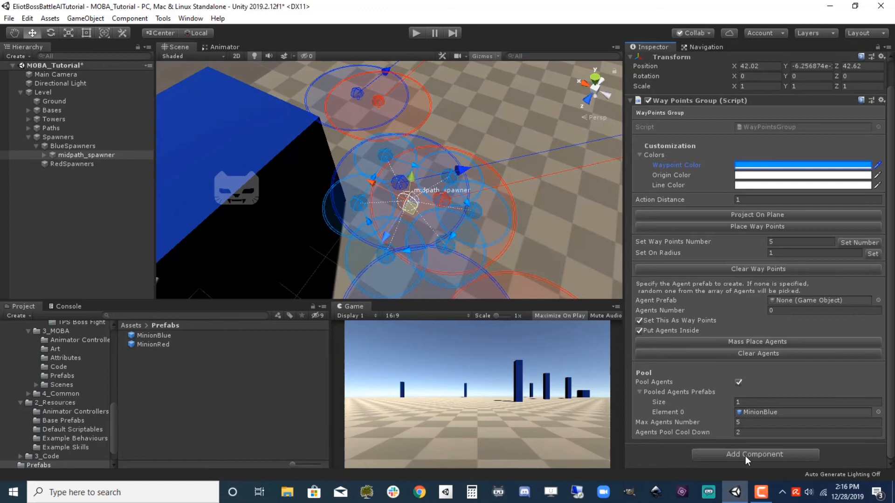
Add a Path Assigner component to midpath_spawner.
{"action": "left_click", "coordinate": [768, 458]}
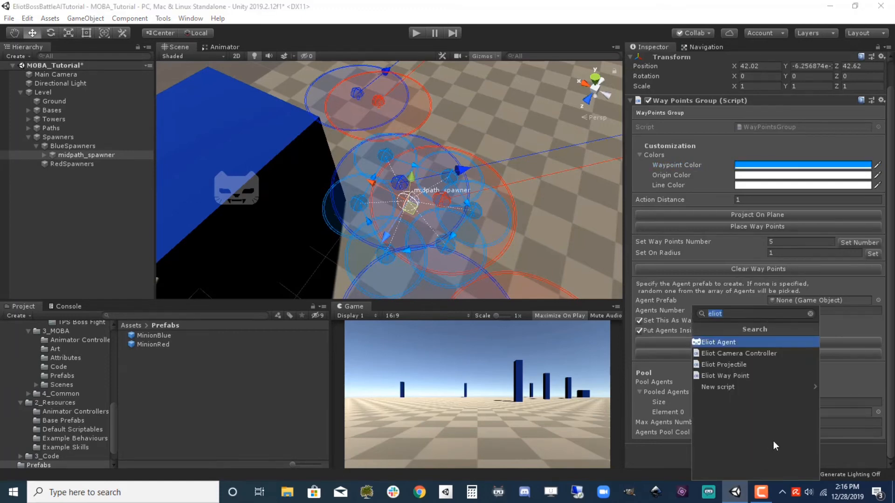
{"action": "type", "text": "pat"}
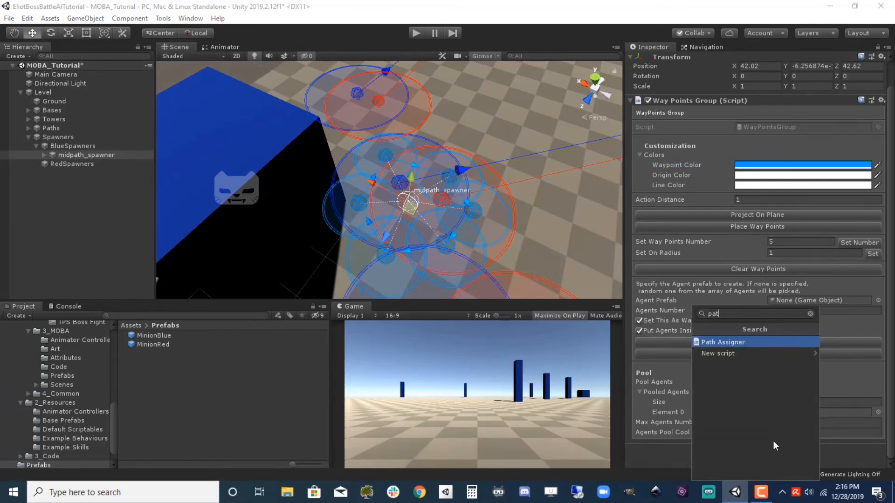
{"action": "left_click", "coordinate": [755, 345]}
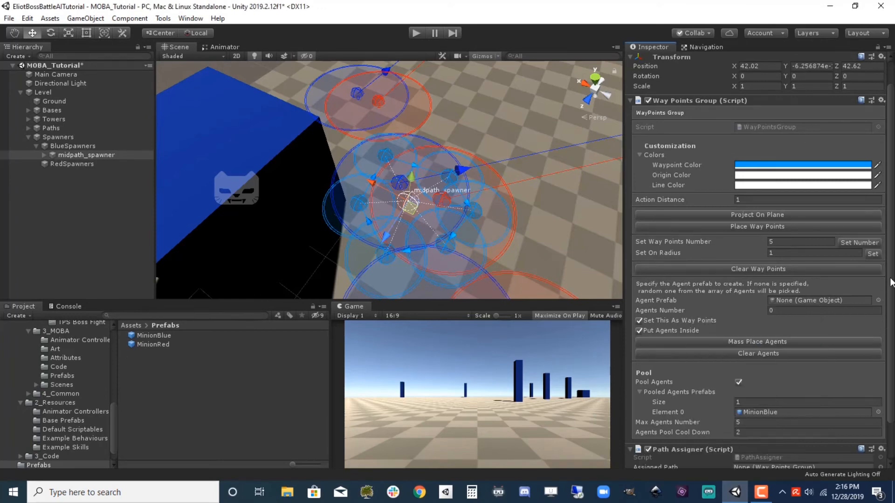
Assign the midpath group from BluePaths to midpath_spawner's Path Assigner and set its team to blue.
{"action": "scroll", "coordinate": [882, 318], "scroll_direction": "down", "scroll_amount": 2}
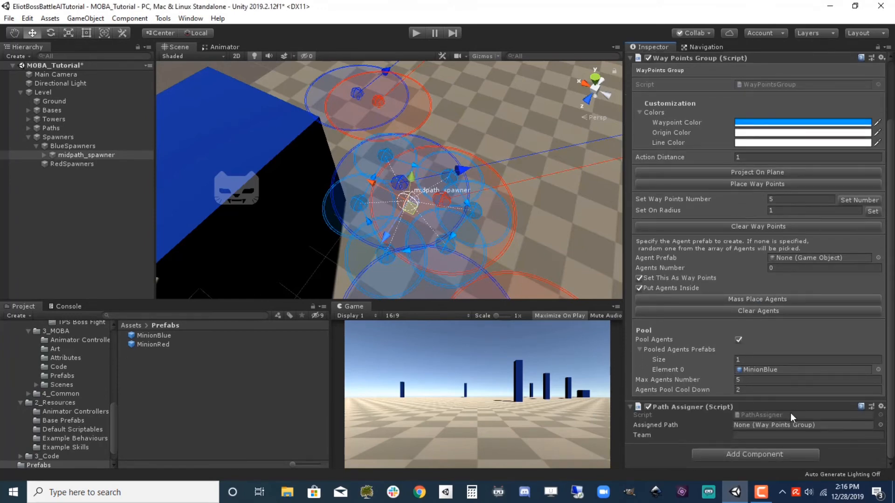
{"action": "left_click", "coordinate": [28, 127]}
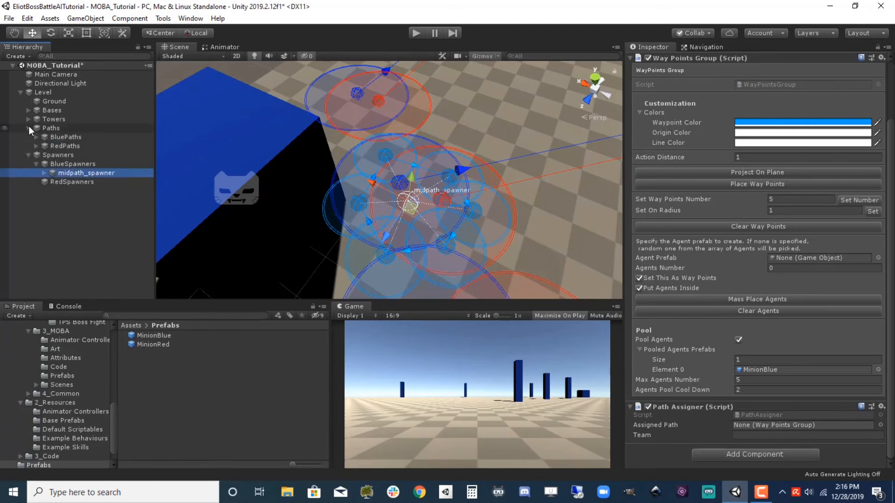
{"action": "left_click", "coordinate": [36, 138]}
{"action": "left_click", "coordinate": [71, 146]}
{"action": "left_click_drag", "start_coordinate": [71, 146], "coordinate": [775, 427]}
{"action": "left_click", "coordinate": [762, 435]}
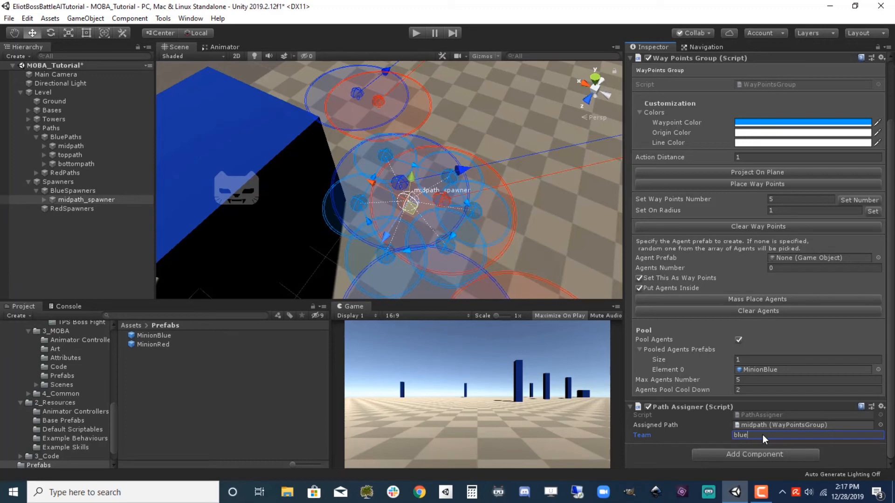
Duplicate midpath_spawner inside BlueSpawners and rename the copy toppath_spawner.
{"action": "left_click", "coordinate": [86, 199]}
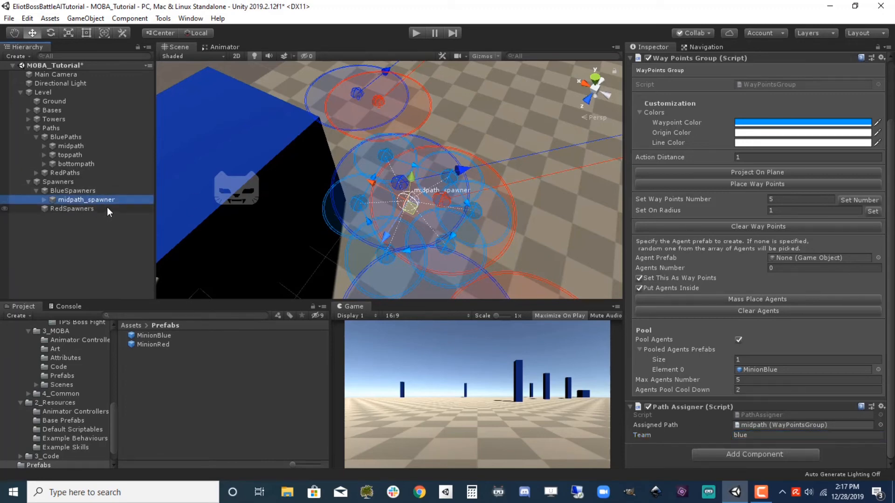
{"action": "key", "text": "ctrl+d"}
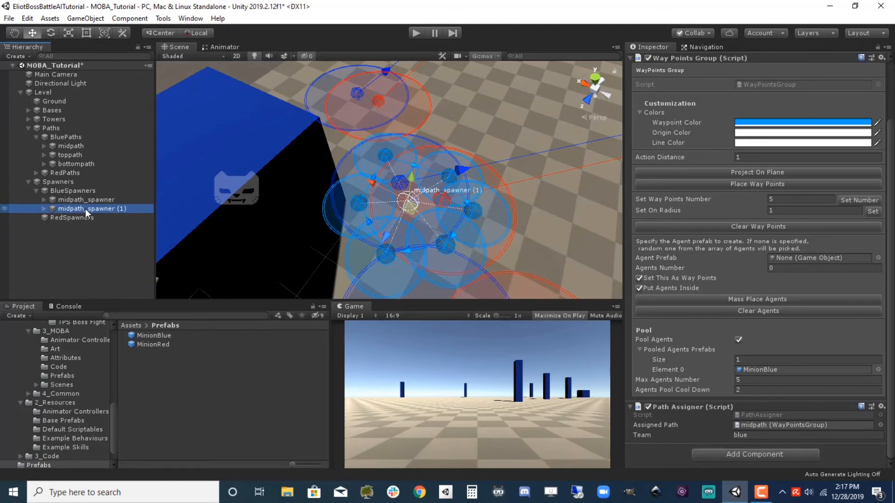
{"action": "left_click", "coordinate": [86, 208]}
{"action": "type", "text": "topp"}
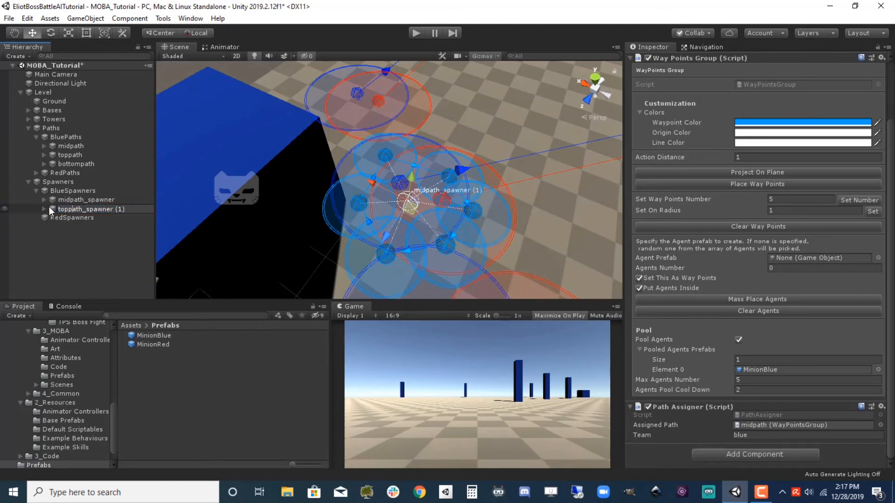
{"action": "key", "text": "End"}
{"action": "key", "text": "BackSpace"}
{"action": "key", "text": "BackSpace"}
{"action": "key", "text": "BackSpace"}
{"action": "key", "text": "BackSpace"}
{"action": "key", "text": "Return"}
Move toppath_spawner to the blue end of the top path and make the blue toppath group its assigned path.
{"action": "middle_click_drag", "start_coordinate": [429, 180], "coordinate": [432, 243]}
{"action": "left_click_drag", "start_coordinate": [380, 243], "coordinate": [222, 217]}
{"action": "left_click_drag", "start_coordinate": [269, 235], "coordinate": [363, 157]}
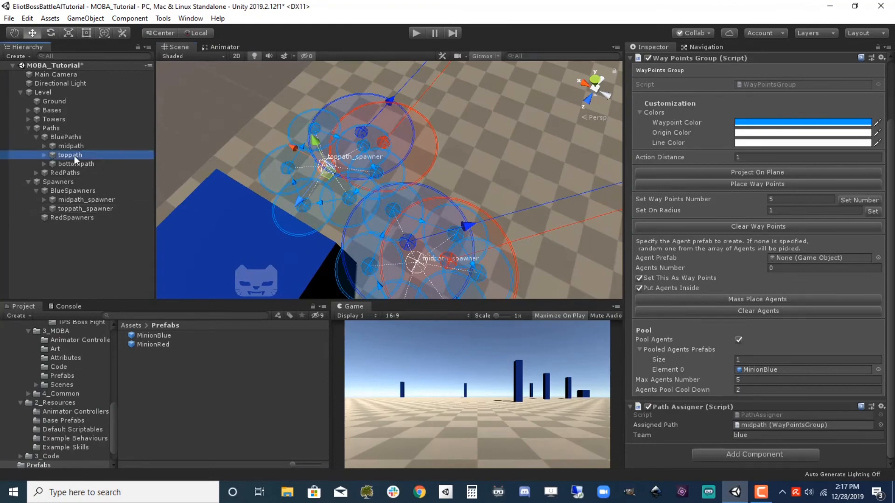
{"action": "left_click_drag", "start_coordinate": [737, 412], "coordinate": [755, 425]}
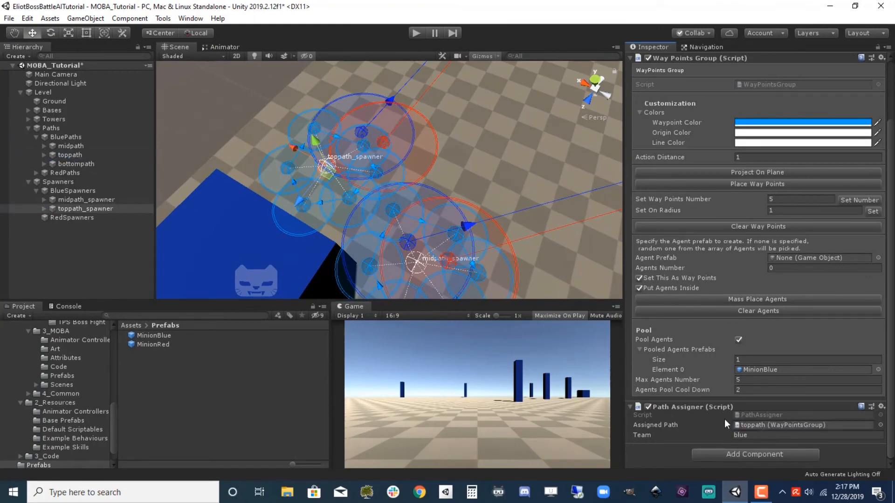
Duplicate toppath_spawner inside BlueSpawners and rename the copy bottompath_spawner.
{"action": "left_click", "coordinate": [92, 209]}
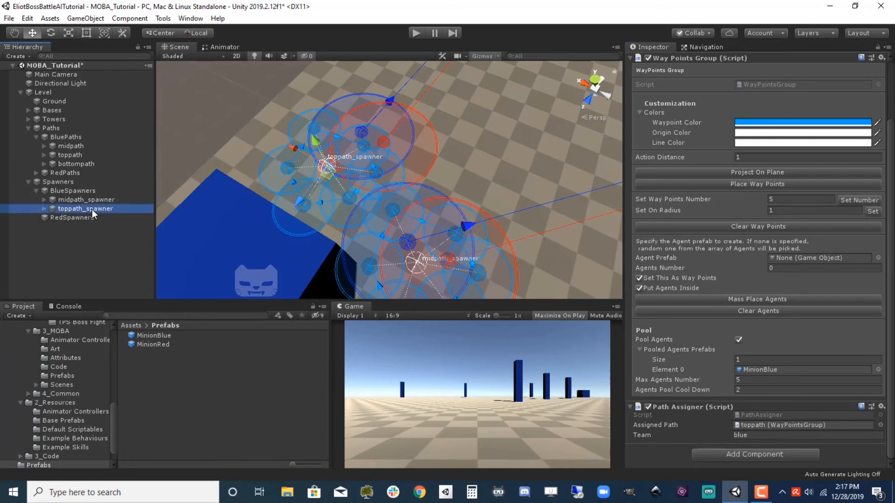
{"action": "key", "text": "ctrl+d"}
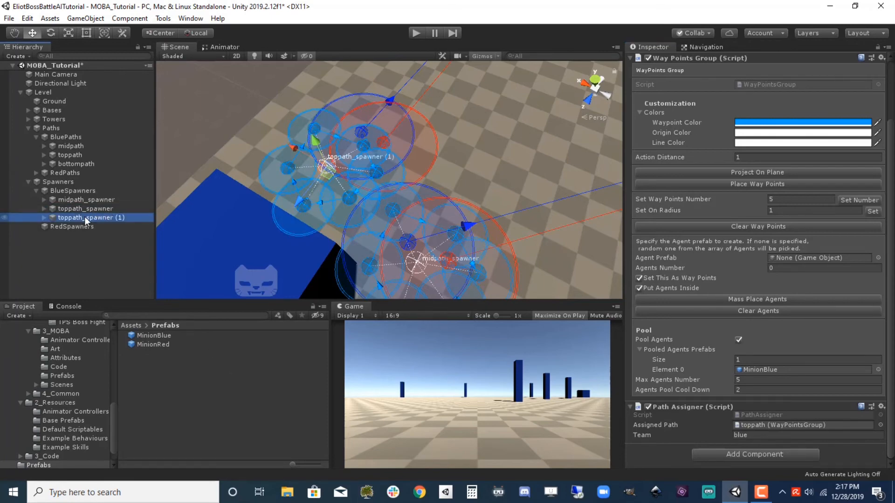
{"action": "left_click", "coordinate": [121, 219]}
{"action": "type", "text": "bottom"}
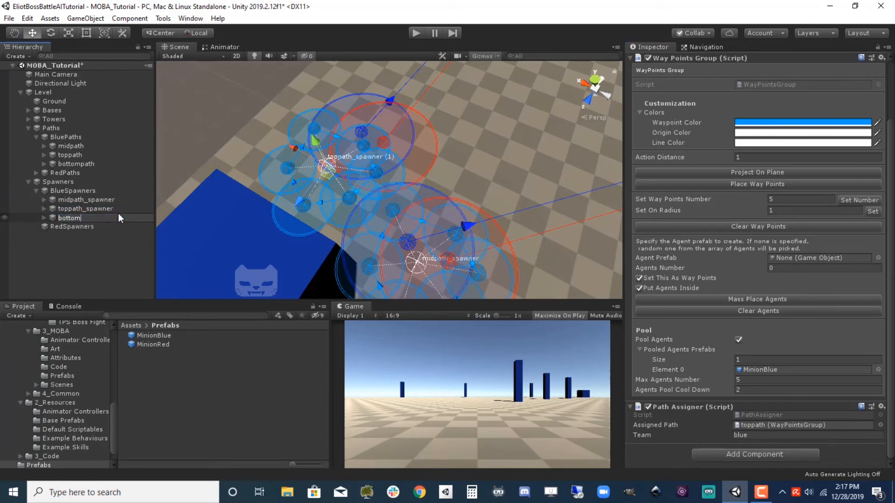
{"action": "type", "text": "path_spawner"}
{"action": "key", "text": "Return"}
Move bottompath_spawner to the blue end of the bottom path and make the blue bottompath group its assigned path.
{"action": "scroll", "coordinate": [410, 184], "scroll_direction": "down", "scroll_amount": 10}
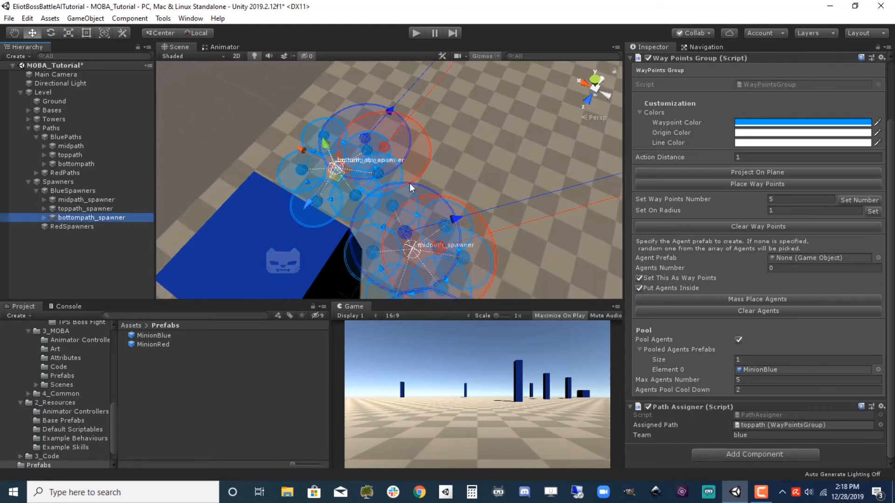
{"action": "middle_click_drag", "start_coordinate": [410, 177], "coordinate": [385, 129]}
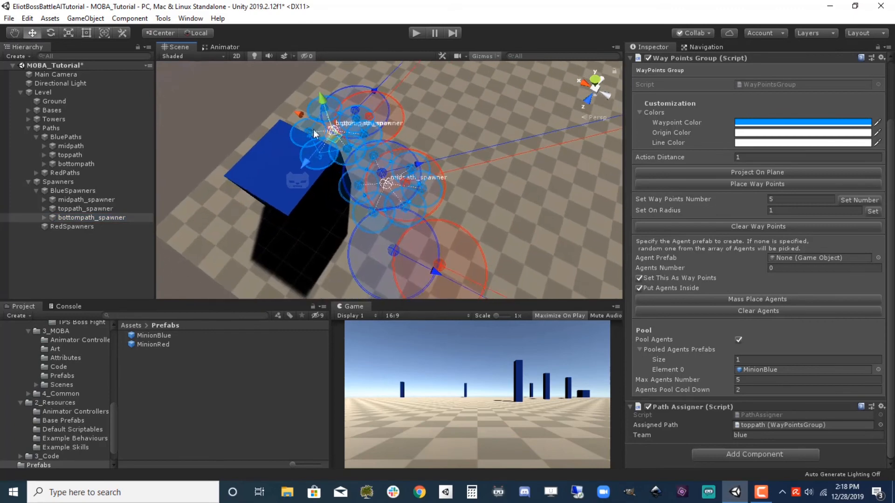
{"action": "left_click_drag", "start_coordinate": [298, 114], "coordinate": [378, 283]}
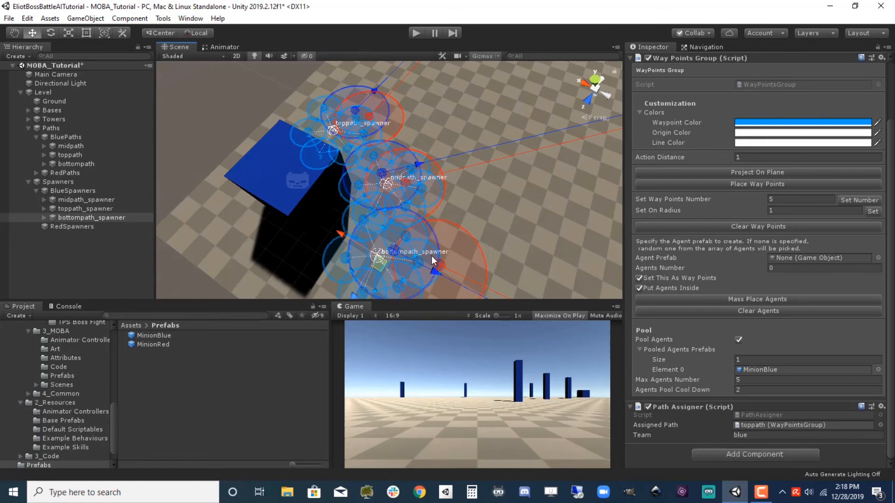
{"action": "left_click", "coordinate": [88, 164]}
{"action": "left_click_drag", "start_coordinate": [88, 164], "coordinate": [805, 424]}
Duplicate the three blue spawners and move the copies into RedSpawners.
{"action": "left_click", "coordinate": [89, 200]}
{"action": "left_click", "coordinate": [95, 216], "text": "shift"}
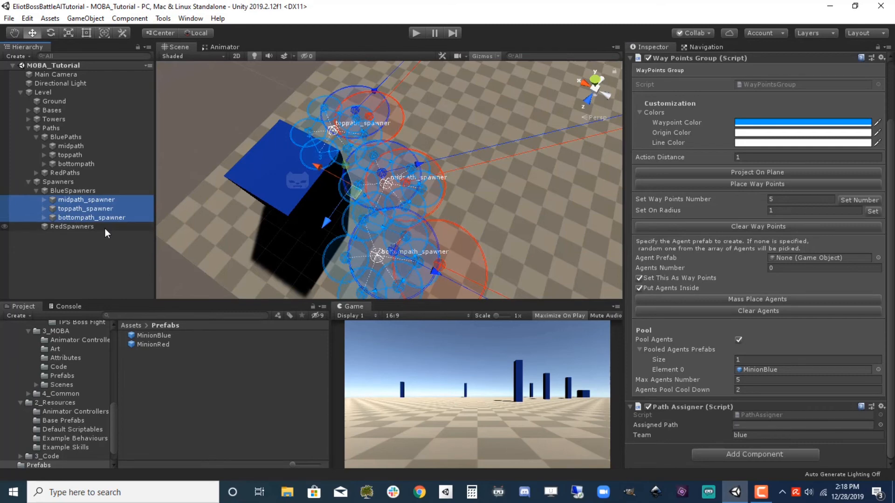
{"action": "key", "text": "ctrl+d"}
{"action": "left_click_drag", "start_coordinate": [95, 227], "coordinate": [81, 253]}
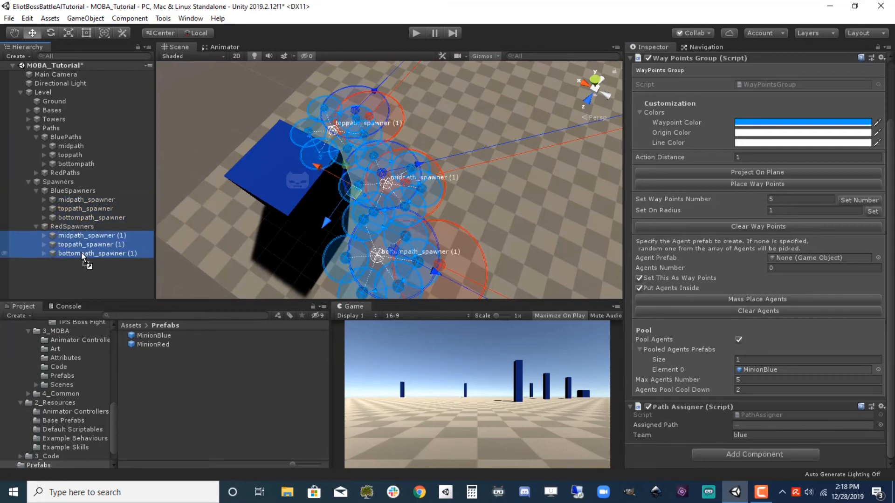
Rotate RedSpawners 180 degrees around Y so its spawners sit at the red base.
{"action": "left_click", "coordinate": [74, 226]}
{"action": "left_click", "coordinate": [809, 103]}
{"action": "type", "text": "180"}
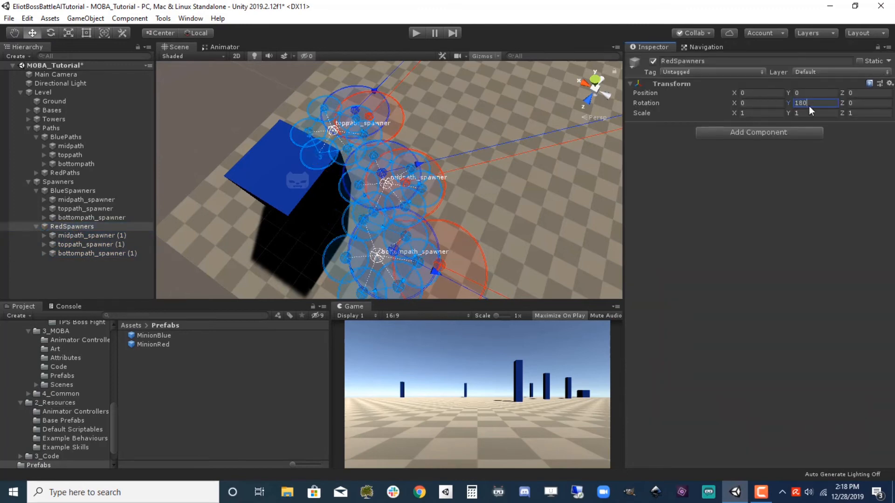
{"action": "type", "text": "f"}
{"action": "left_click", "coordinate": [186, 47]}
{"action": "key", "text": "f"}
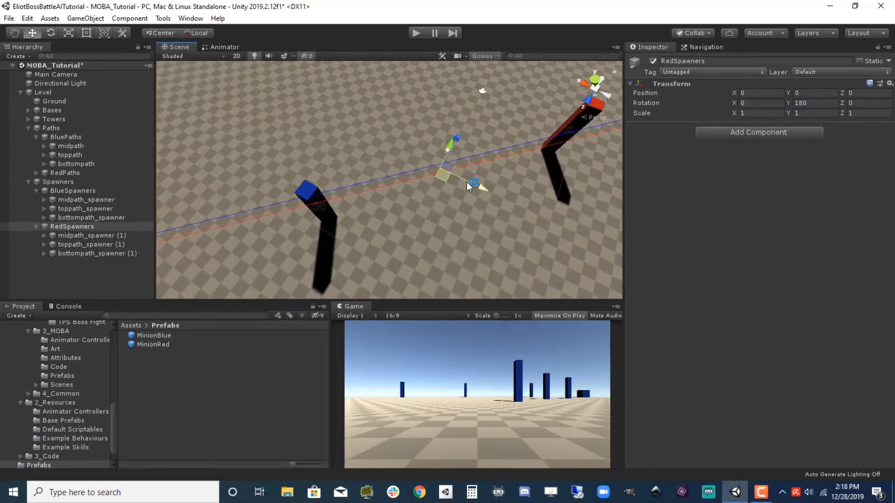
Change the waypoint color of all three spawners in RedSpawners to orange-red.
{"action": "scroll", "coordinate": [472, 187], "scroll_direction": "down", "scroll_amount": 10}
{"action": "scroll", "coordinate": [470, 188], "scroll_direction": "down", "scroll_amount": 5}
{"action": "middle_click_drag", "start_coordinate": [470, 186], "coordinate": [198, 222]}
{"action": "scroll", "coordinate": [345, 141], "scroll_direction": "up", "scroll_amount": 5}
{"action": "scroll", "coordinate": [333, 165], "scroll_direction": "up", "scroll_amount": 8}
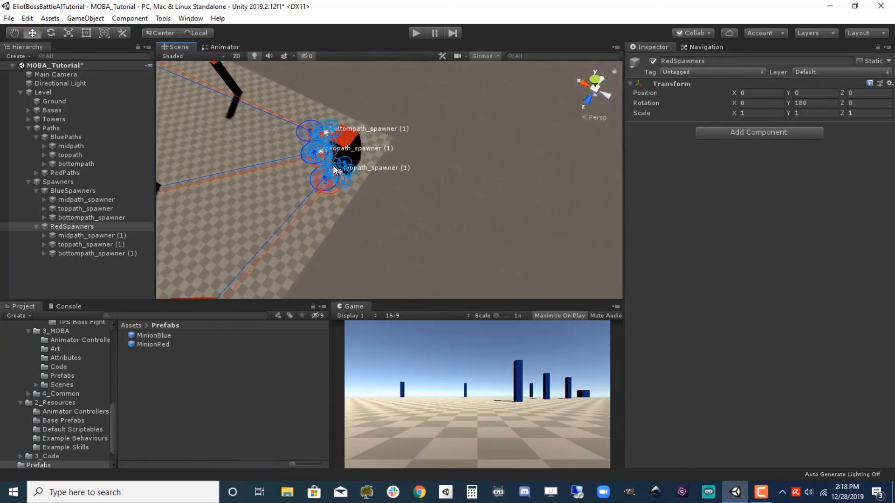
{"action": "middle_click_drag", "start_coordinate": [337, 117], "coordinate": [564, 239]}
{"action": "left_click", "coordinate": [81, 235]}
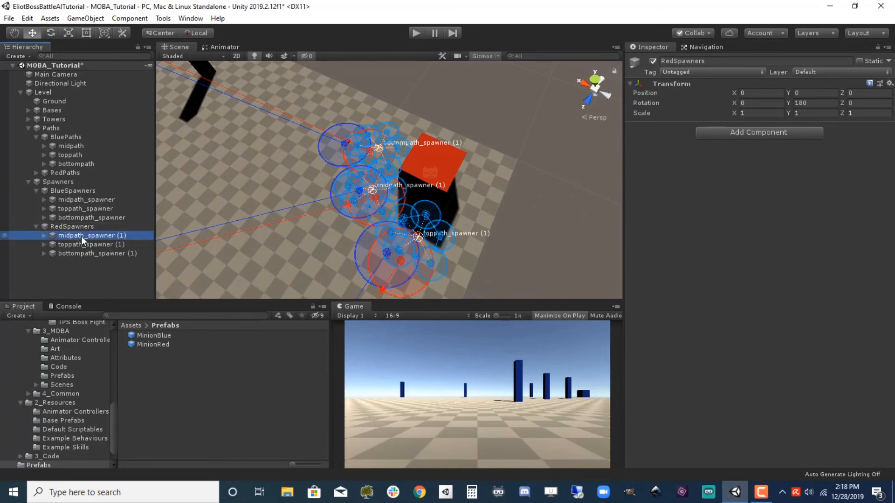
{"action": "left_click", "coordinate": [93, 253], "text": "shift"}
{"action": "left_click", "coordinate": [843, 192]}
{"action": "left_click_drag", "start_coordinate": [793, 150], "coordinate": [826, 139]}
{"action": "left_click", "coordinate": [806, 60]}
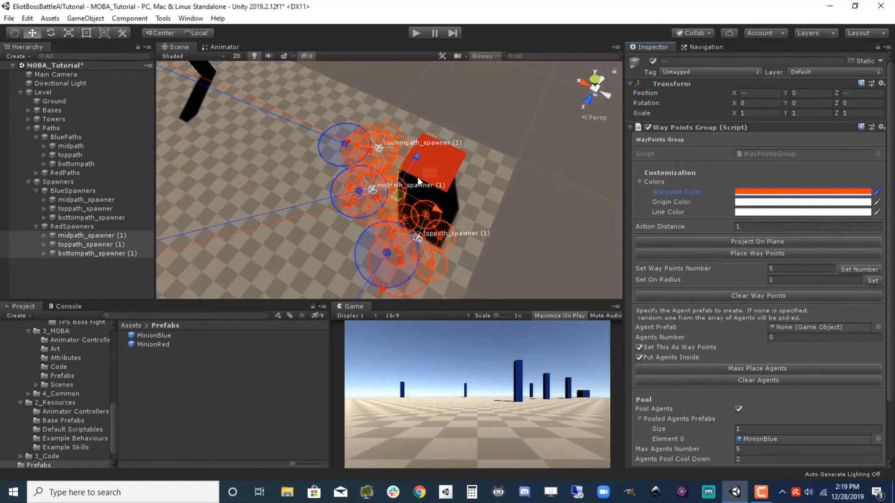
Make the red midpath (1) group the assigned path of midpath_spawner (1) and set its team to red.
{"action": "left_click", "coordinate": [97, 235]}
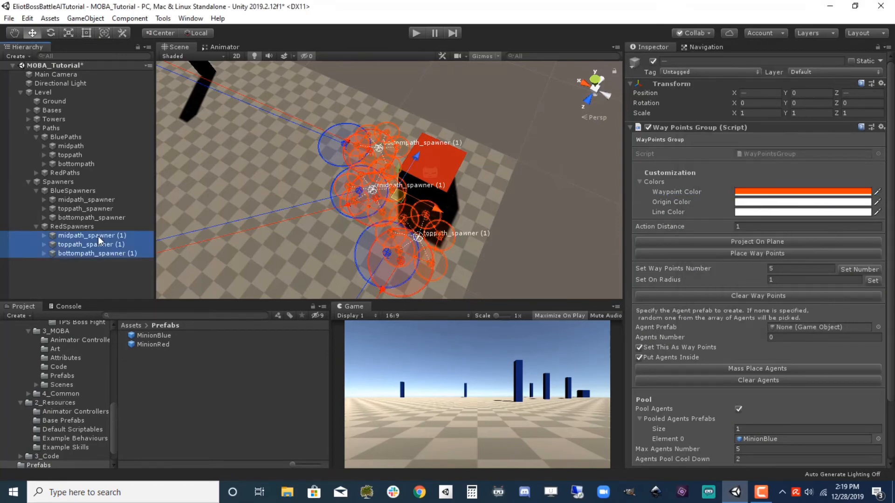
{"action": "left_click", "coordinate": [36, 173]}
{"action": "scroll", "coordinate": [720, 436], "scroll_direction": "down", "scroll_amount": 5}
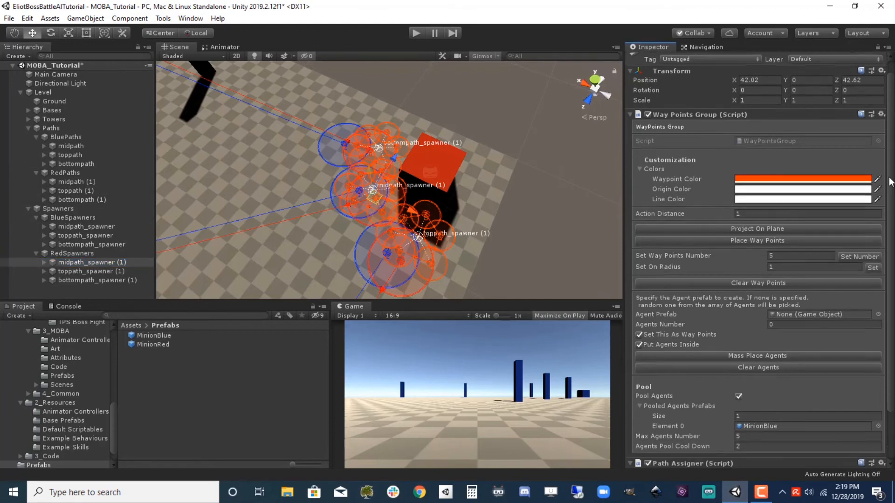
{"action": "left_click_drag", "start_coordinate": [71, 181], "coordinate": [782, 426]}
{"action": "double_click", "coordinate": [762, 438]}
{"action": "type", "text": "red"}
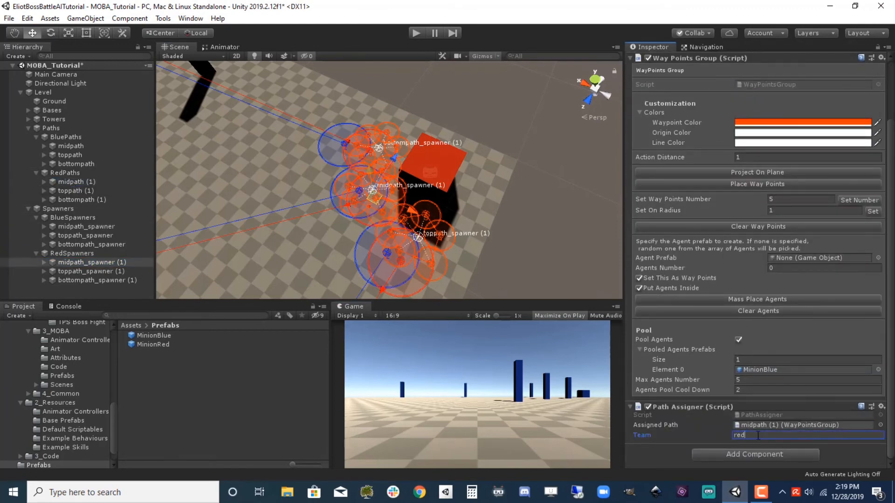
Make the red toppath (1) group the assigned path of toppath_spawner (1) and set its team to red.
{"action": "left_click", "coordinate": [110, 274]}
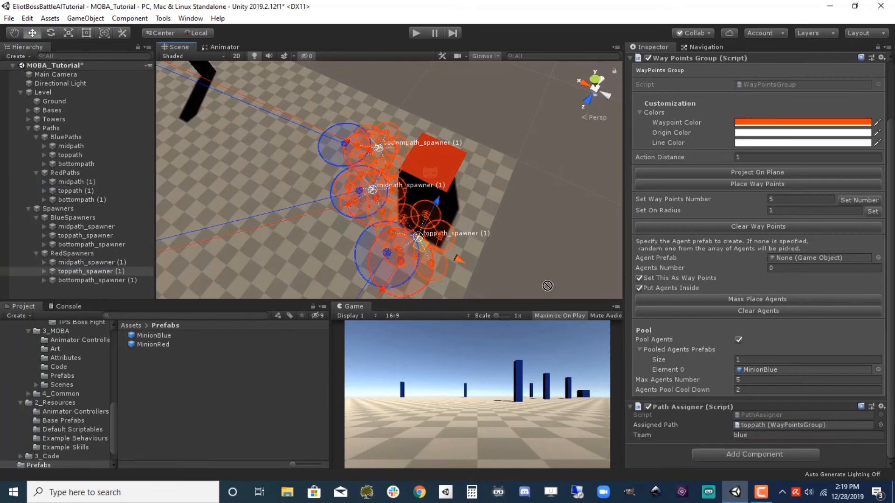
{"action": "double_click", "coordinate": [776, 434]}
{"action": "type", "text": "red"}
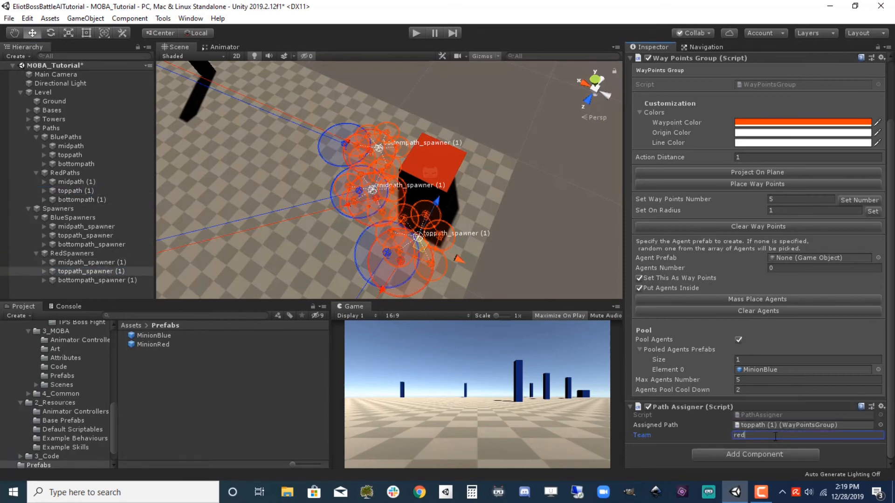
Assign the red bottompath (1) group to bottompath_spawner (1), set its team to red, and save the scene.
{"action": "left_click", "coordinate": [119, 280]}
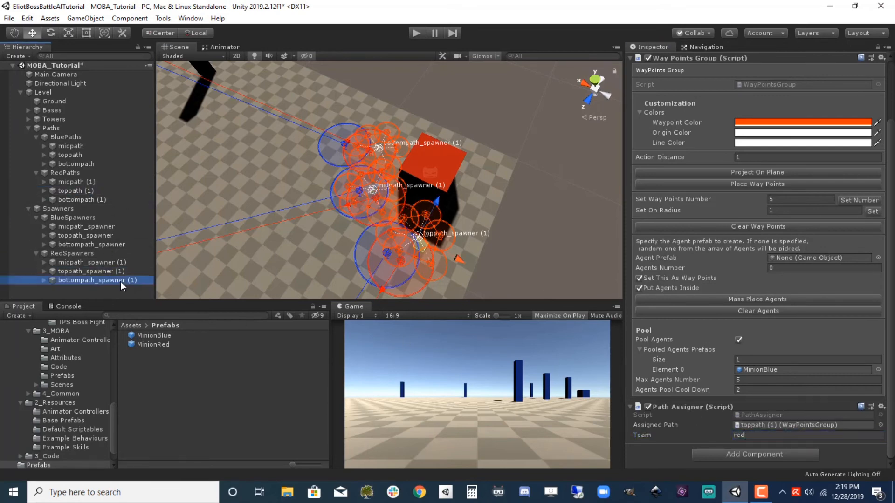
{"action": "double_click", "coordinate": [751, 435]}
{"action": "type", "text": "re"}
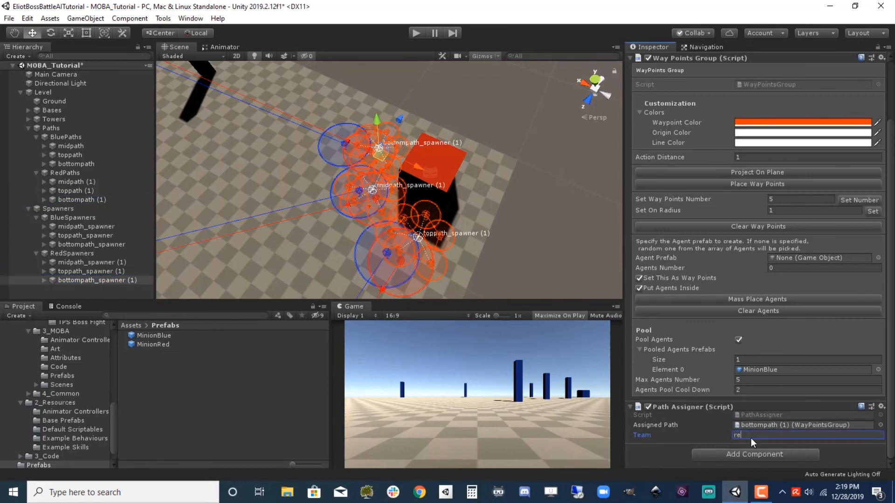
{"action": "key", "text": "ctrl+s"}
Set MinionRed as the pooled agent prefab of all three spawners in RedSpawners.
{"action": "left_click", "coordinate": [85, 263]}
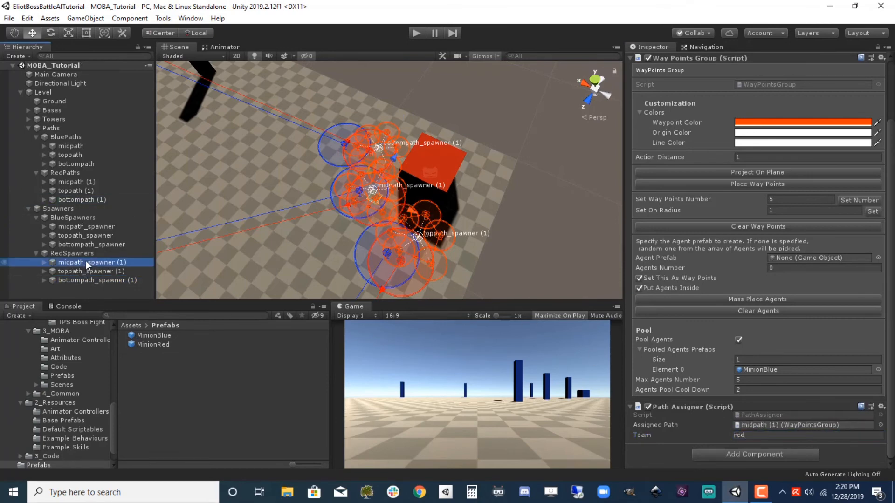
{"action": "left_click", "coordinate": [115, 279], "text": "shift"}
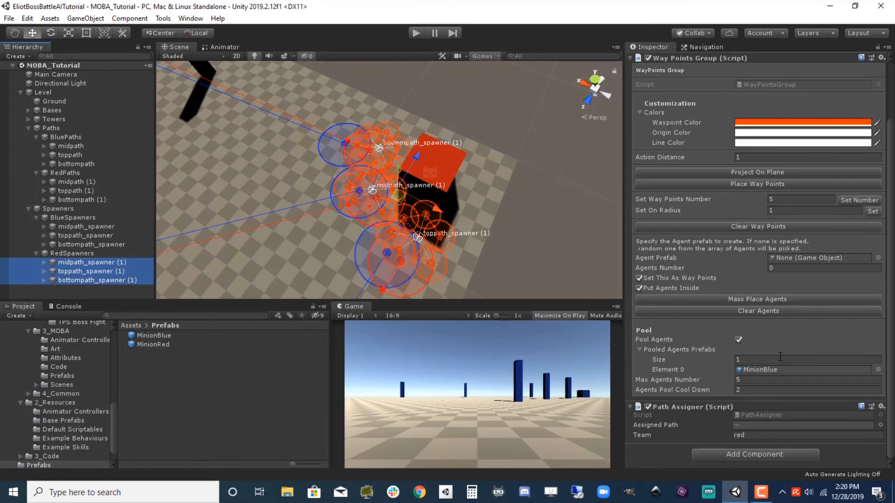
{"action": "left_click_drag", "start_coordinate": [150, 344], "coordinate": [753, 370]}
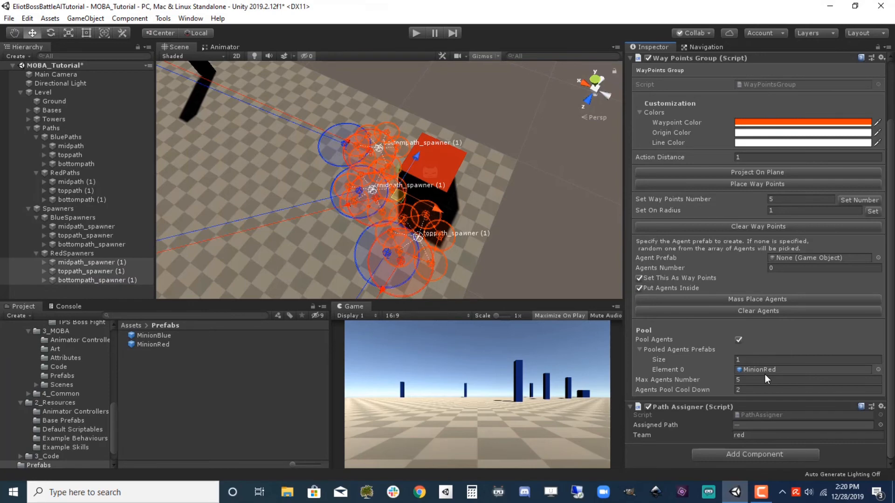
Collapse the Paths and Spawners groups in the scene hierarchy and save the scene.
{"action": "left_click", "coordinate": [36, 217]}
{"action": "left_click", "coordinate": [35, 227]}
{"action": "left_click", "coordinate": [36, 173]}
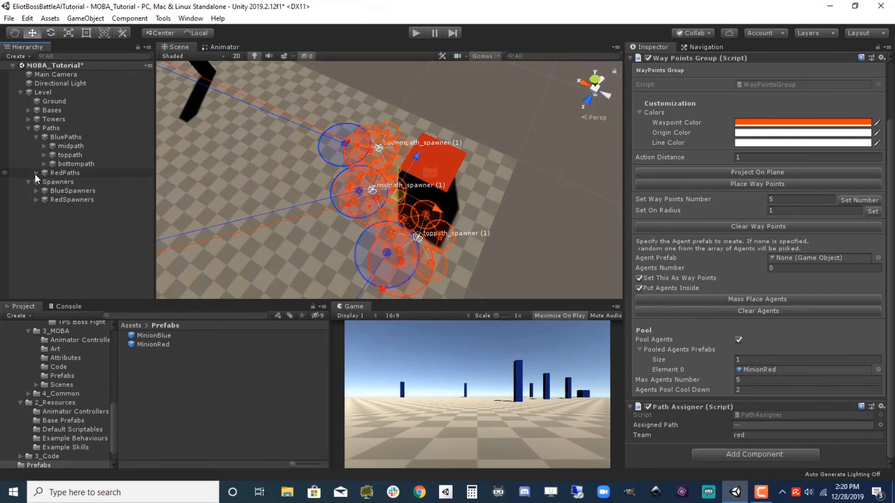
{"action": "left_click", "coordinate": [37, 136]}
{"action": "left_click", "coordinate": [28, 129]}
{"action": "left_click", "coordinate": [29, 137]}
{"action": "key", "text": "ctrl+s"}
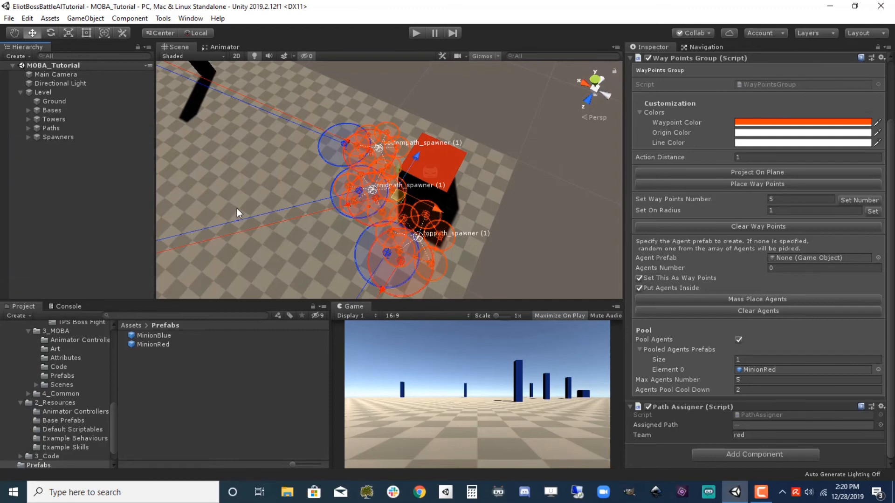
Create an empty child object named Heroes under Level.
{"action": "left_click", "coordinate": [46, 91]}
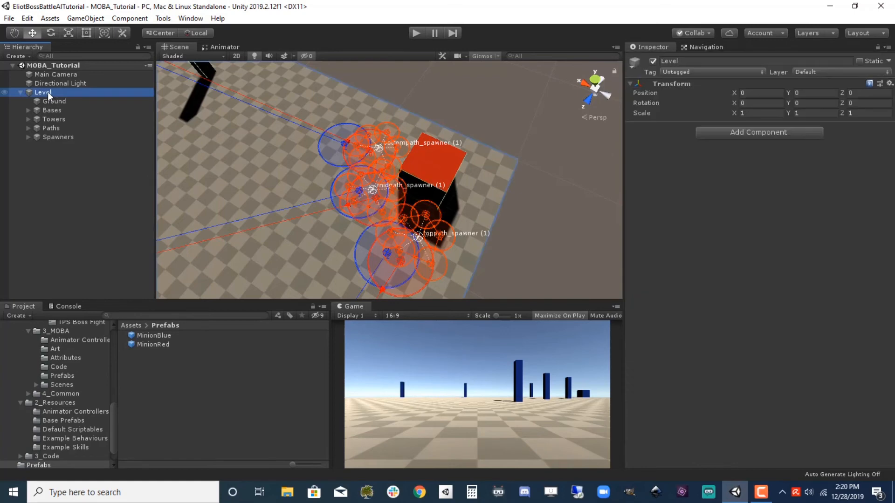
{"action": "right_click", "coordinate": [48, 93]}
{"action": "left_click", "coordinate": [93, 197]}
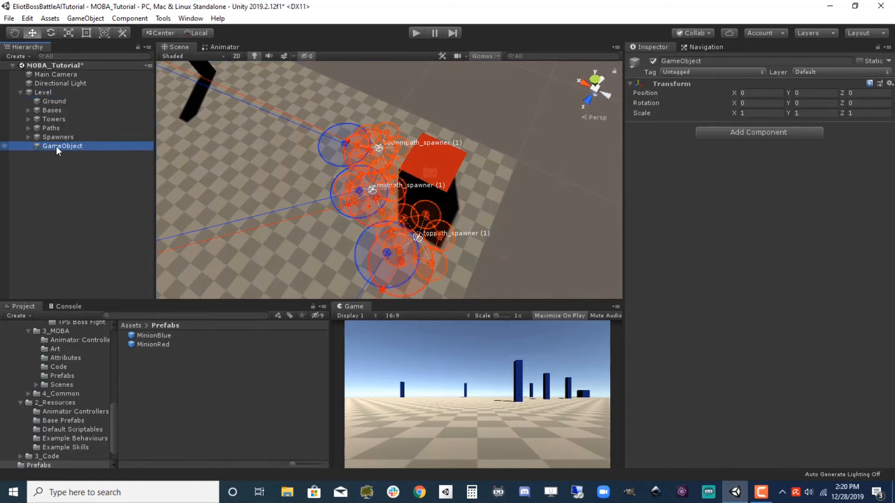
{"action": "type", "text": "Heroes"}
{"action": "key", "text": "Return"}
Create an empty child object named Blue under Heroes.
{"action": "right_click", "coordinate": [57, 147]}
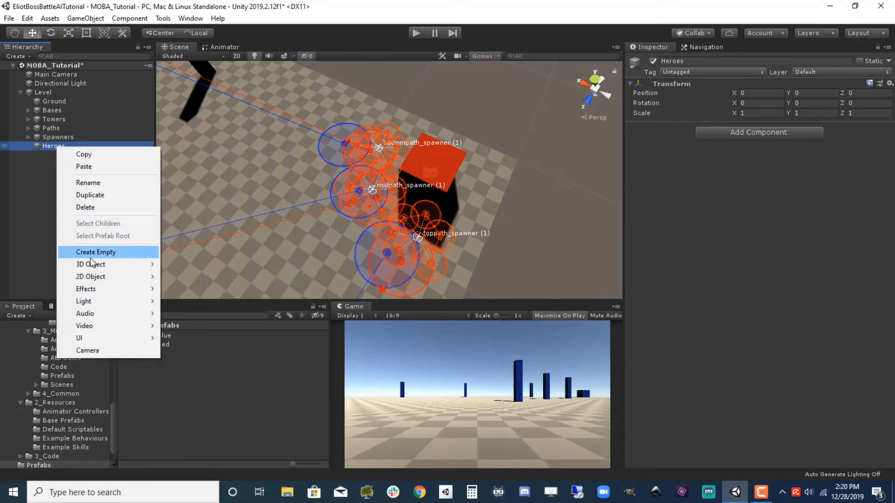
{"action": "left_click", "coordinate": [93, 252]}
{"action": "left_click", "coordinate": [63, 156]}
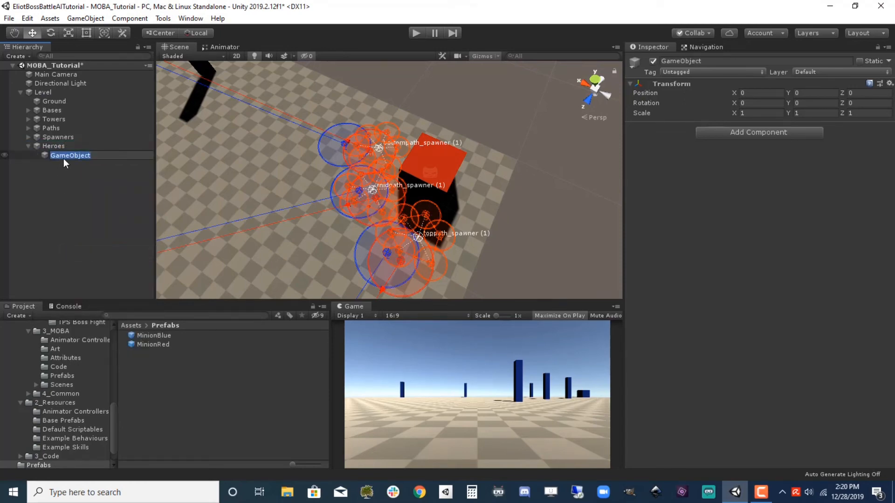
{"action": "type", "text": "Blue"}
{"action": "key", "text": "Return"}
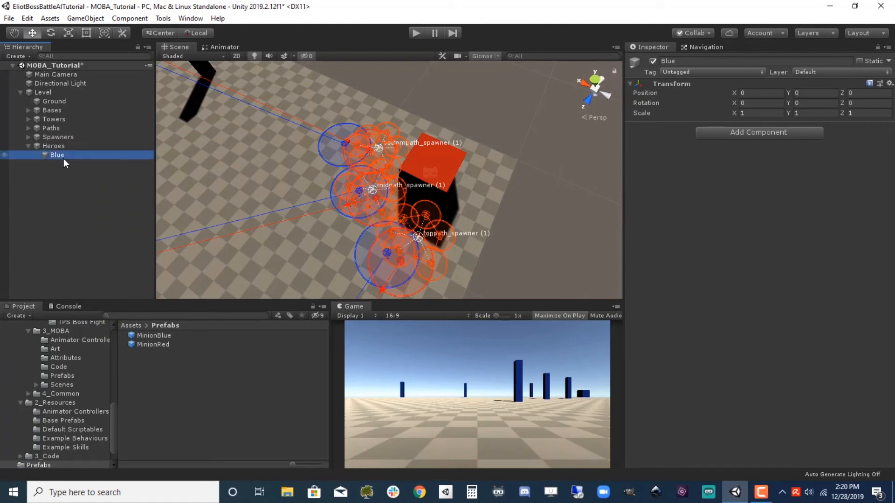
Create a second empty child object named Red under Heroes.
{"action": "left_click", "coordinate": [55, 147]}
{"action": "right_click", "coordinate": [55, 147]}
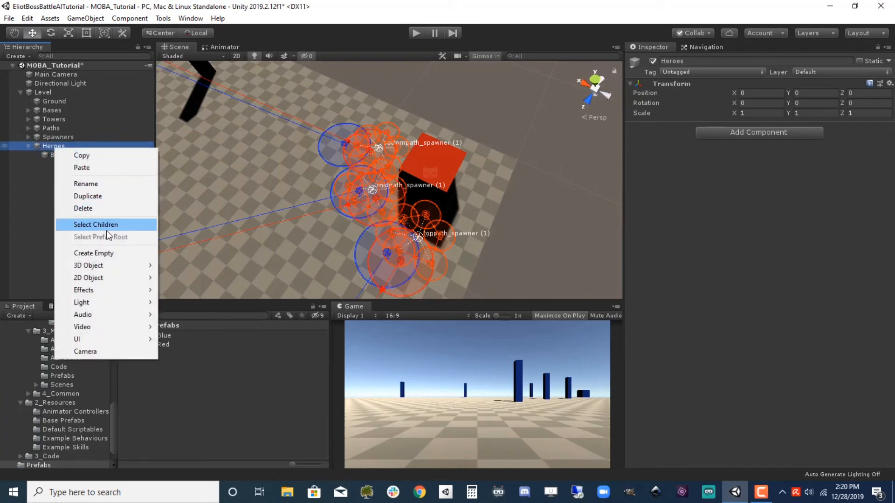
{"action": "left_click", "coordinate": [106, 253]}
{"action": "left_click", "coordinate": [69, 160]}
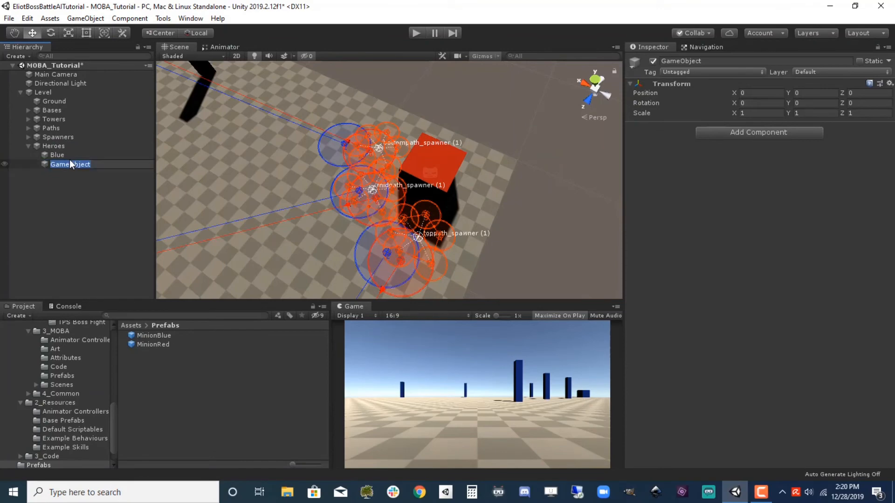
{"action": "type", "text": "Red"}
{"action": "key", "text": "Return"}
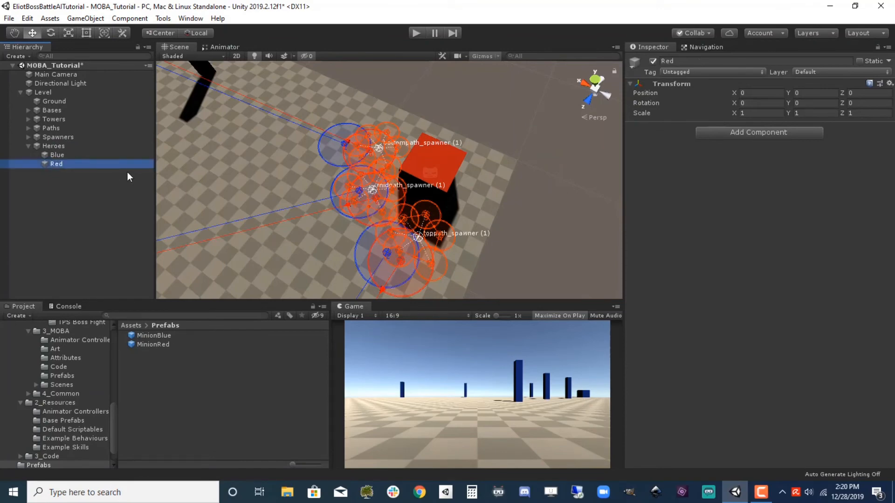
Open the Base Prefabs folder inside Eliot AI's 2_Resources.
{"action": "left_click", "coordinate": [69, 156]}
{"action": "left_click_drag", "start_coordinate": [113, 427], "coordinate": [111, 358]}
{"action": "left_click", "coordinate": [20, 372]}
{"action": "left_click", "coordinate": [13, 363]}
{"action": "left_click", "coordinate": [19, 380]}
{"action": "left_click", "coordinate": [20, 388]}
{"action": "left_click", "coordinate": [43, 384]}
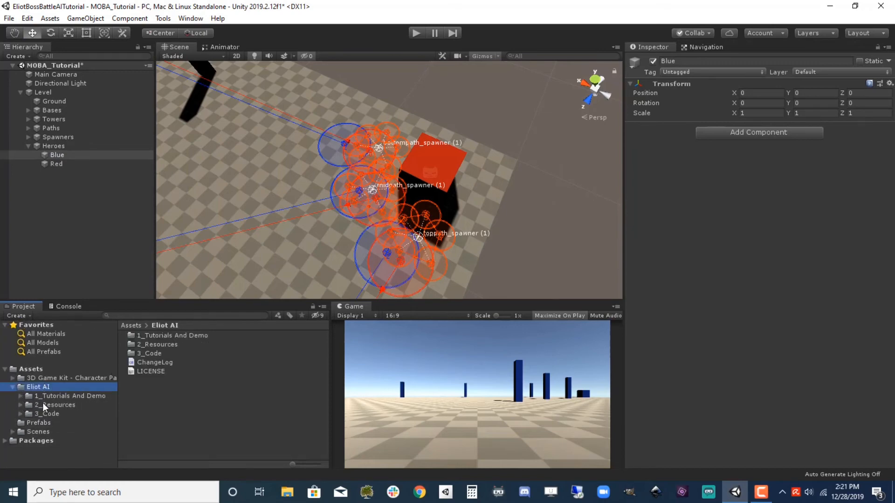
{"action": "left_click", "coordinate": [43, 404]}
{"action": "left_click", "coordinate": [20, 405]}
{"action": "left_click", "coordinate": [70, 424]}
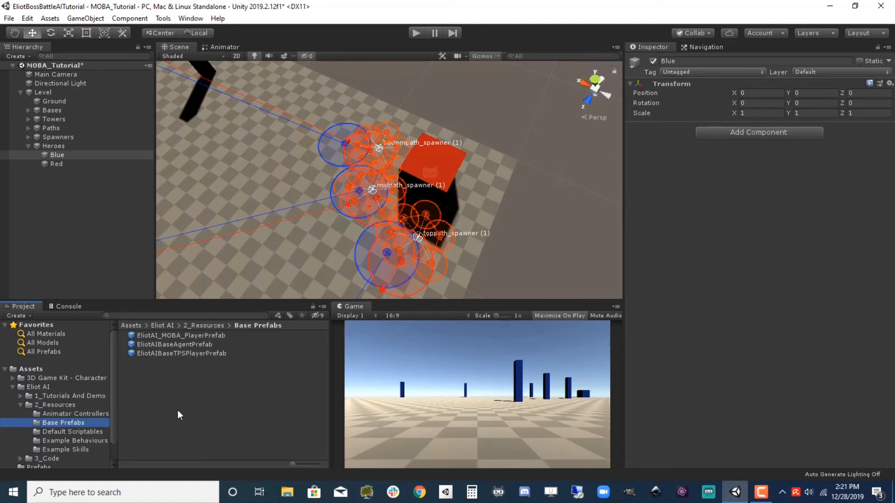
Place EliotAI_MOBA_PlayerPrefab on the ground in front of the blue spawners.
{"action": "middle_click_drag", "start_coordinate": [262, 277], "coordinate": [885, 168]}
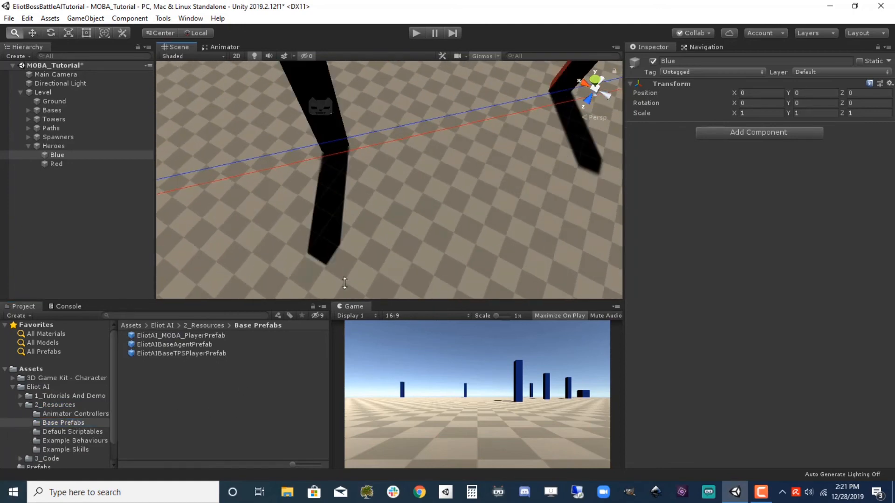
{"action": "middle_click_drag", "start_coordinate": [513, 145], "coordinate": [558, 233]}
{"action": "scroll", "coordinate": [404, 228], "scroll_direction": "down", "scroll_amount": 6}
{"action": "middle_click_drag", "start_coordinate": [362, 217], "coordinate": [620, 136]}
{"action": "middle_click_drag", "start_coordinate": [224, 284], "coordinate": [595, 171]}
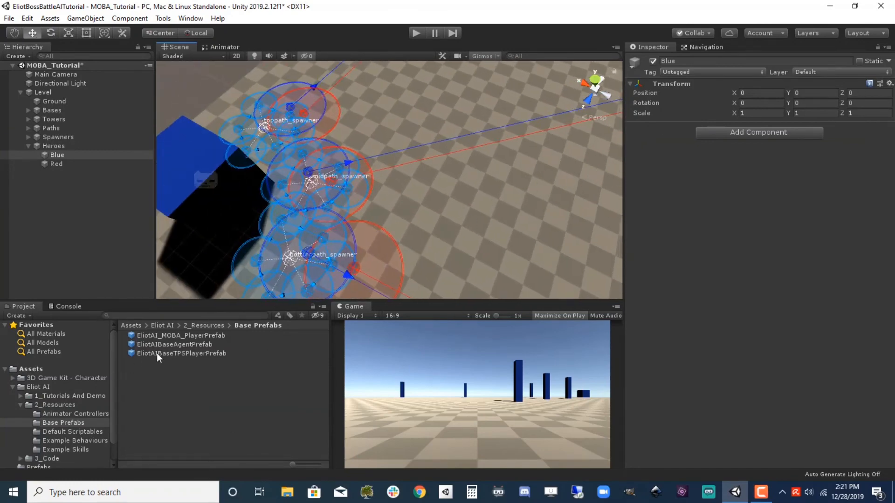
{"action": "left_click_drag", "start_coordinate": [178, 336], "coordinate": [443, 200]}
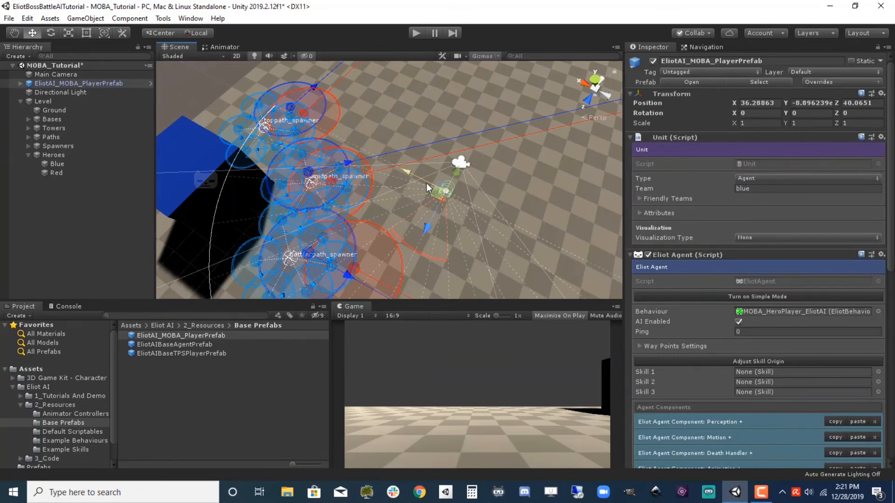
Deactivate the Main Camera object in the scene.
{"action": "left_click", "coordinate": [68, 74]}
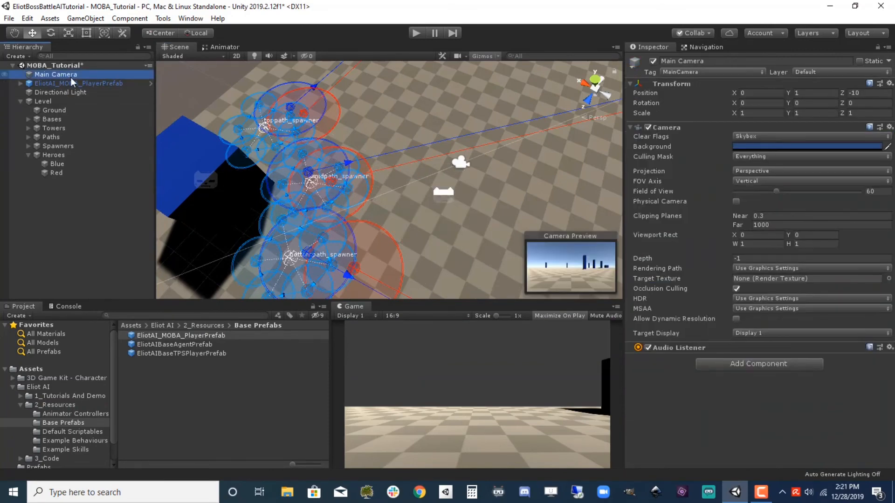
{"action": "left_click", "coordinate": [653, 61]}
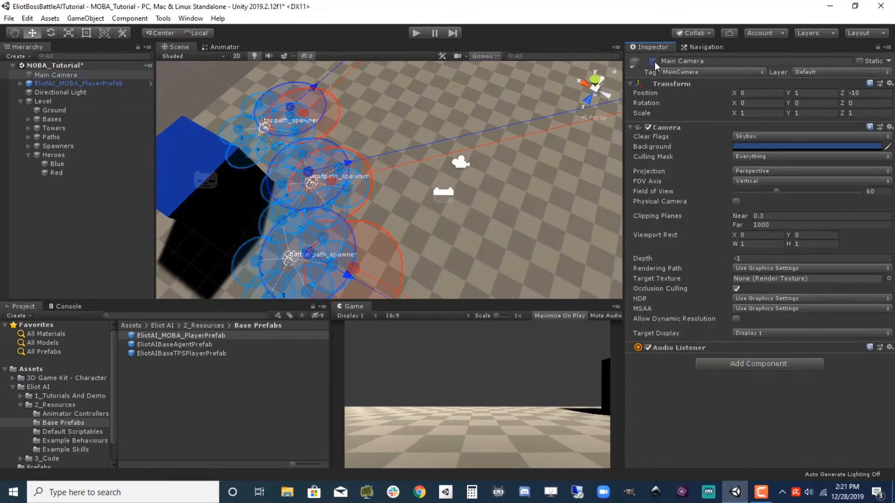
Unpack the EliotAI_MOBA_PlayerPrefab instance completely and expand its child objects.
{"action": "left_click", "coordinate": [86, 82]}
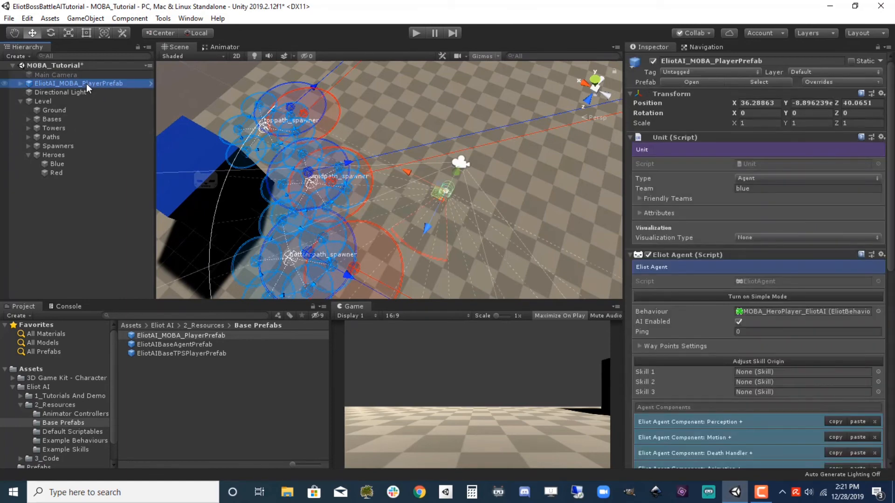
{"action": "right_click", "coordinate": [85, 83]}
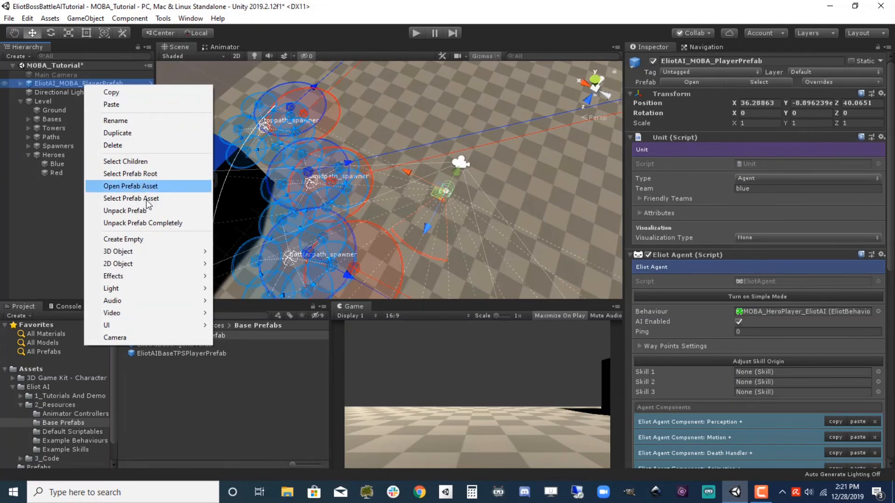
{"action": "left_click", "coordinate": [154, 222]}
{"action": "left_click", "coordinate": [20, 83]}
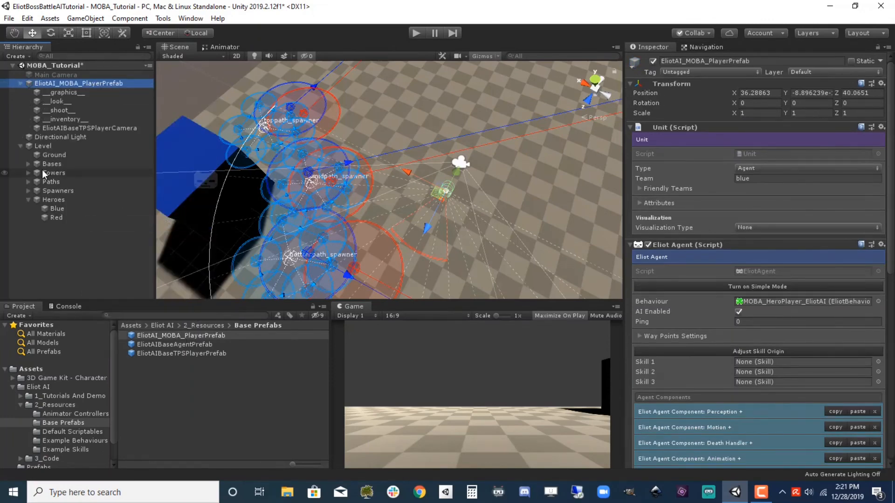
Add the Ellen model from the 3D Game Kit character pack as a child of the player prefab's __graphics__ object.
{"action": "left_click", "coordinate": [21, 378]}
{"action": "left_click", "coordinate": [13, 379]}
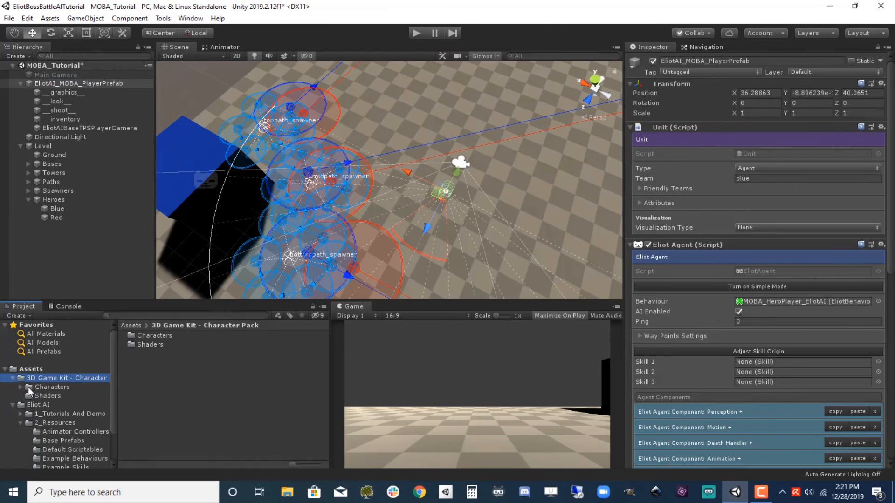
{"action": "left_click", "coordinate": [28, 387]}
{"action": "left_click", "coordinate": [19, 388]}
{"action": "left_click", "coordinate": [47, 404]}
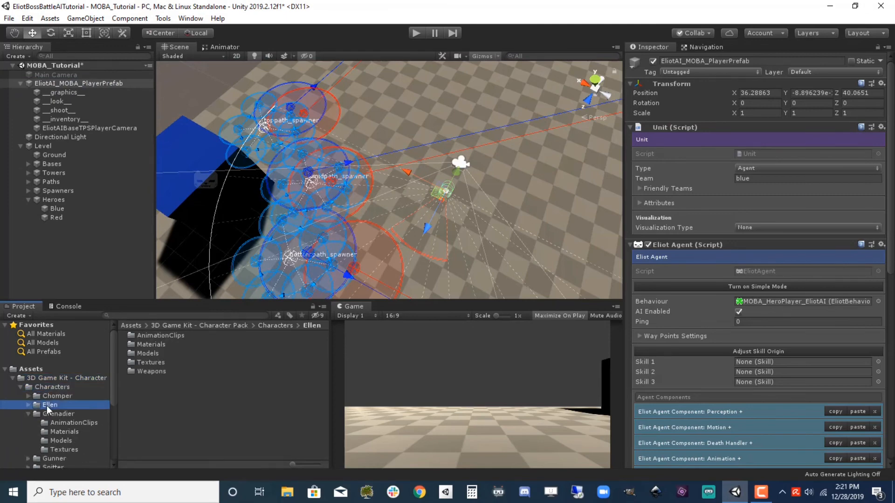
{"action": "left_click", "coordinate": [29, 405]}
{"action": "left_click", "coordinate": [64, 432]}
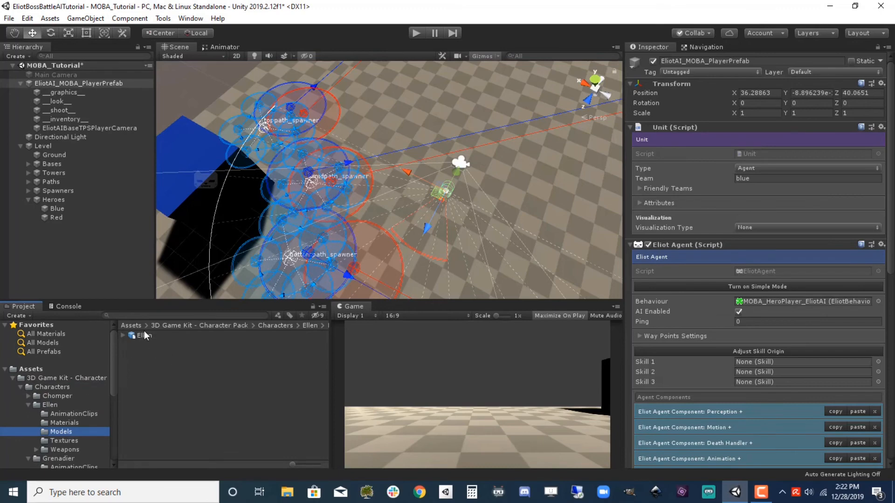
{"action": "left_click_drag", "start_coordinate": [143, 331], "coordinate": [76, 96]}
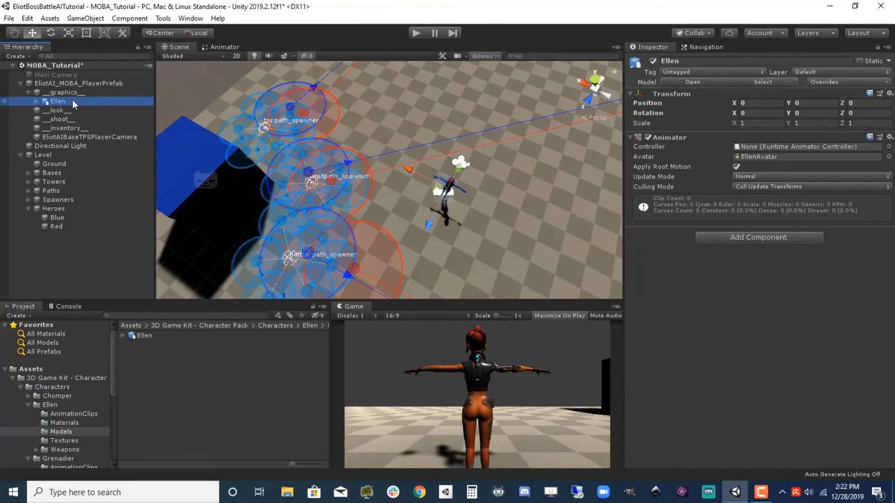
Scale the Ellen model to 0.5 on the X, Y and Z axes.
{"action": "left_click", "coordinate": [766, 125]}
{"action": "type", "text": "0.5"}
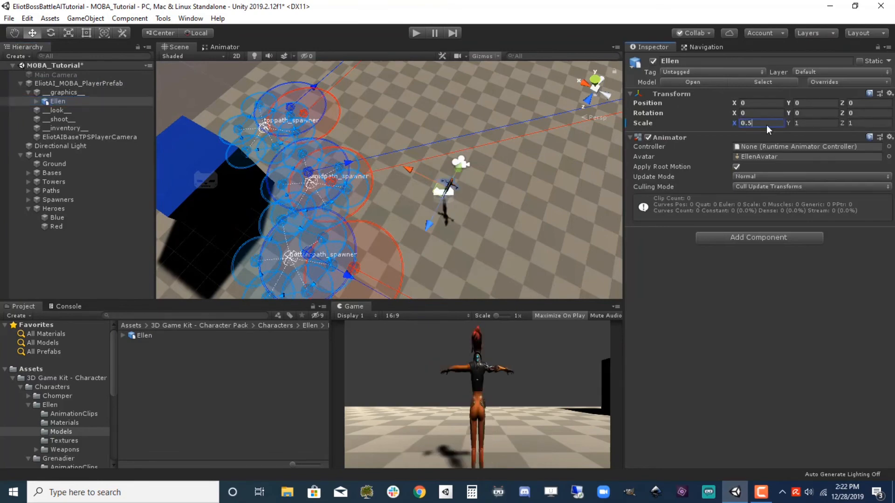
{"action": "key", "text": "Tab"}
{"action": "type", "text": "0.5"}
{"action": "key", "text": "Tab"}
{"action": "type", "text": "0.5"}
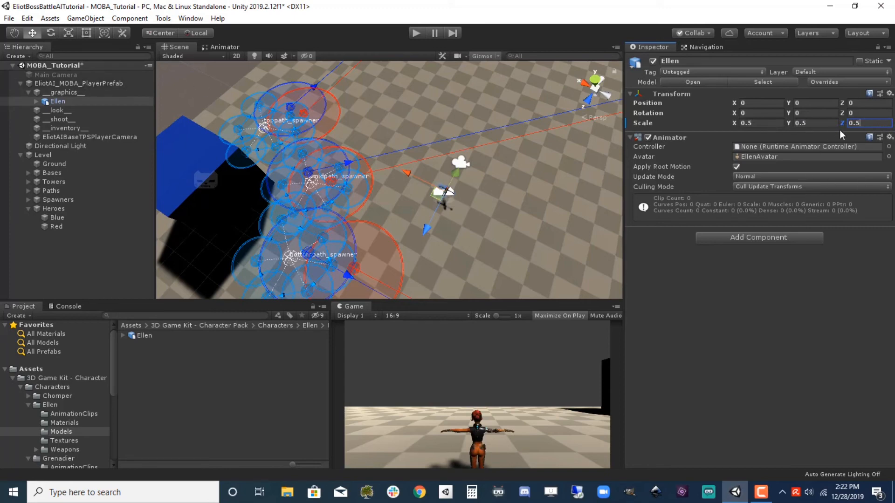
Assign EliotAIBaseAnimatorController_TPSPlayer to Ellen's Animator, turn off Apply Root Motion, and save the scene.
{"action": "left_click", "coordinate": [857, 147]}
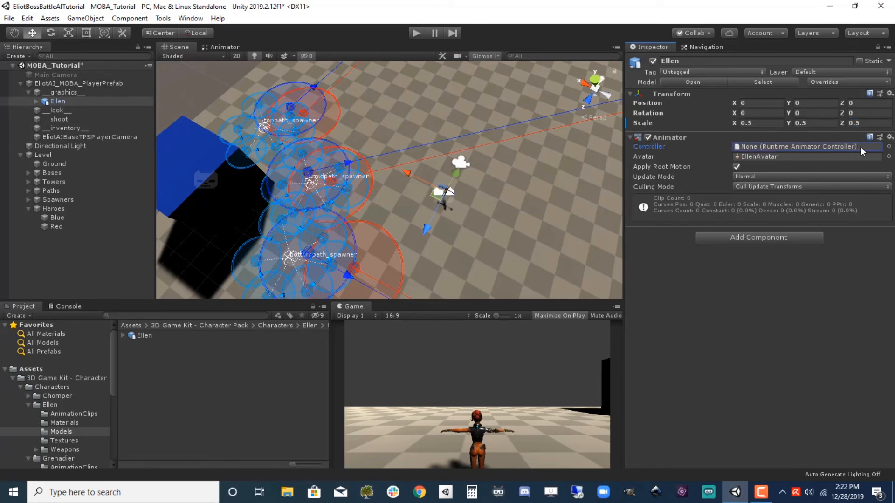
{"action": "left_click", "coordinate": [888, 147]}
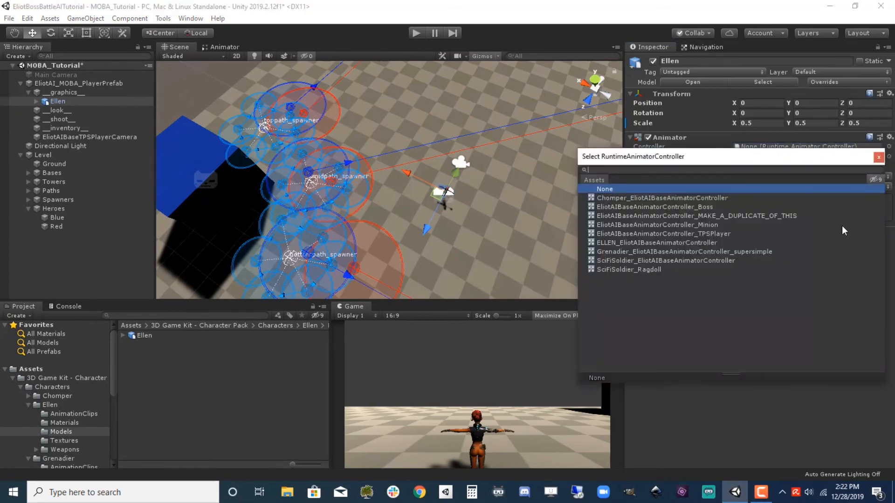
{"action": "left_click", "coordinate": [721, 233]}
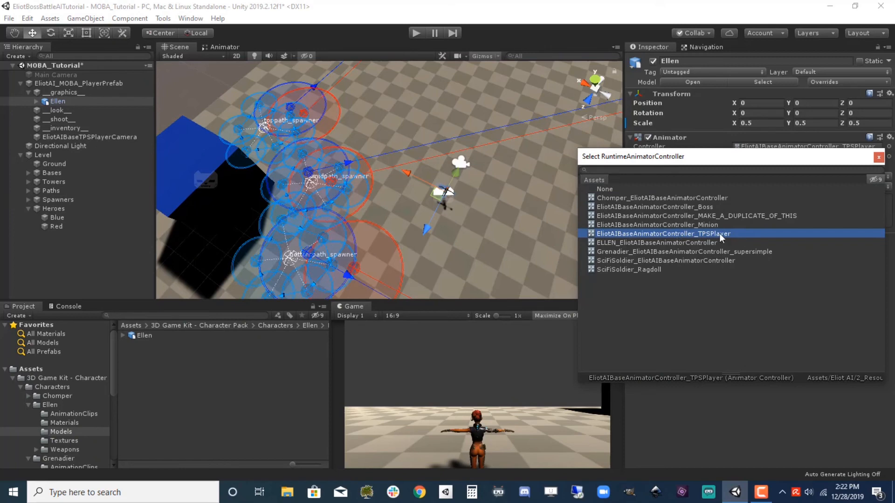
{"action": "double_click", "coordinate": [734, 233]}
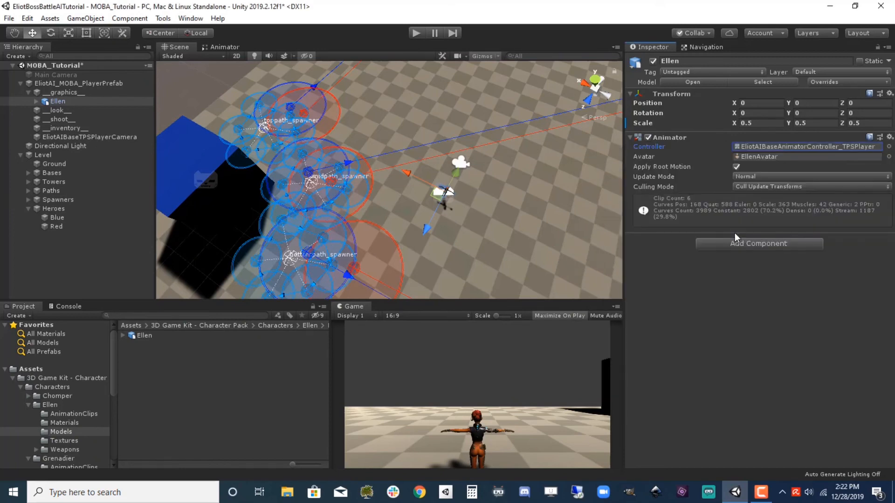
{"action": "left_click", "coordinate": [736, 167]}
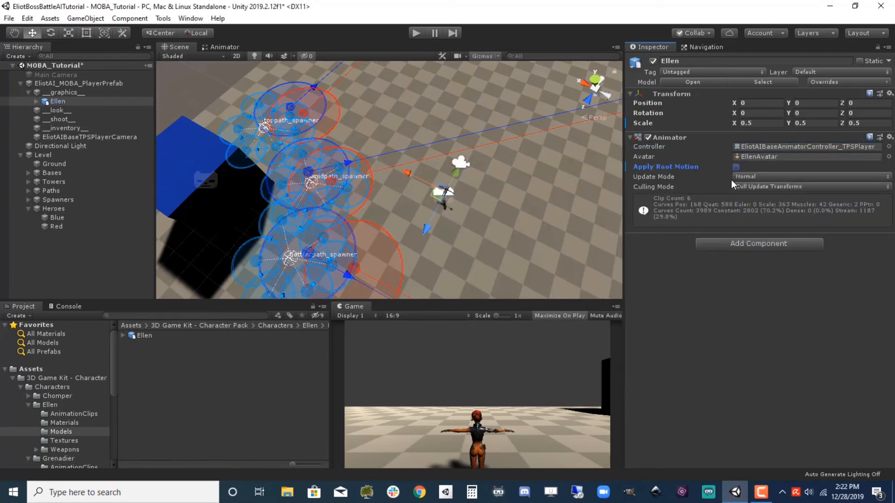
{"action": "key", "text": "ctrl+s"}
Rename the EliotAI_MOBA_PlayerPrefab object as HeroBlue.
{"action": "left_click", "coordinate": [123, 85]}
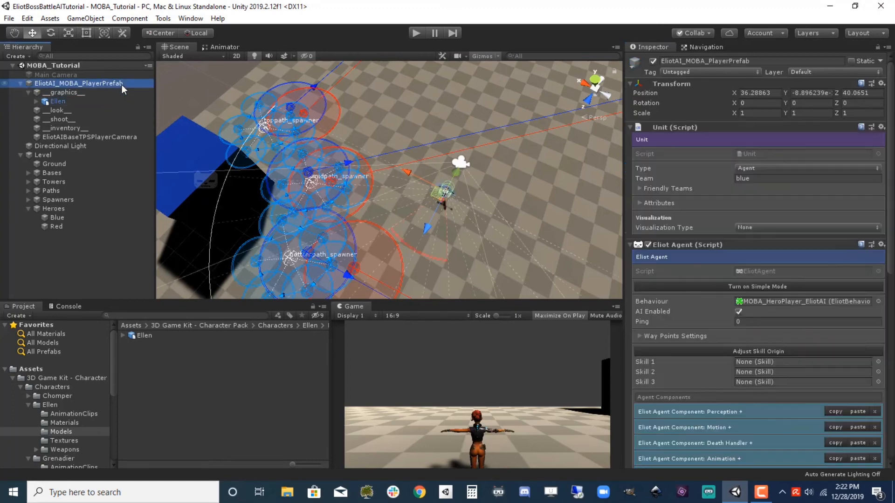
{"action": "left_click", "coordinate": [751, 61]}
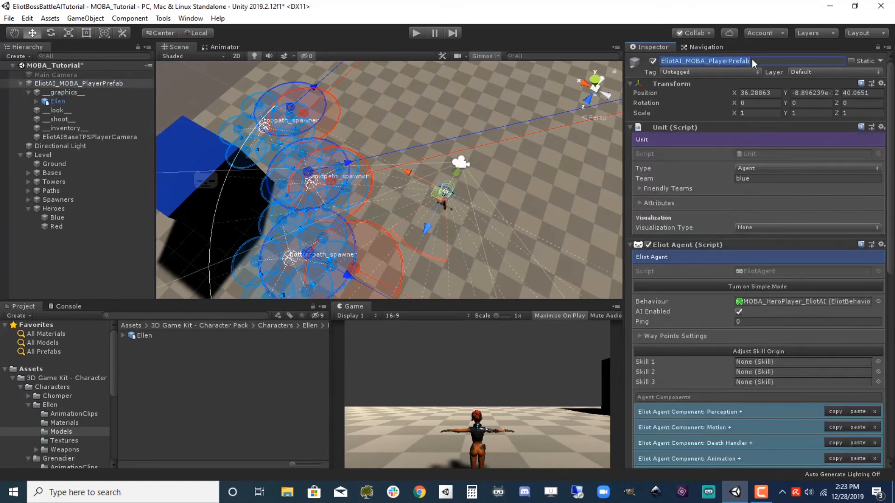
{"action": "type", "text": "HeroBlue"}
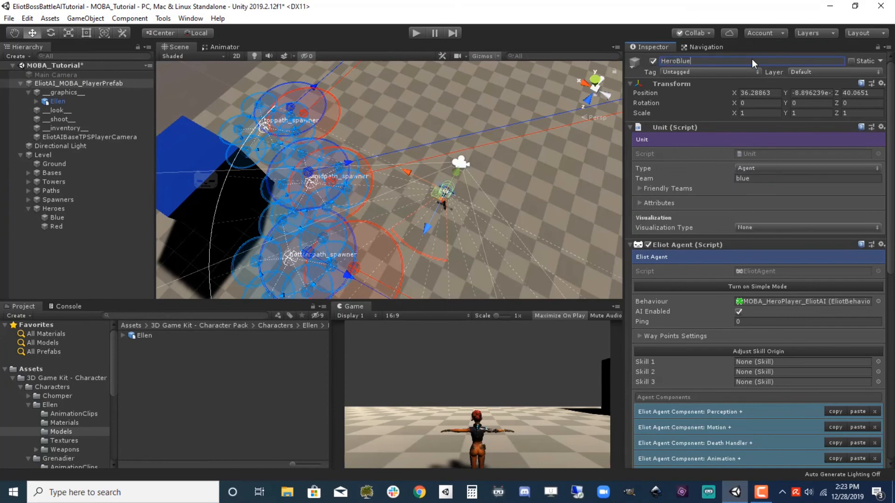
{"action": "key", "text": "Return"}
Expand HeroBlue's Animation agent component and align the graphics position.
{"action": "scroll", "coordinate": [763, 76], "scroll_direction": "down", "scroll_amount": 6}
{"action": "scroll", "coordinate": [681, 265], "scroll_direction": "down", "scroll_amount": 2}
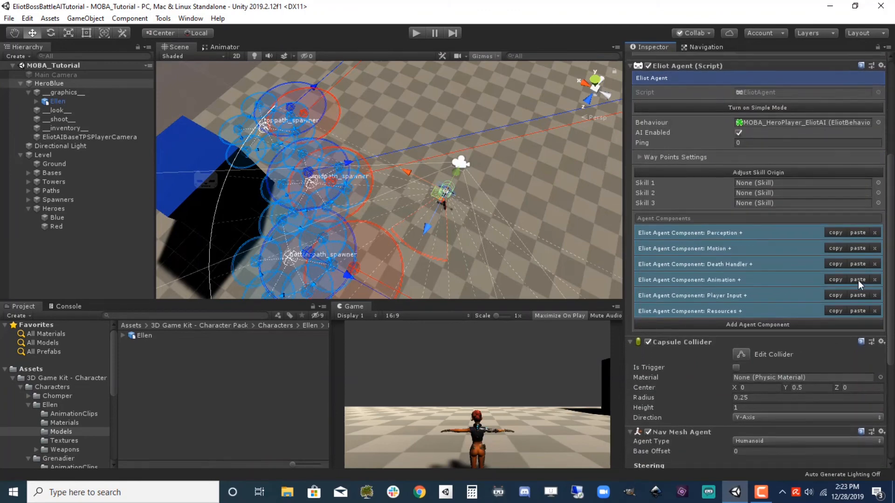
{"action": "left_click", "coordinate": [739, 280]}
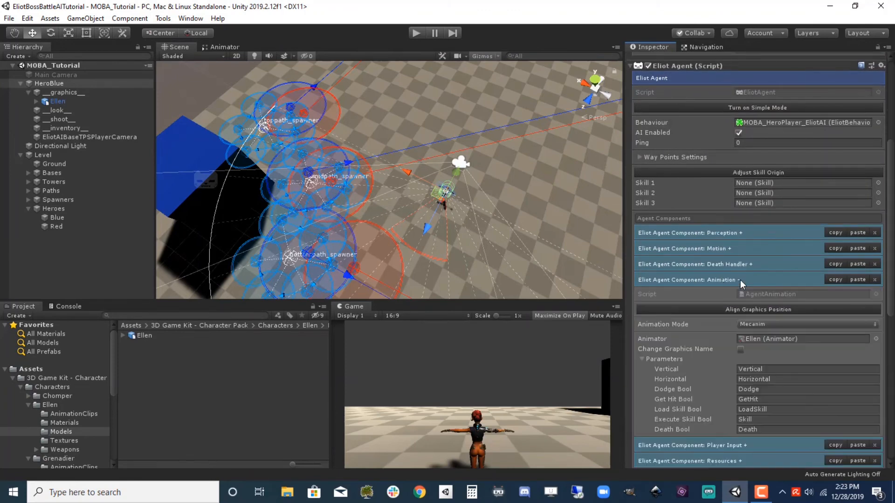
{"action": "left_click", "coordinate": [756, 310]}
Assign the TPS Player Shoot skill as Skill 1 of HeroBlue's Eliot Agent.
{"action": "scroll", "coordinate": [755, 311], "scroll_direction": "up", "scroll_amount": 3}
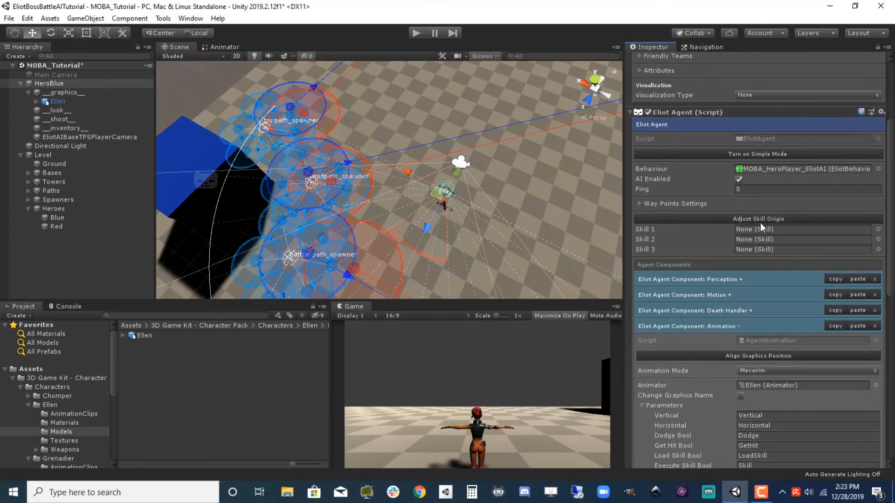
{"action": "left_click", "coordinate": [878, 230]}
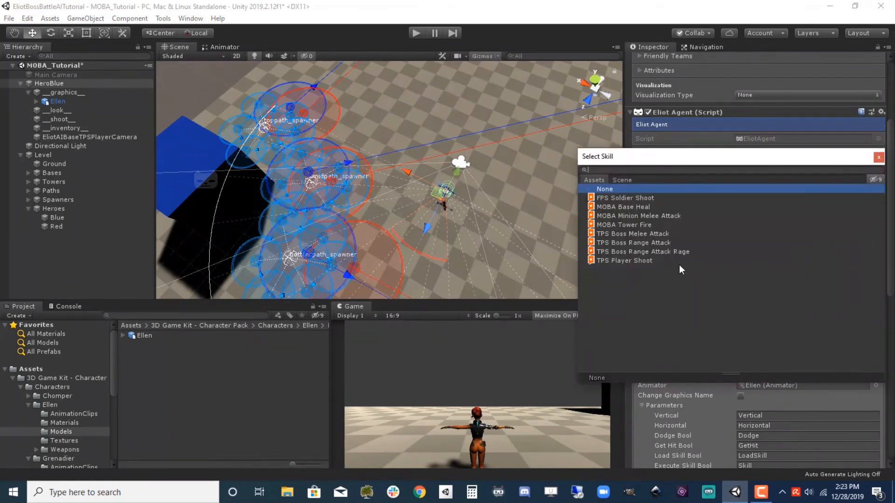
{"action": "left_click", "coordinate": [643, 264]}
{"action": "double_click", "coordinate": [647, 261]}
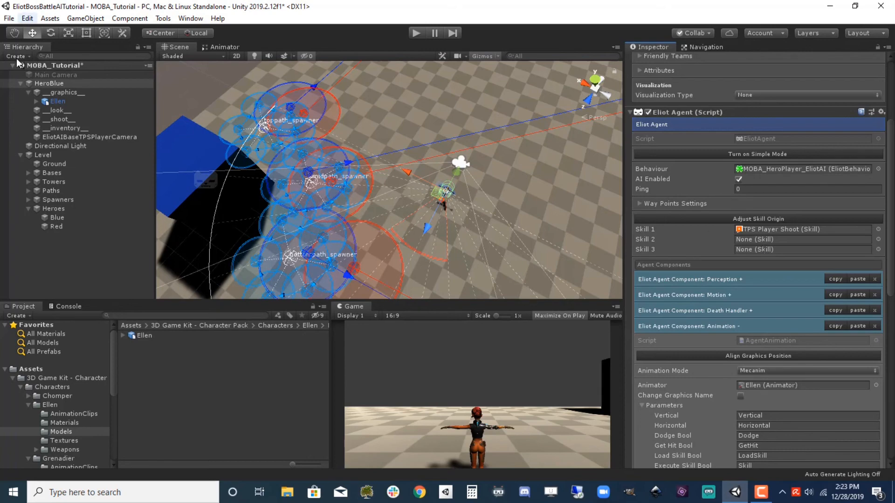
Collapse HeroBlue and make it a child of the Blue object under Heroes.
{"action": "left_click", "coordinate": [20, 84]}
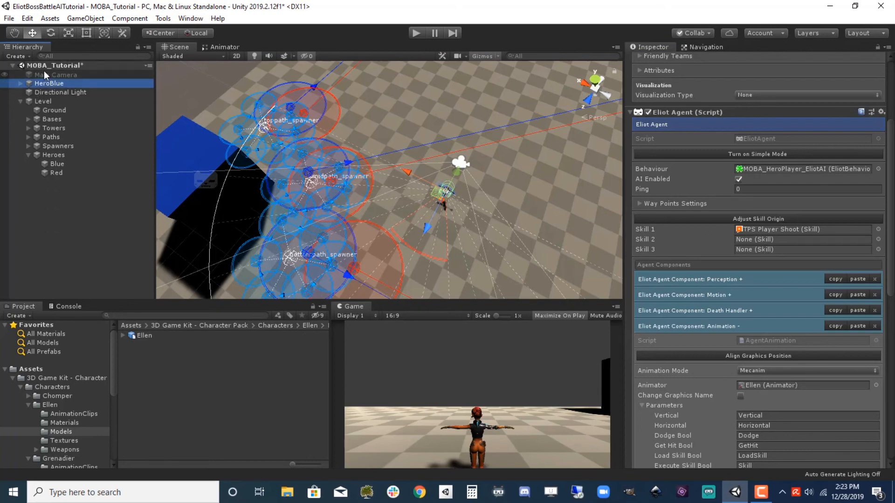
{"action": "left_click_drag", "start_coordinate": [49, 83], "coordinate": [60, 163]}
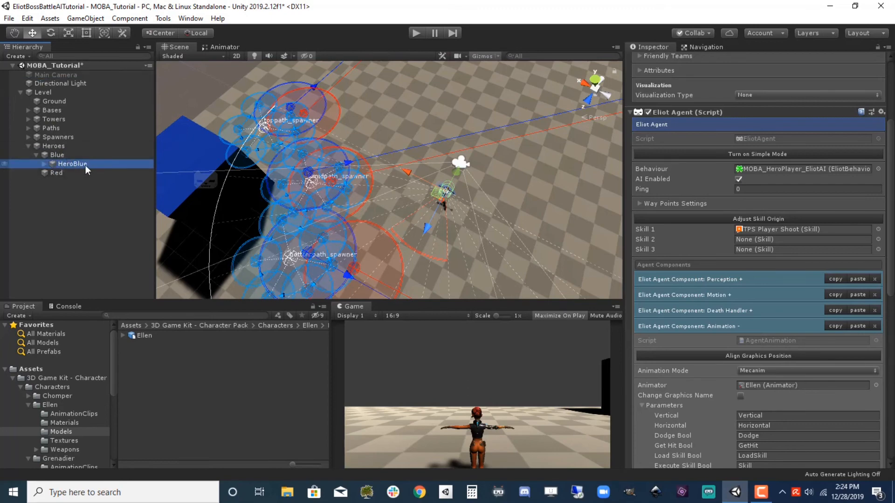
{"action": "left_click", "coordinate": [60, 157]}
Duplicate HeroBlue and make the copy a child of the Red object under Heroes.
{"action": "left_click", "coordinate": [65, 162]}
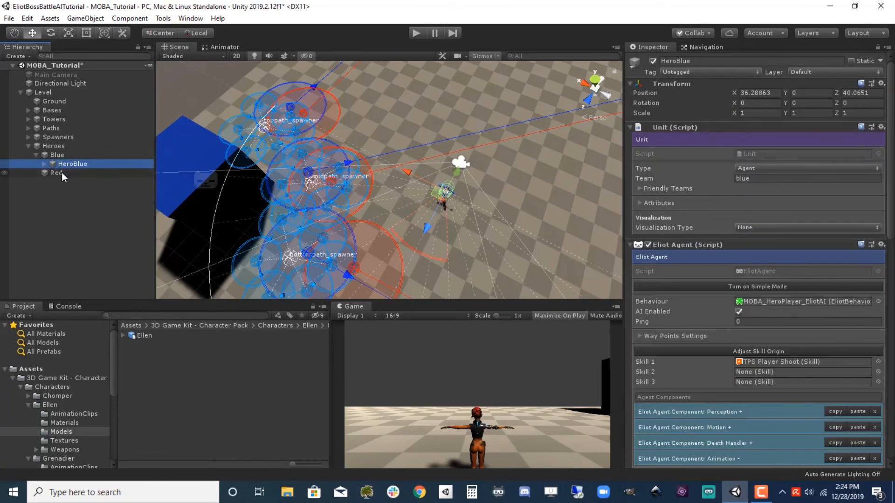
{"action": "key", "text": "ctrl+d"}
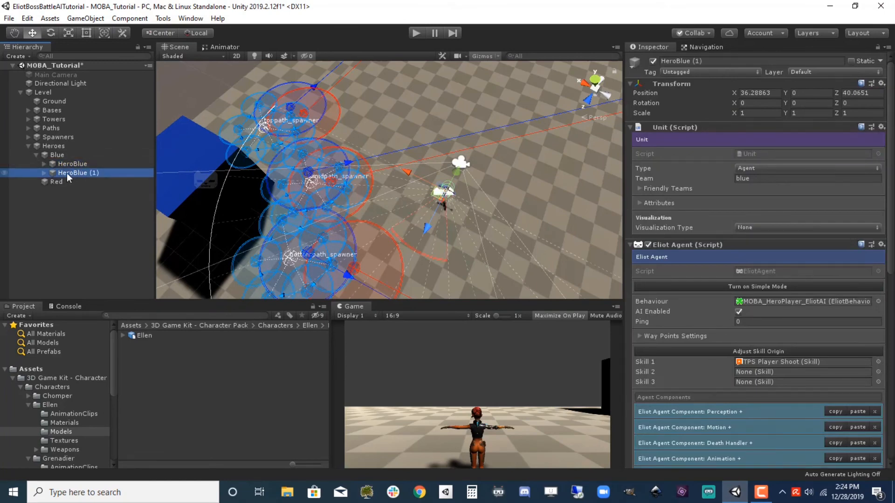
{"action": "left_click_drag", "start_coordinate": [70, 172], "coordinate": [58, 183]}
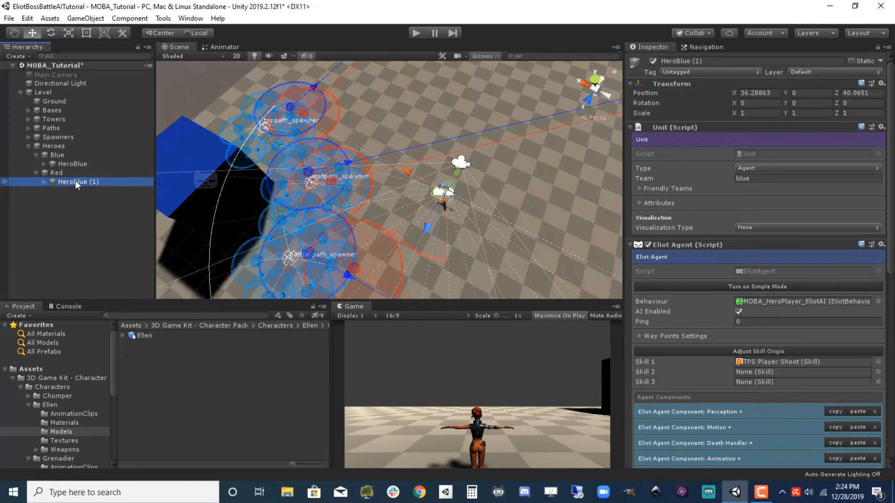
Rename the duplicated hero as HeroRed and set its Unit team to red.
{"action": "left_click", "coordinate": [677, 62]}
{"action": "left_click_drag", "start_coordinate": [675, 62], "coordinate": [771, 64]}
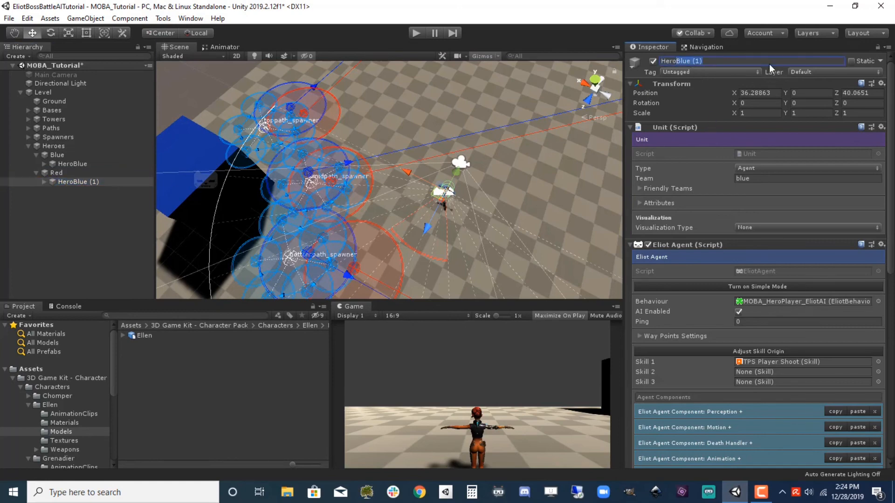
{"action": "type", "text": "Red"}
{"action": "left_click", "coordinate": [766, 180]}
{"action": "type", "text": "r"}
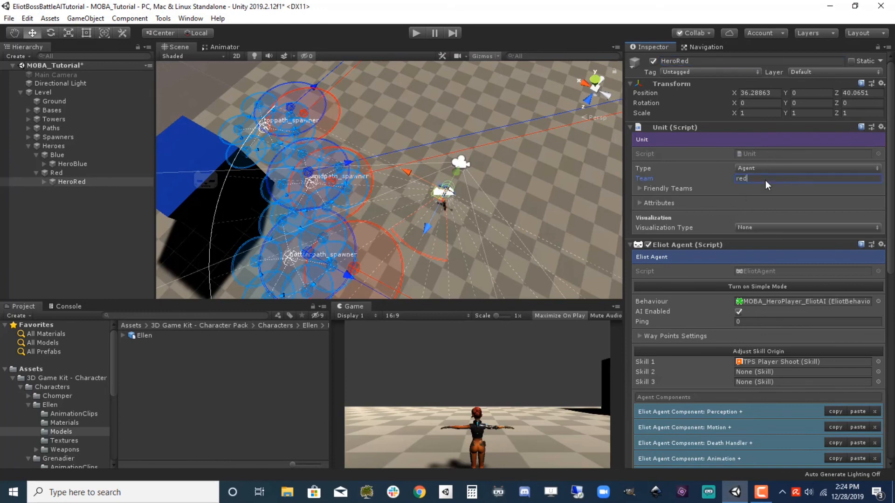
{"action": "type", "text": "ed"}
Delete the EliotAIBaseTPSPlayerCamera child from HeroRed.
{"action": "left_click", "coordinate": [41, 183]}
{"action": "left_click", "coordinate": [42, 182]}
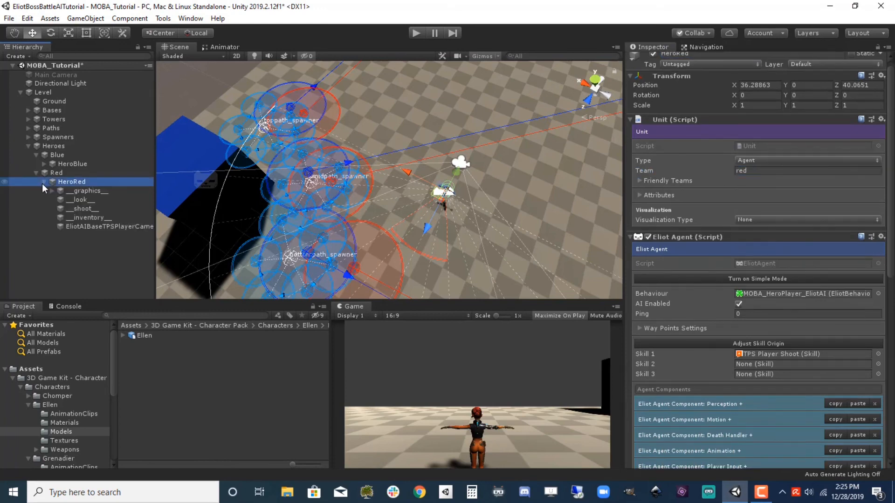
{"action": "left_click", "coordinate": [108, 227]}
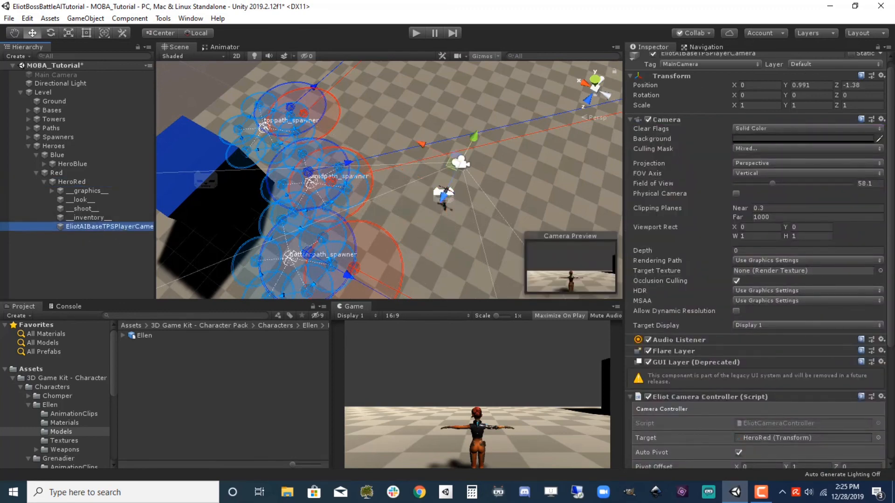
{"action": "right_click", "coordinate": [76, 226]}
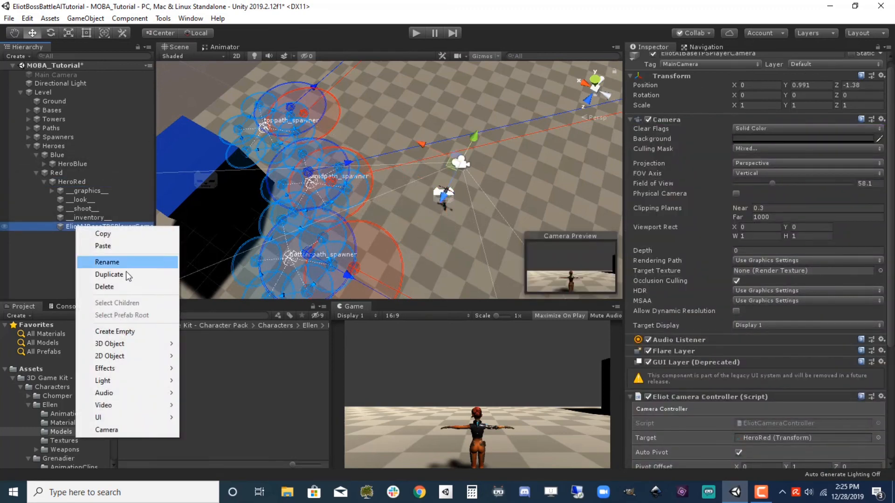
{"action": "left_click", "coordinate": [117, 287]}
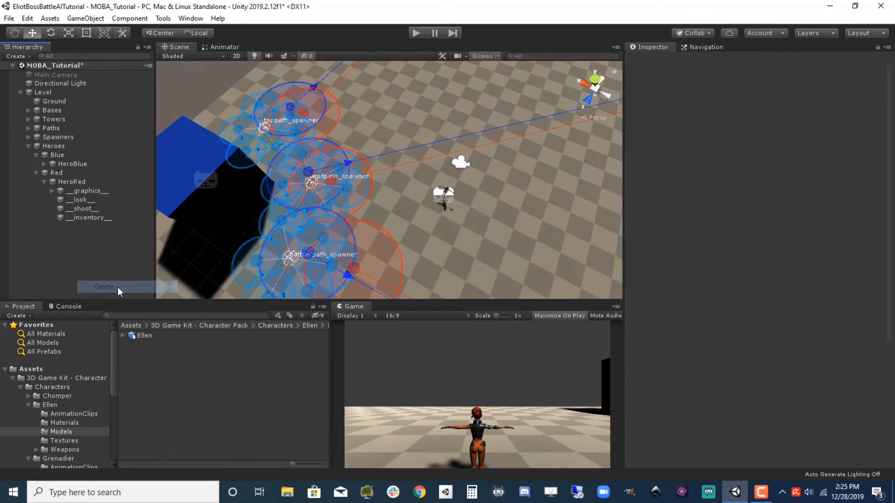
Move HeroRed across the map to the red spawners, at about X -37.3, Z -38.5.
{"action": "left_click", "coordinate": [80, 183]}
{"action": "scroll", "coordinate": [376, 218], "scroll_direction": "down", "scroll_amount": 8}
{"action": "middle_click_drag", "start_coordinate": [491, 186], "coordinate": [270, 218]}
{"action": "scroll", "coordinate": [393, 217], "scroll_direction": "down", "scroll_amount": 8}
{"action": "middle_click_drag", "start_coordinate": [393, 217], "coordinate": [294, 236]}
{"action": "scroll", "coordinate": [292, 233], "scroll_direction": "down", "scroll_amount": 5}
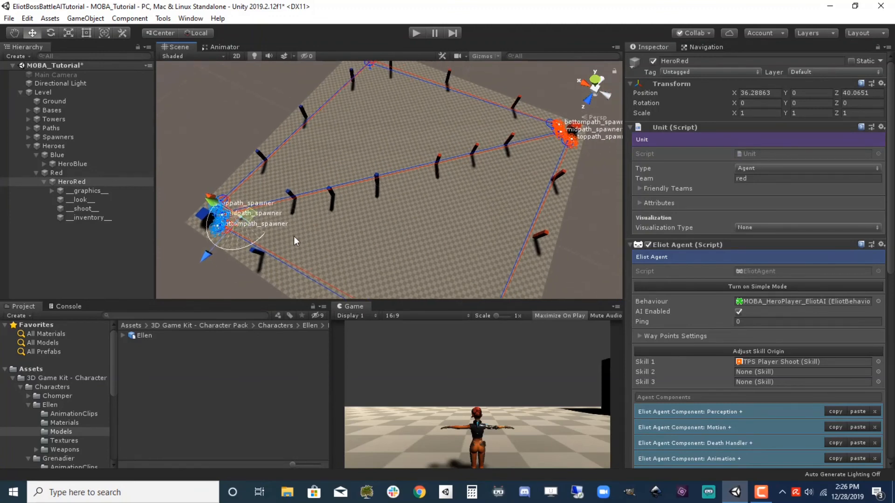
{"action": "left_click_drag", "start_coordinate": [207, 257], "coordinate": [501, 122]}
In HeroRed's Unit attributes, assign RedBase as HomeBase and BlueBase as EnemyBase.
{"action": "left_click", "coordinate": [652, 203]}
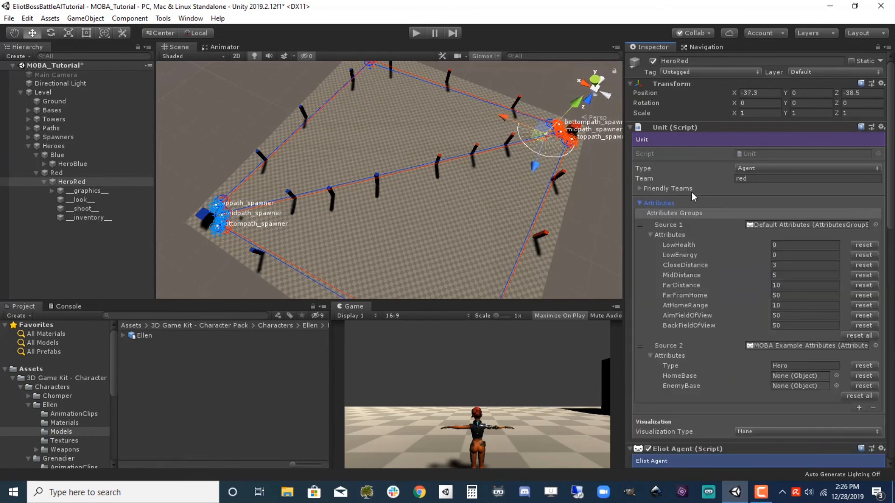
{"action": "left_click", "coordinate": [28, 110]}
{"action": "left_click_drag", "start_coordinate": [56, 118], "coordinate": [805, 379]}
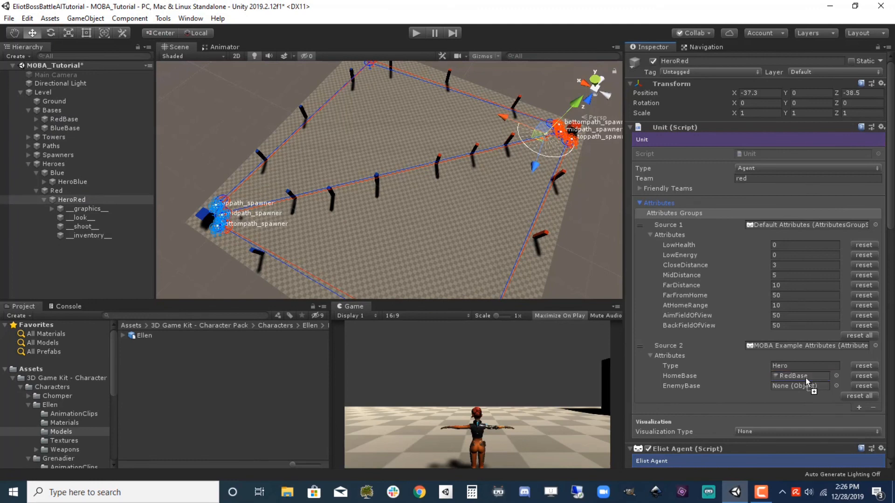
{"action": "left_click_drag", "start_coordinate": [52, 127], "coordinate": [769, 381]}
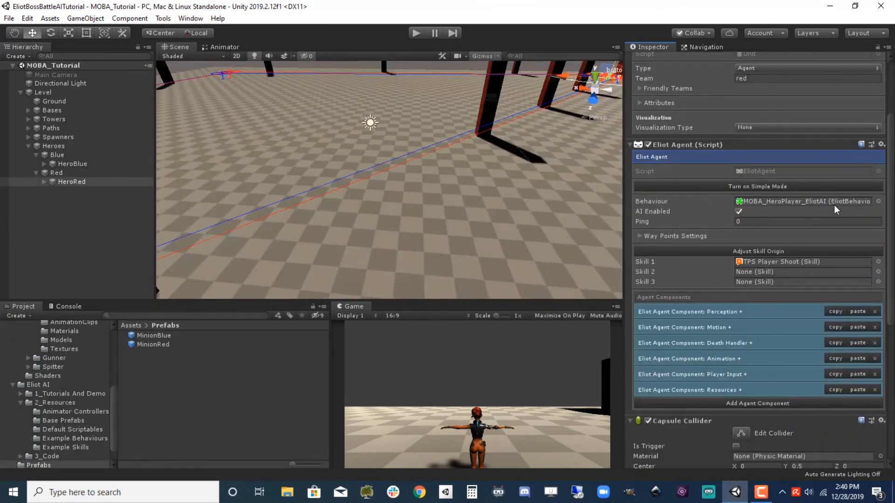
Set HeroRed's Eliot Agent behaviour to MOBA_Hero_EliotAI and save the scene.
{"action": "left_click", "coordinate": [878, 202]}
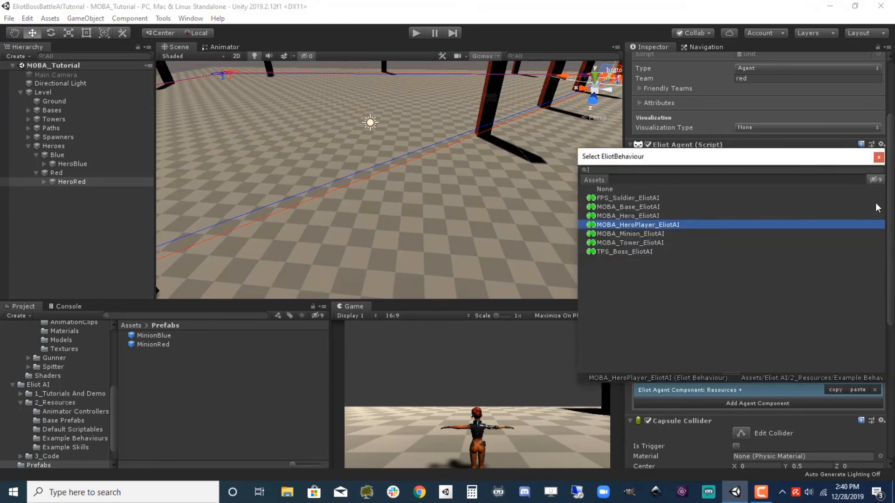
{"action": "left_click", "coordinate": [643, 216]}
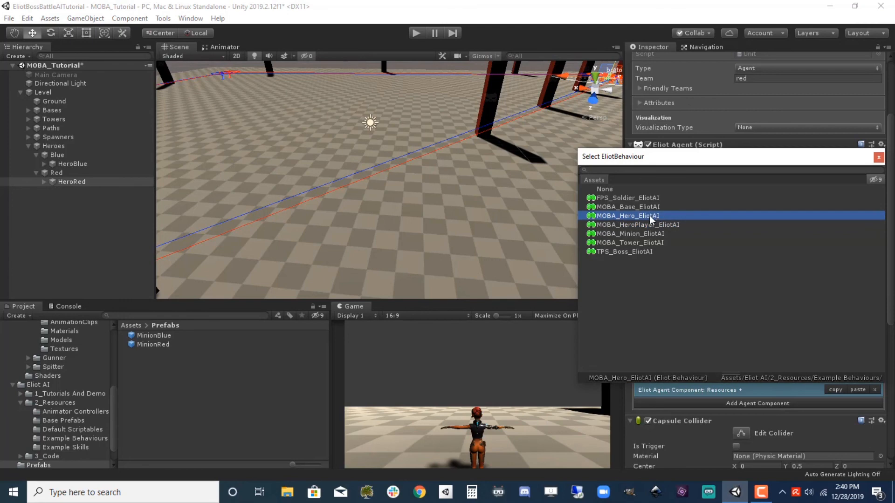
{"action": "double_click", "coordinate": [649, 215]}
{"action": "left_click_drag", "start_coordinate": [893, 194], "coordinate": [892, 140]}
{"action": "left_click", "coordinate": [484, 309]}
{"action": "key", "text": "ctrl+s"}
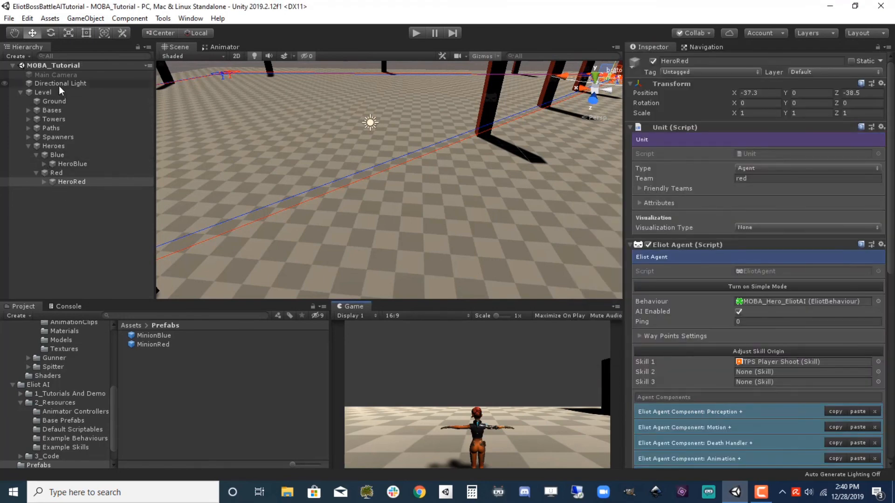
Examine the Eliot Camera Controller settings on HeroBlue's EliotAIBaseTPSPlayerCamera.
{"action": "left_click", "coordinate": [71, 161]}
{"action": "left_click", "coordinate": [45, 163]}
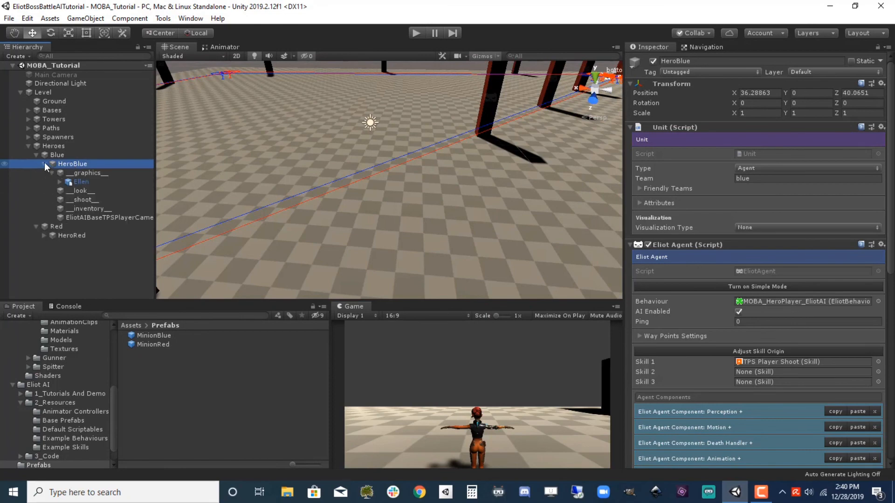
{"action": "left_click", "coordinate": [119, 214]}
{"action": "left_click_drag", "start_coordinate": [894, 245], "coordinate": [892, 365]}
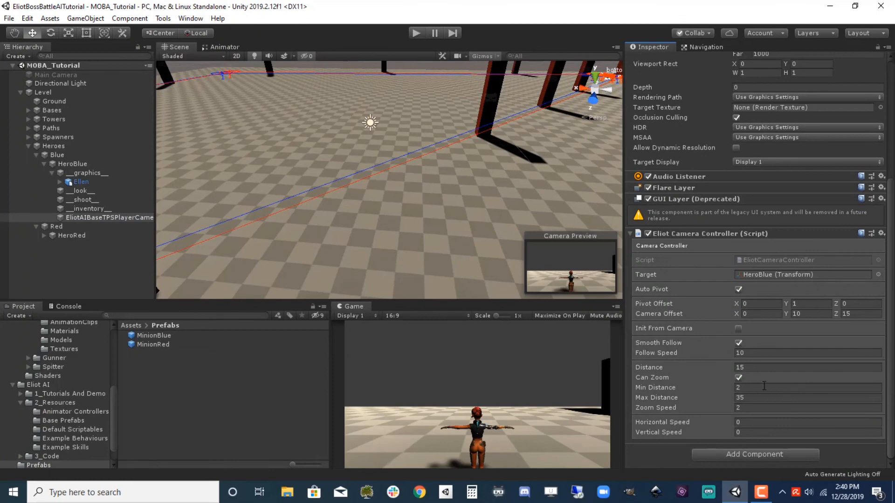
Set the Distance of the Eliot Camera Controller on HeroBlue's camera to 4.
{"action": "left_click", "coordinate": [753, 368]}
{"action": "type", "text": "4"}
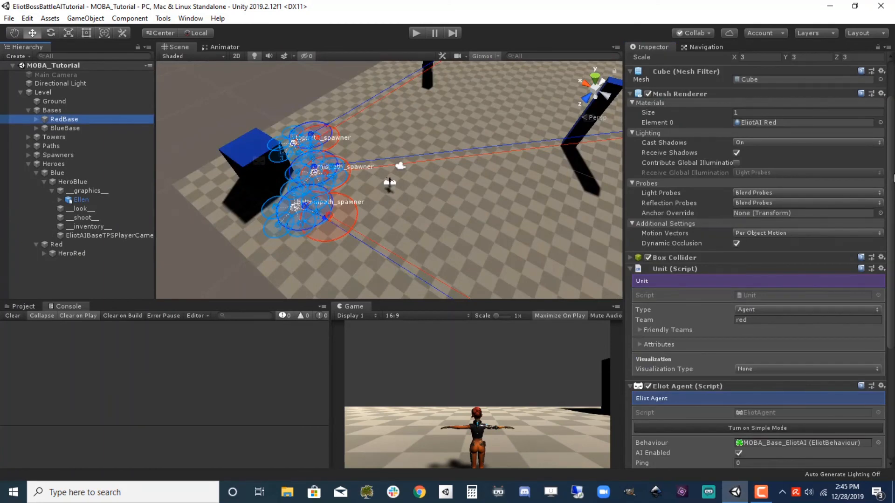
Add an empty listener to the On Empty event of the Health resource in RedBase's Resources component.
{"action": "scroll", "coordinate": [755, 261], "scroll_direction": "down", "scroll_amount": 8}
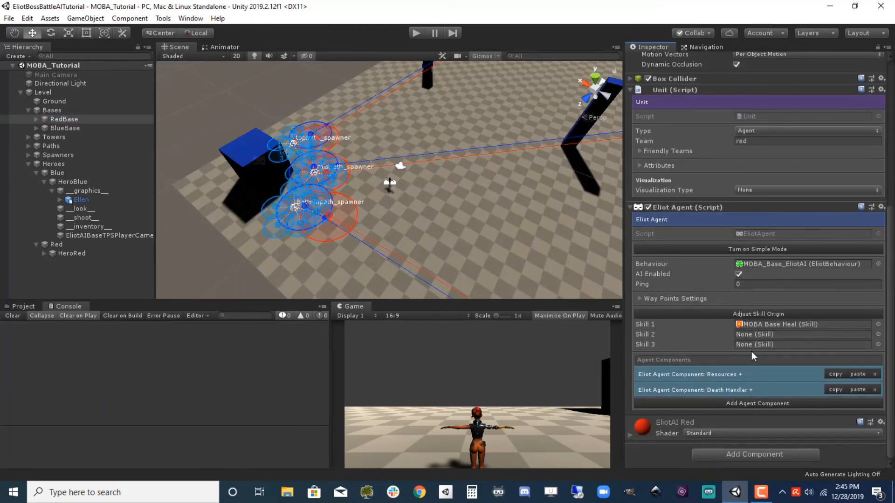
{"action": "left_click", "coordinate": [739, 375]}
{"action": "scroll", "coordinate": [739, 374], "scroll_direction": "down", "scroll_amount": 2}
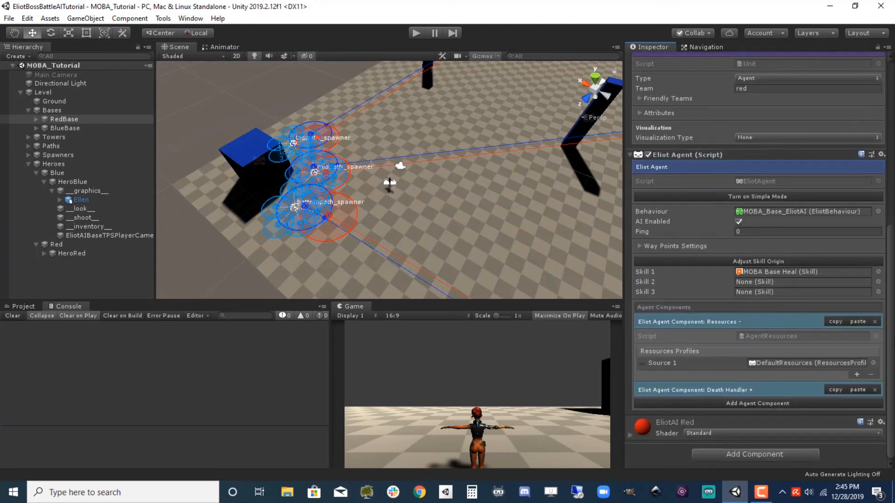
{"action": "left_click", "coordinate": [664, 366]}
{"action": "scroll", "coordinate": [755, 279], "scroll_direction": "down", "scroll_amount": 4}
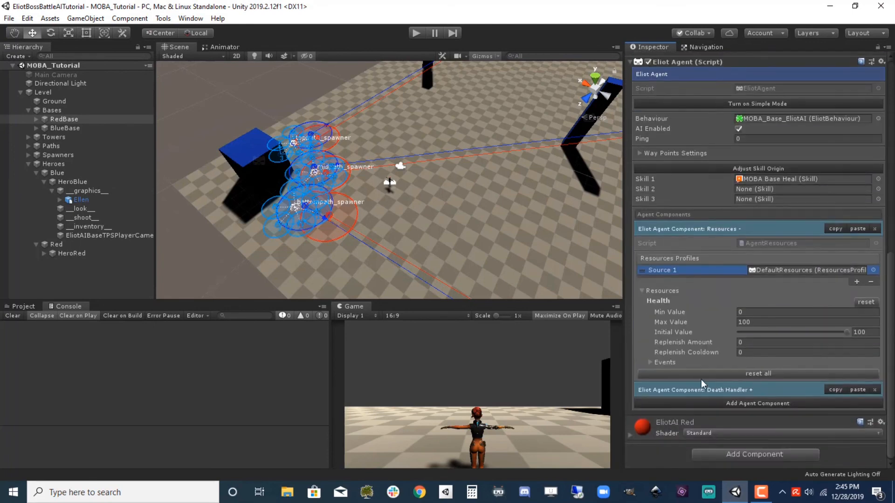
{"action": "left_click", "coordinate": [649, 363]}
{"action": "scroll", "coordinate": [759, 261], "scroll_direction": "down", "scroll_amount": 8}
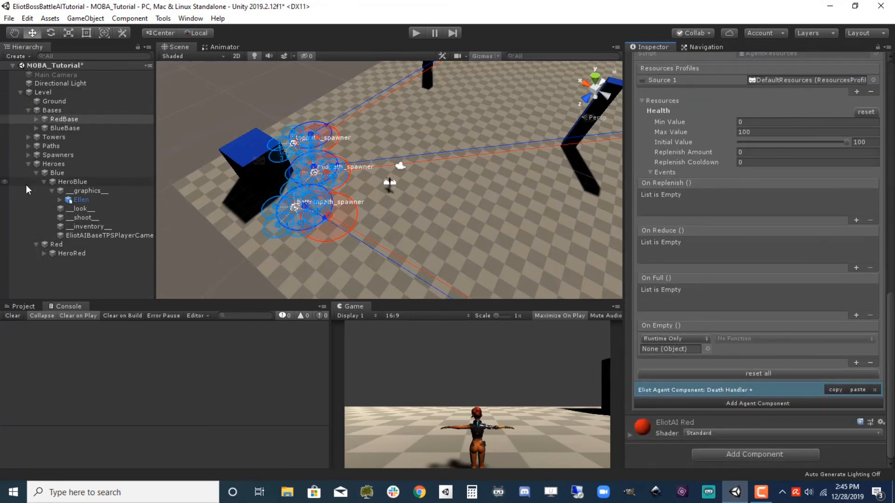
Make RedBase's Health On Empty event call AgentDeathHandler.Die on RedBase.
{"action": "left_click", "coordinate": [27, 164]}
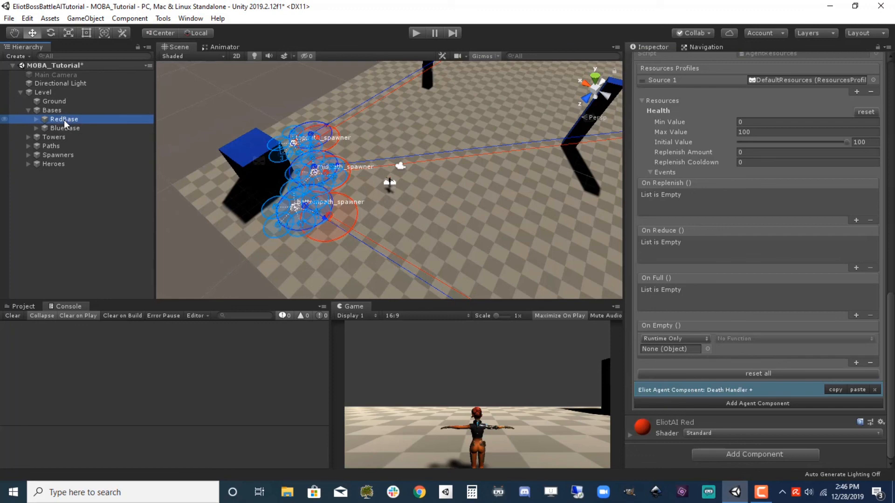
{"action": "left_click_drag", "start_coordinate": [63, 120], "coordinate": [689, 350]}
{"action": "left_click", "coordinate": [747, 340]}
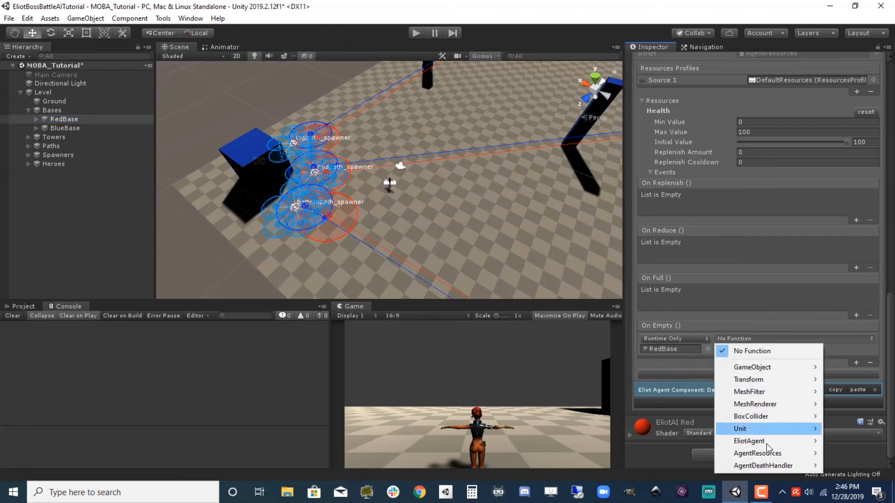
{"action": "mouse_move", "coordinate": [770, 465]}
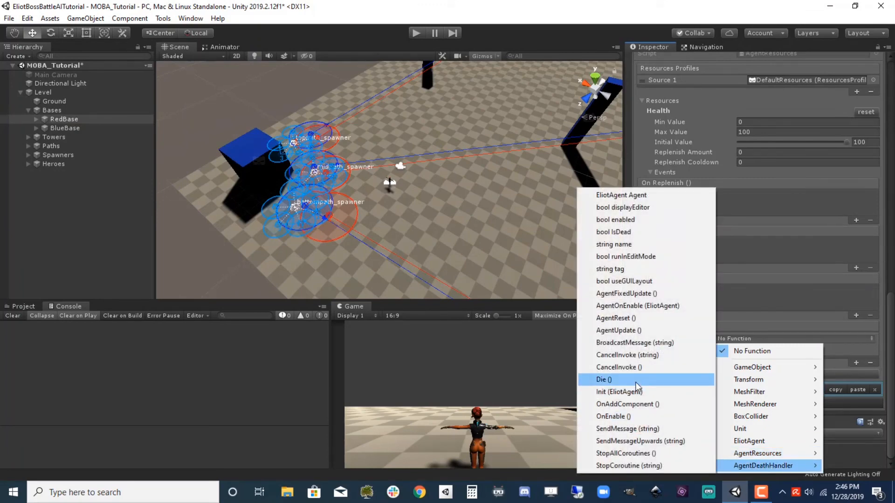
{"action": "left_click", "coordinate": [655, 383]}
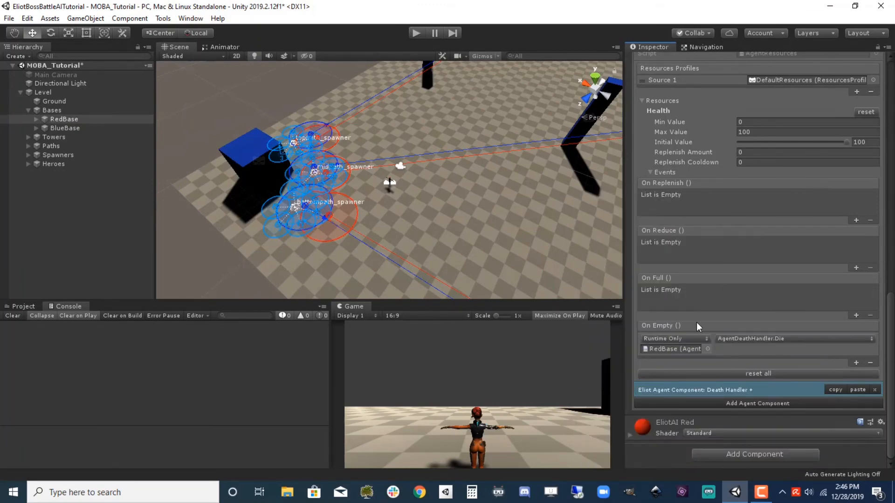
Add an empty listener to the On Empty event of the Health resource in BlueBase's Resources component.
{"action": "left_click", "coordinate": [70, 129]}
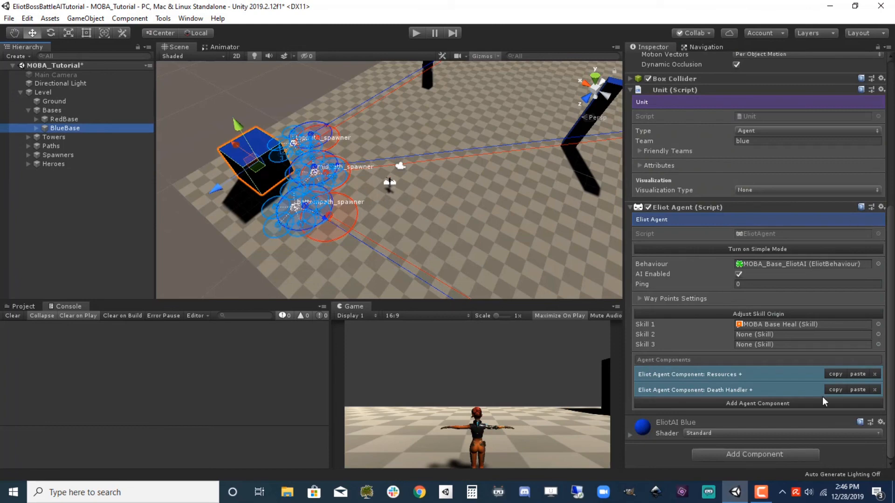
{"action": "left_click", "coordinate": [739, 375]}
{"action": "scroll", "coordinate": [876, 306], "scroll_direction": "down", "scroll_amount": 3}
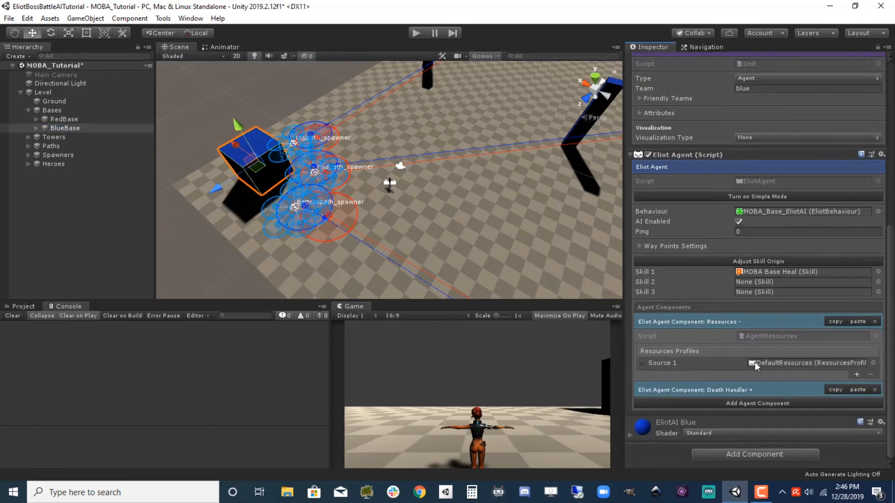
{"action": "left_click", "coordinate": [646, 366]}
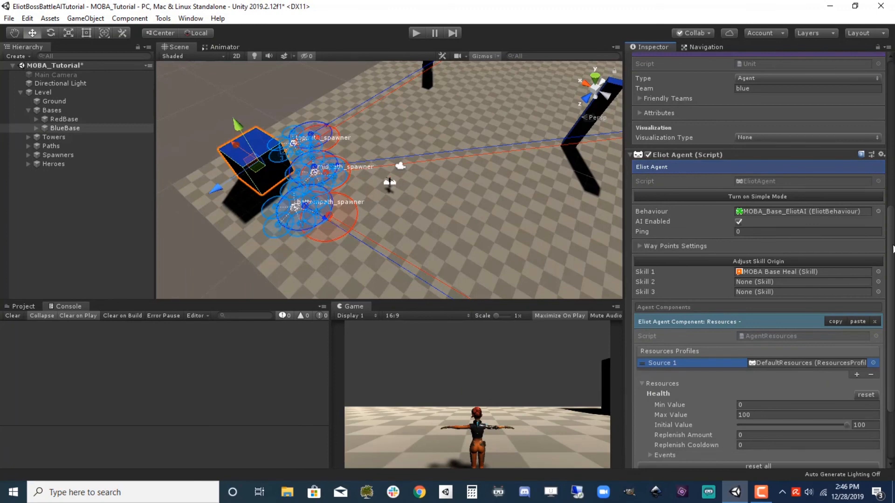
{"action": "scroll", "coordinate": [825, 371], "scroll_direction": "down", "scroll_amount": 5}
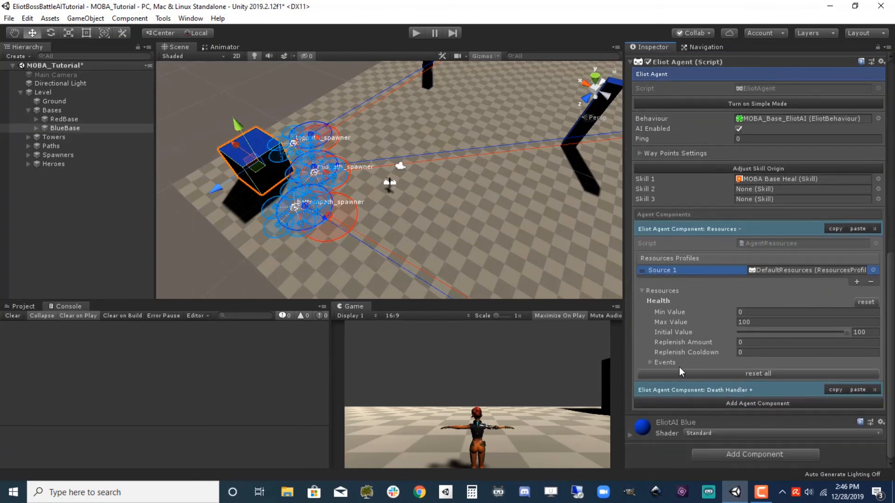
{"action": "left_click", "coordinate": [651, 362]}
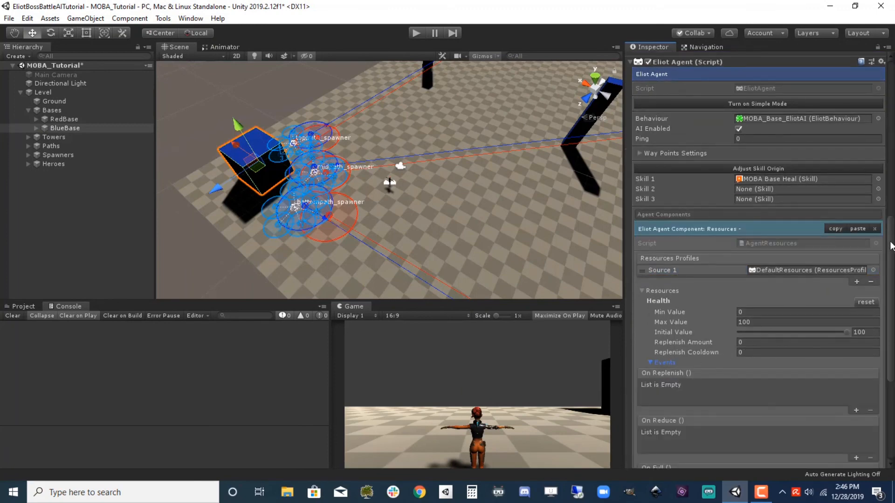
{"action": "left_click_drag", "start_coordinate": [890, 241], "coordinate": [878, 341]}
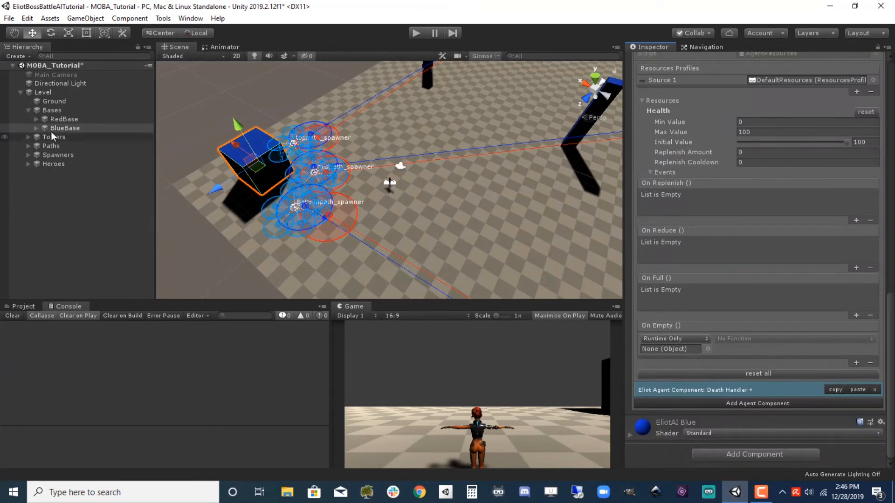
Make BlueBase's Health On Empty event call AgentDeathHandler.Die on BlueBase.
{"action": "left_click_drag", "start_coordinate": [53, 128], "coordinate": [653, 348]}
{"action": "left_click", "coordinate": [757, 338]}
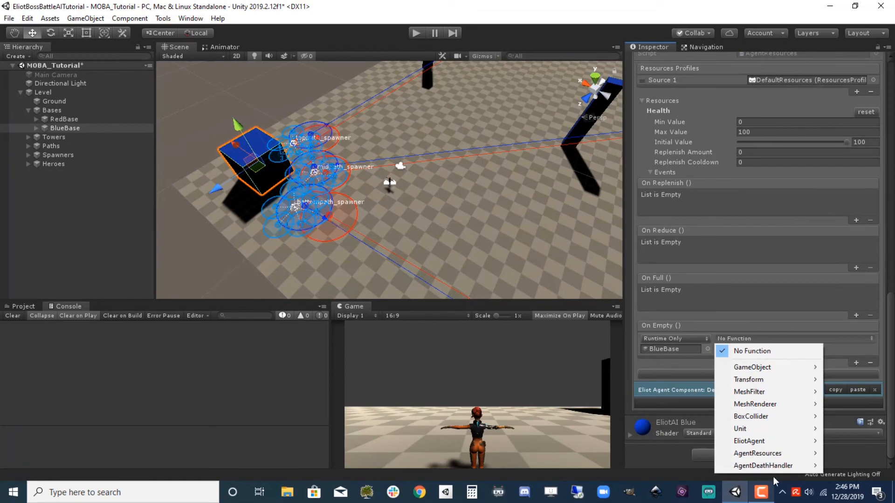
{"action": "mouse_move", "coordinate": [774, 466]}
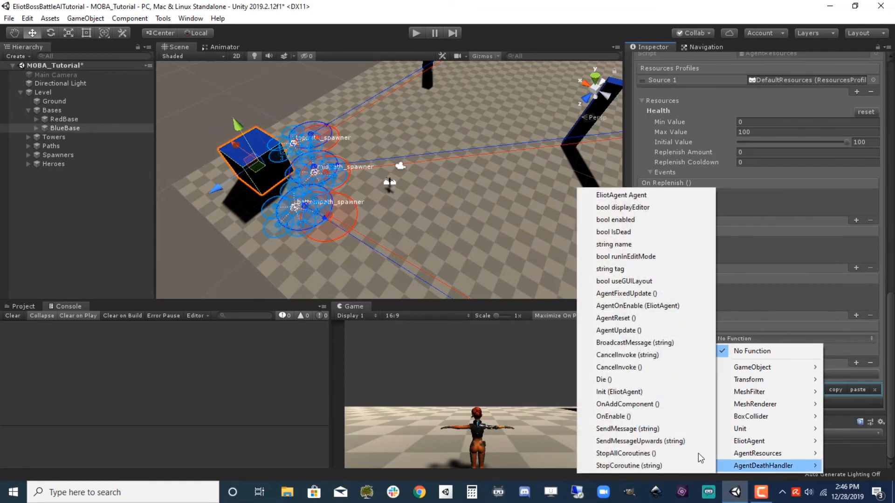
{"action": "left_click", "coordinate": [615, 379]}
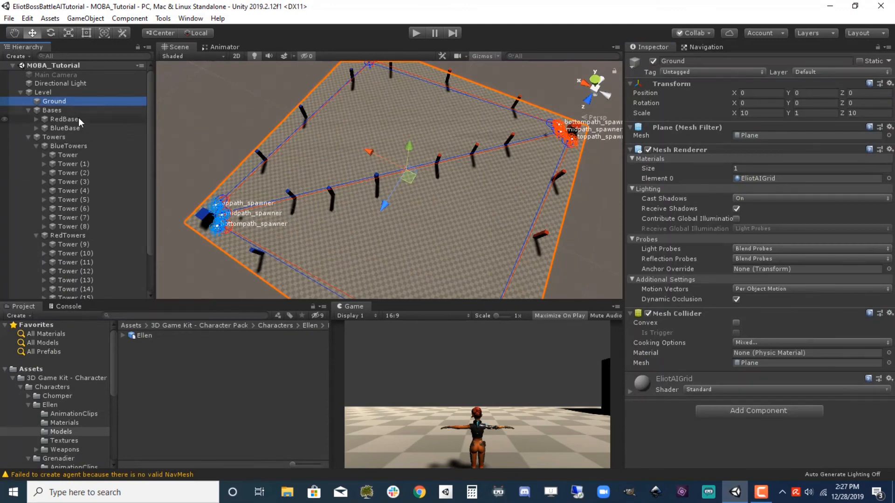
Mark the Ground and all blue and red towers, Tower through Tower (17), as Static, including their child objects.
{"action": "left_click", "coordinate": [77, 156], "text": "ctrl"}
{"action": "left_click", "coordinate": [77, 164], "text": "ctrl"}
{"action": "left_click", "coordinate": [75, 173], "text": "ctrl"}
{"action": "left_click", "coordinate": [74, 181], "text": "ctrl"}
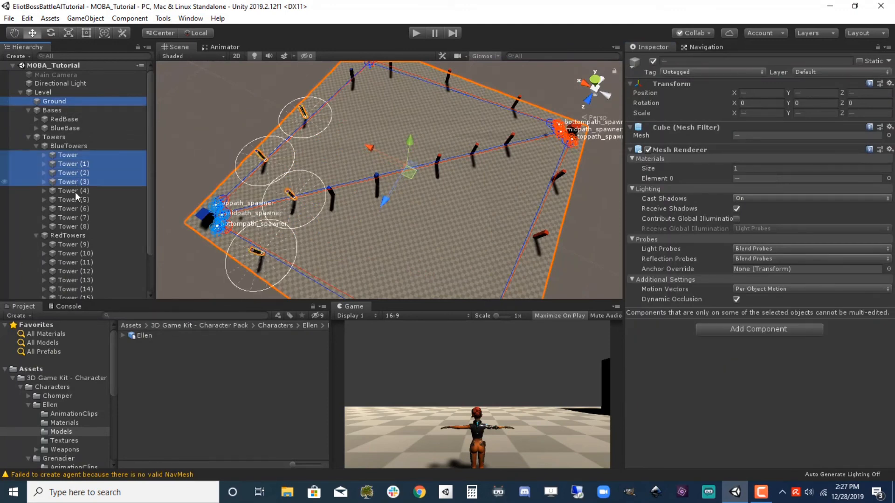
{"action": "left_click", "coordinate": [73, 190], "text": "ctrl"}
{"action": "left_click", "coordinate": [72, 200], "text": "ctrl"}
{"action": "left_click", "coordinate": [72, 209], "text": "ctrl"}
{"action": "left_click", "coordinate": [73, 217], "text": "ctrl"}
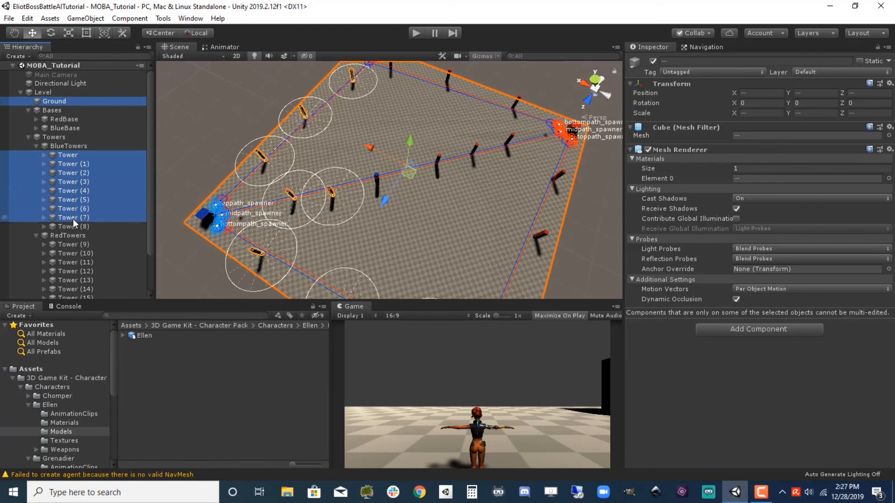
{"action": "left_click", "coordinate": [73, 226], "text": "ctrl"}
{"action": "left_click_drag", "start_coordinate": [149, 164], "coordinate": [149, 200]}
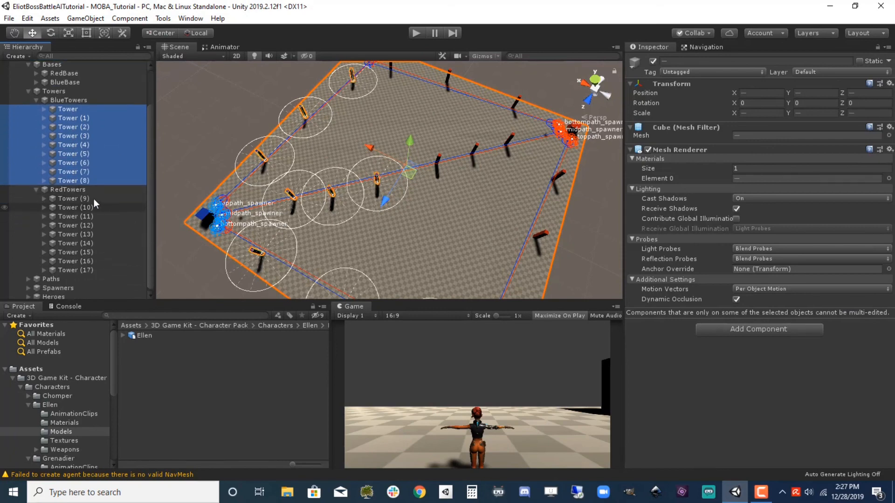
{"action": "left_click", "coordinate": [86, 199], "text": "ctrl"}
{"action": "left_click", "coordinate": [85, 208], "text": "ctrl"}
{"action": "left_click", "coordinate": [85, 217], "text": "ctrl"}
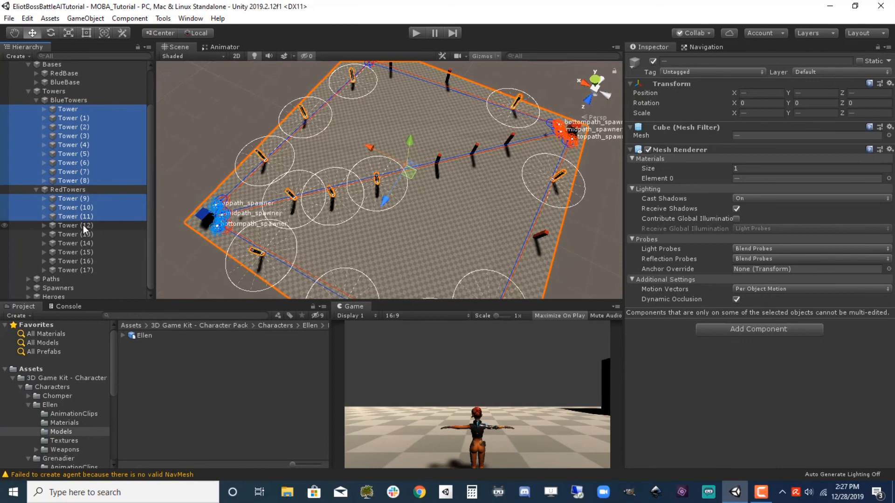
{"action": "left_click", "coordinate": [83, 226], "text": "ctrl"}
{"action": "left_click", "coordinate": [83, 235], "text": "ctrl"}
{"action": "left_click", "coordinate": [81, 243], "text": "ctrl"}
{"action": "left_click", "coordinate": [80, 252], "text": "ctrl"}
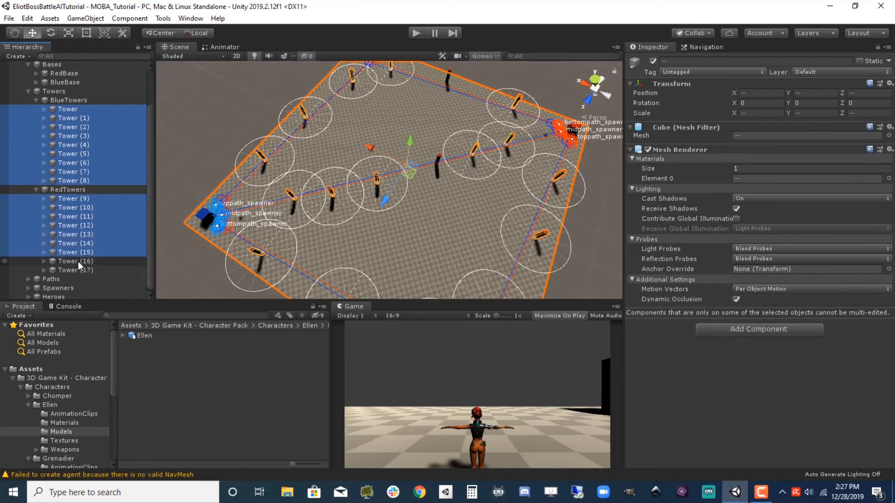
{"action": "left_click", "coordinate": [78, 261], "text": "ctrl"}
{"action": "left_click", "coordinate": [82, 269], "text": "ctrl"}
{"action": "scroll", "coordinate": [153, 220], "scroll_direction": "up", "scroll_amount": 3}
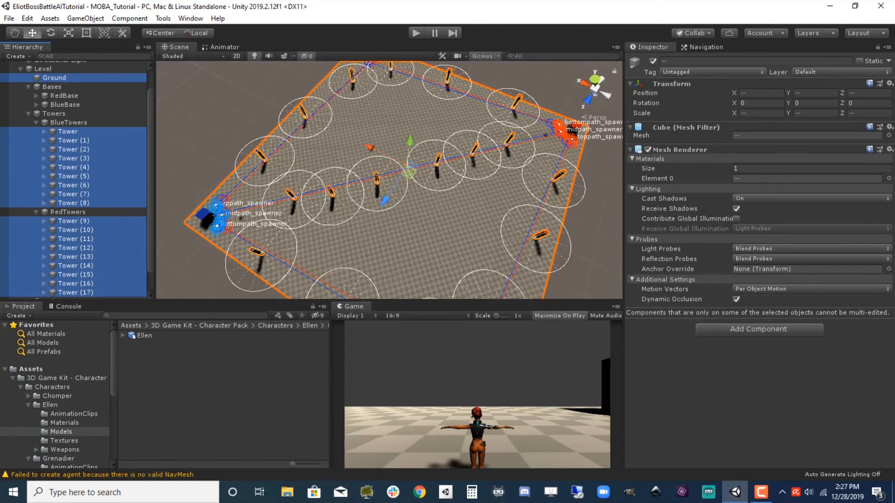
{"action": "left_click", "coordinate": [859, 61]}
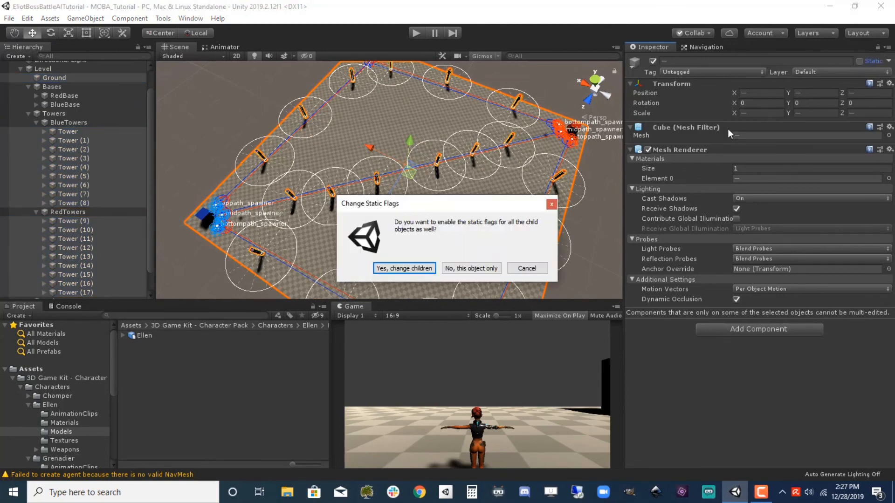
{"action": "left_click", "coordinate": [416, 269]}
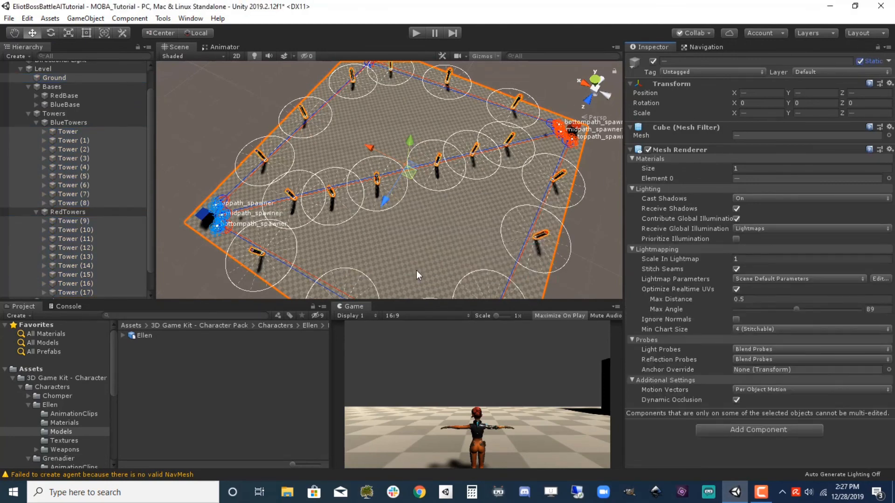
{"action": "left_click", "coordinate": [416, 271]}
Bake the navigation mesh for the level and save the scene.
{"action": "left_click", "coordinate": [191, 19]}
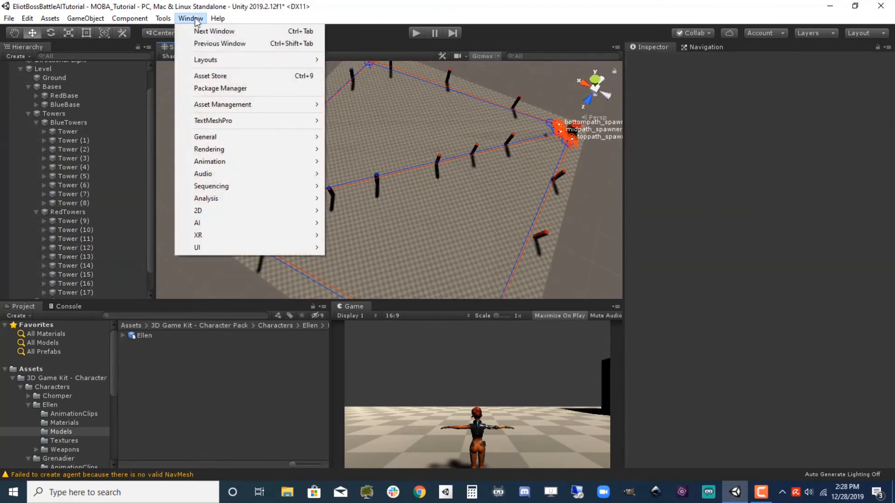
{"action": "mouse_move", "coordinate": [220, 226]}
{"action": "left_click", "coordinate": [357, 223]}
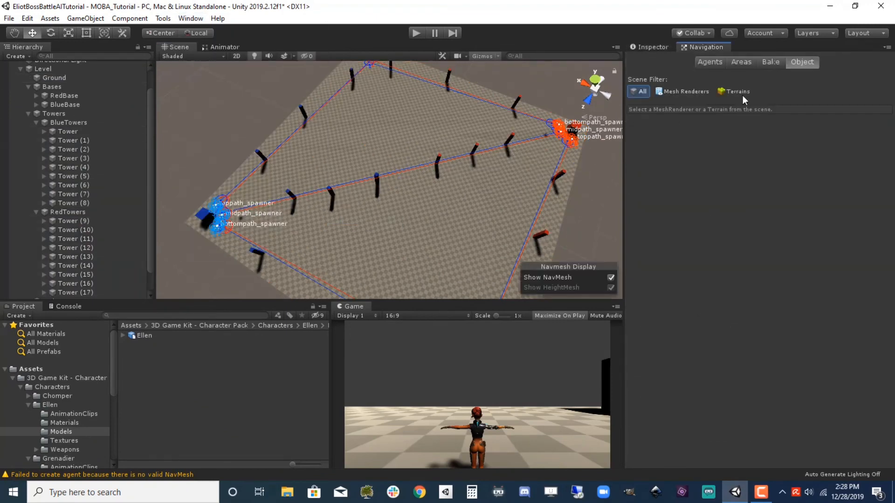
{"action": "left_click", "coordinate": [771, 62]}
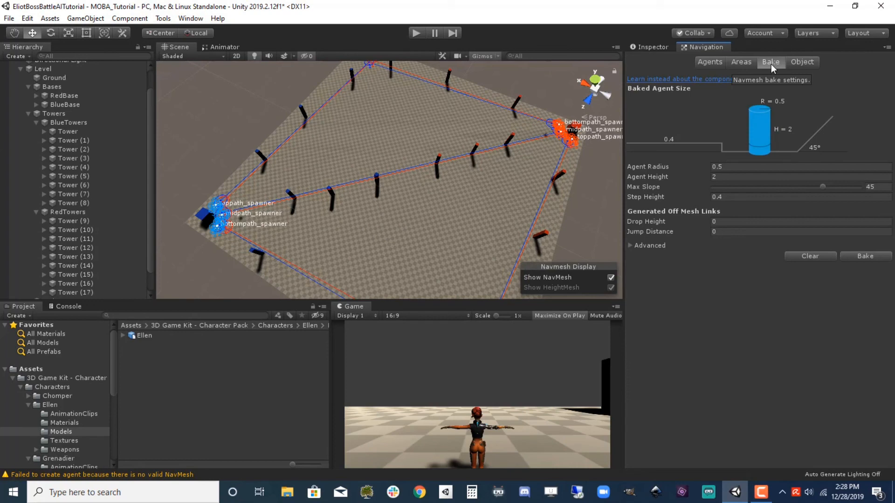
{"action": "left_click", "coordinate": [863, 256]}
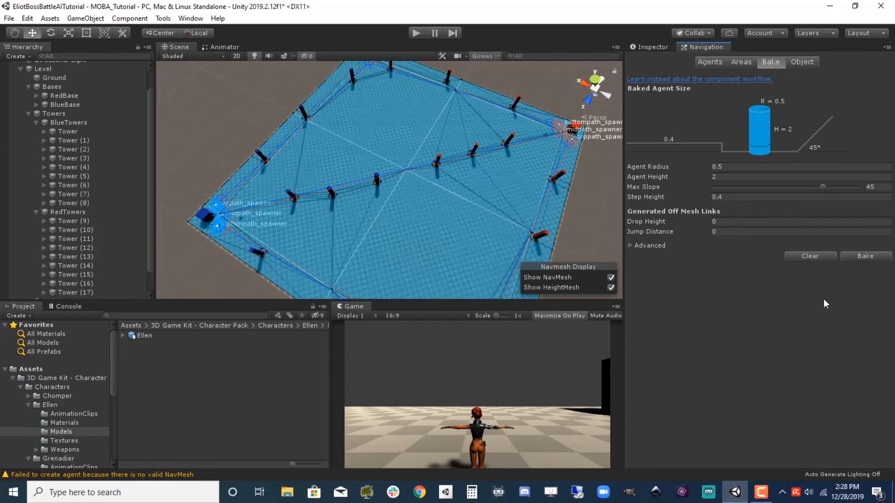
{"action": "left_click", "coordinate": [653, 47]}
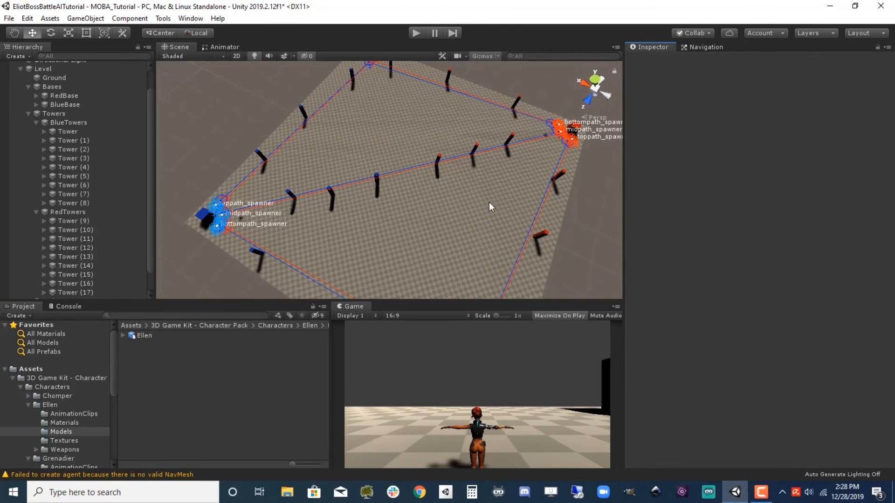
{"action": "key", "text": "ctrl+s"}
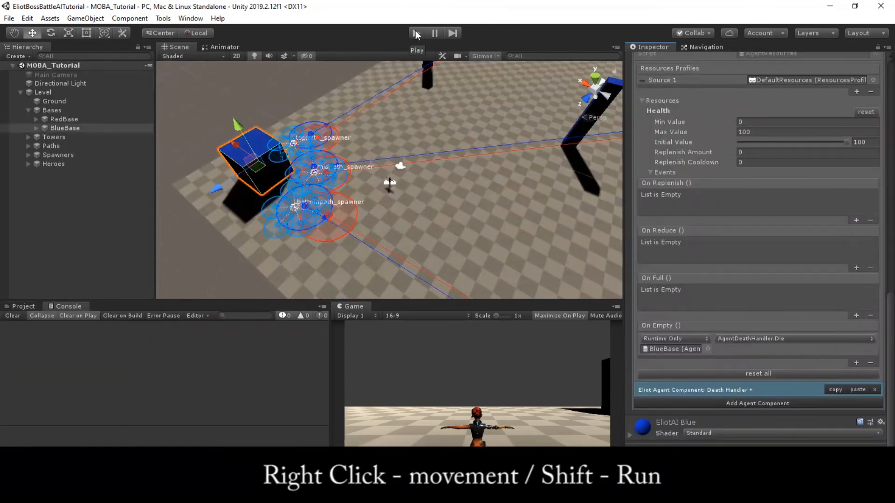
Play the scene and send the blue hero across the map past the blue towers towards the red towers.
{"action": "left_click", "coordinate": [417, 33]}
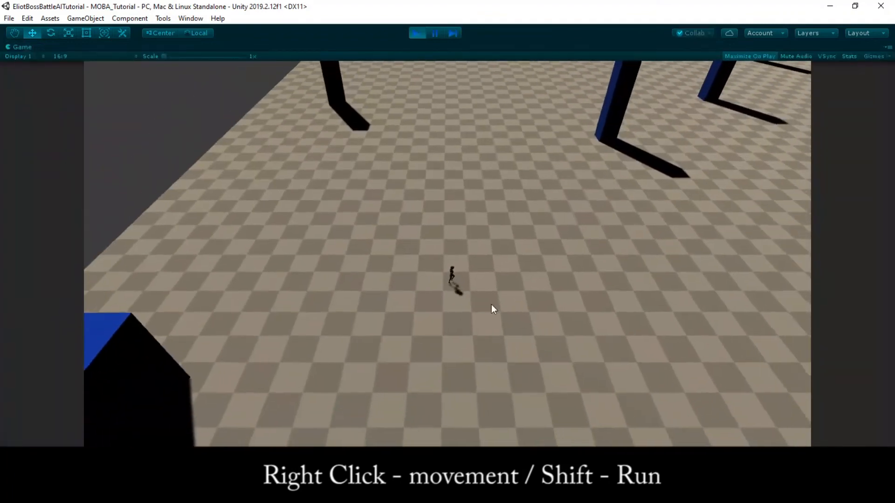
{"action": "right_click", "coordinate": [635, 217]}
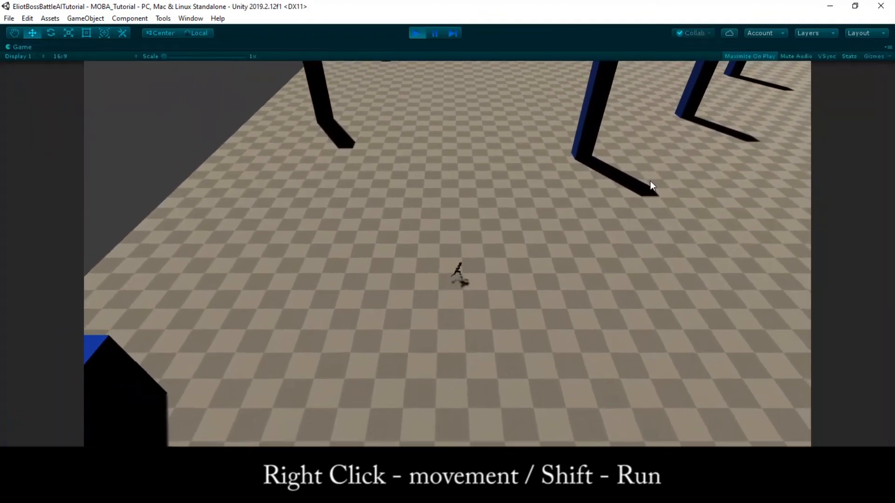
{"action": "right_click", "coordinate": [675, 137]}
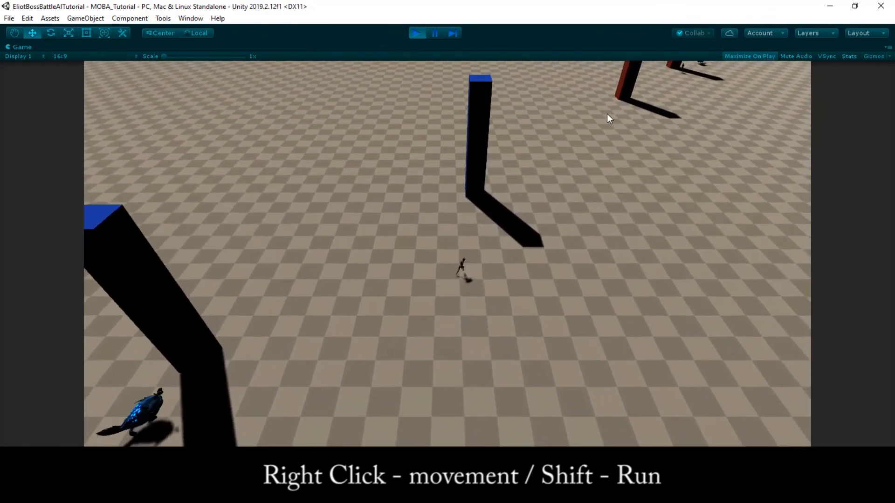
{"action": "right_click", "coordinate": [611, 116]}
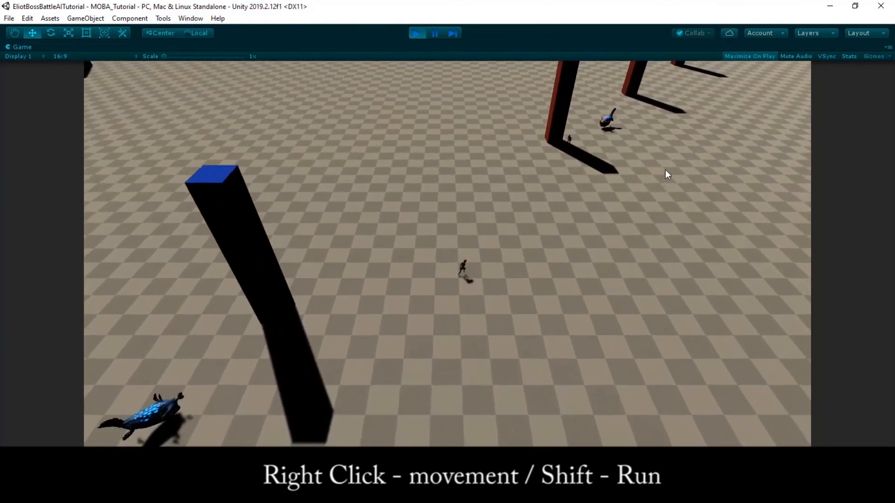